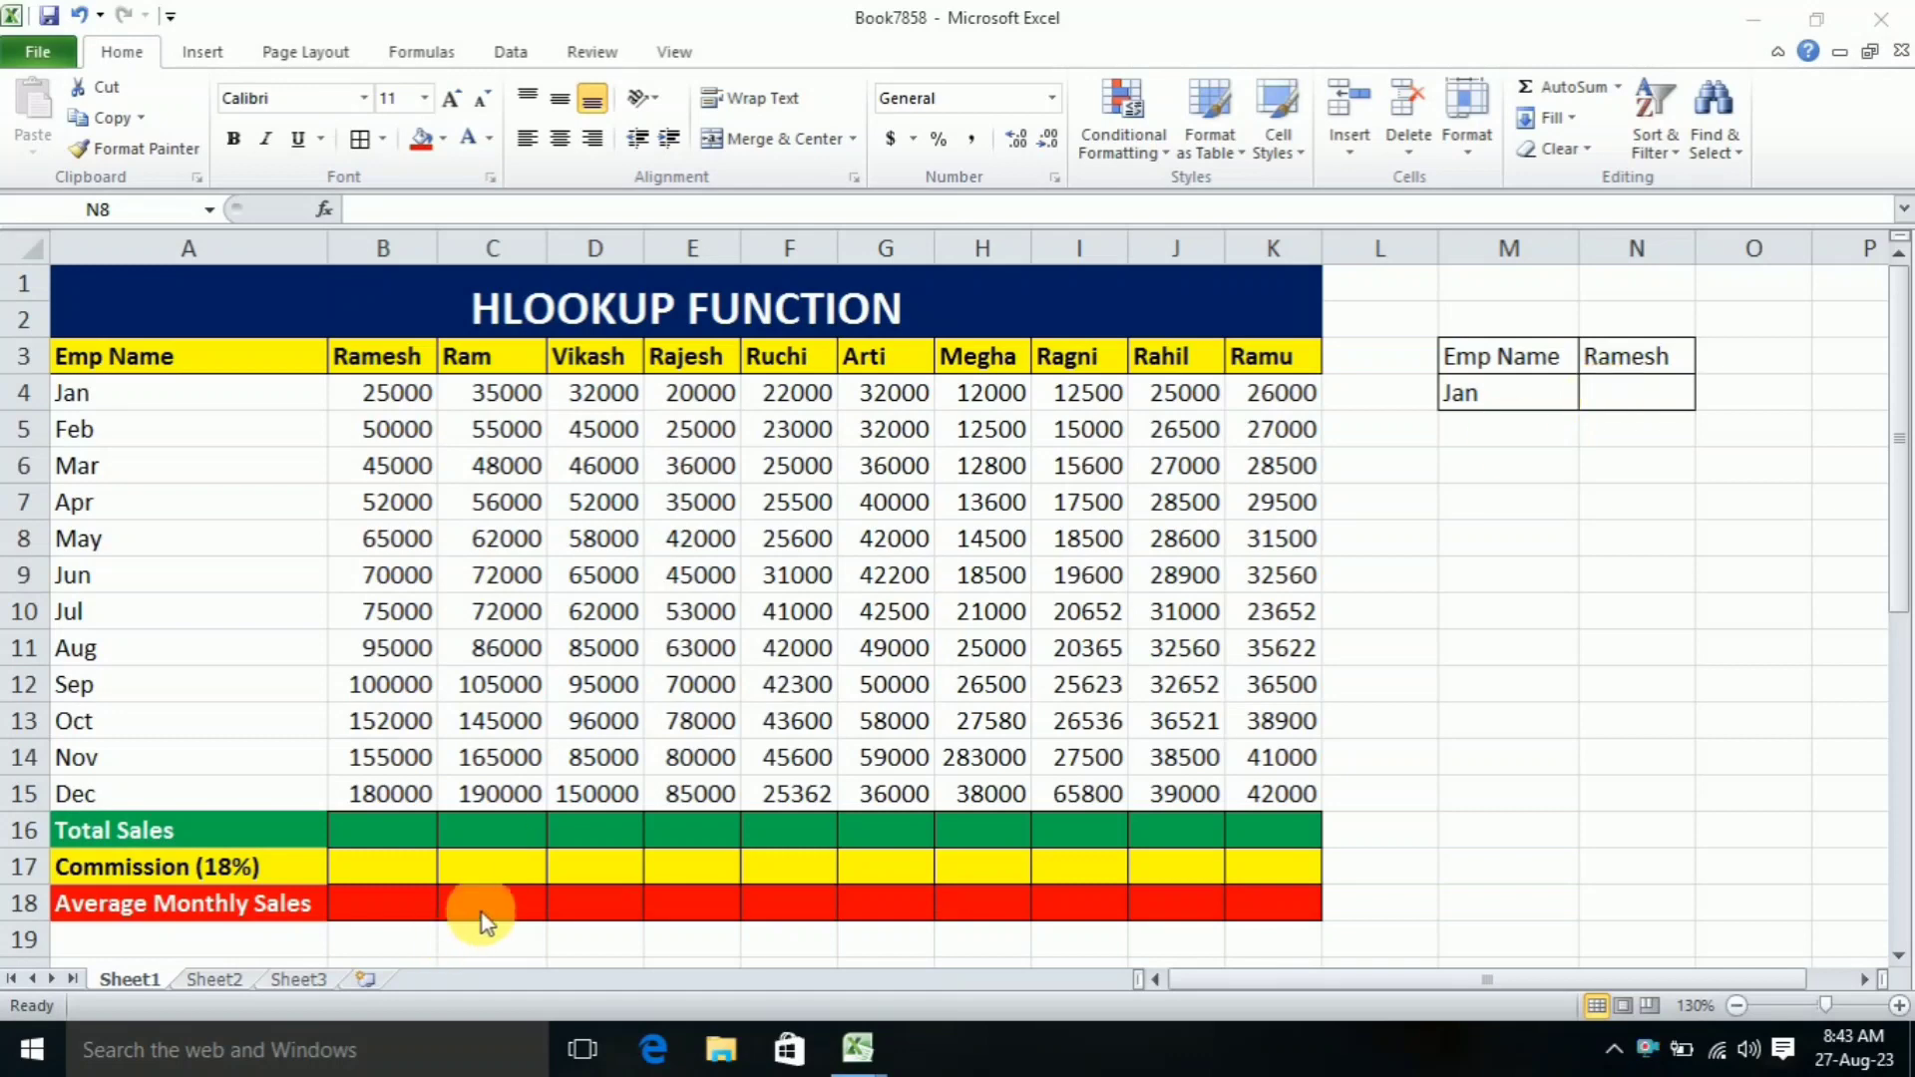
Step: Sum the first employee's monthly sales in B16 with =SUM(B4:B15) and fill the Total Sales formula across to K16
{"action": "left_click", "coordinate": [401, 843]}
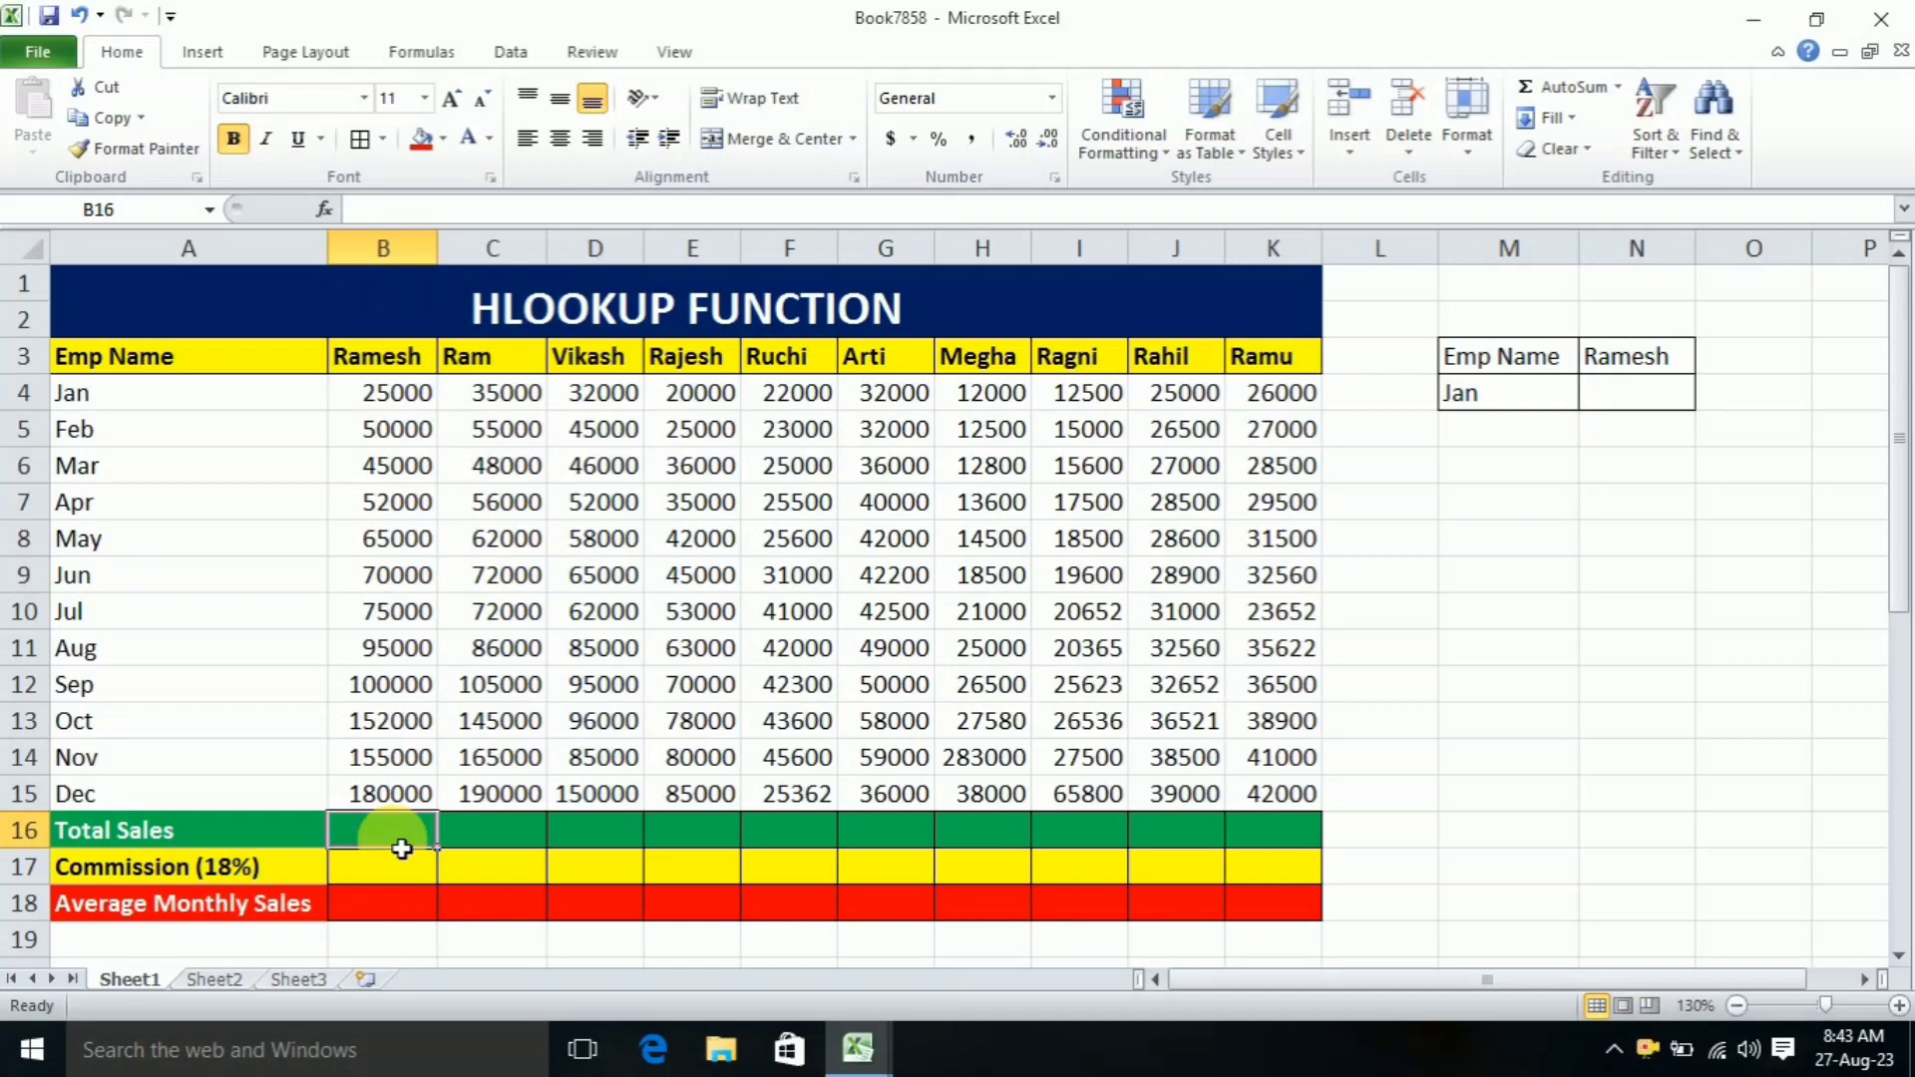
{"action": "left_click", "coordinate": [1535, 86]}
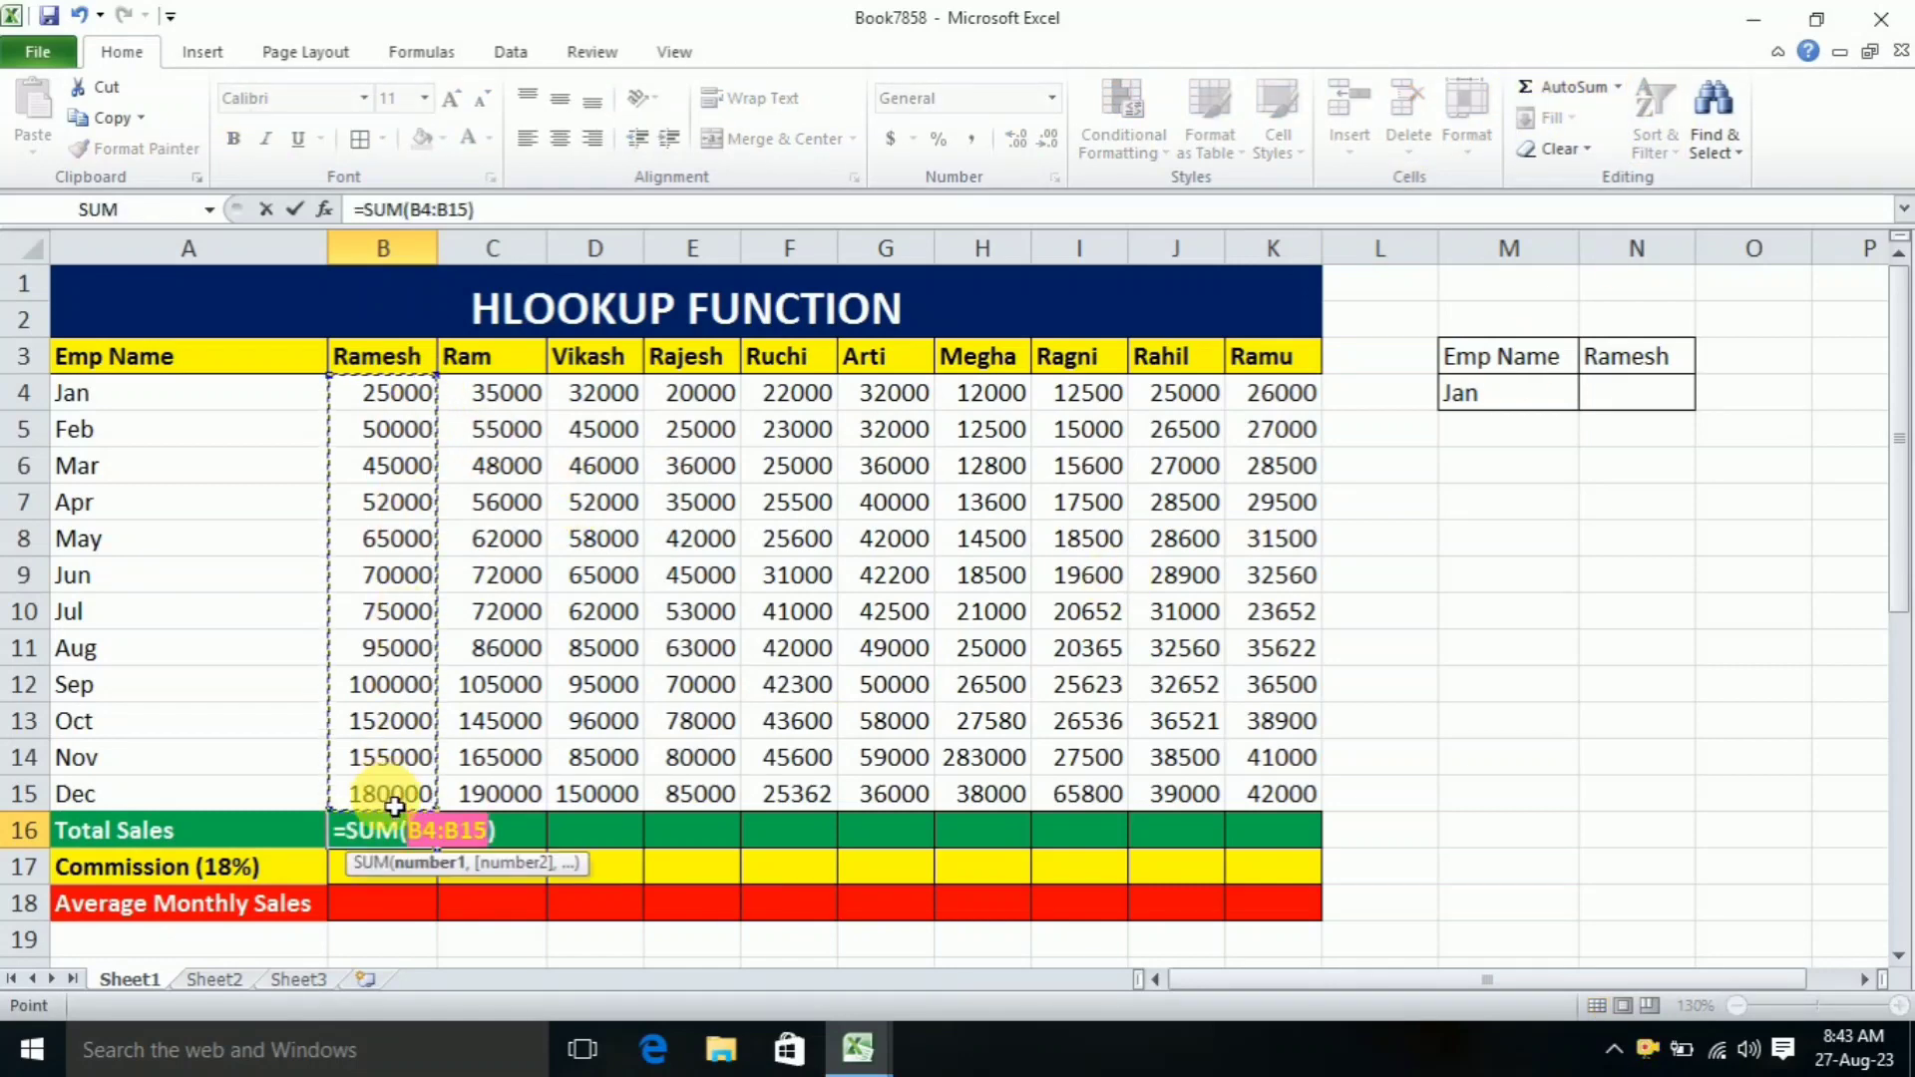
{"action": "key", "text": "Return"}
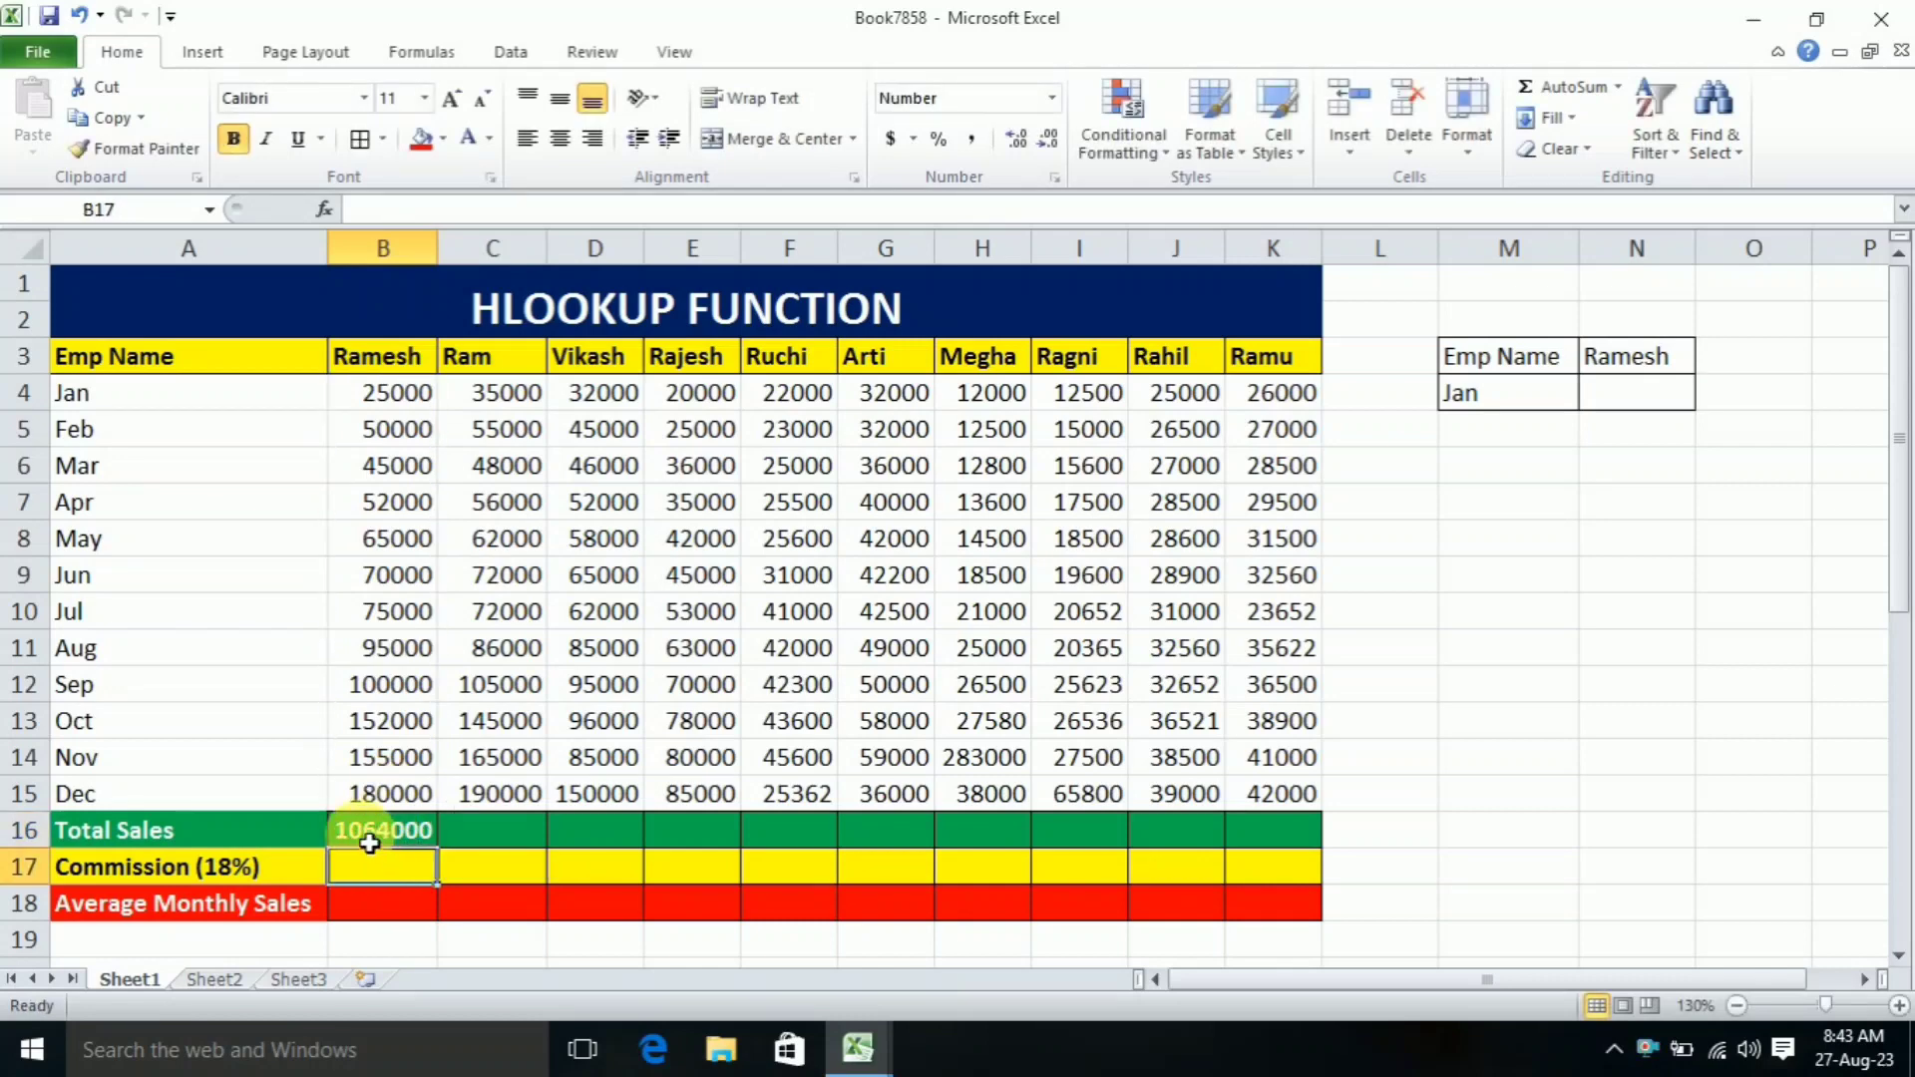
{"action": "left_click", "coordinate": [404, 829]}
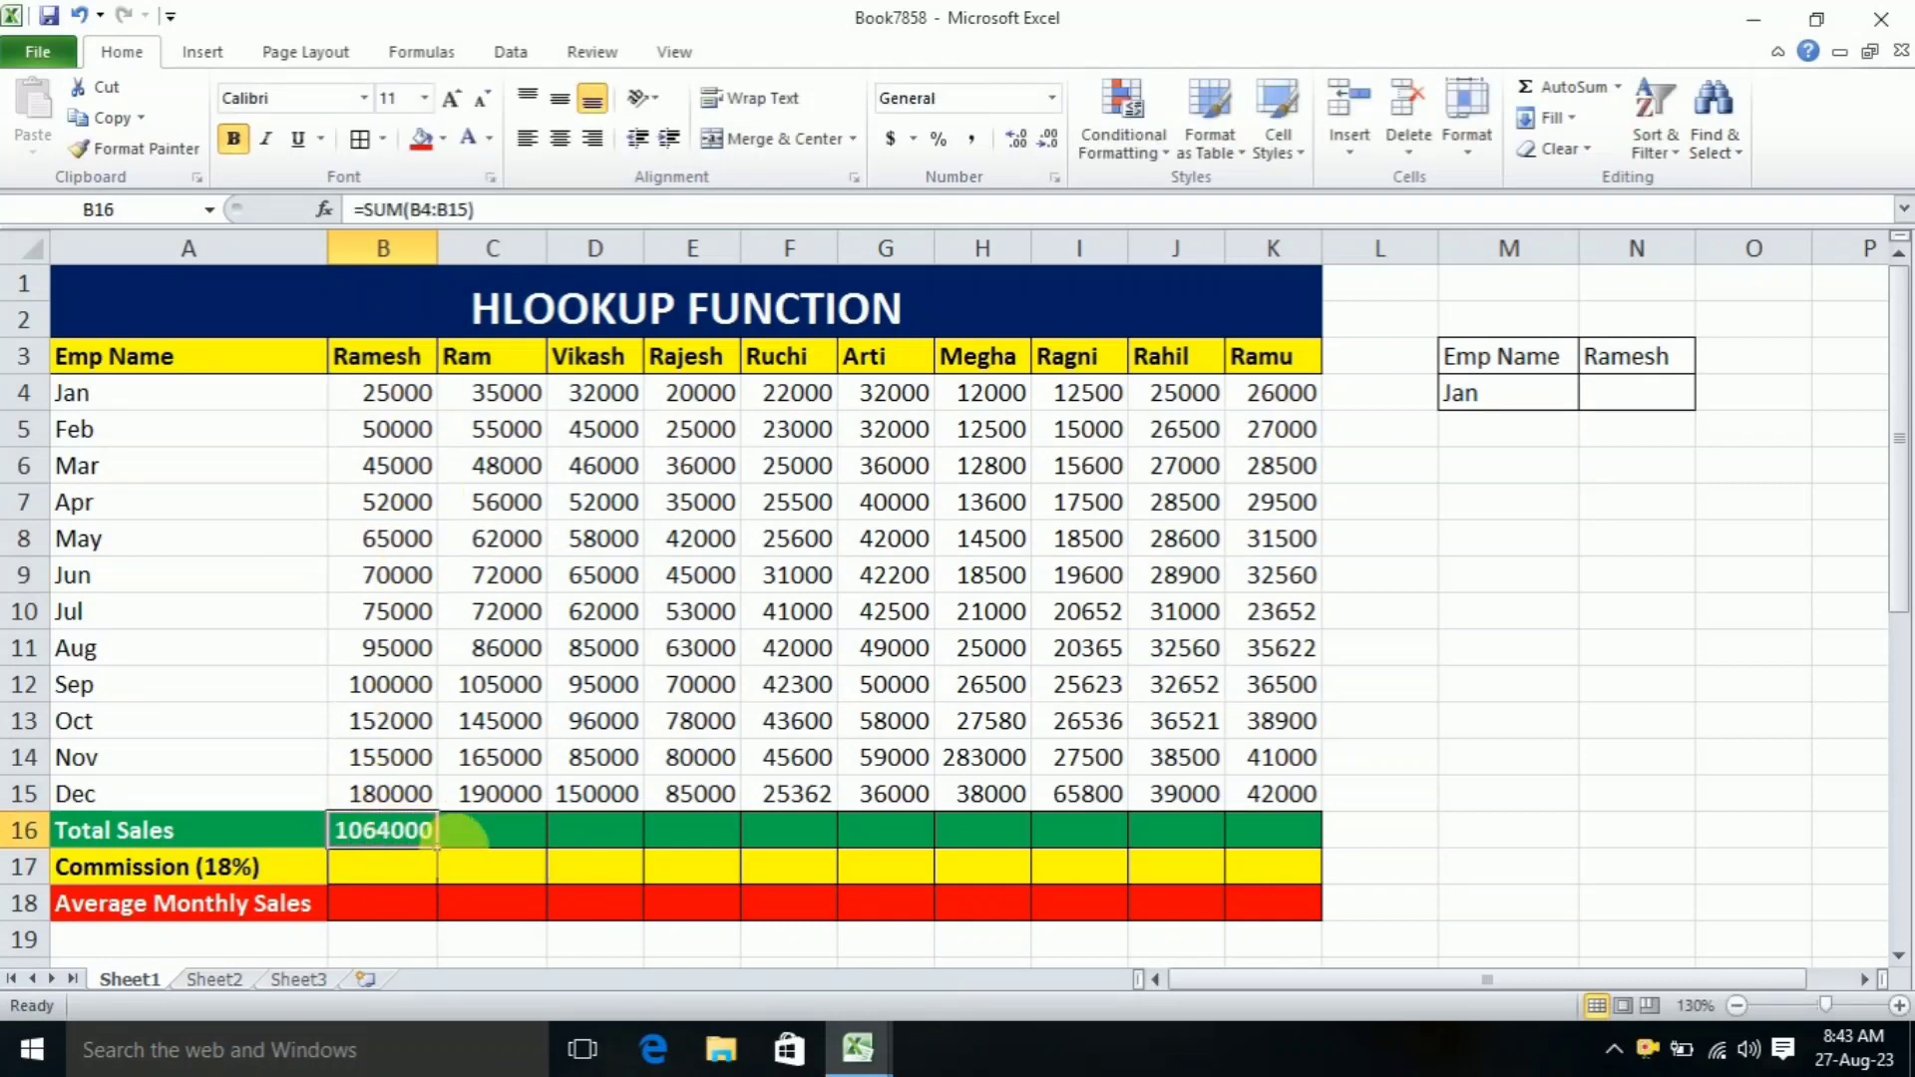
{"action": "left_click_drag", "start_coordinate": [443, 860], "coordinate": [1292, 832]}
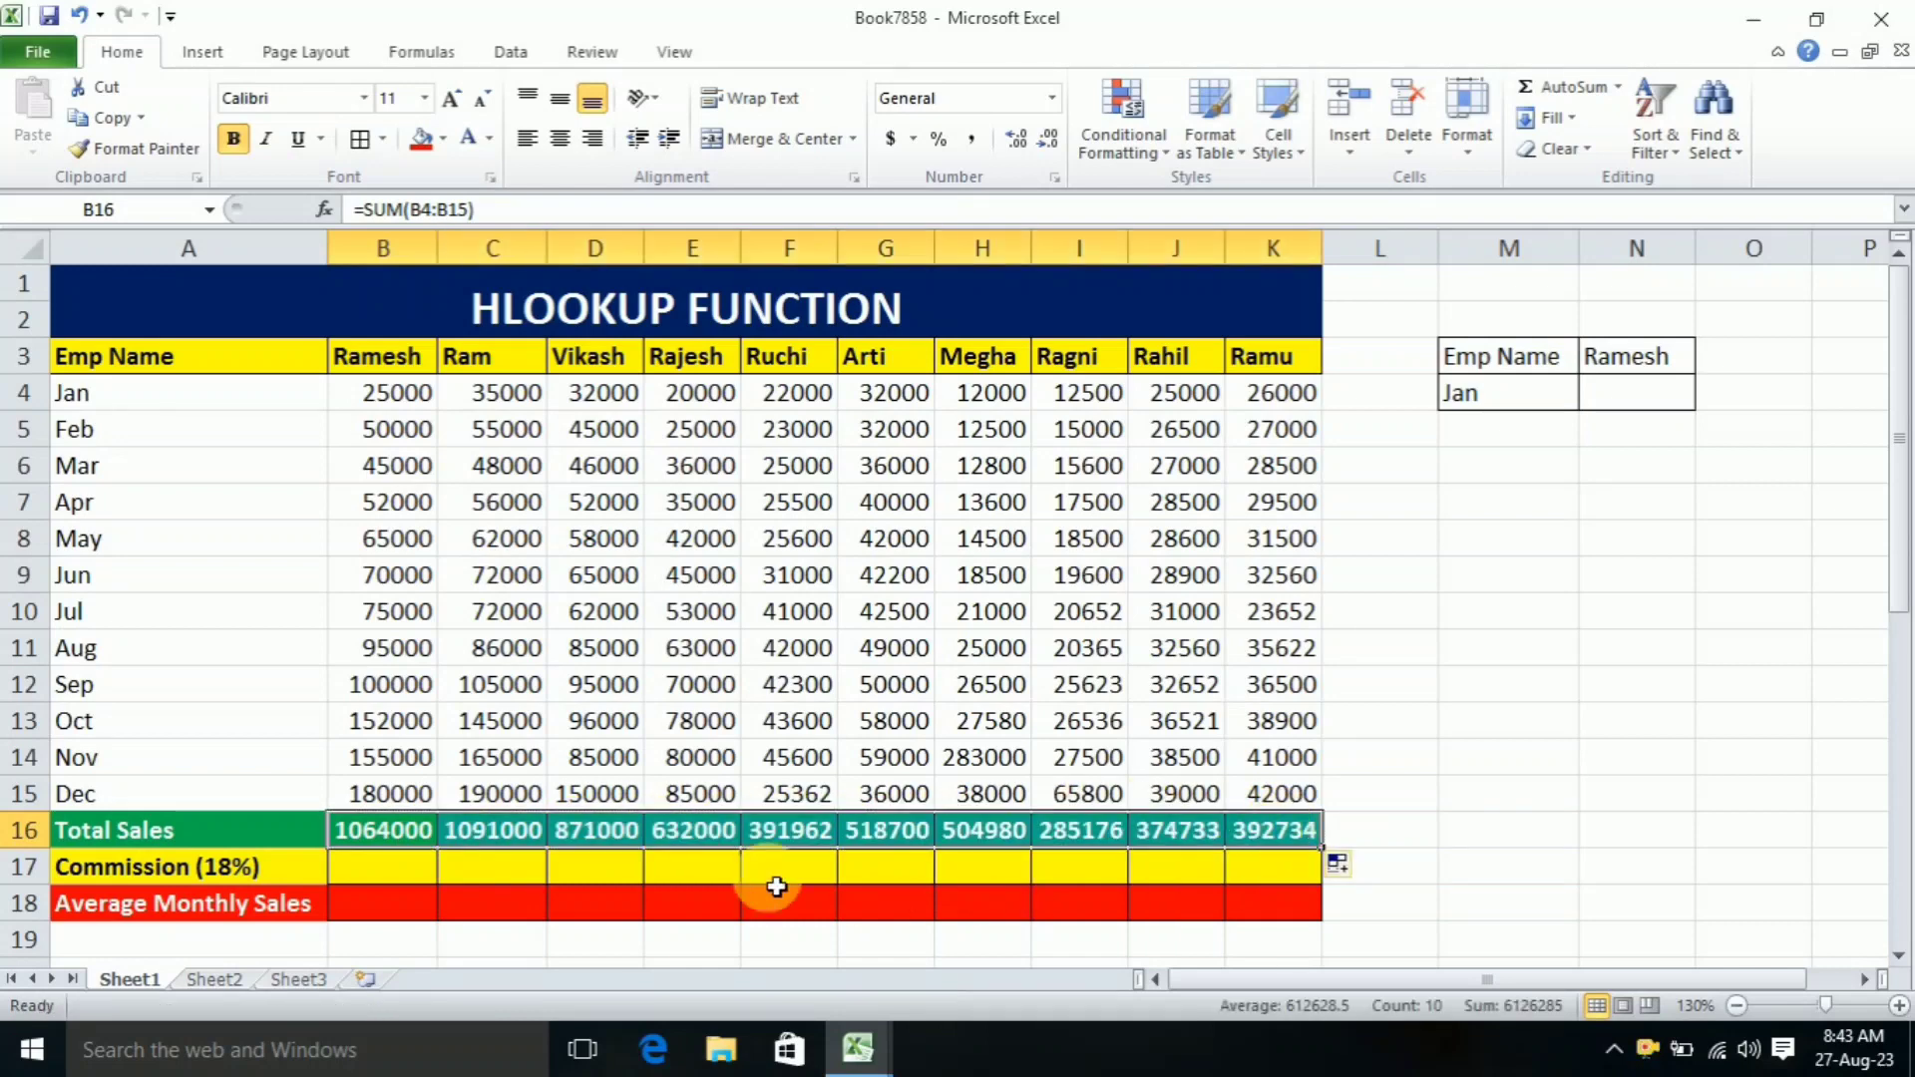
Step: Calculate the 18% commission in B17 with =B16*18% and fill the formula across to K17
{"action": "left_click", "coordinate": [373, 885]}
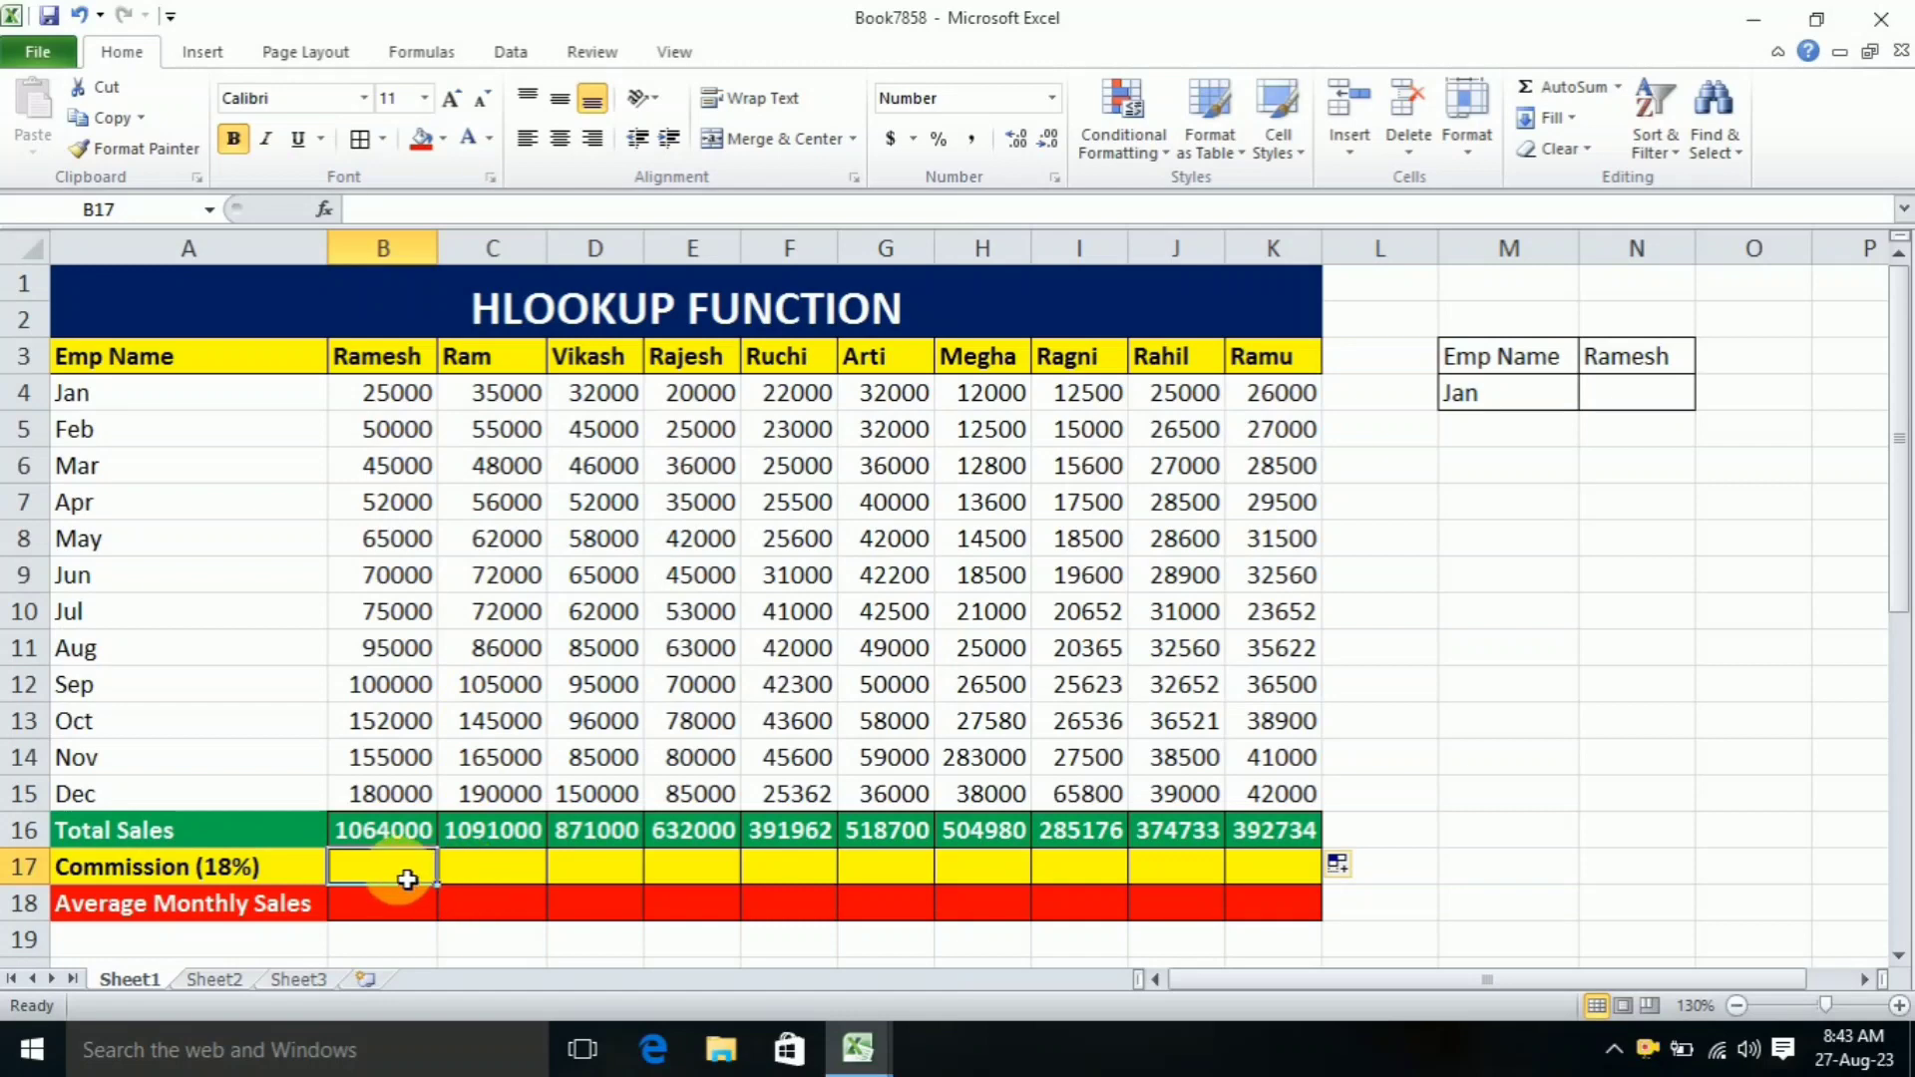
{"action": "type", "text": "="}
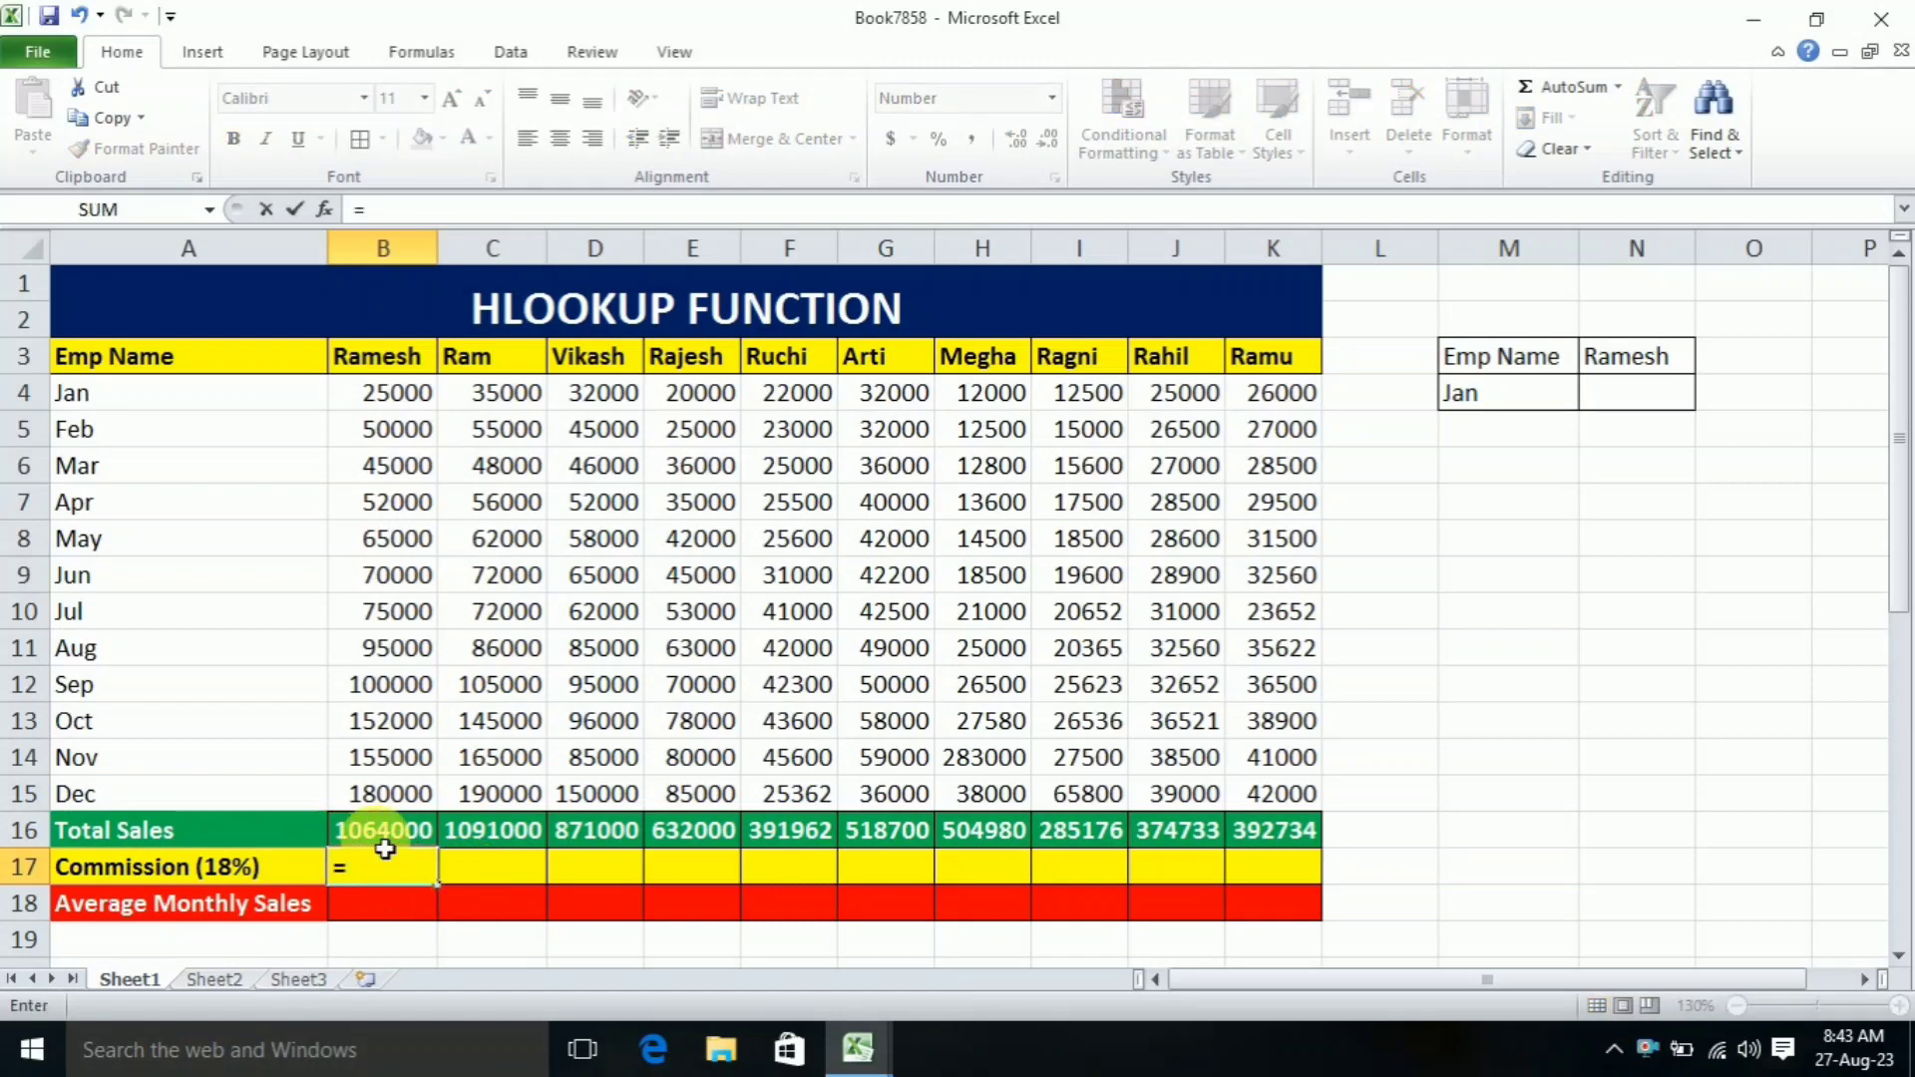
{"action": "left_click", "coordinate": [385, 849]}
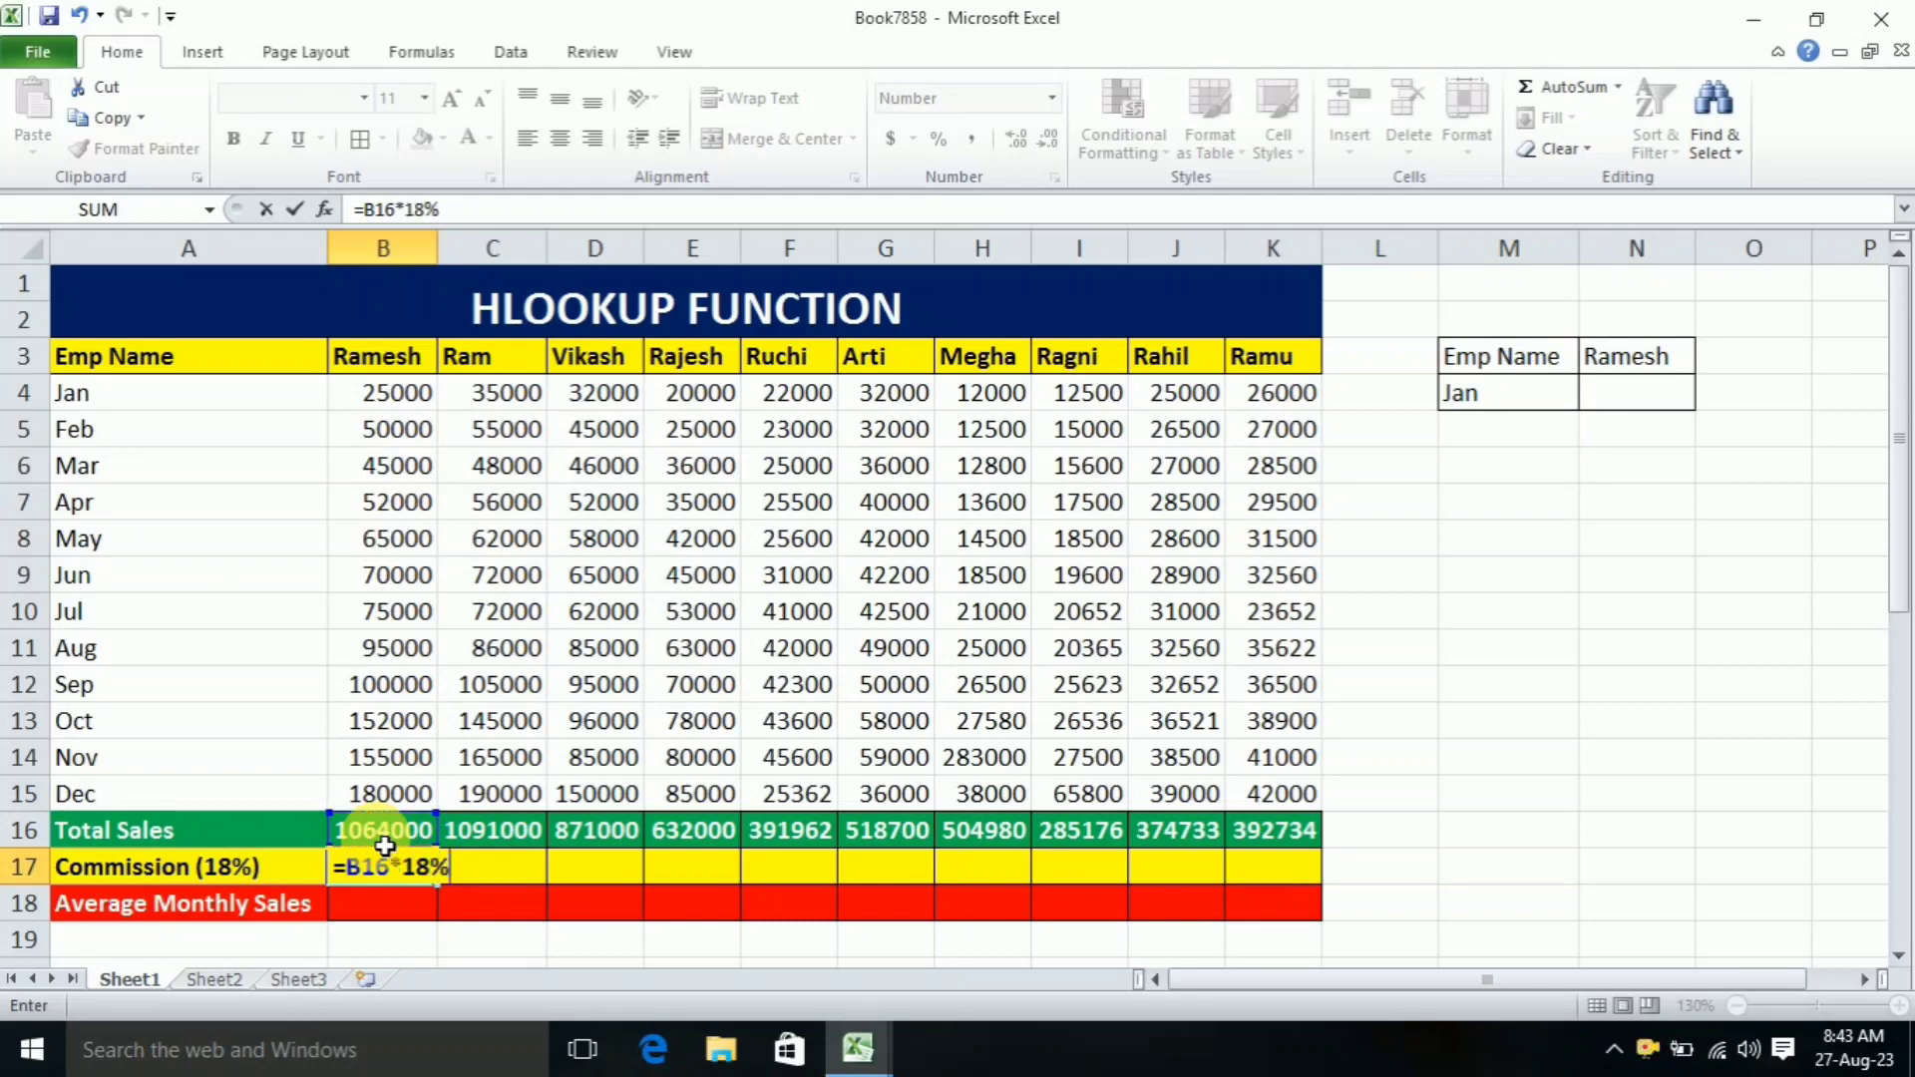
{"action": "key", "text": "Return"}
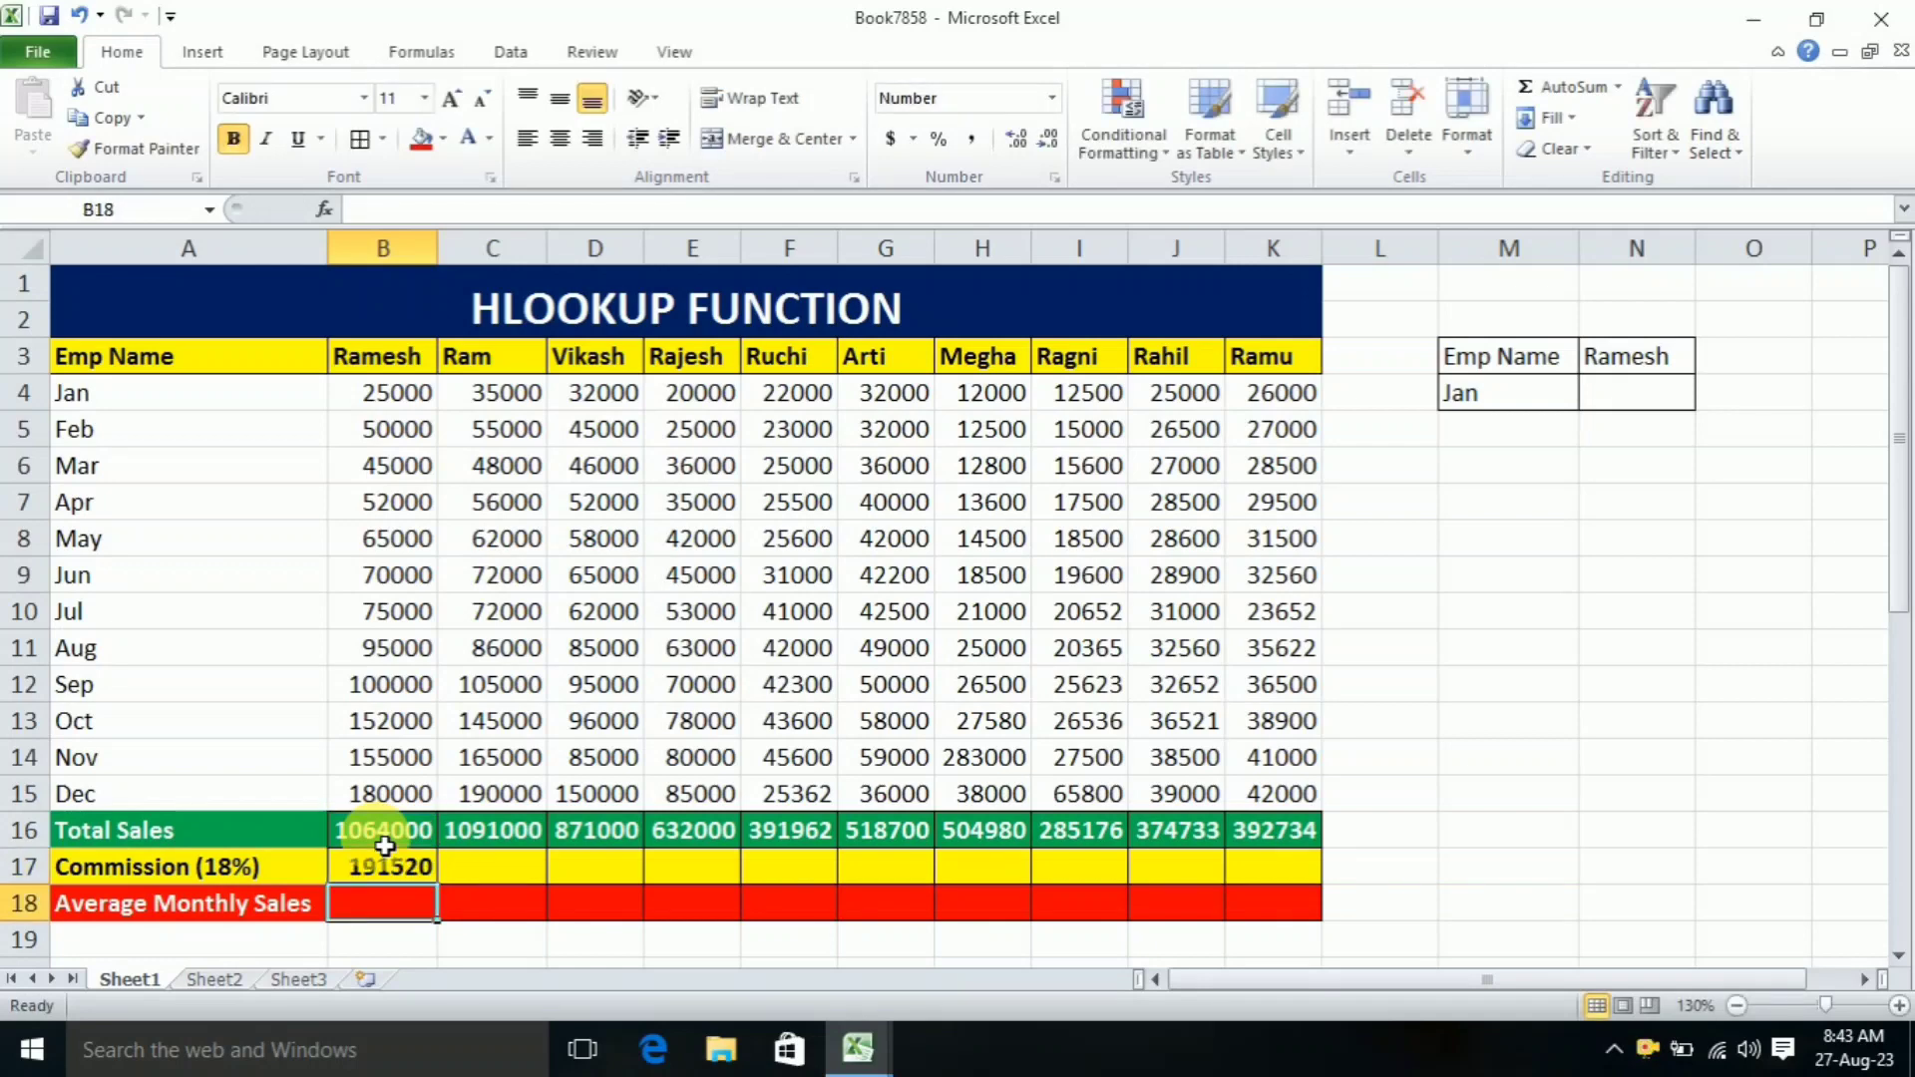
{"action": "left_click", "coordinate": [404, 866]}
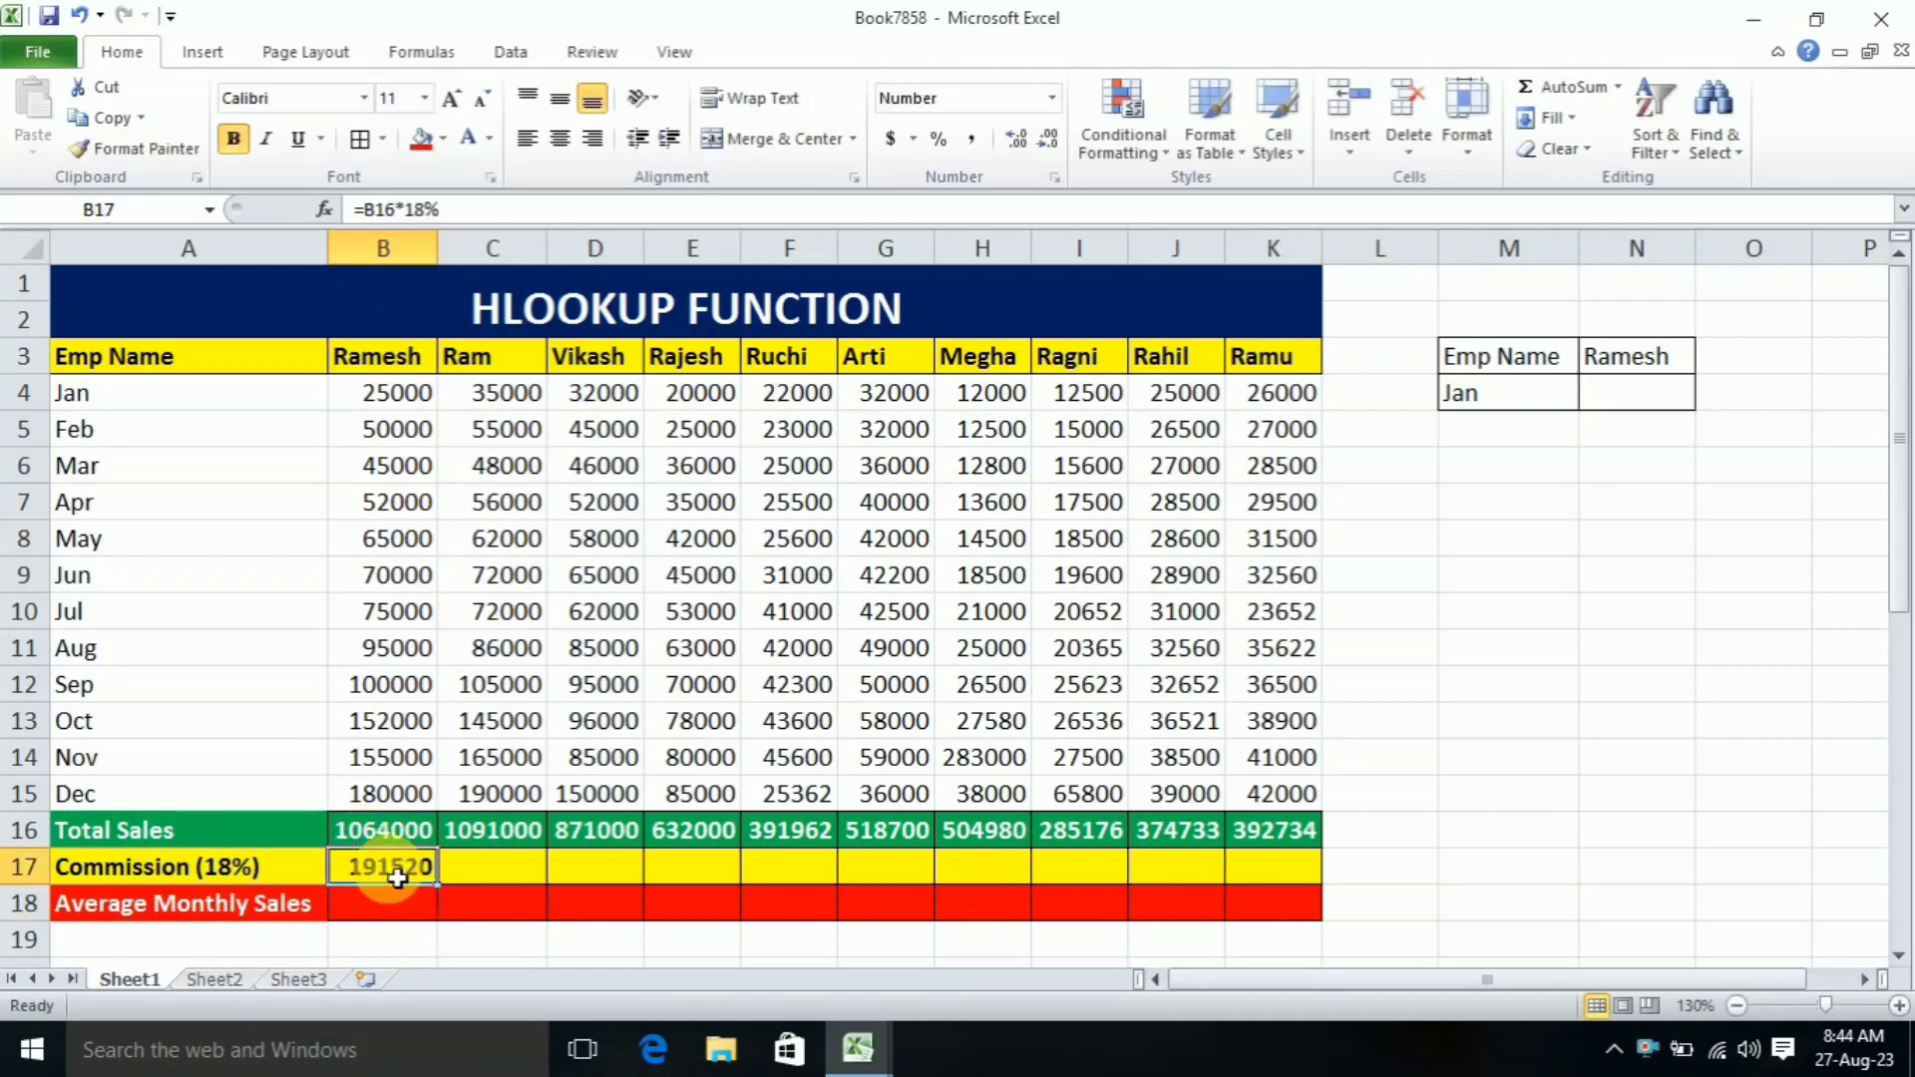
{"action": "left_click_drag", "start_coordinate": [440, 884], "coordinate": [1296, 874]}
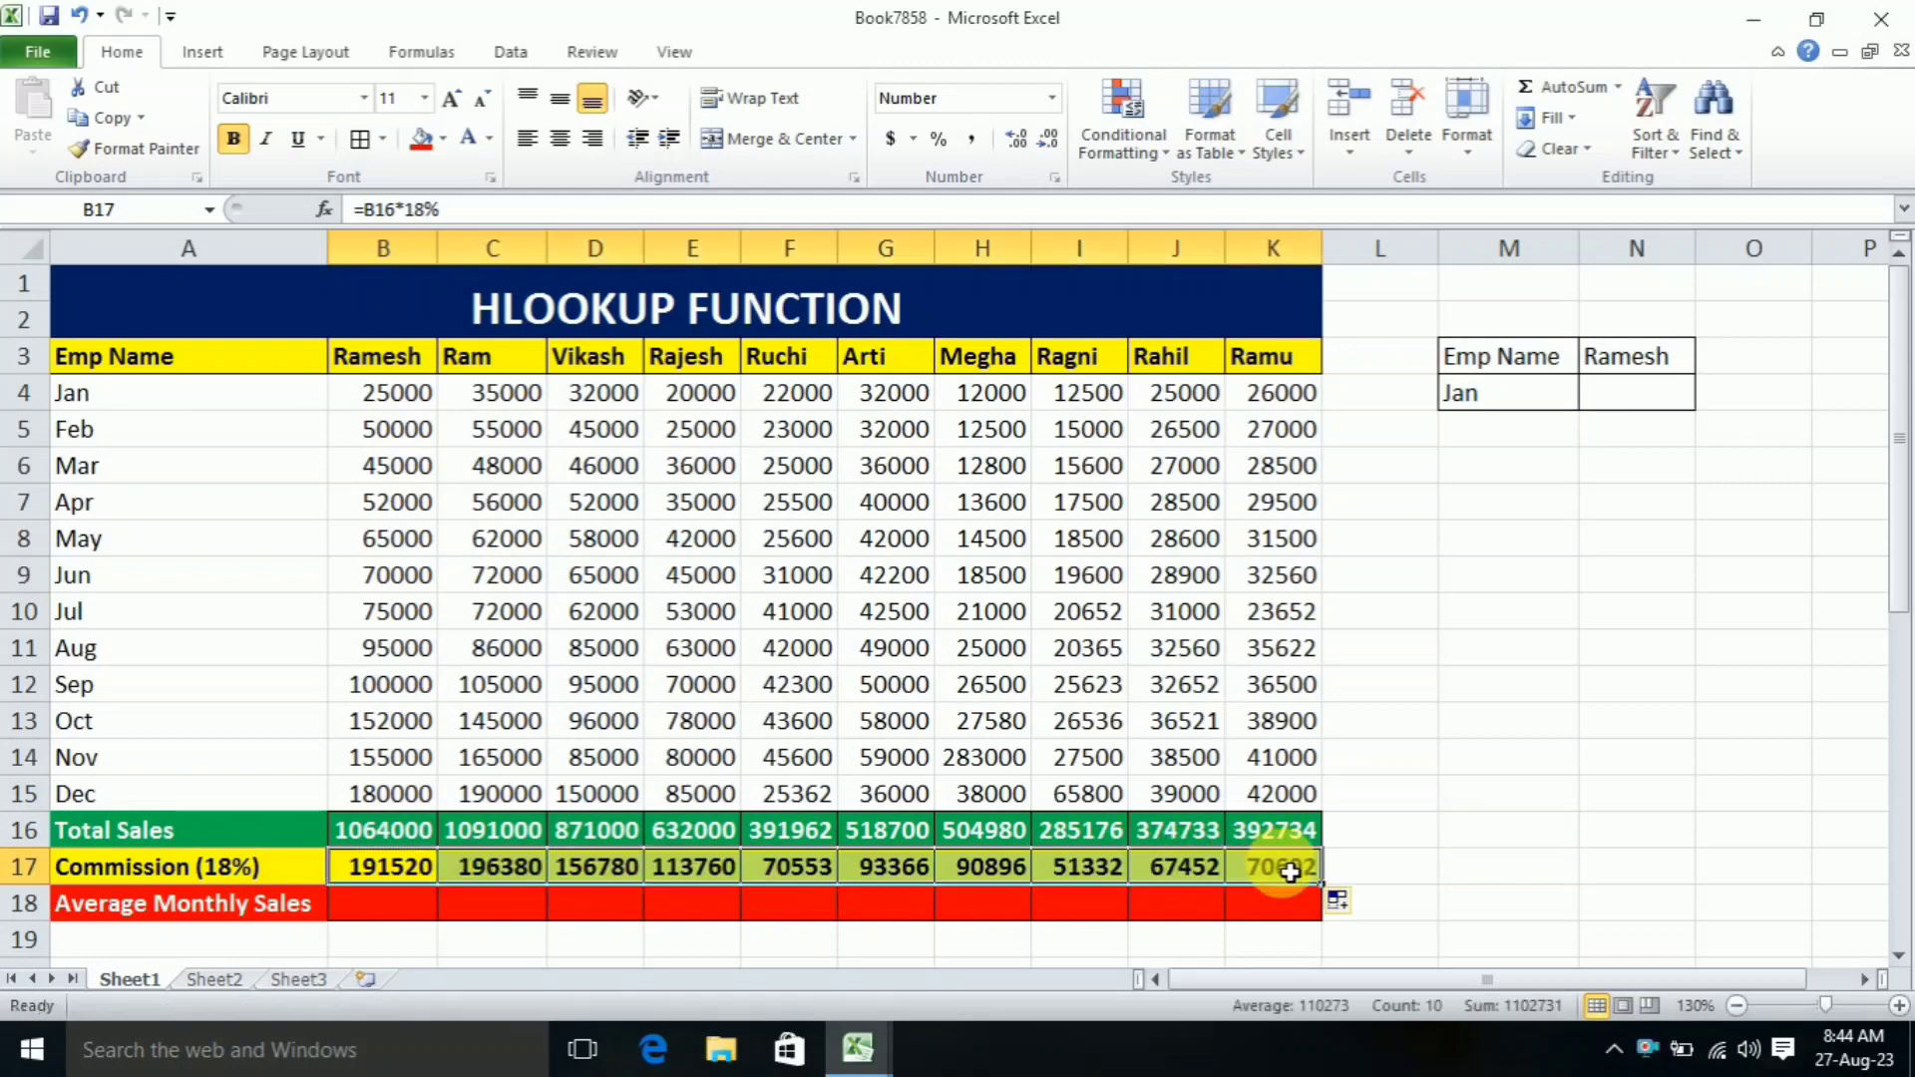
Step: Calculate the average monthly sales in B18 with =B16/12 and fill the formula across to K18
{"action": "left_click", "coordinate": [389, 907]}
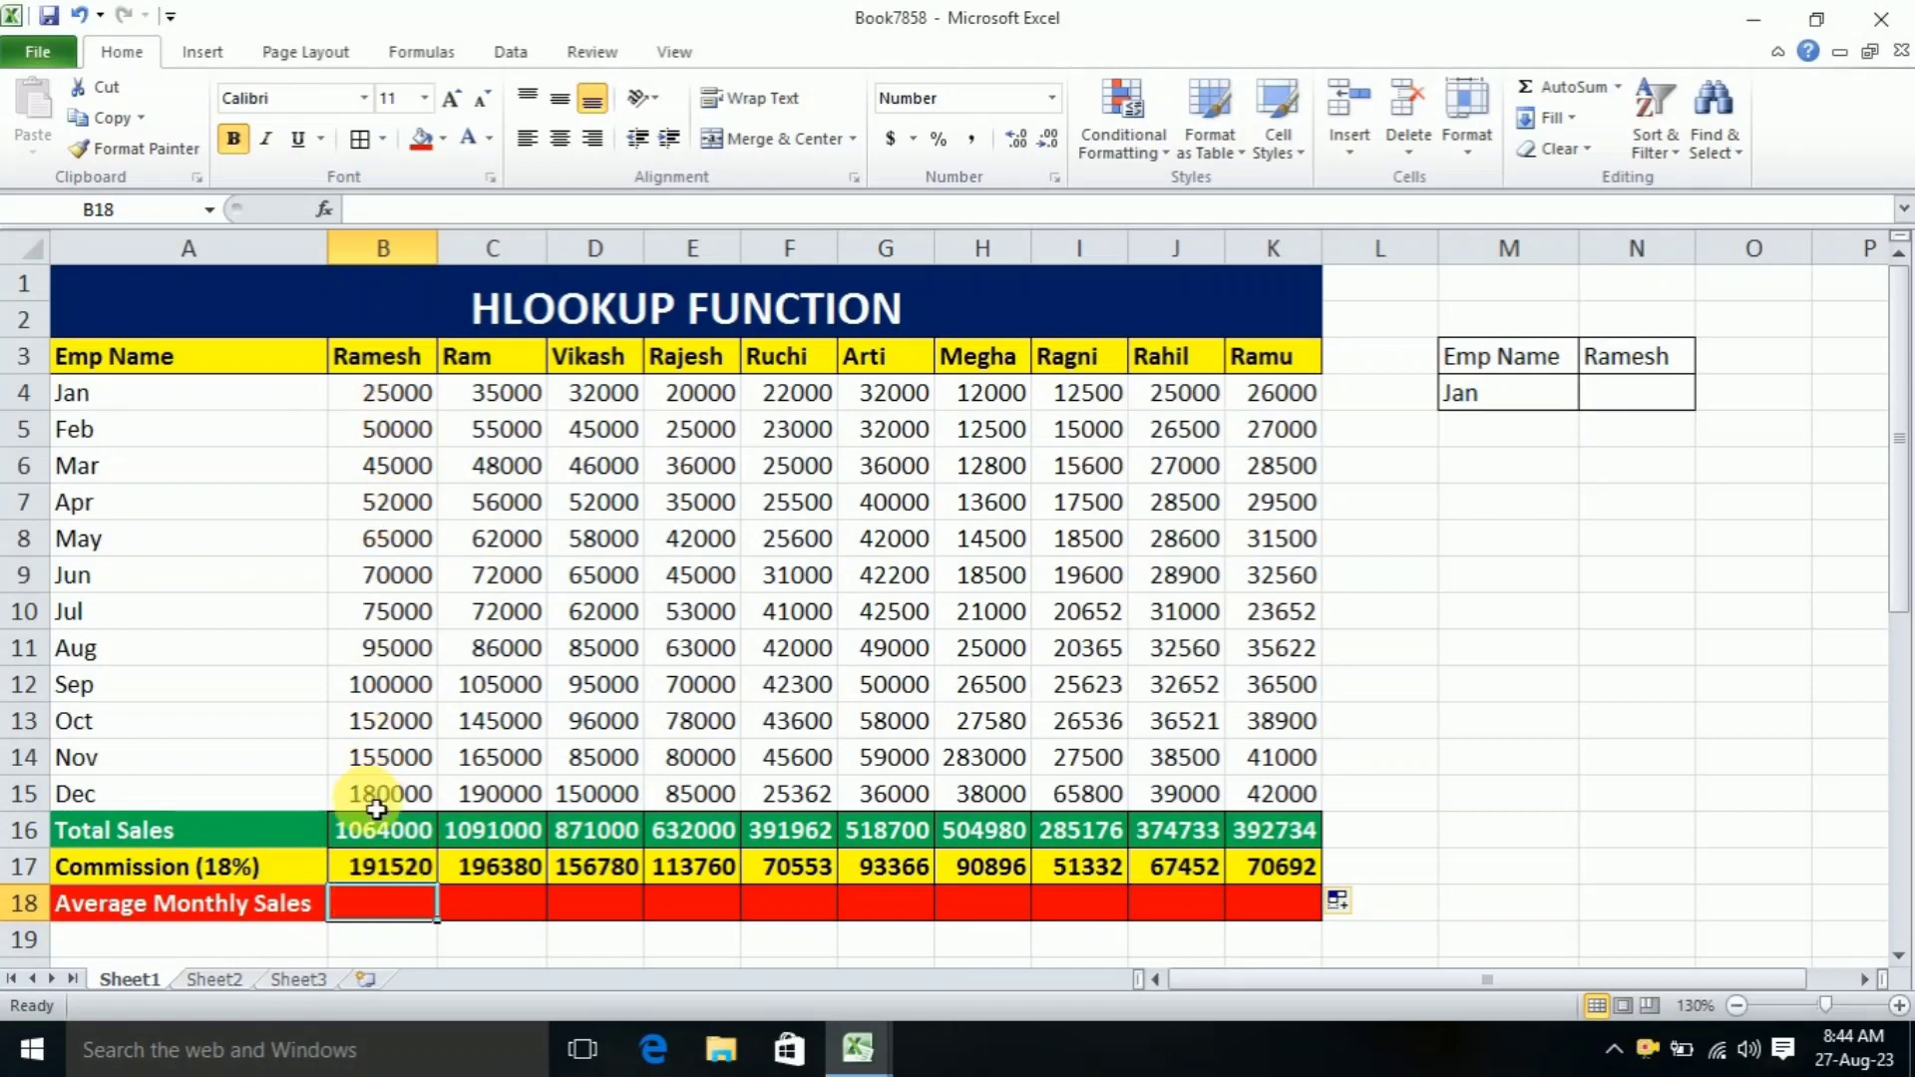
{"action": "type", "text": "="}
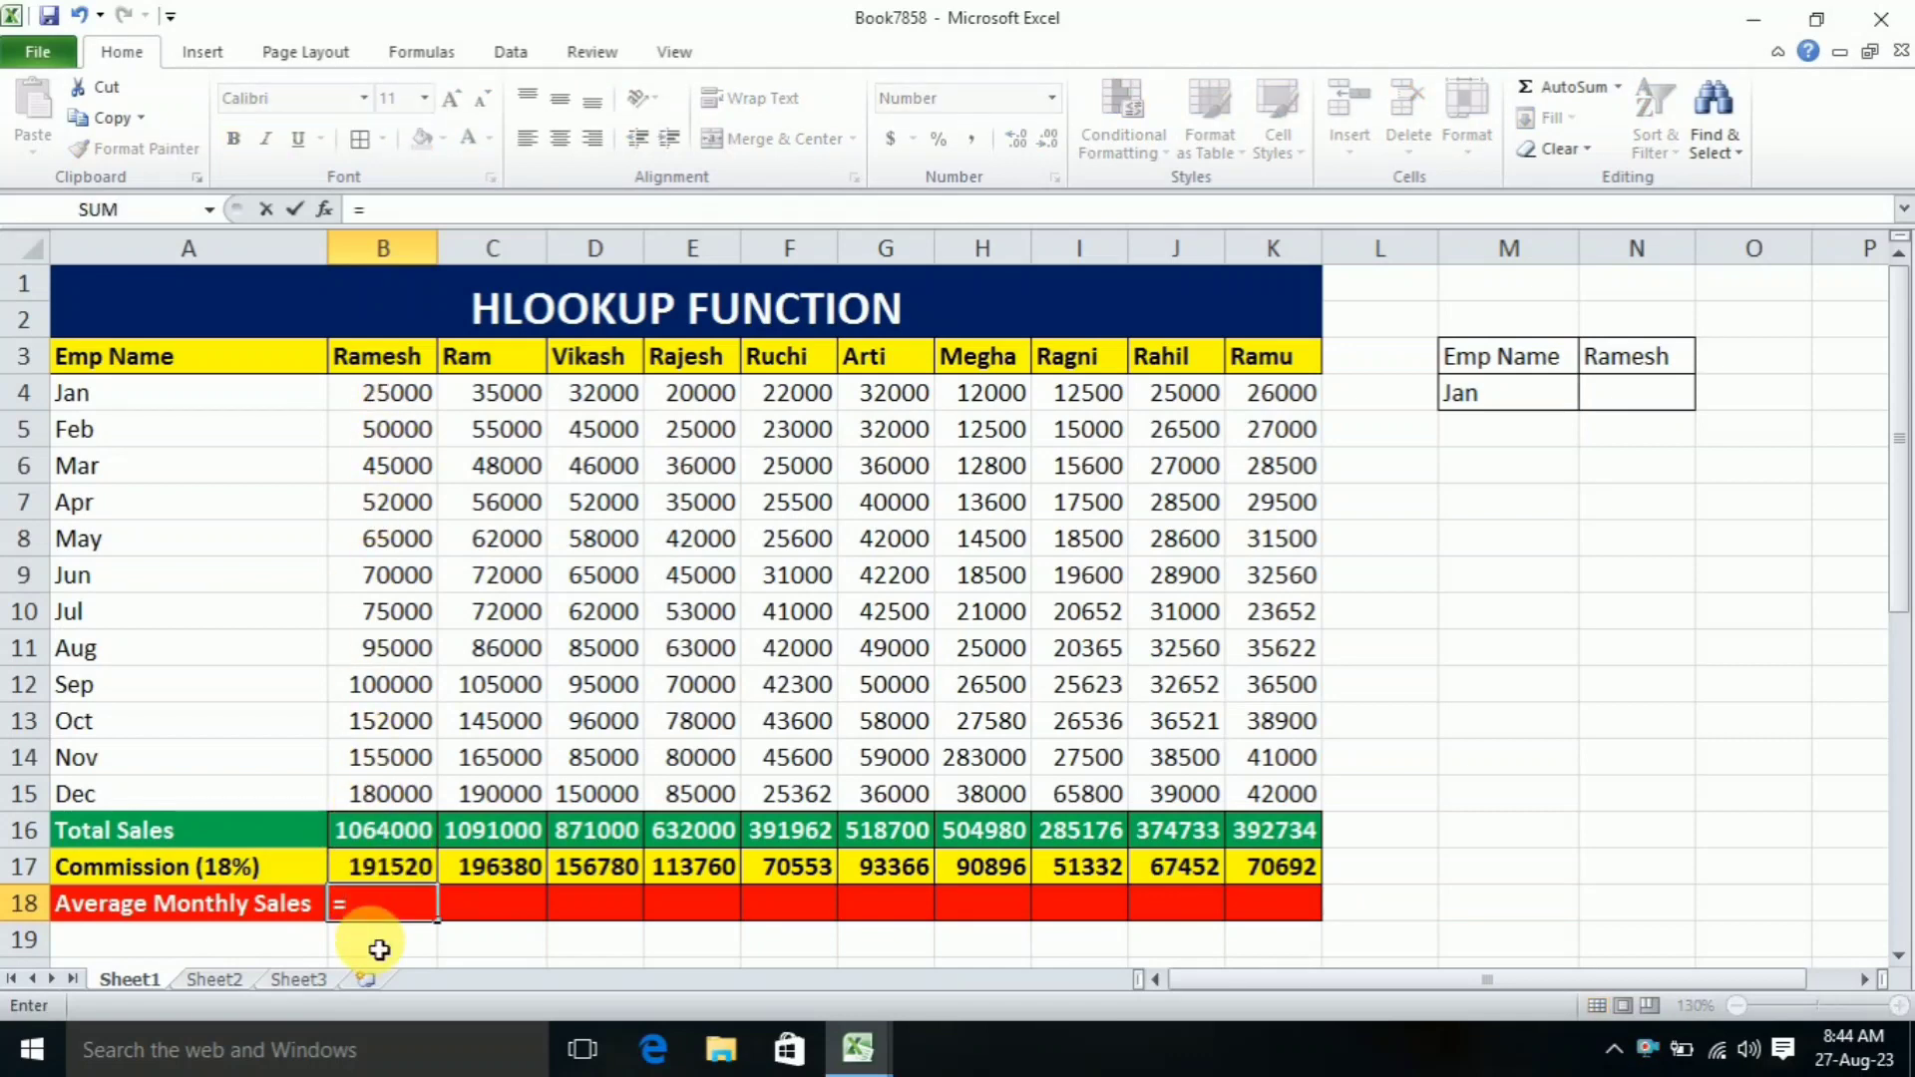
{"action": "left_click", "coordinate": [394, 833]}
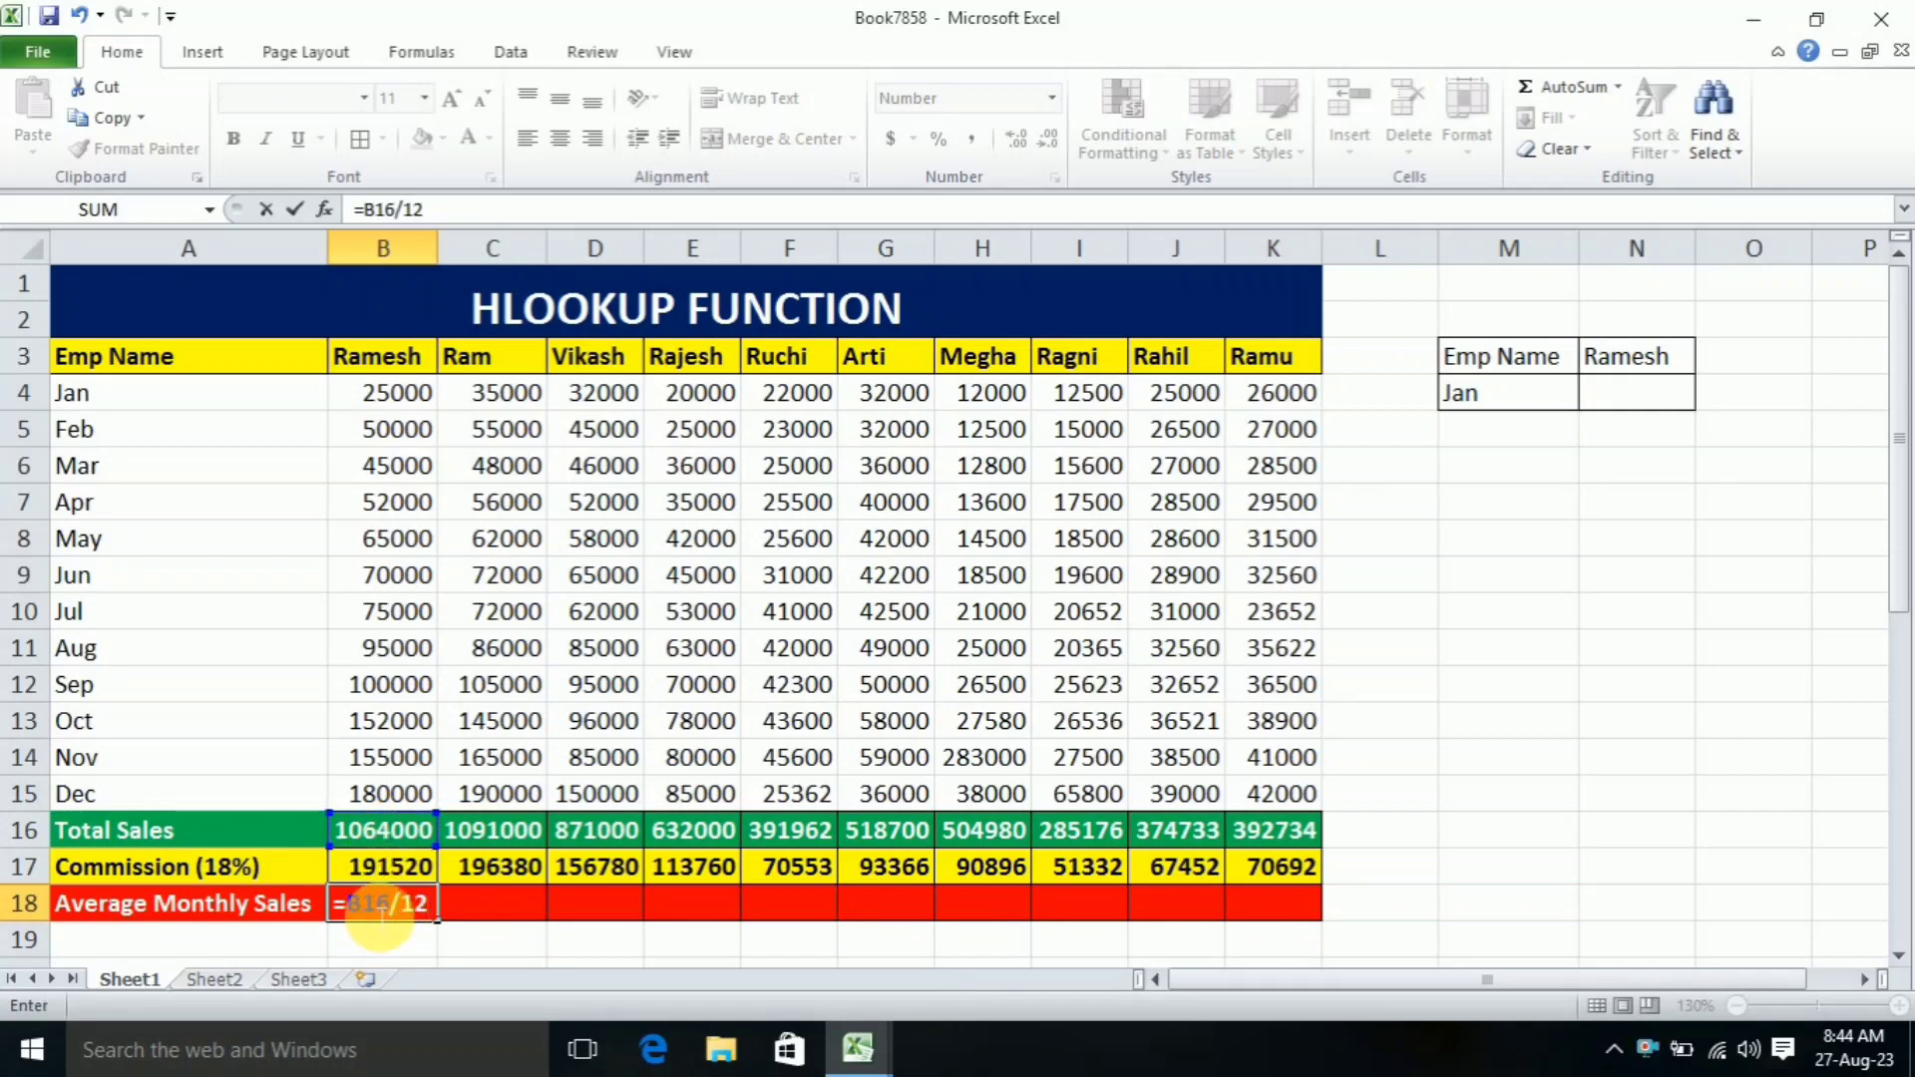
{"action": "key", "text": "Return"}
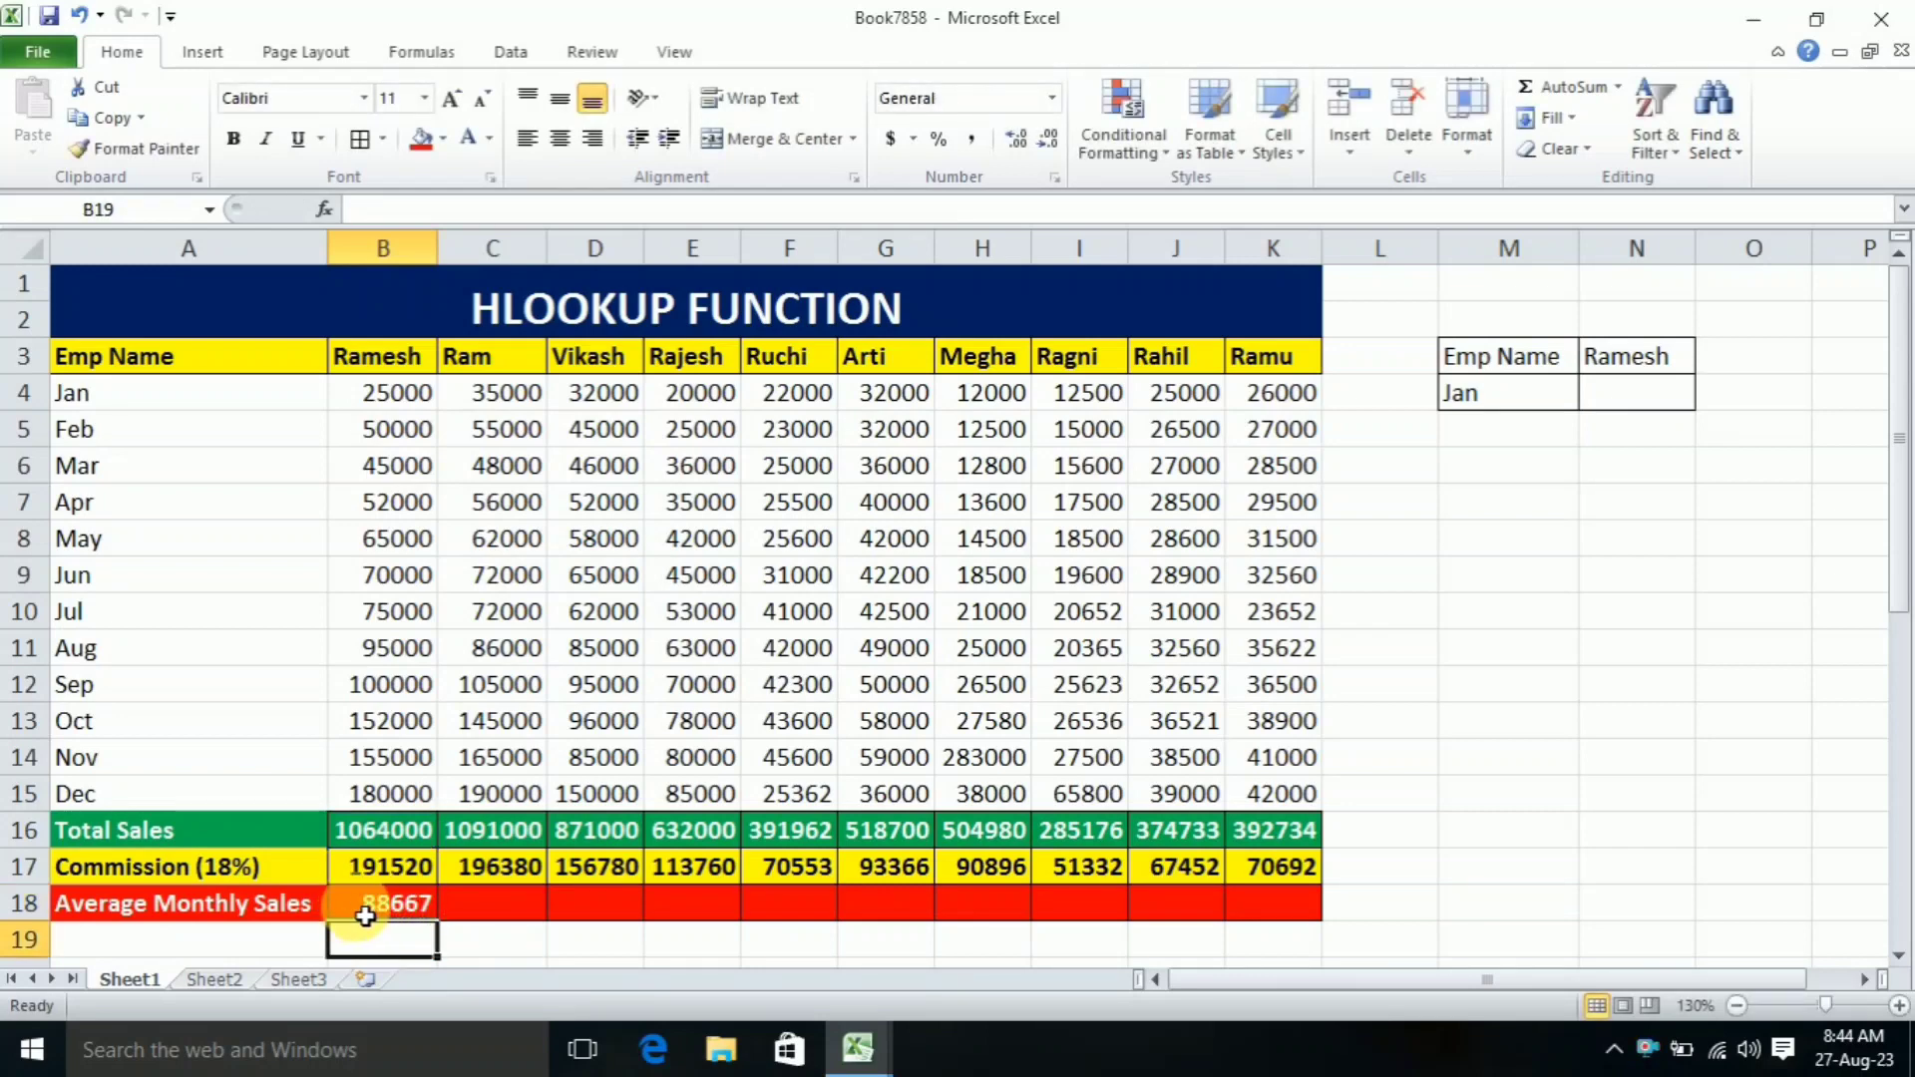
{"action": "left_click", "coordinate": [371, 908]}
{"action": "left_click_drag", "start_coordinate": [437, 920], "coordinate": [1297, 922]}
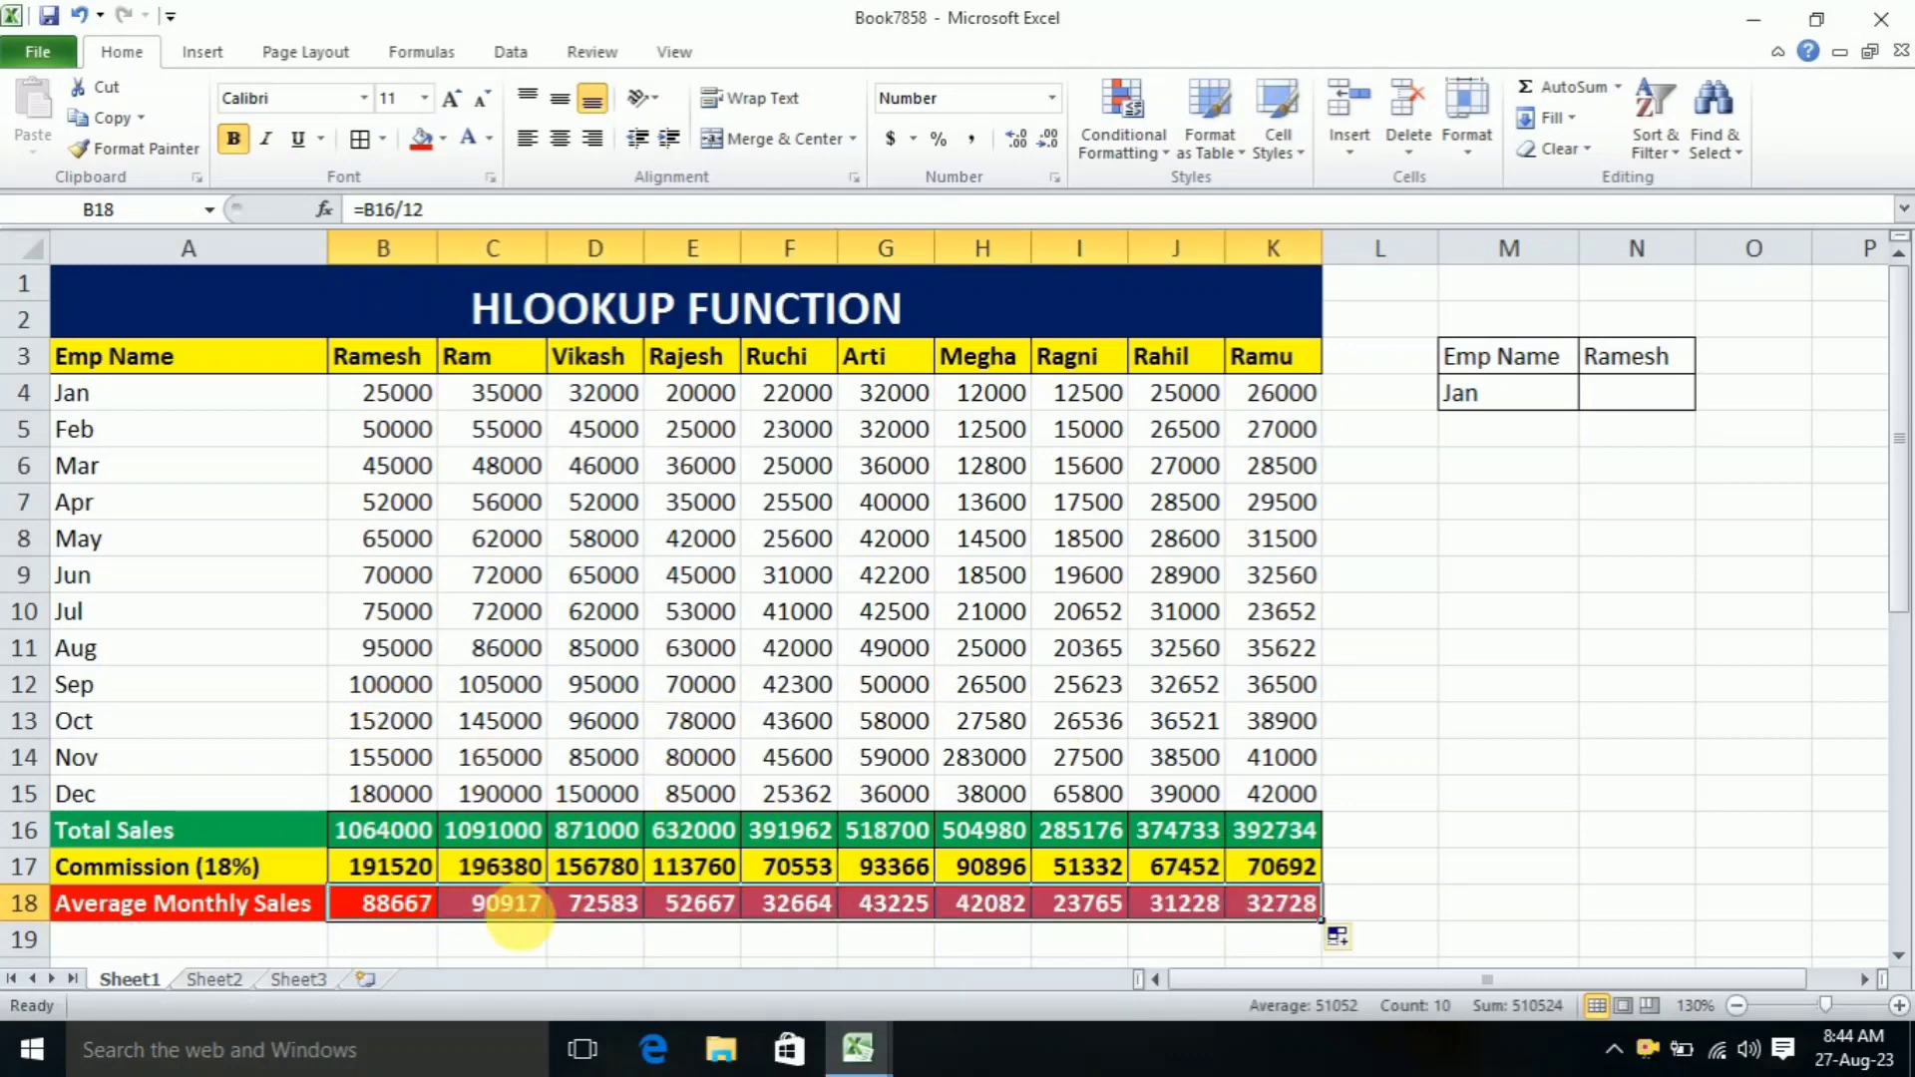
{"action": "left_click", "coordinate": [413, 938]}
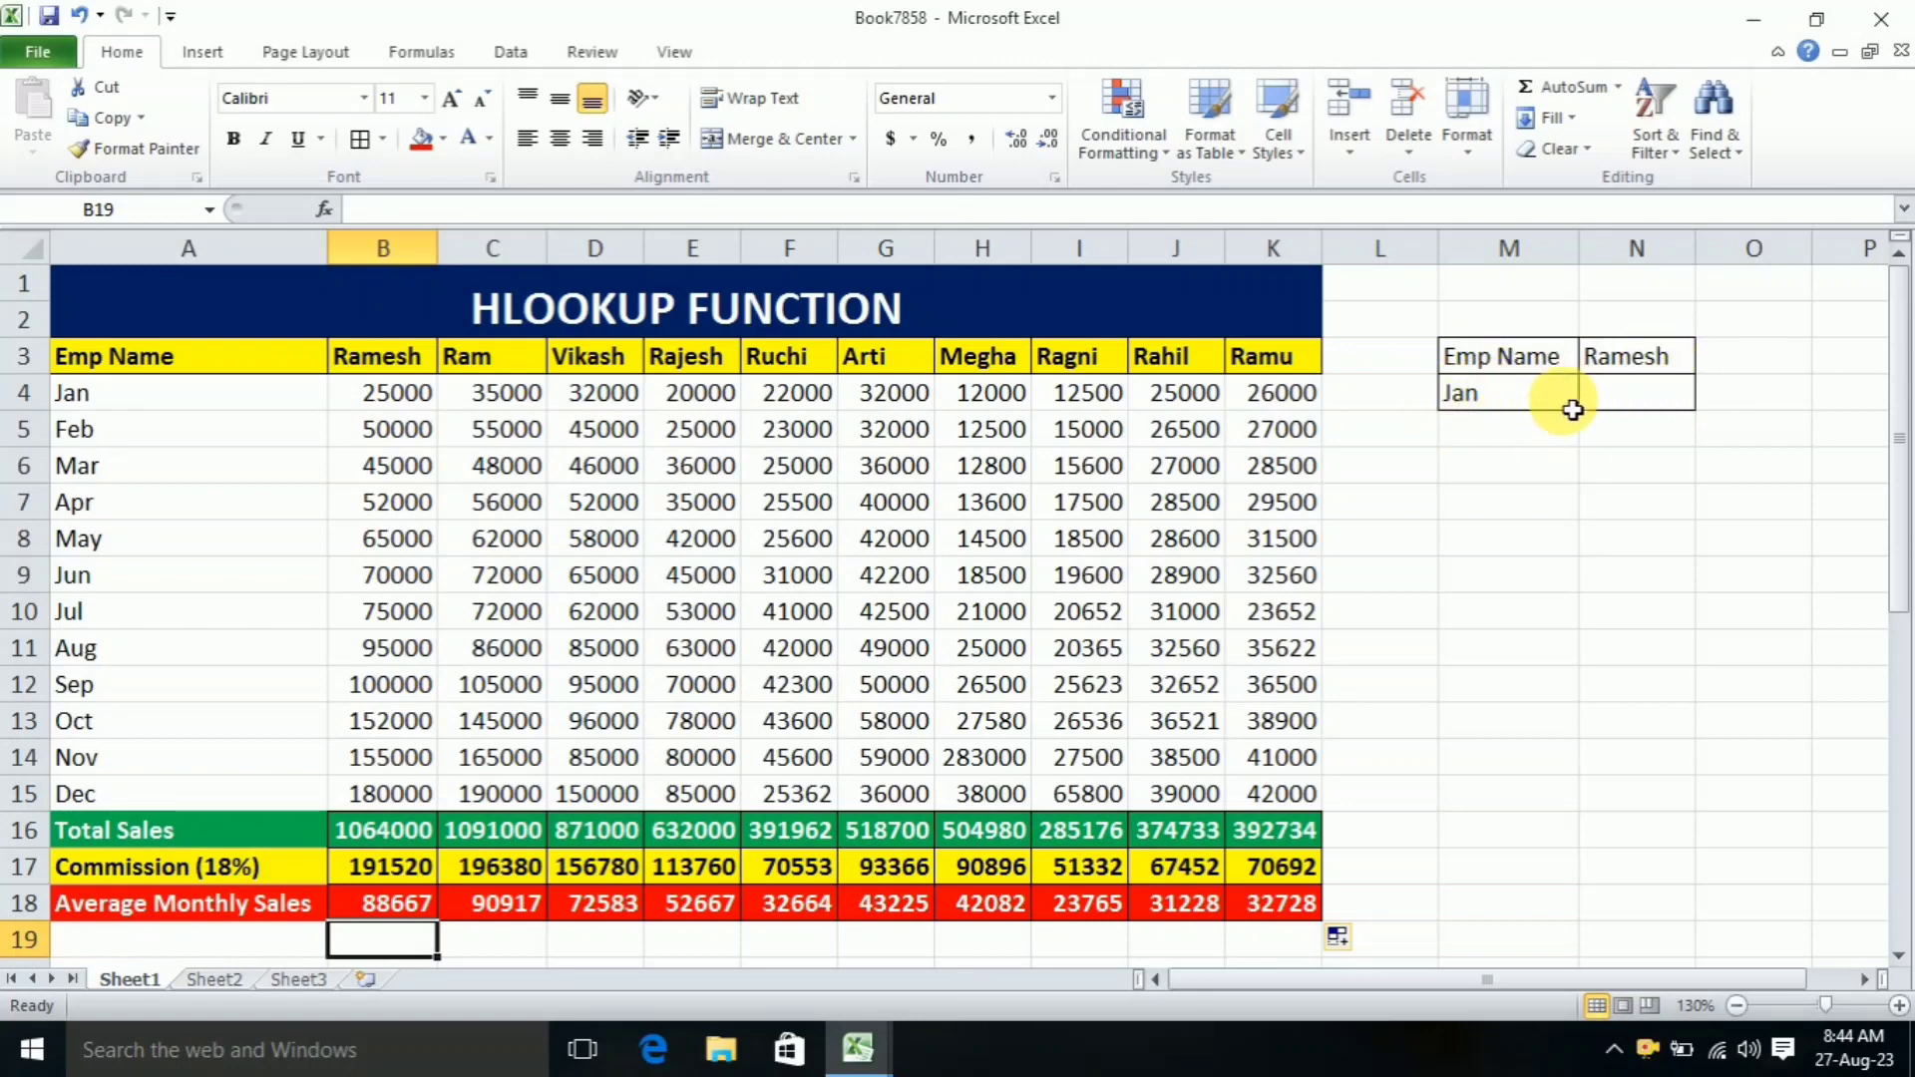
Step: Enter =HLOOKUP(N3,A3:K18,2,0) in N4 to look up the January sales of the employee named in N3
{"action": "left_click", "coordinate": [1630, 407]}
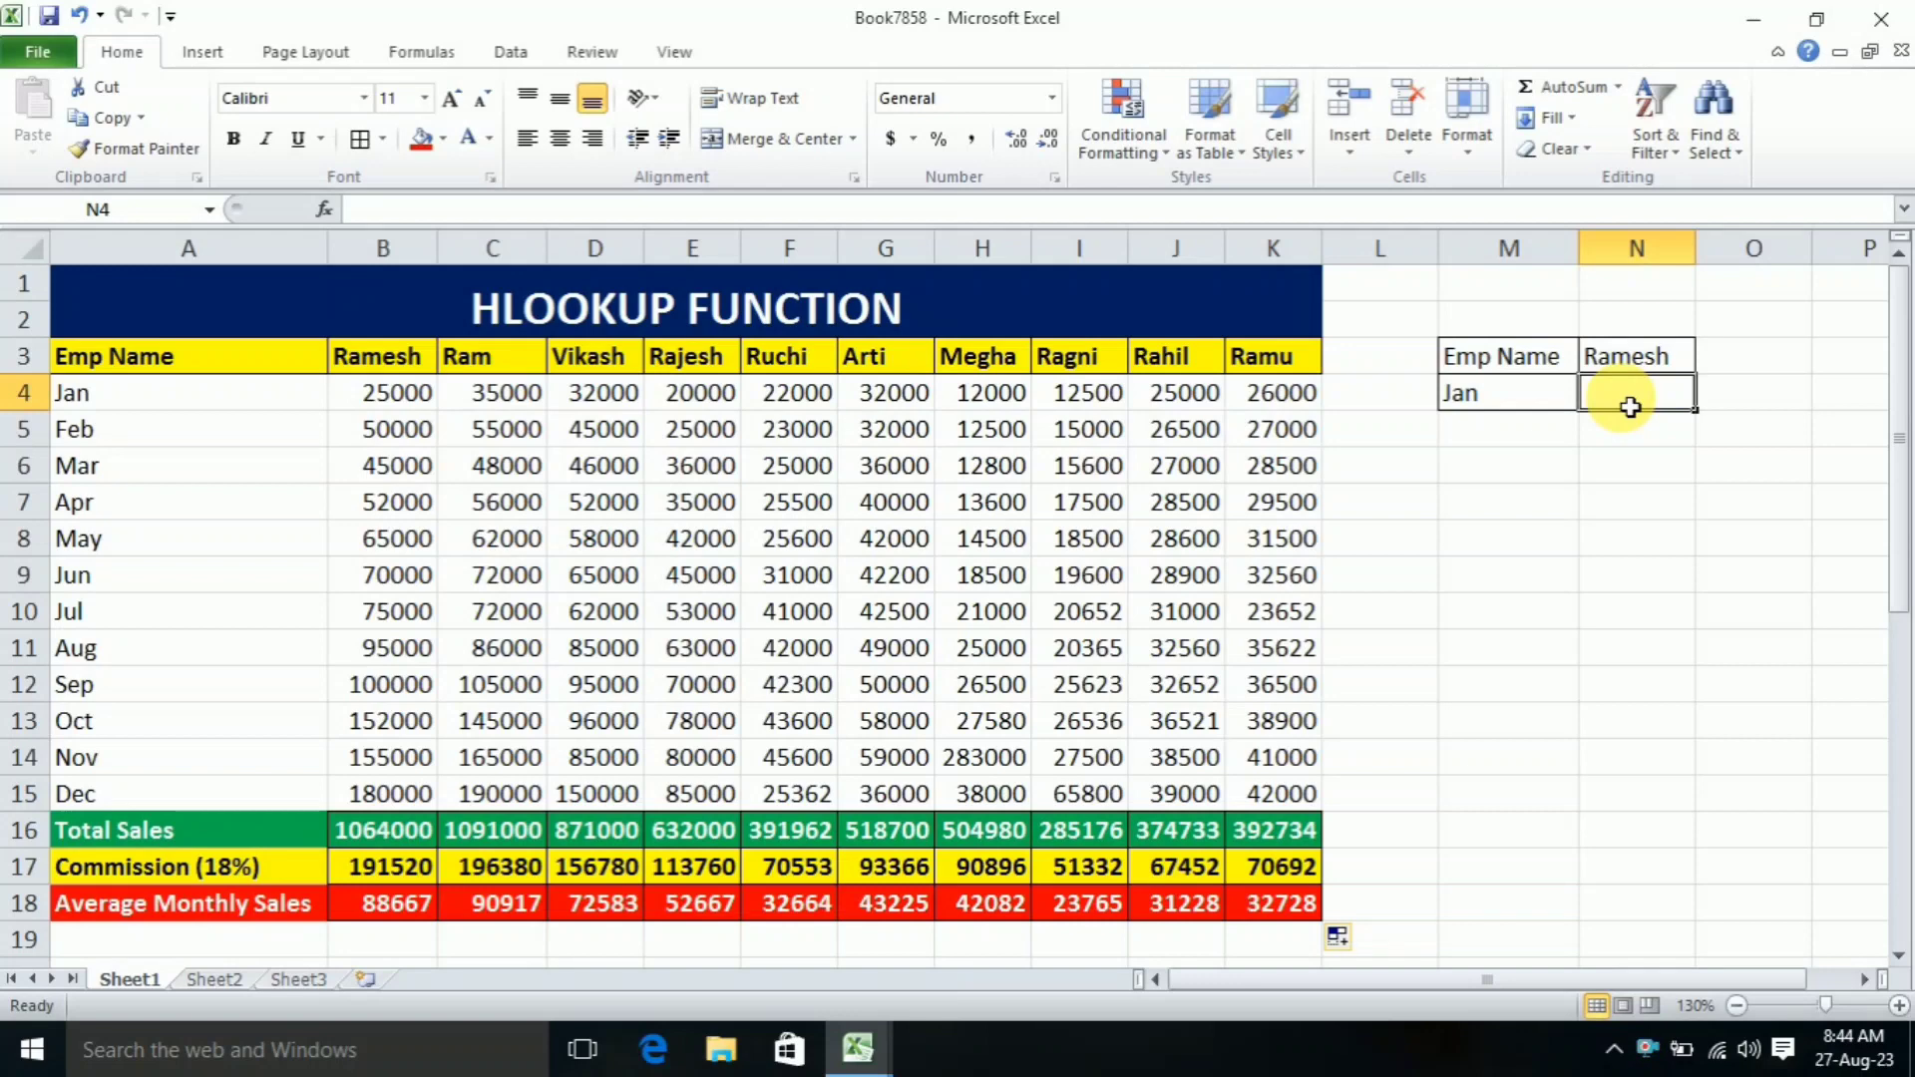
{"action": "type", "text": "="}
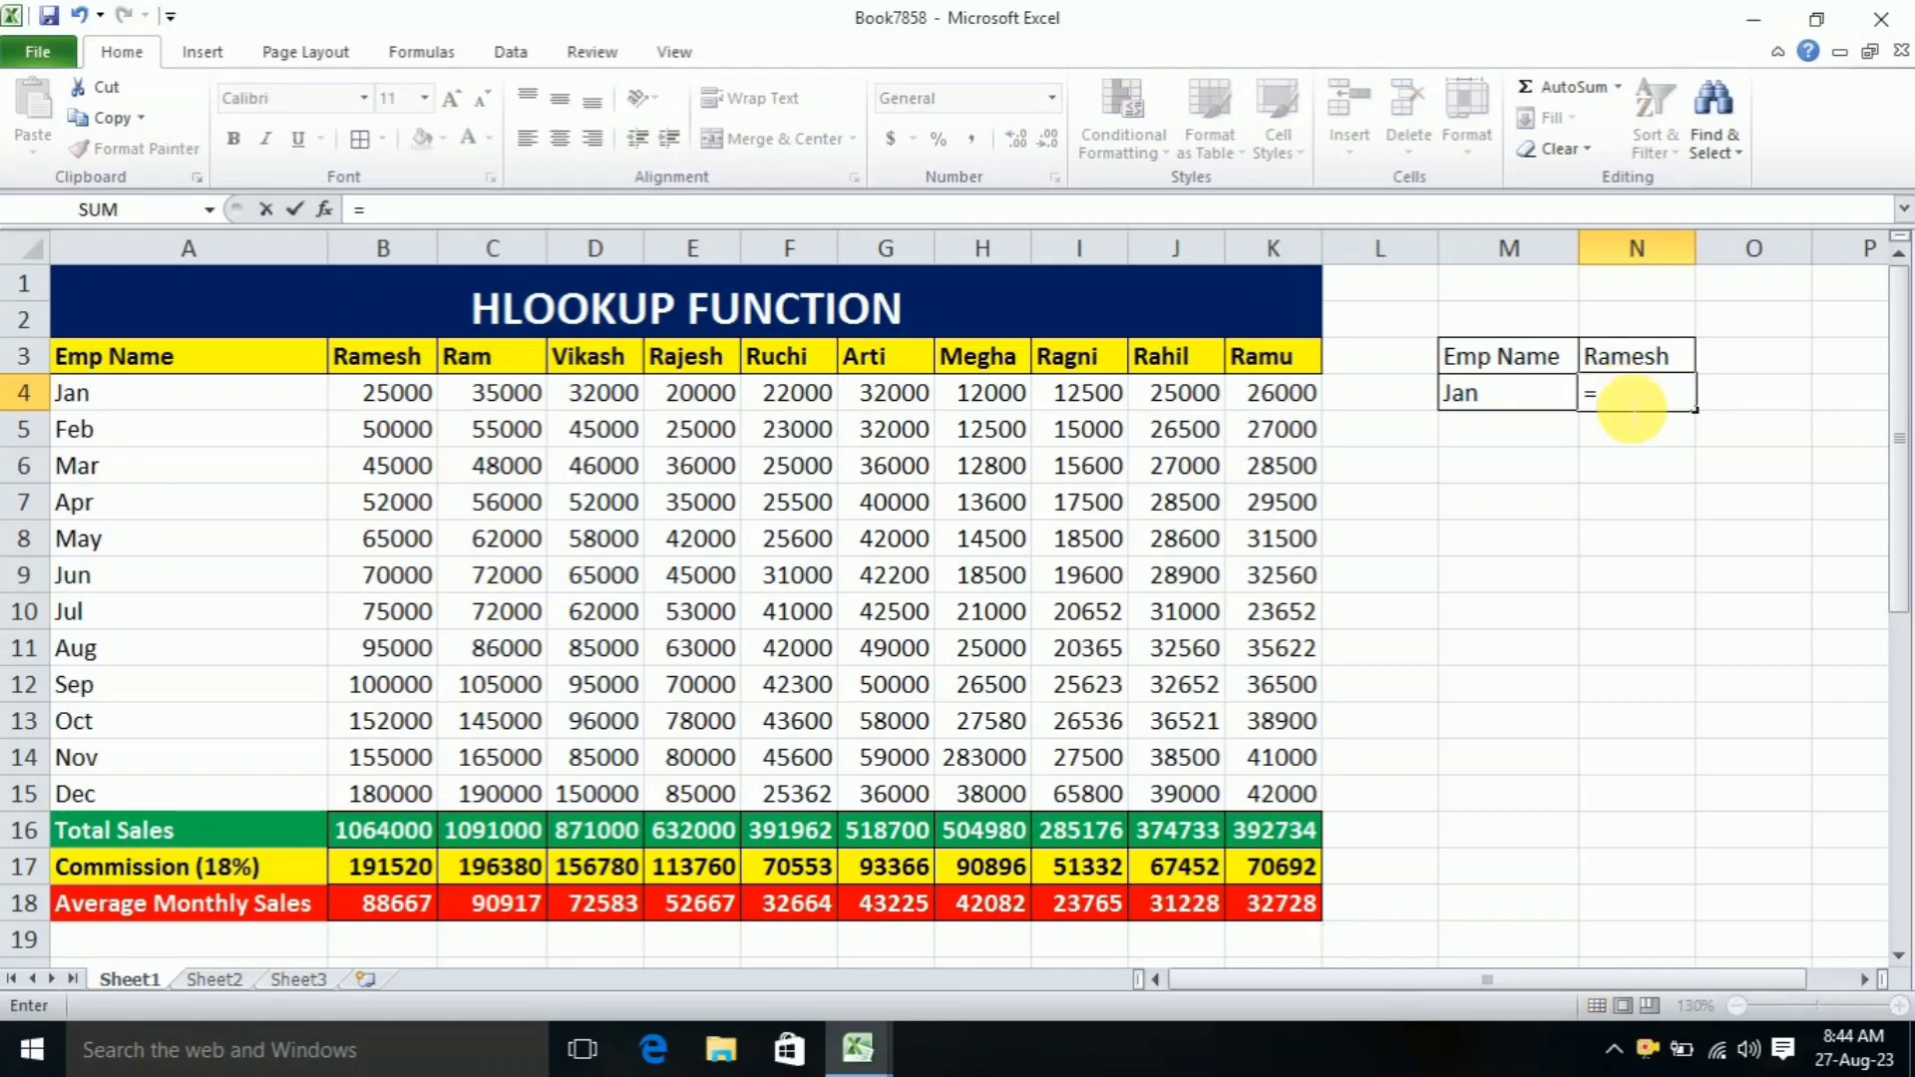
{"action": "type", "text": "HLOOKUP"}
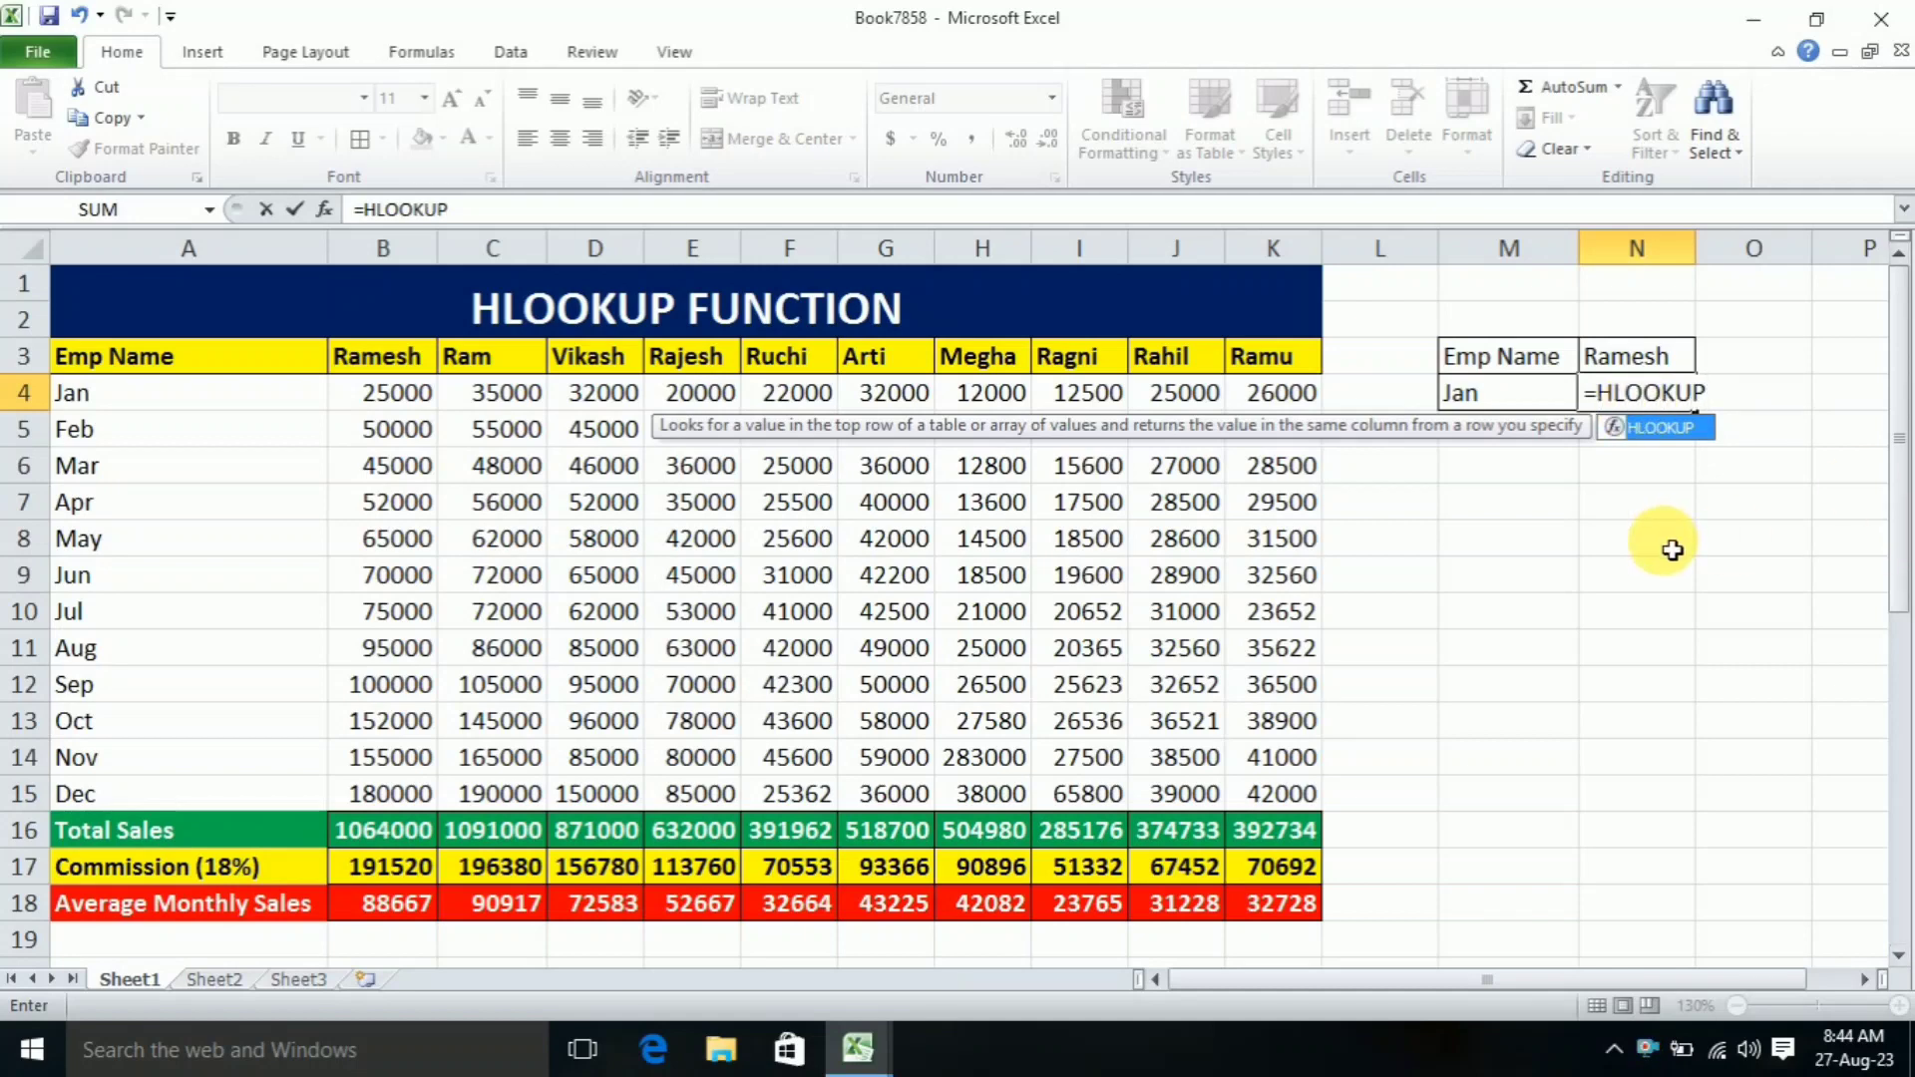
{"action": "type", "text": "("}
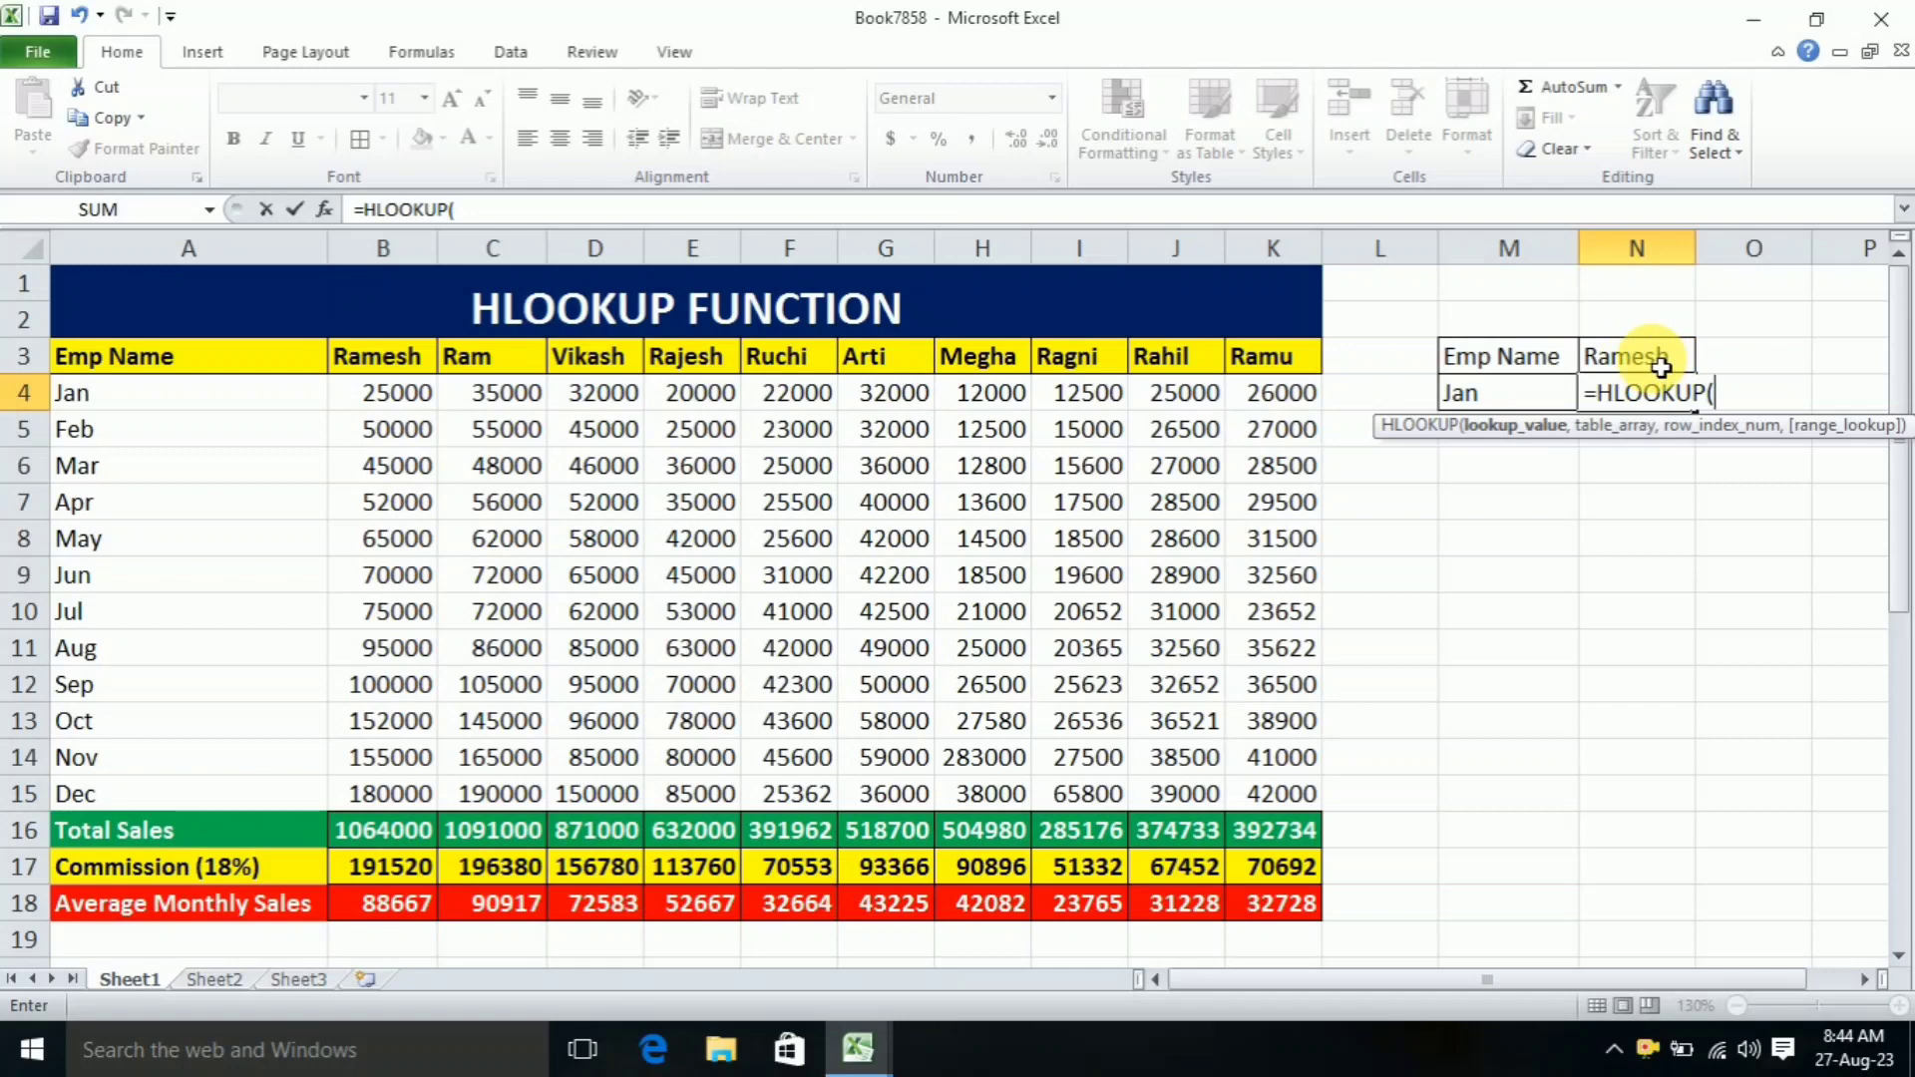
{"action": "left_click", "coordinate": [1661, 368]}
{"action": "type", "text": ","}
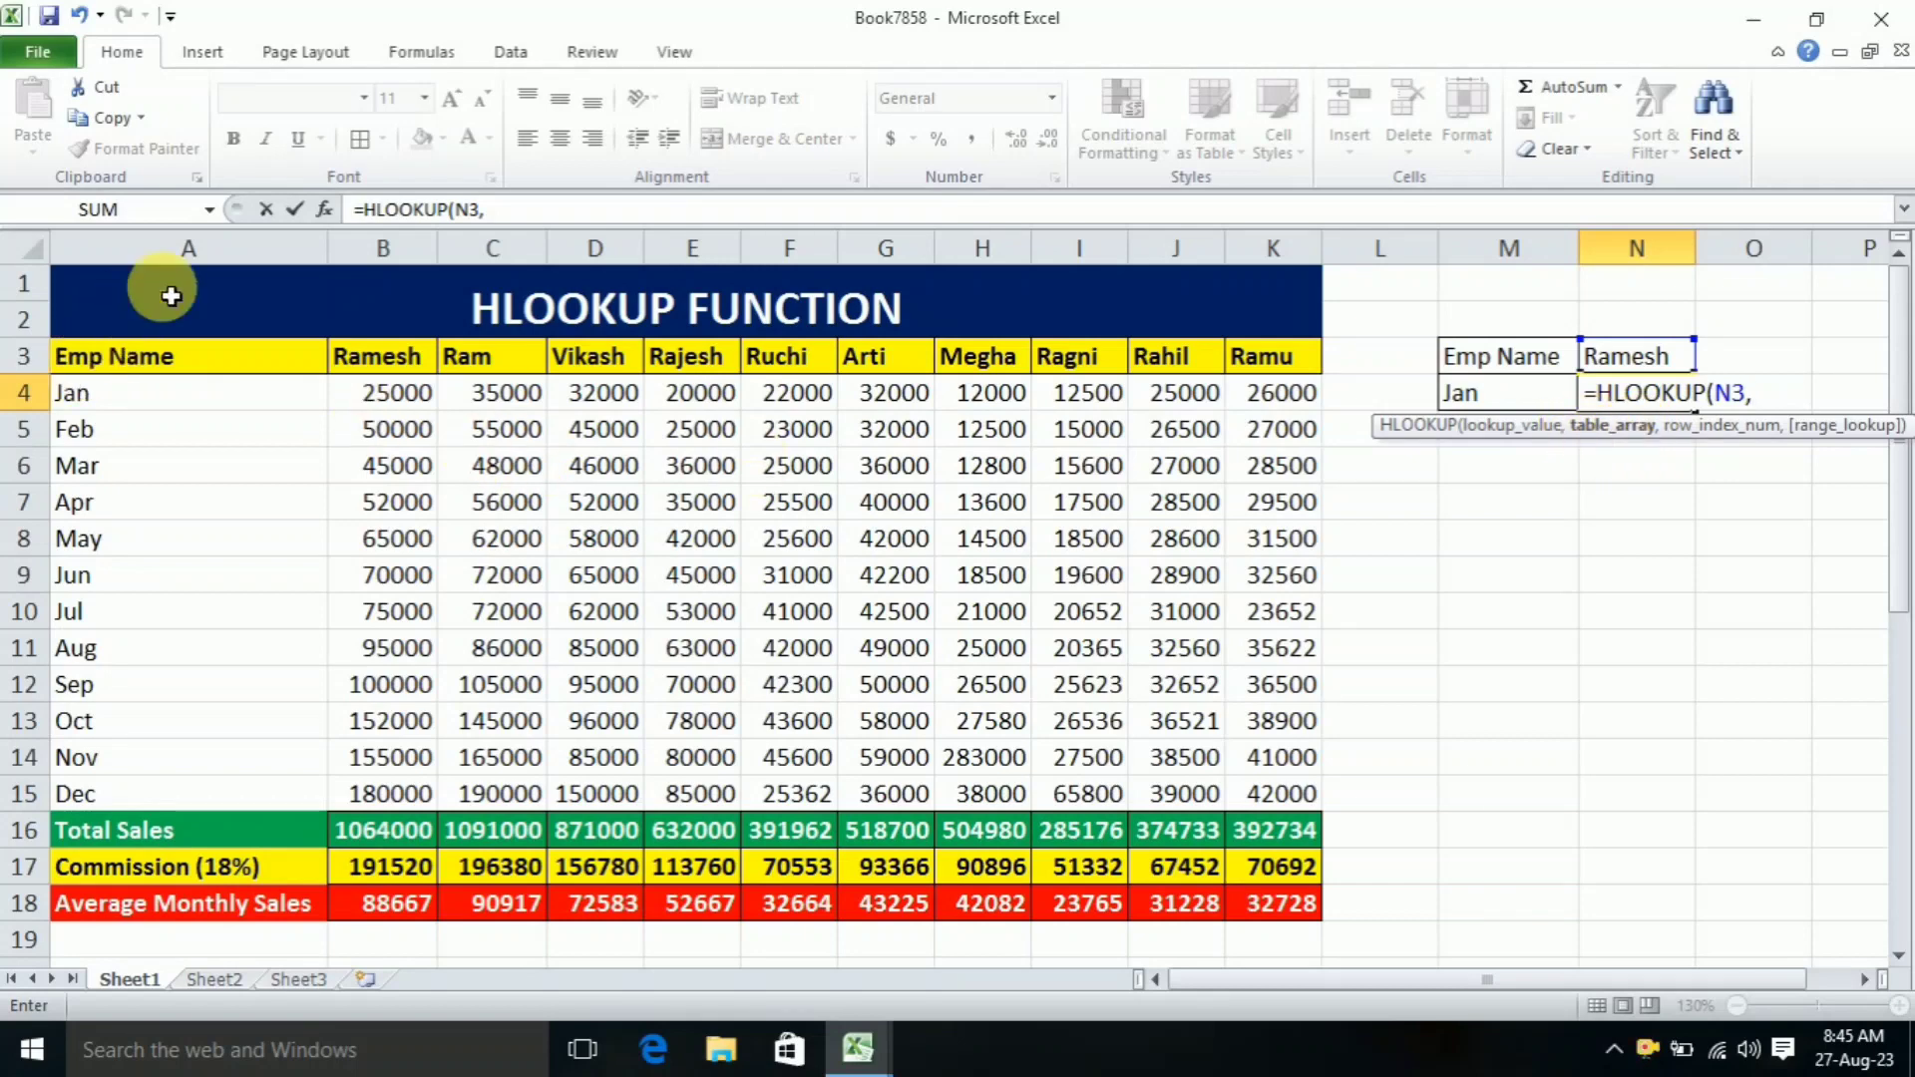
{"action": "left_click_drag", "start_coordinate": [73, 363], "coordinate": [1276, 915]}
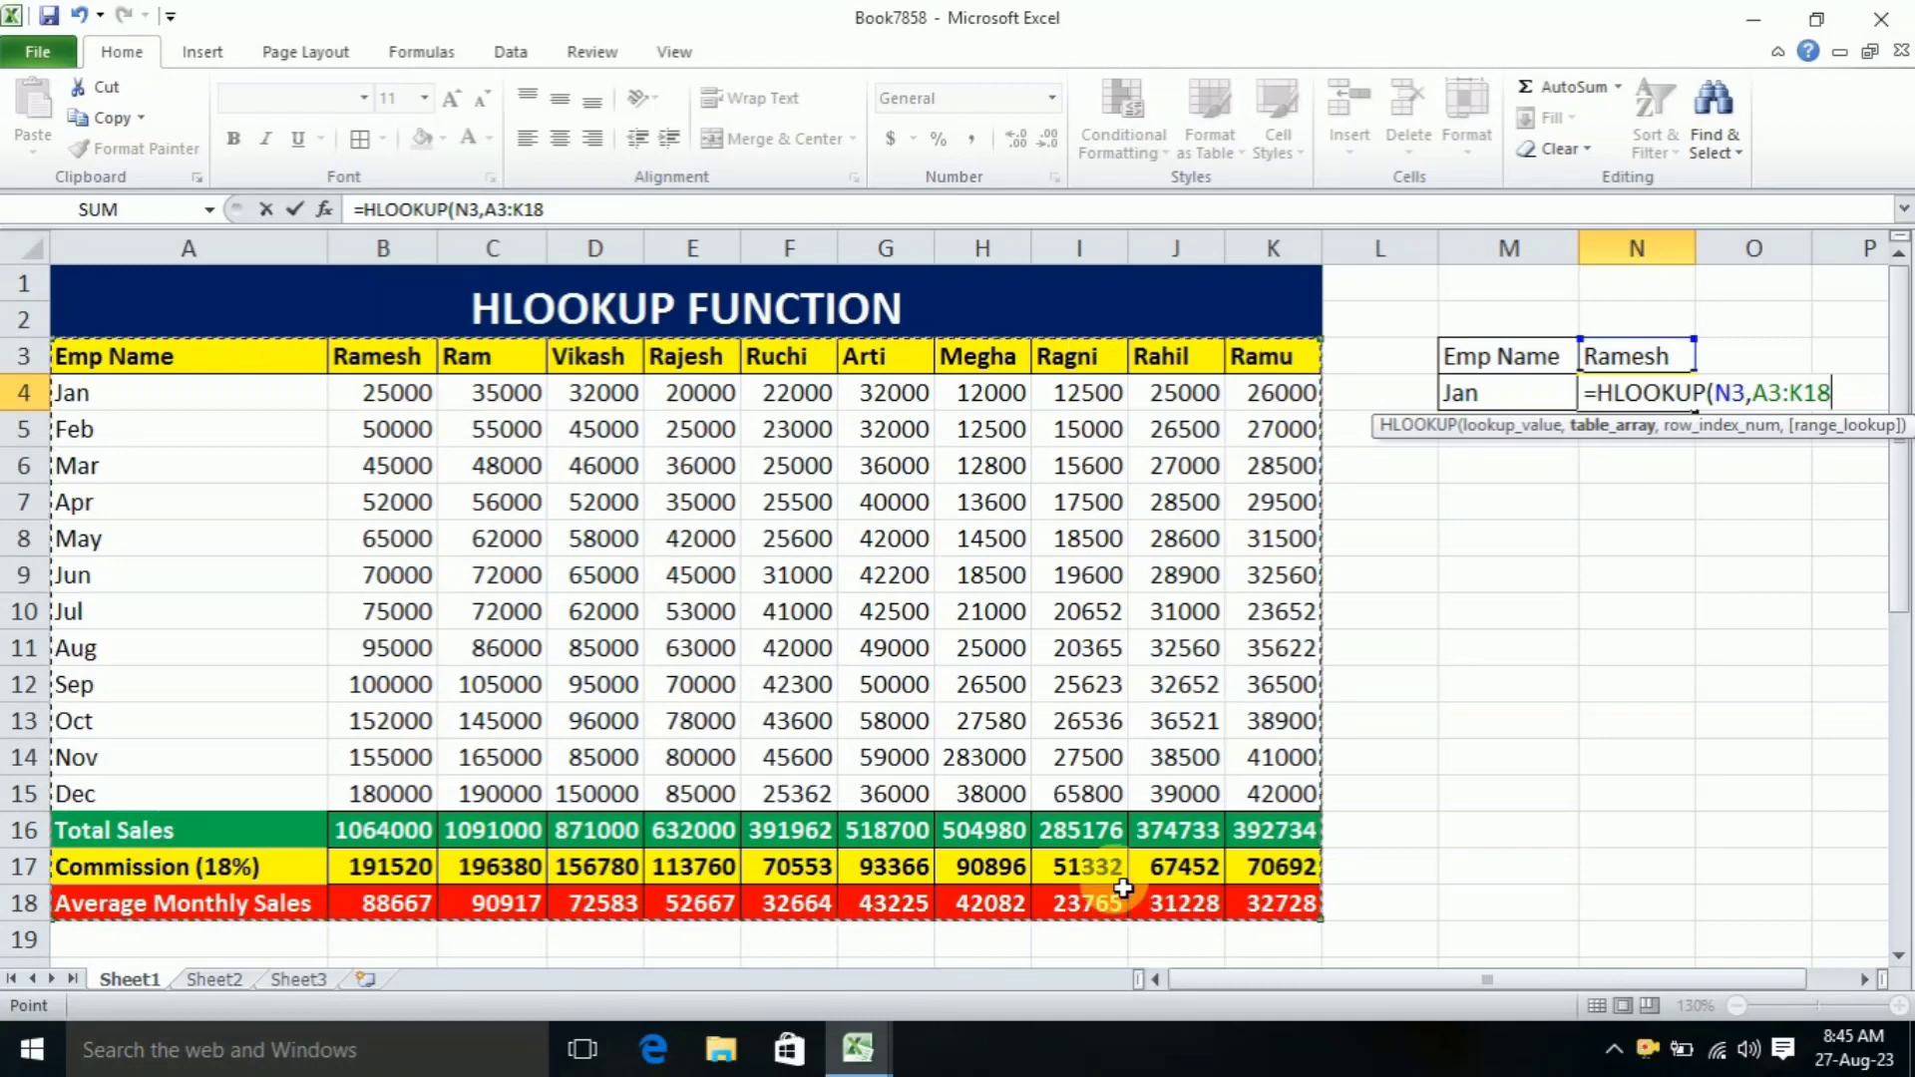
{"action": "type", "text": ",2"}
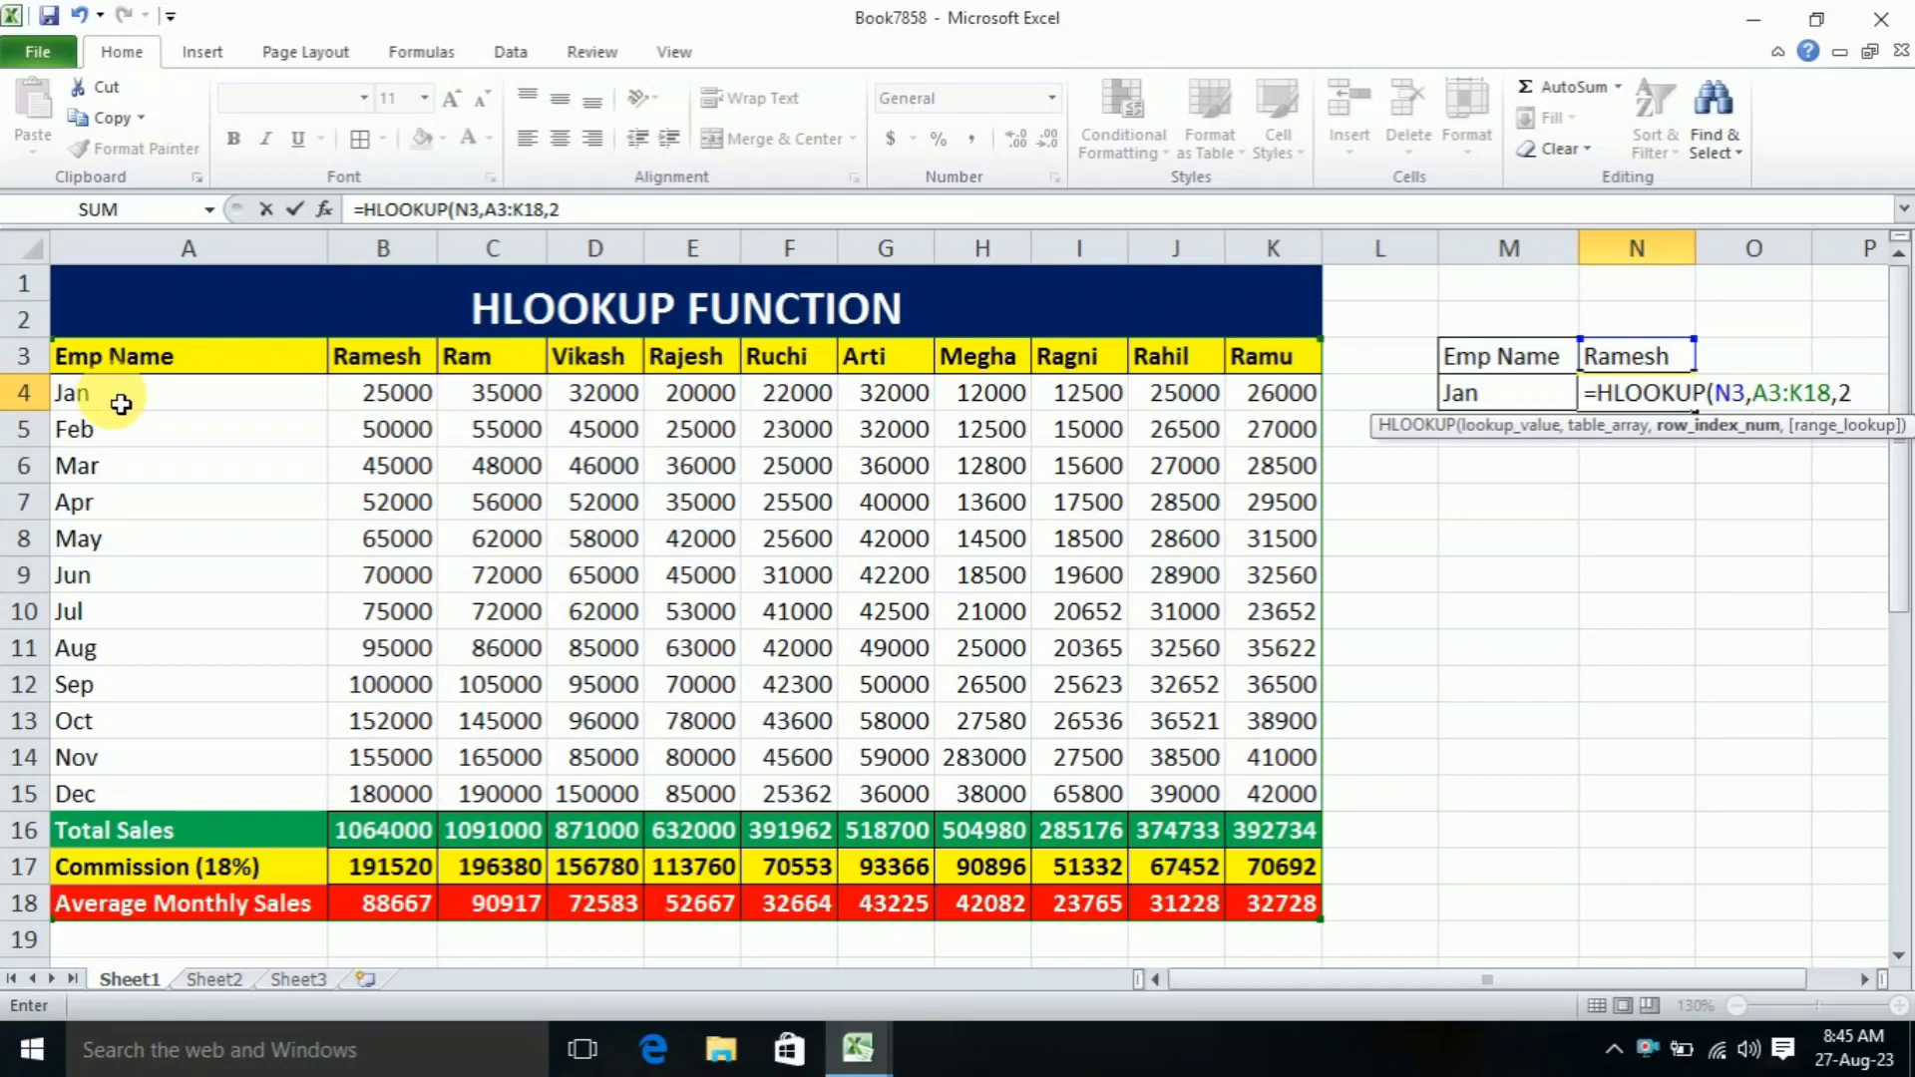
{"action": "type", "text": ","}
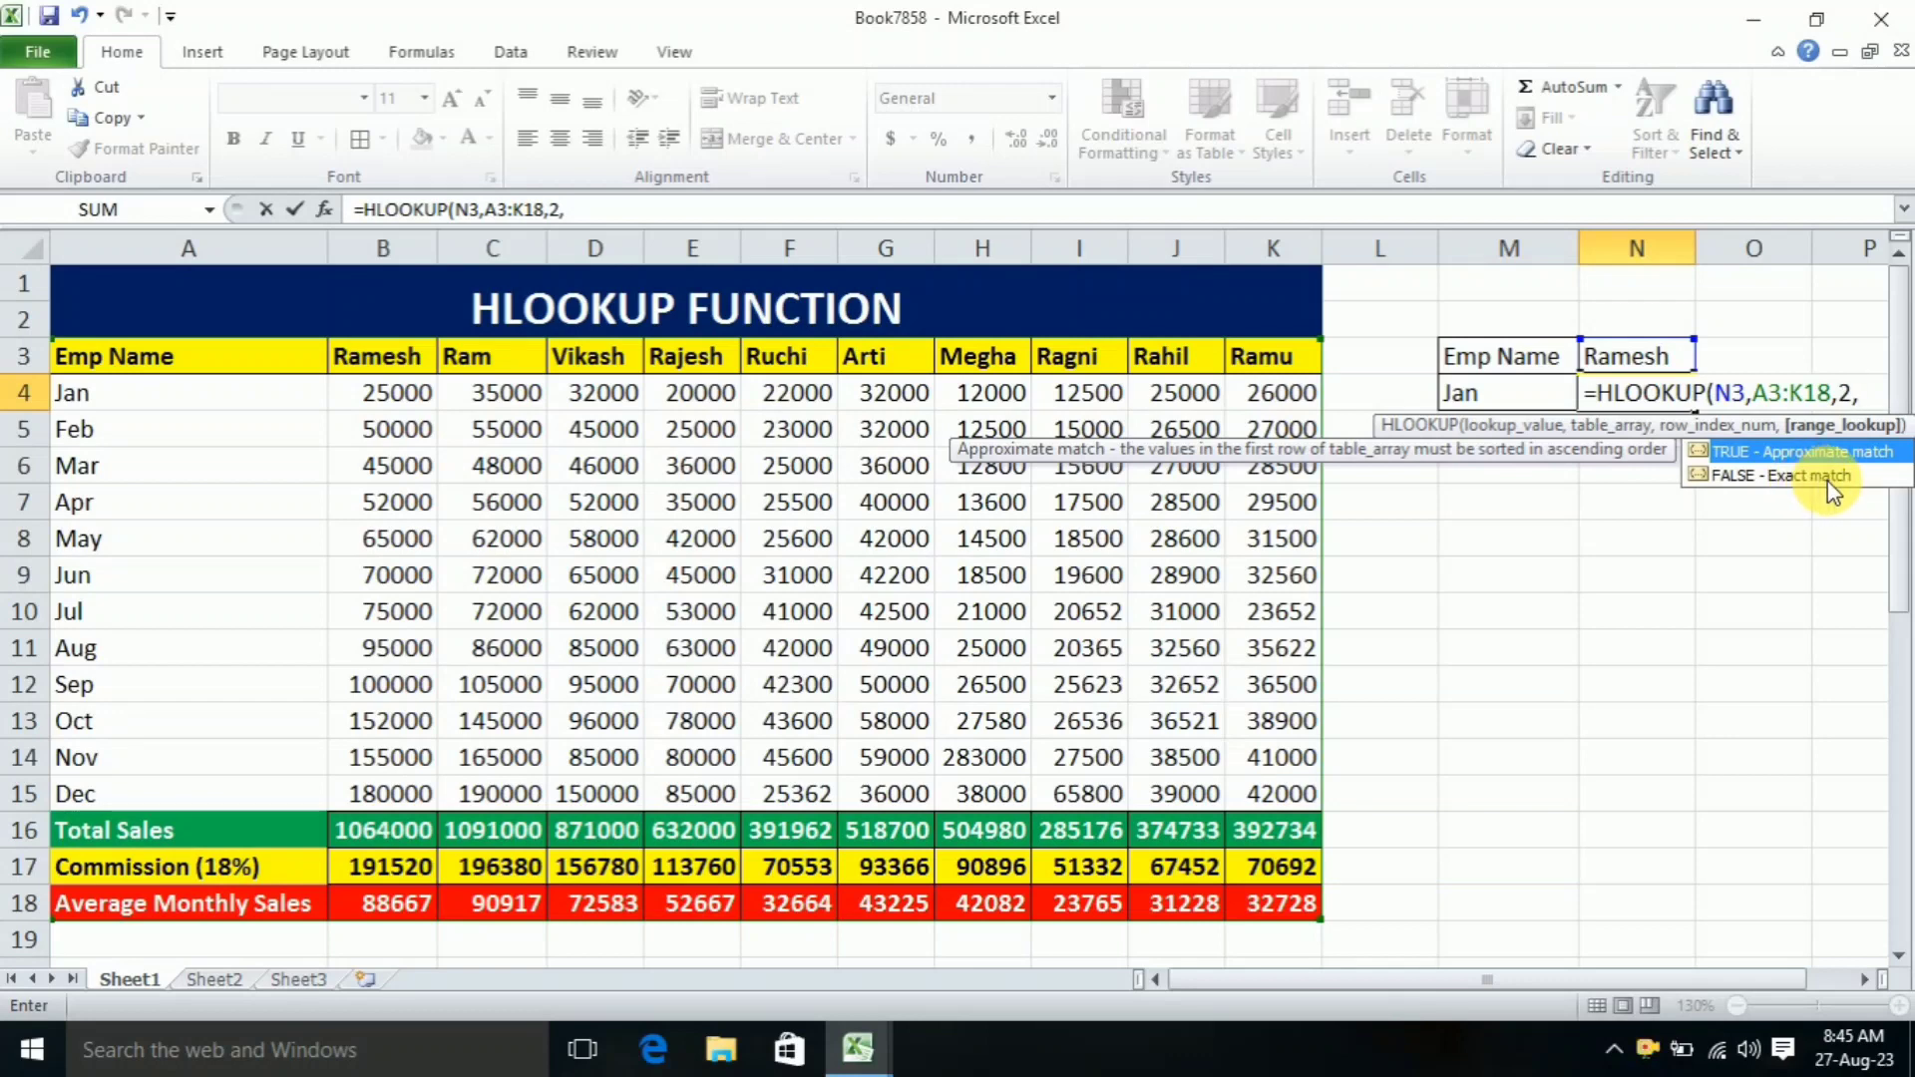
{"action": "type", "text": "0)"}
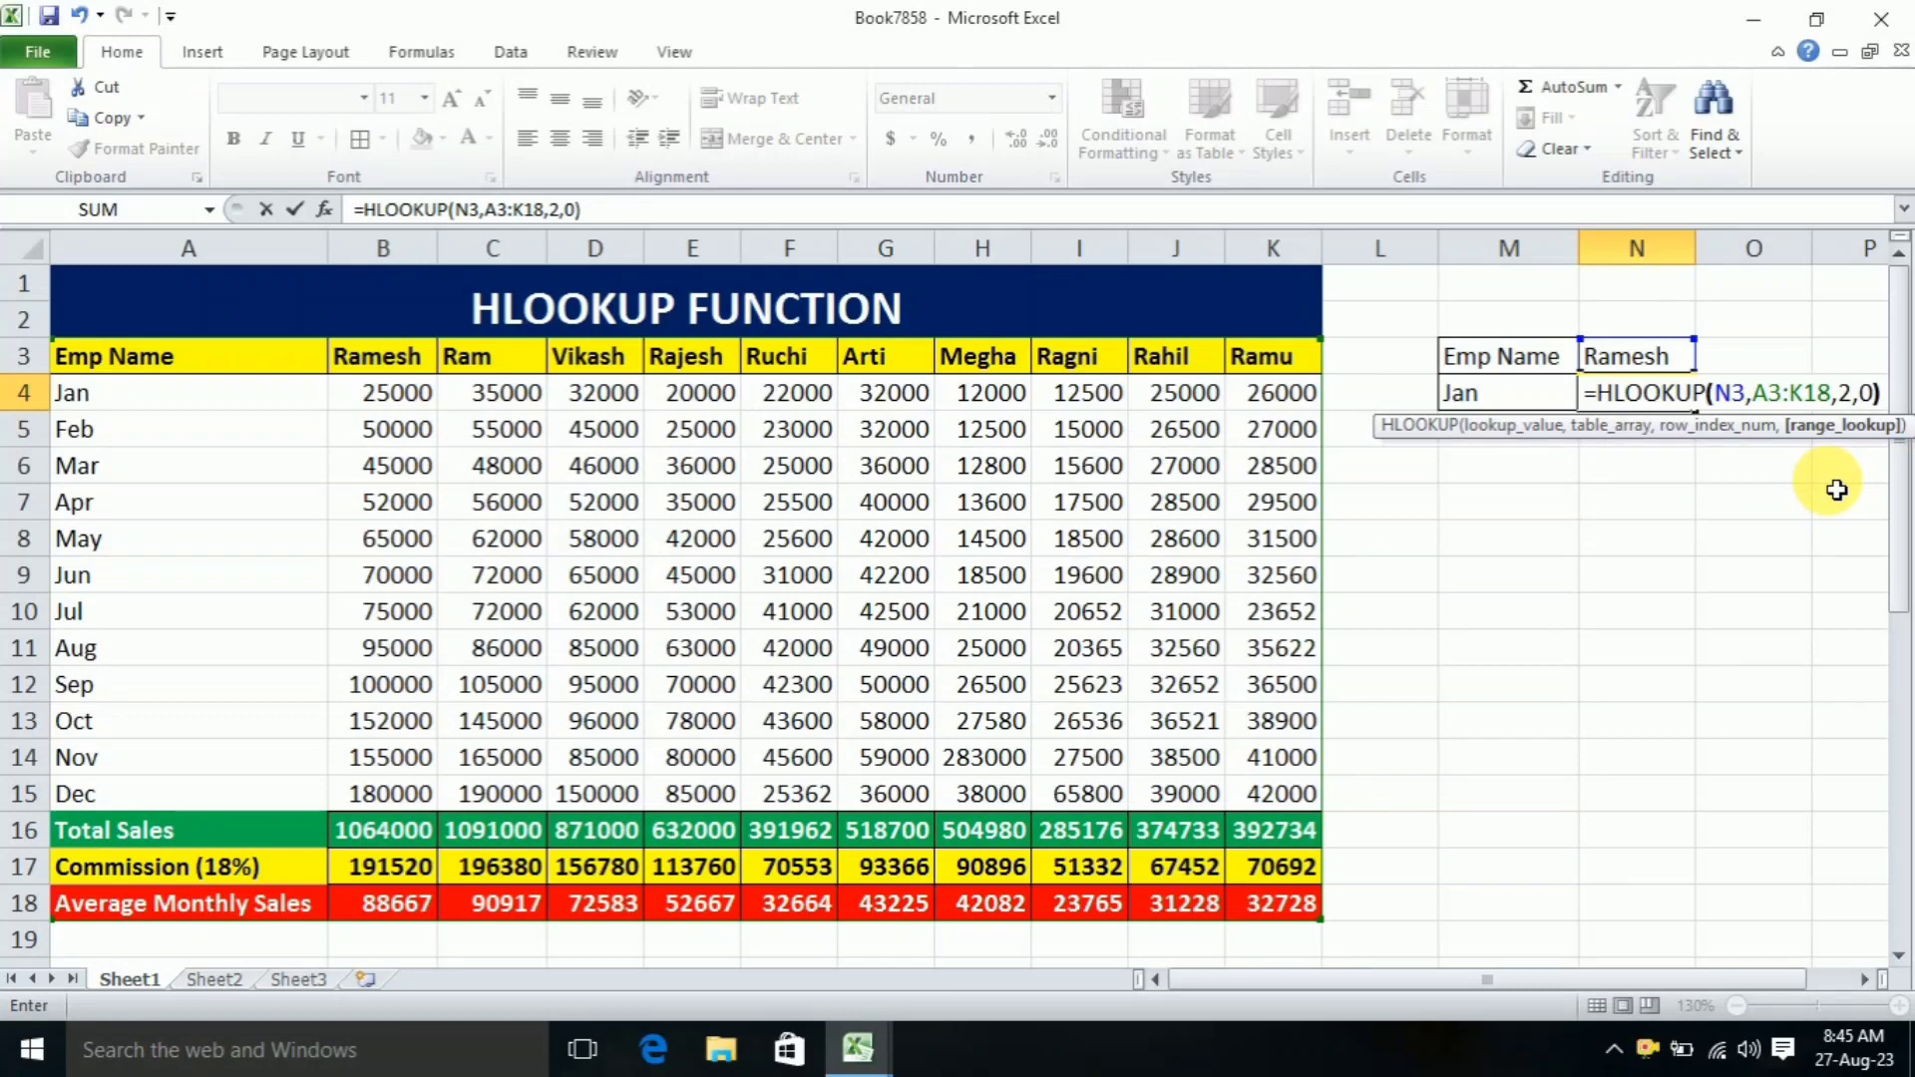
{"action": "key", "text": "Return"}
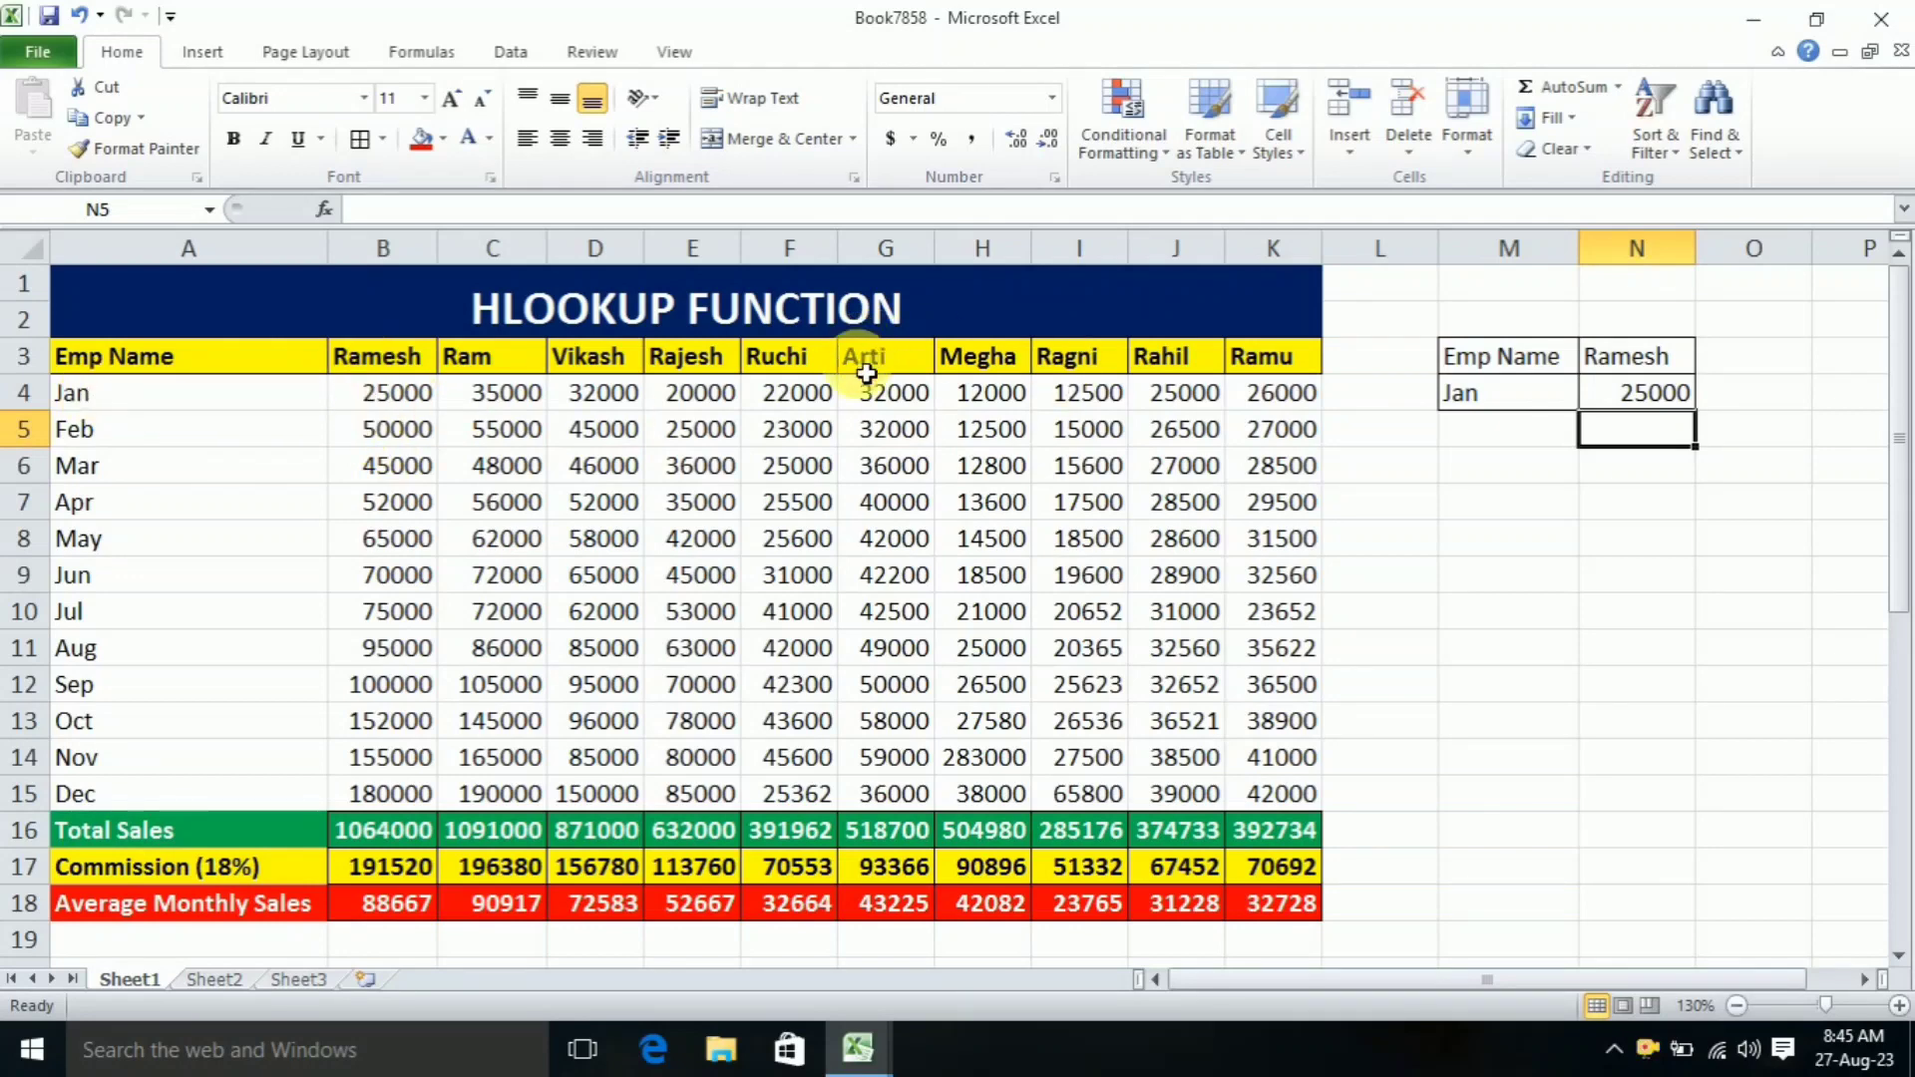
Step: Replace the lookup name in N3 with the employee name heading column G
{"action": "left_click", "coordinate": [1650, 367]}
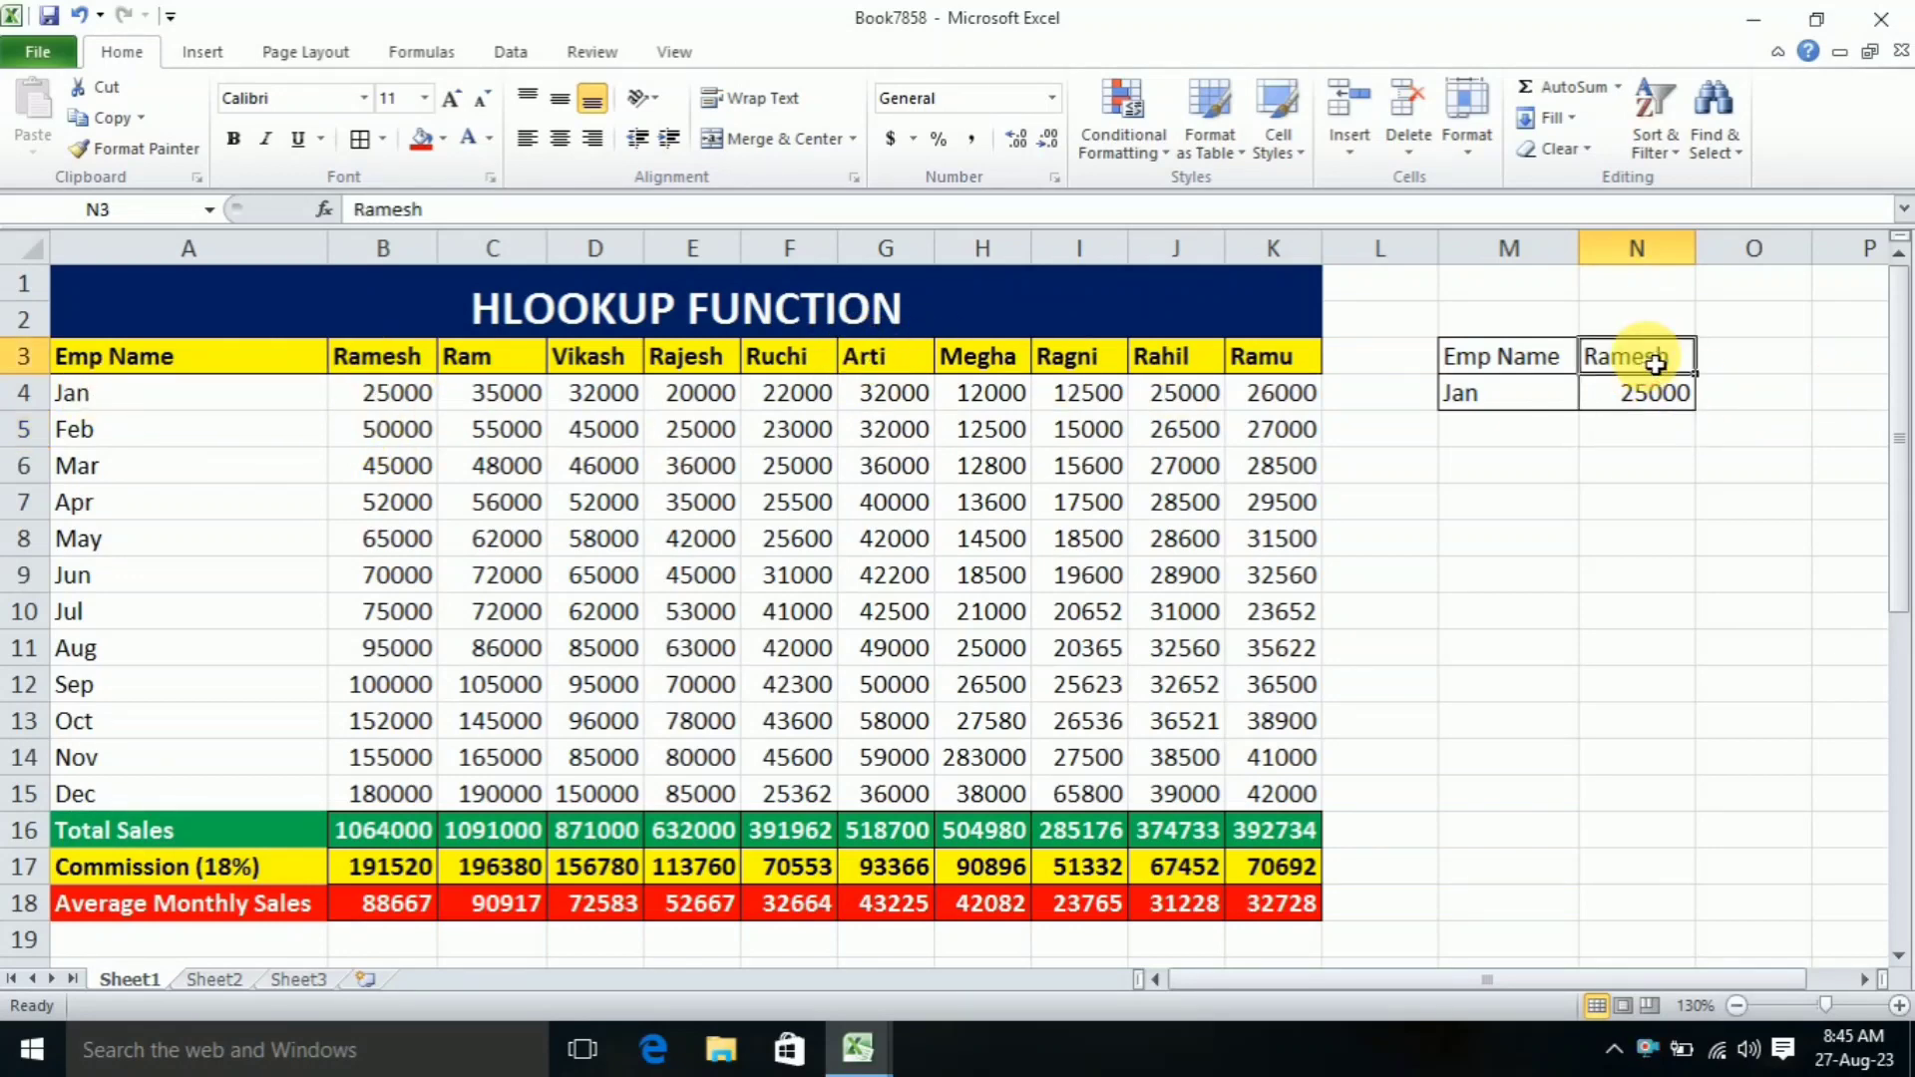
{"action": "double_click", "coordinate": [1655, 363]}
{"action": "left_click_drag", "start_coordinate": [1667, 361], "coordinate": [1598, 359]}
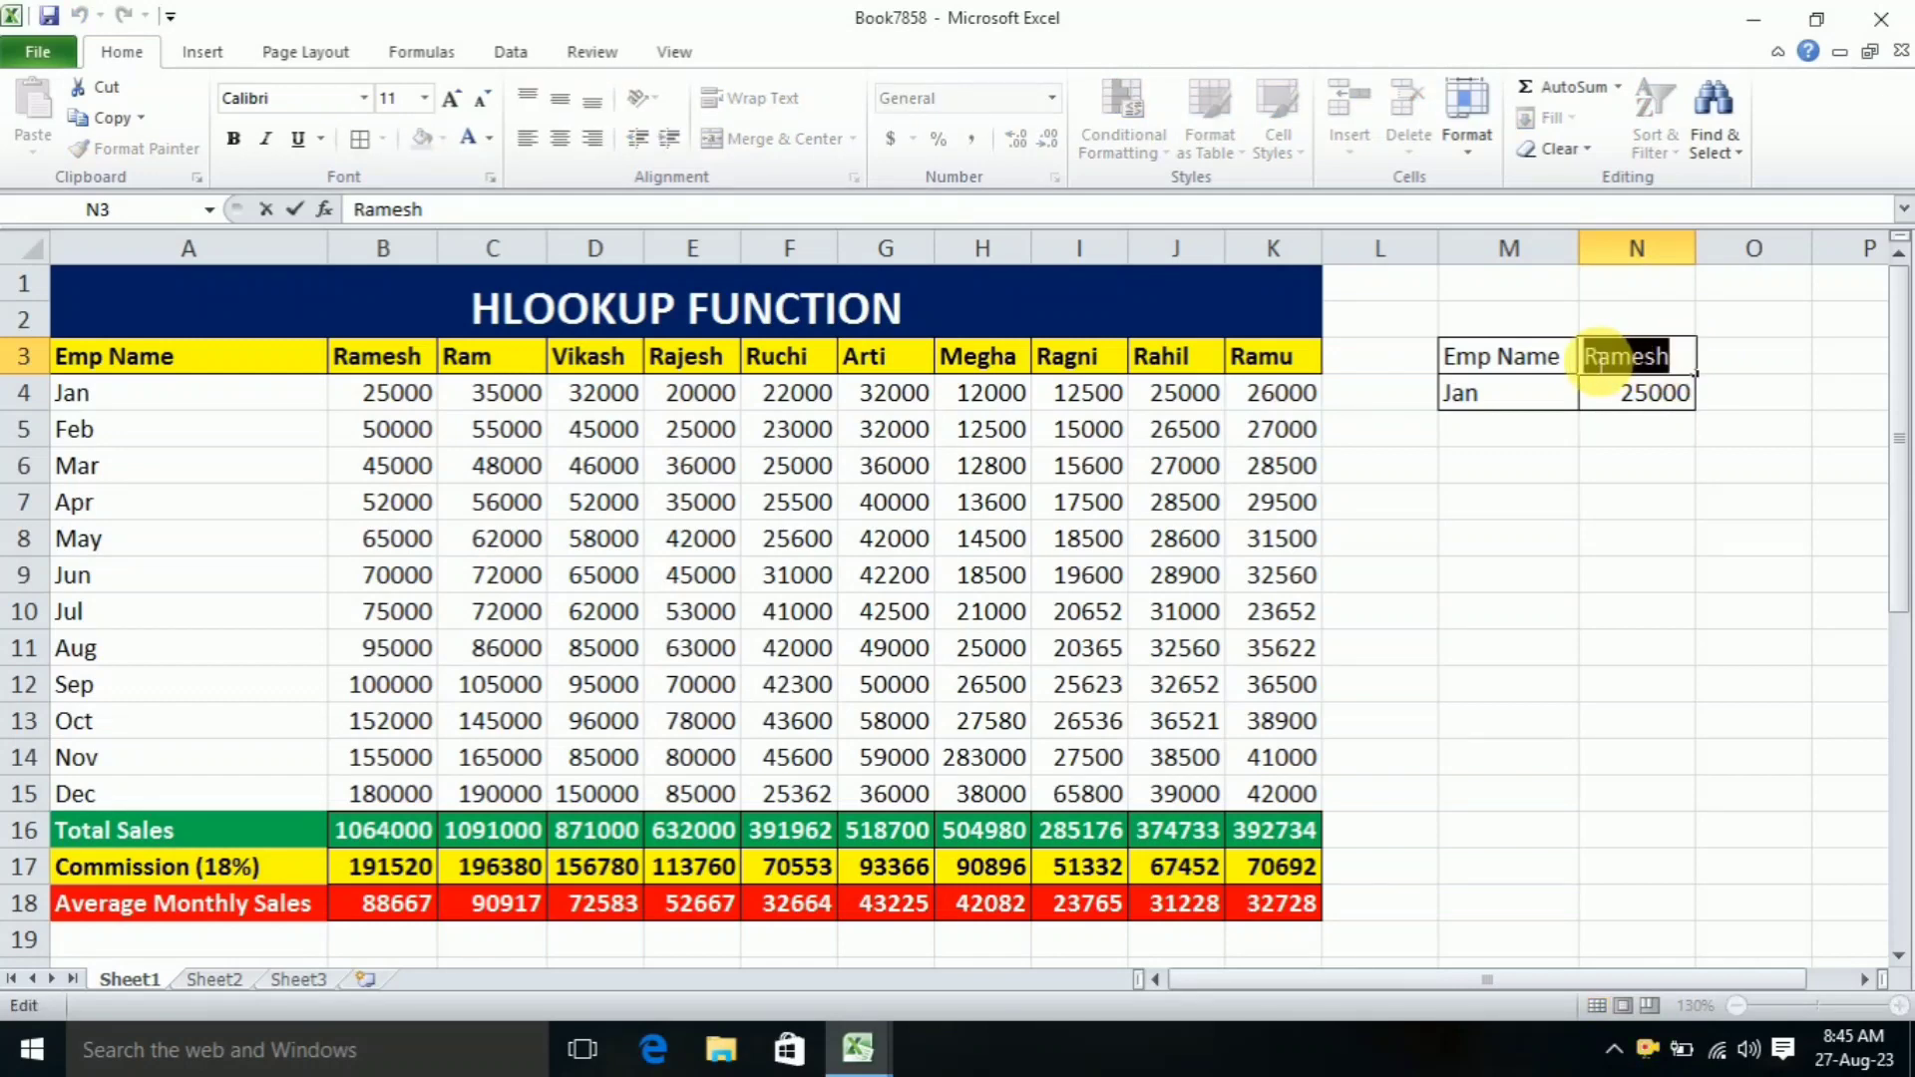
{"action": "type", "text": "ART"}
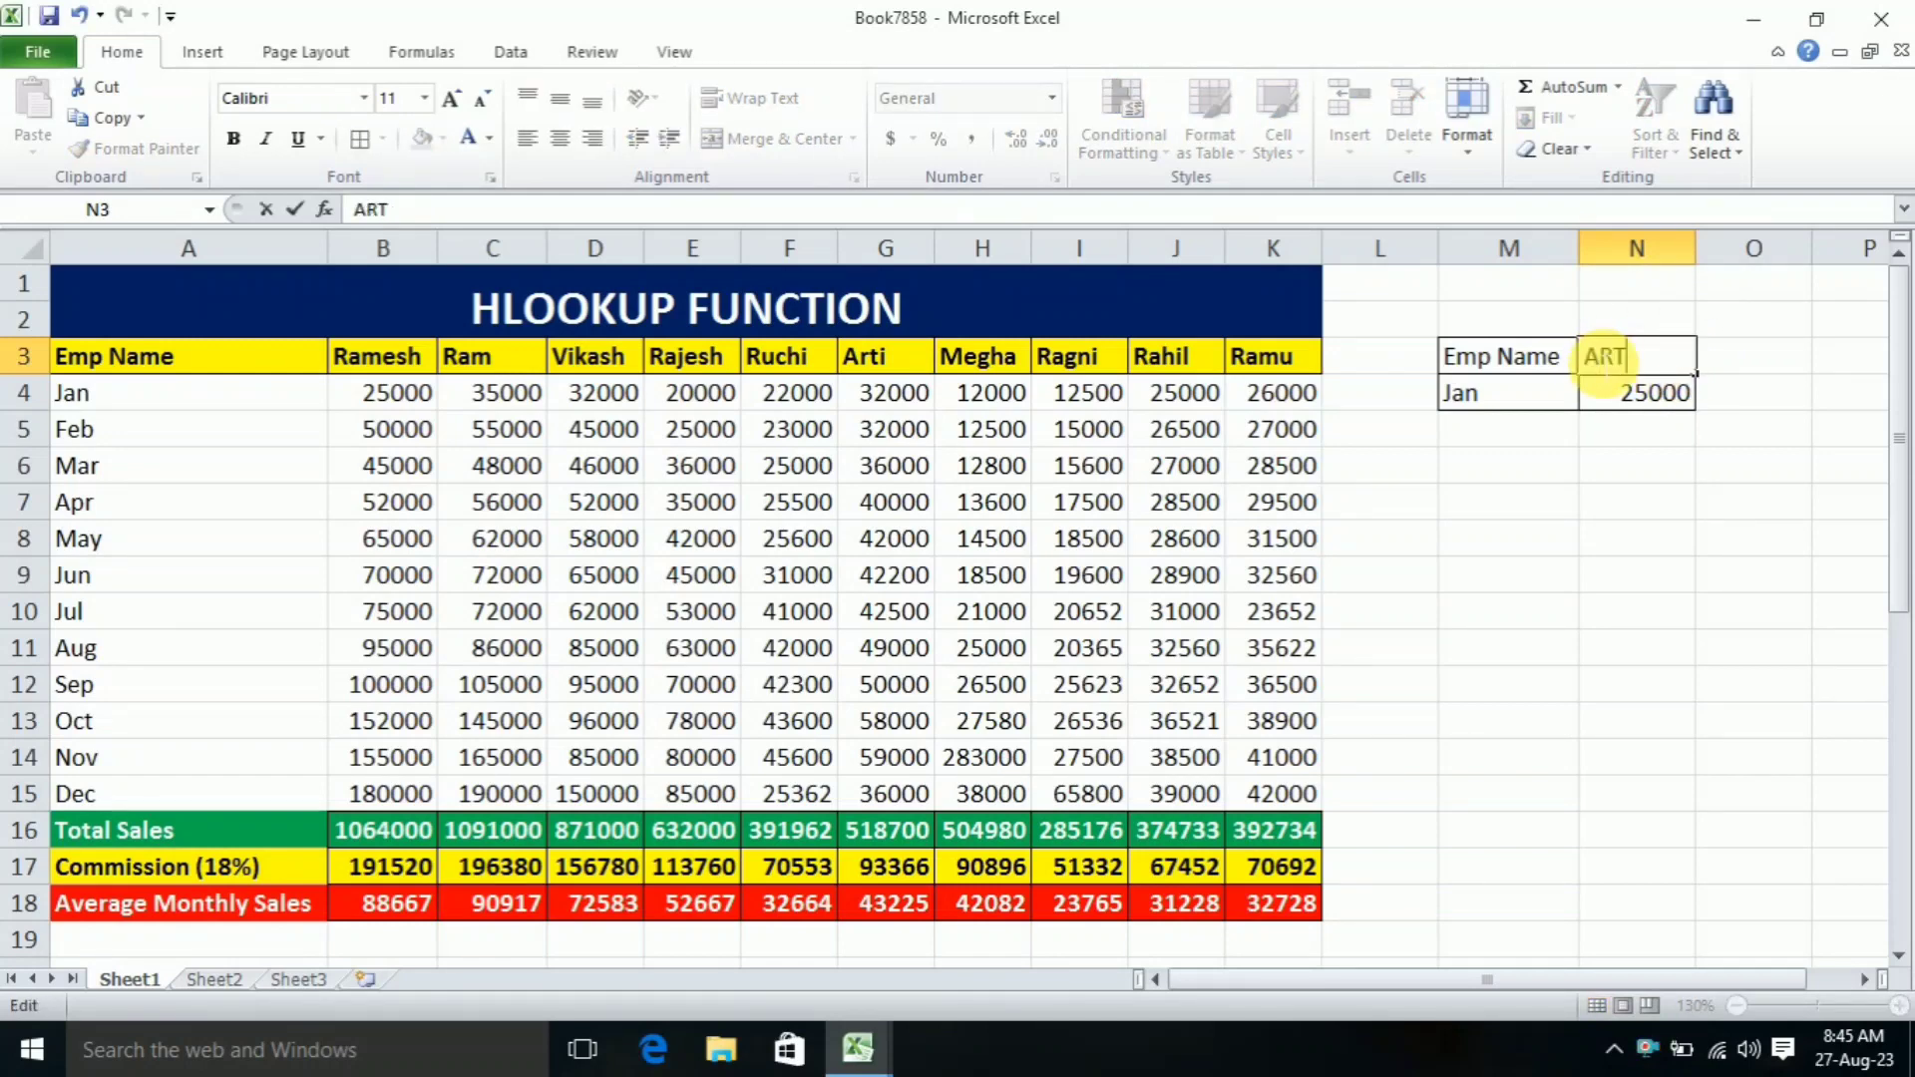
{"action": "type", "text": "I"}
{"action": "key", "text": "Return"}
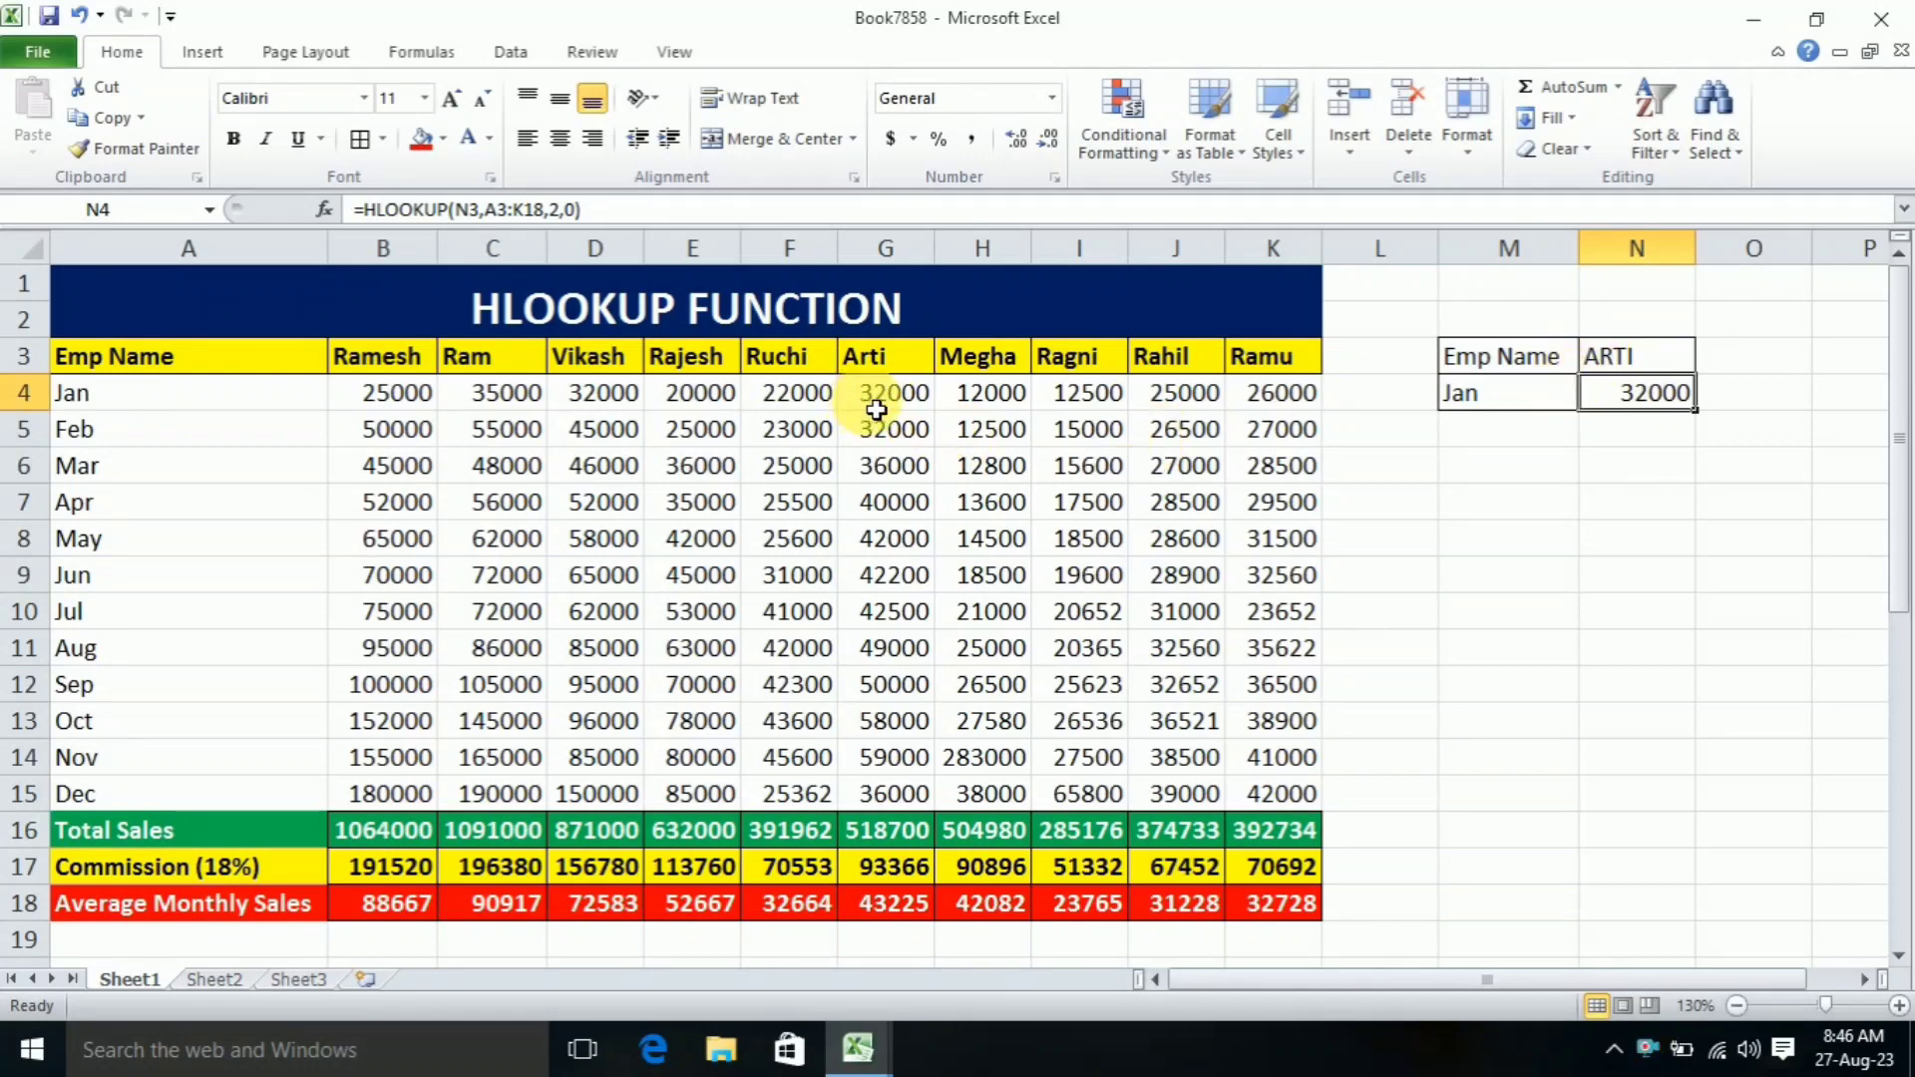
Step: Change the lookup name in N3 to the employee name heading column K
{"action": "double_click", "coordinate": [1650, 359]}
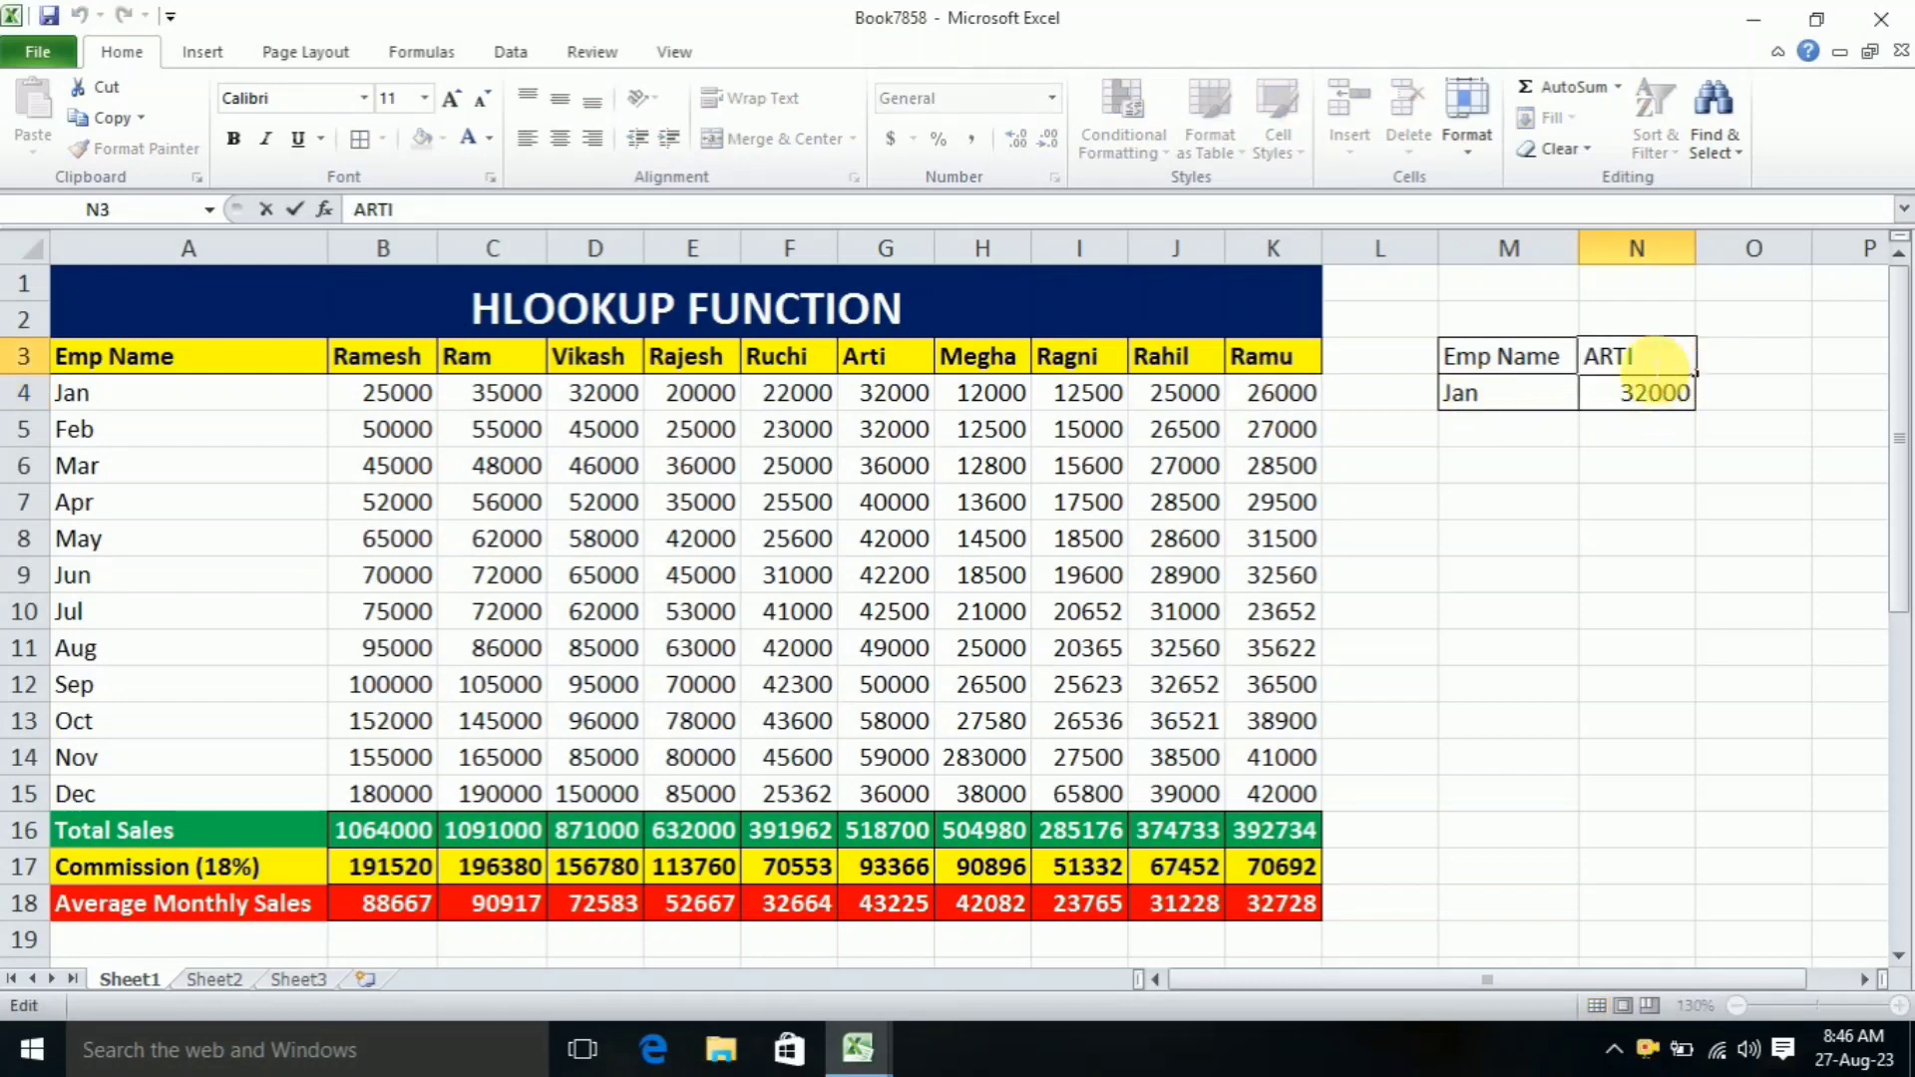
{"action": "double_click", "coordinate": [1650, 356]}
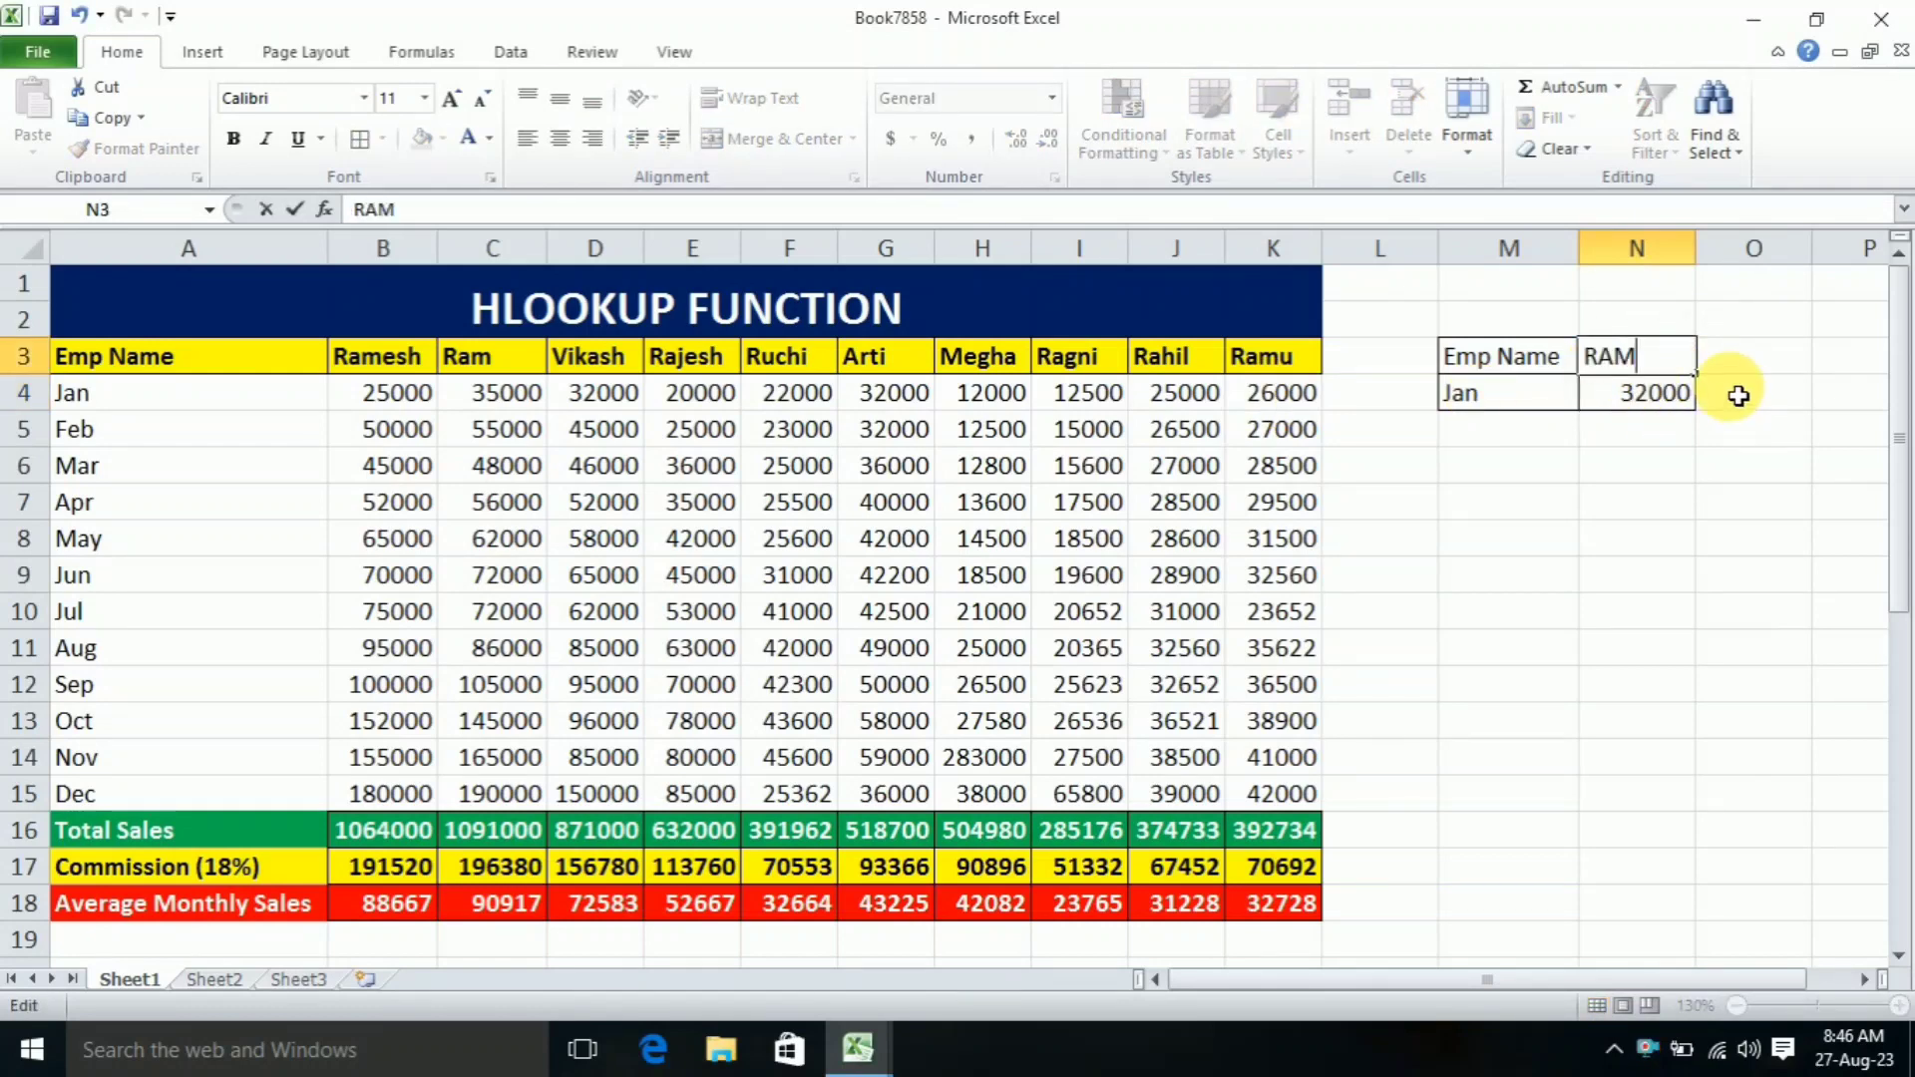
{"action": "key", "text": "Return"}
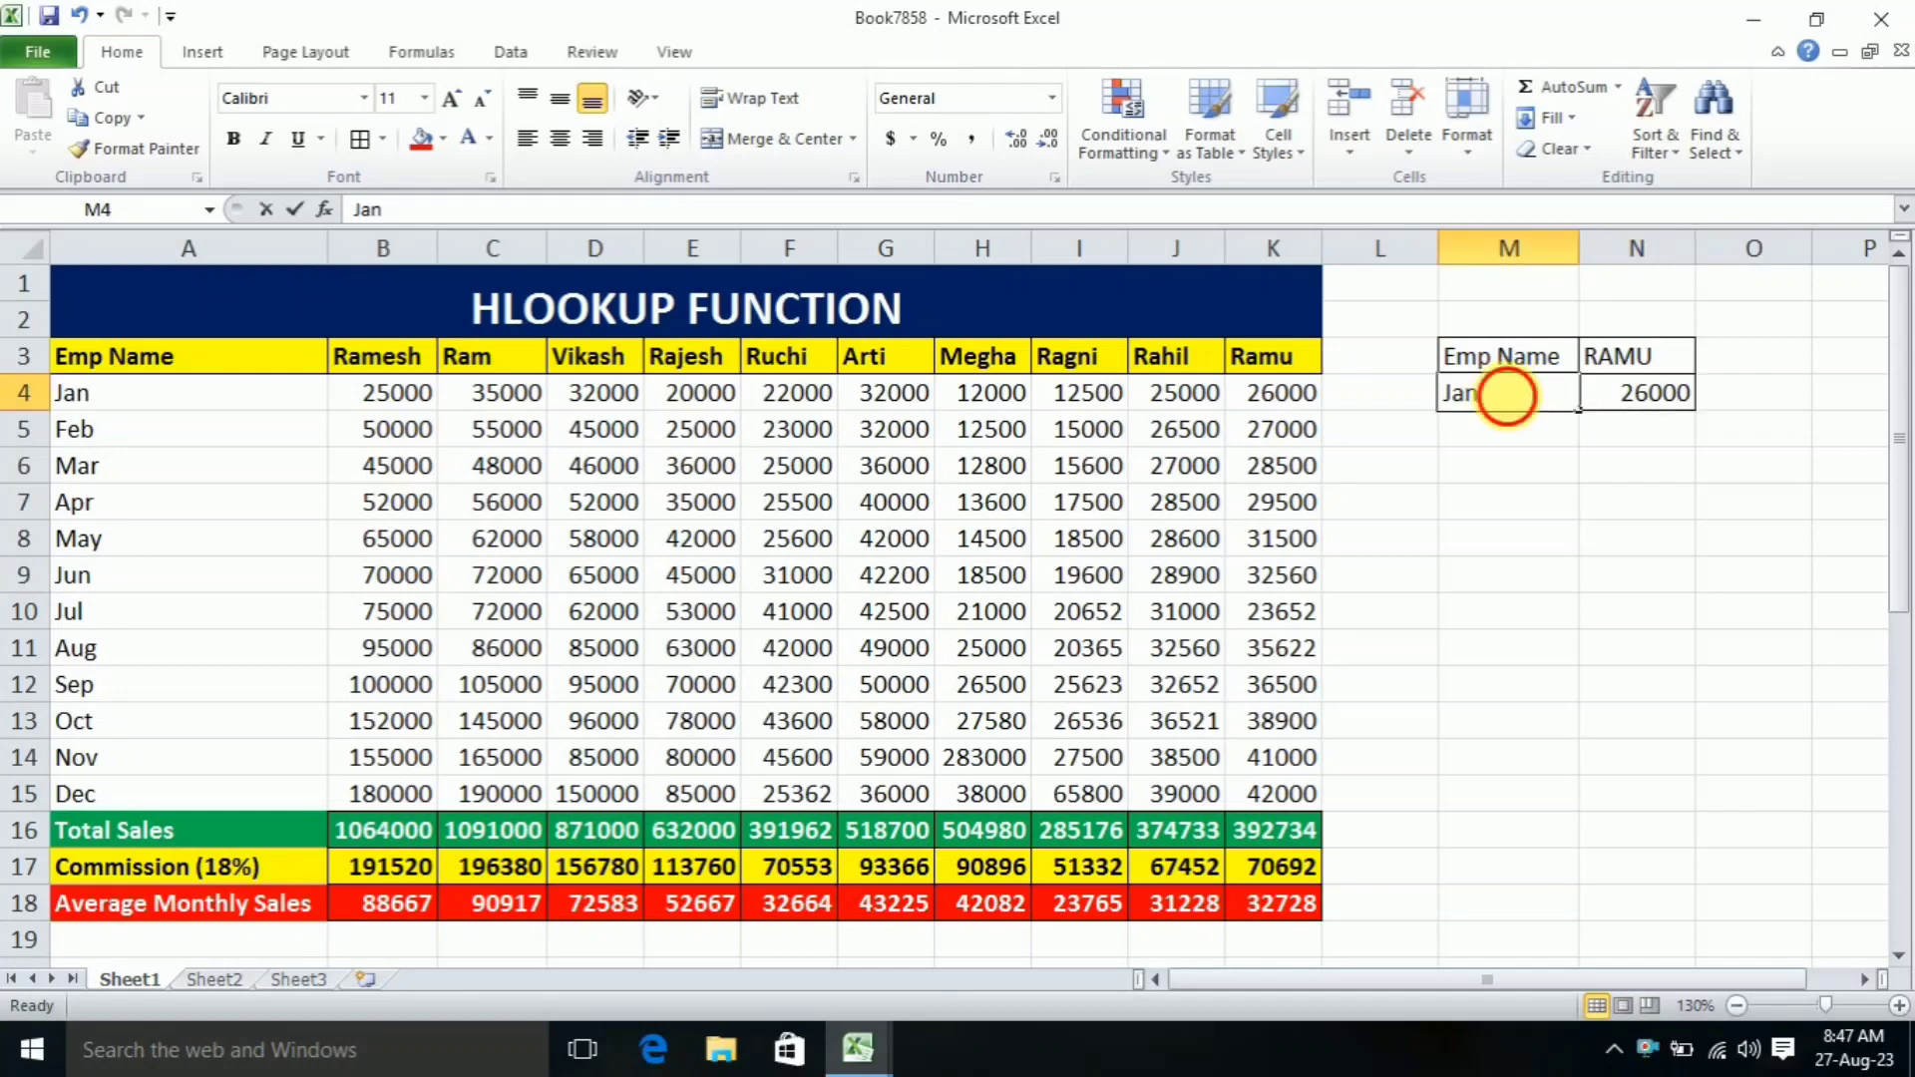
Step: Change the month label in M4 to FEB
{"action": "double_click", "coordinate": [1504, 405]}
{"action": "left_click_drag", "start_coordinate": [1441, 404], "coordinate": [1524, 423]}
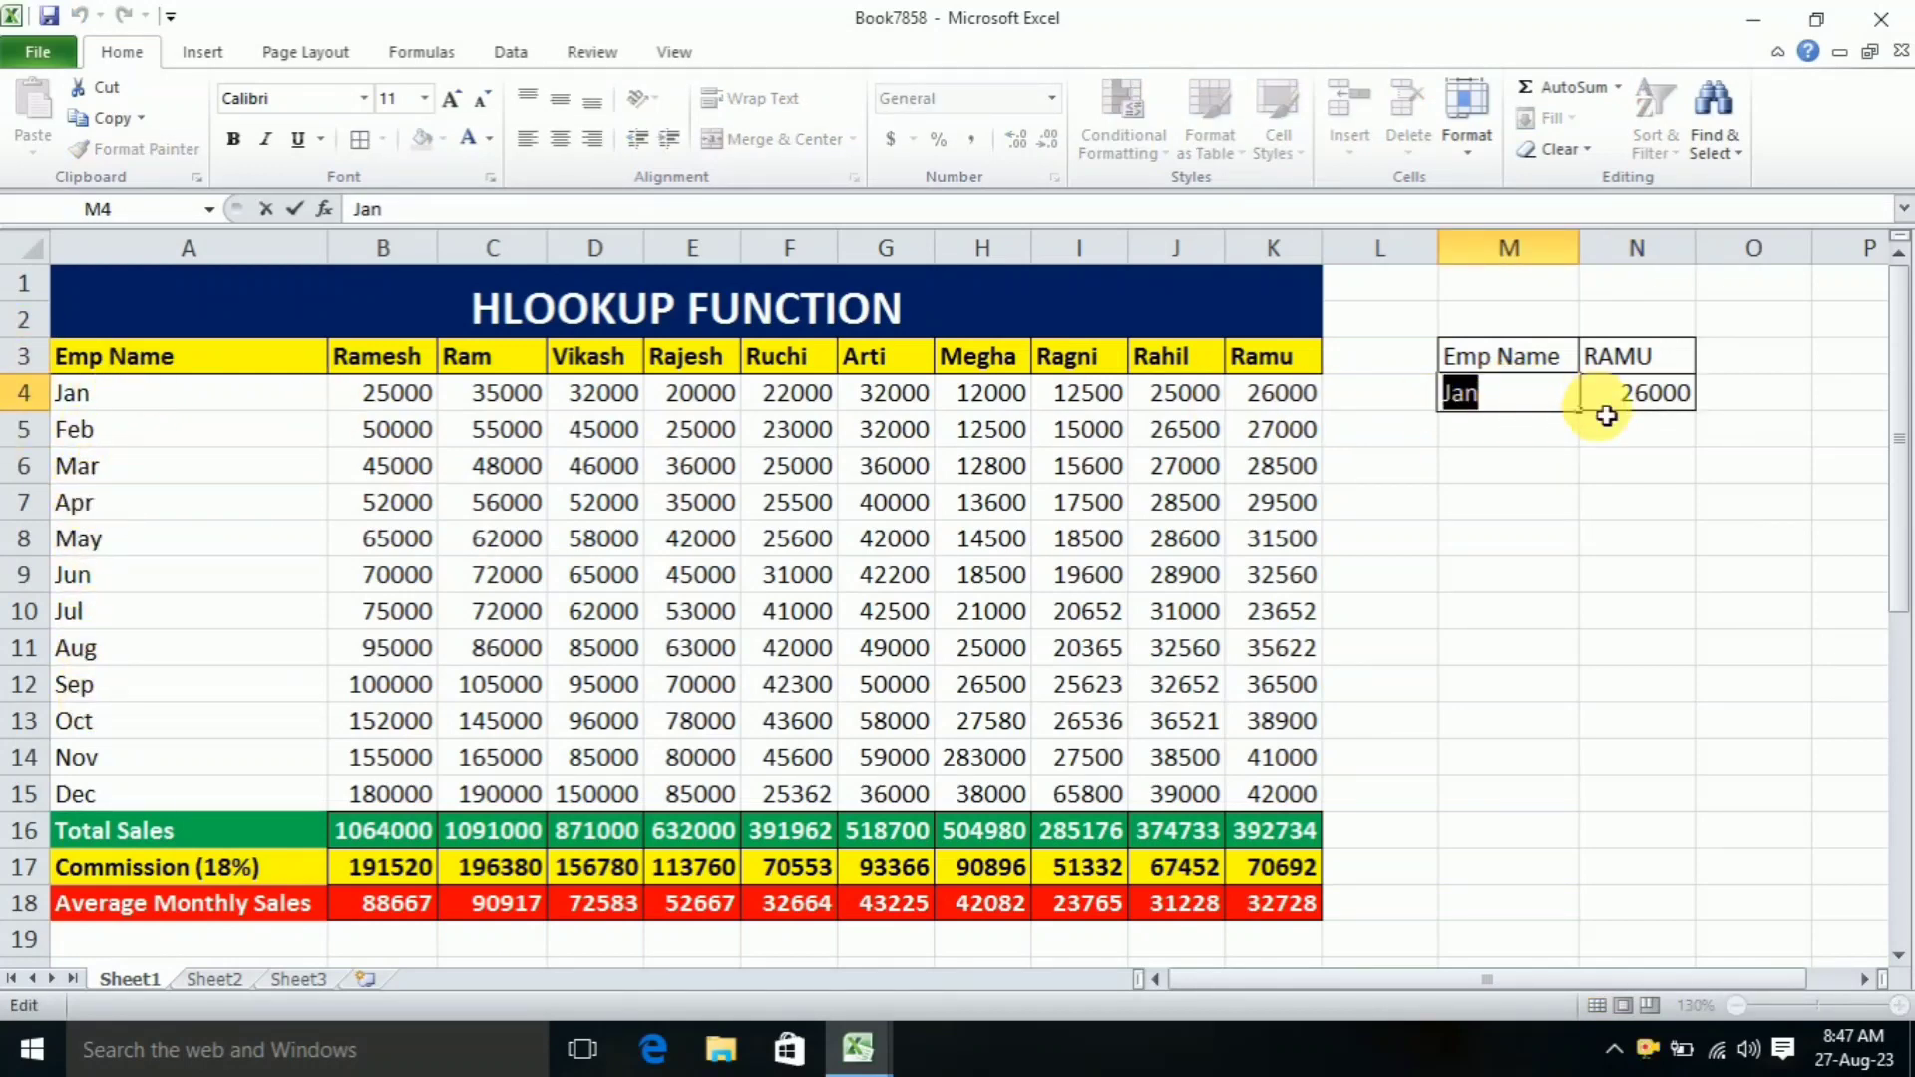
{"action": "type", "text": "FEB"}
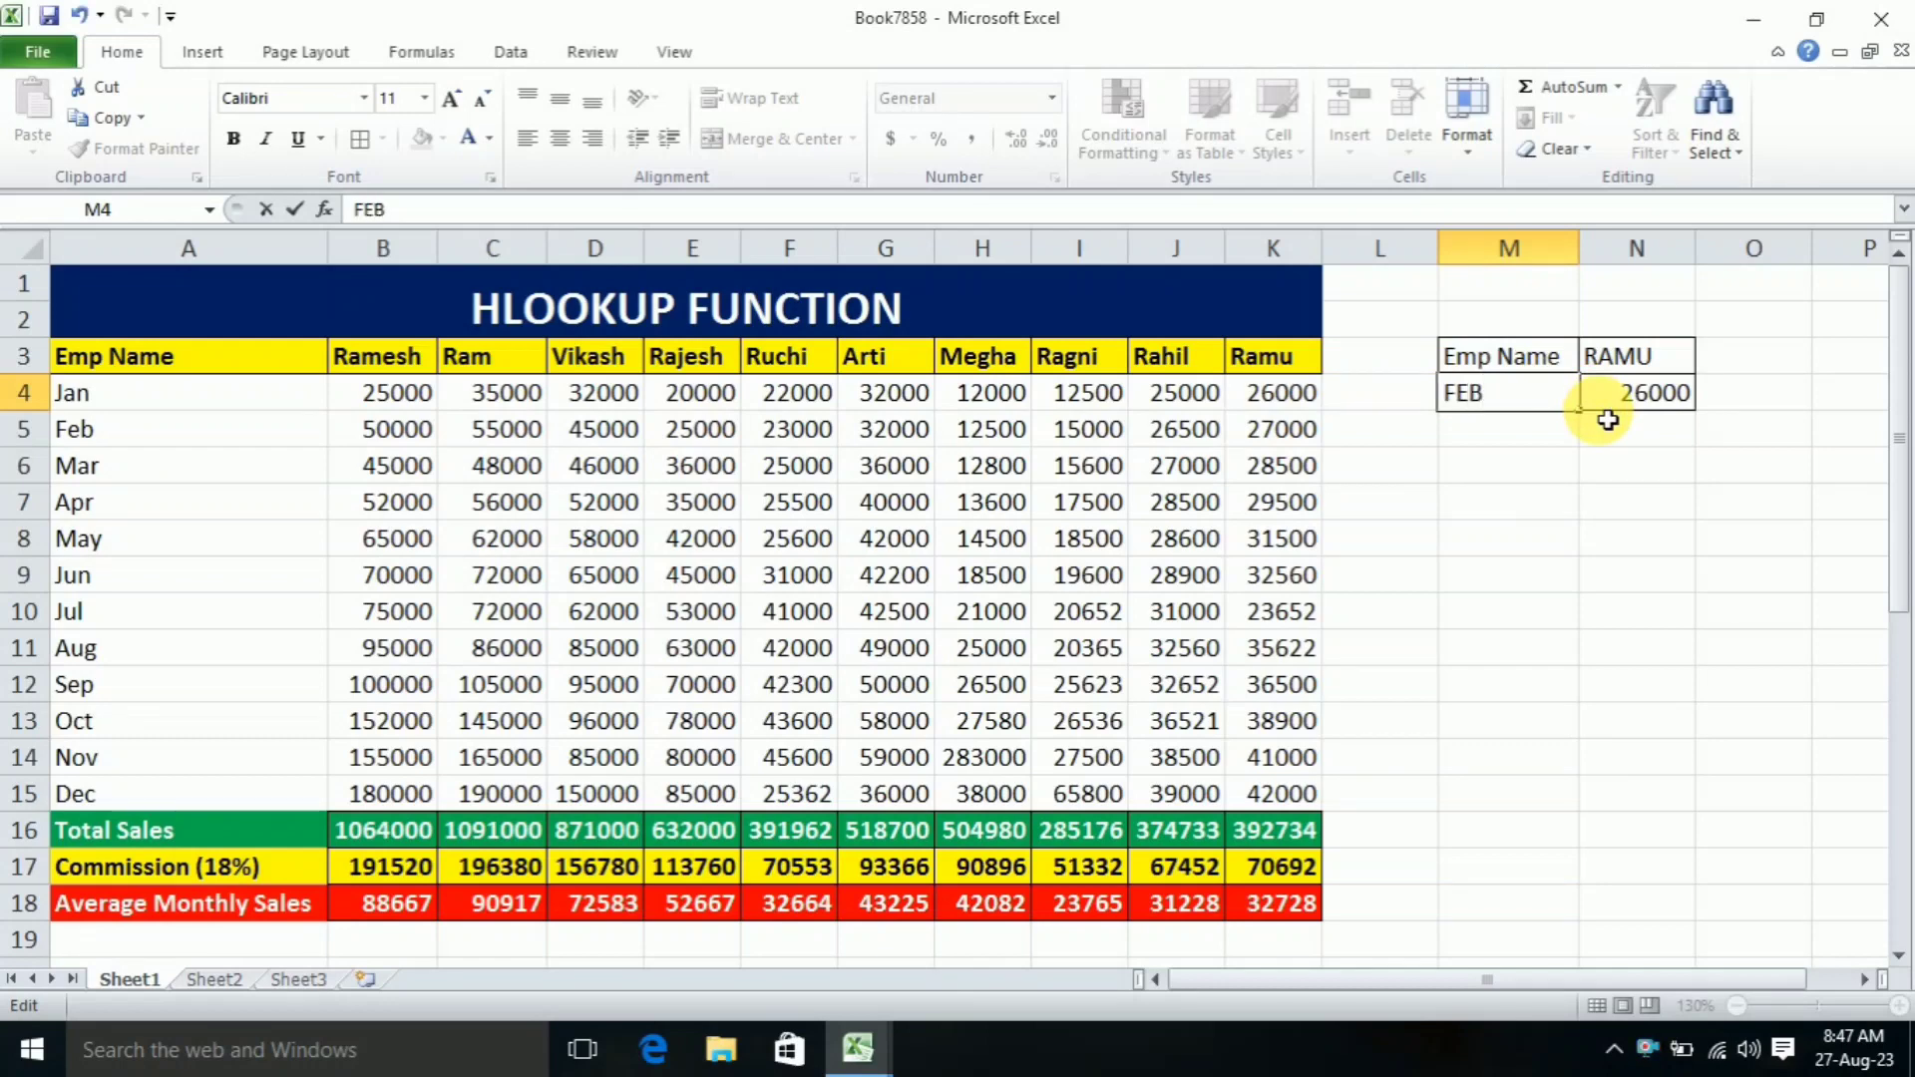
{"action": "key", "text": "Return"}
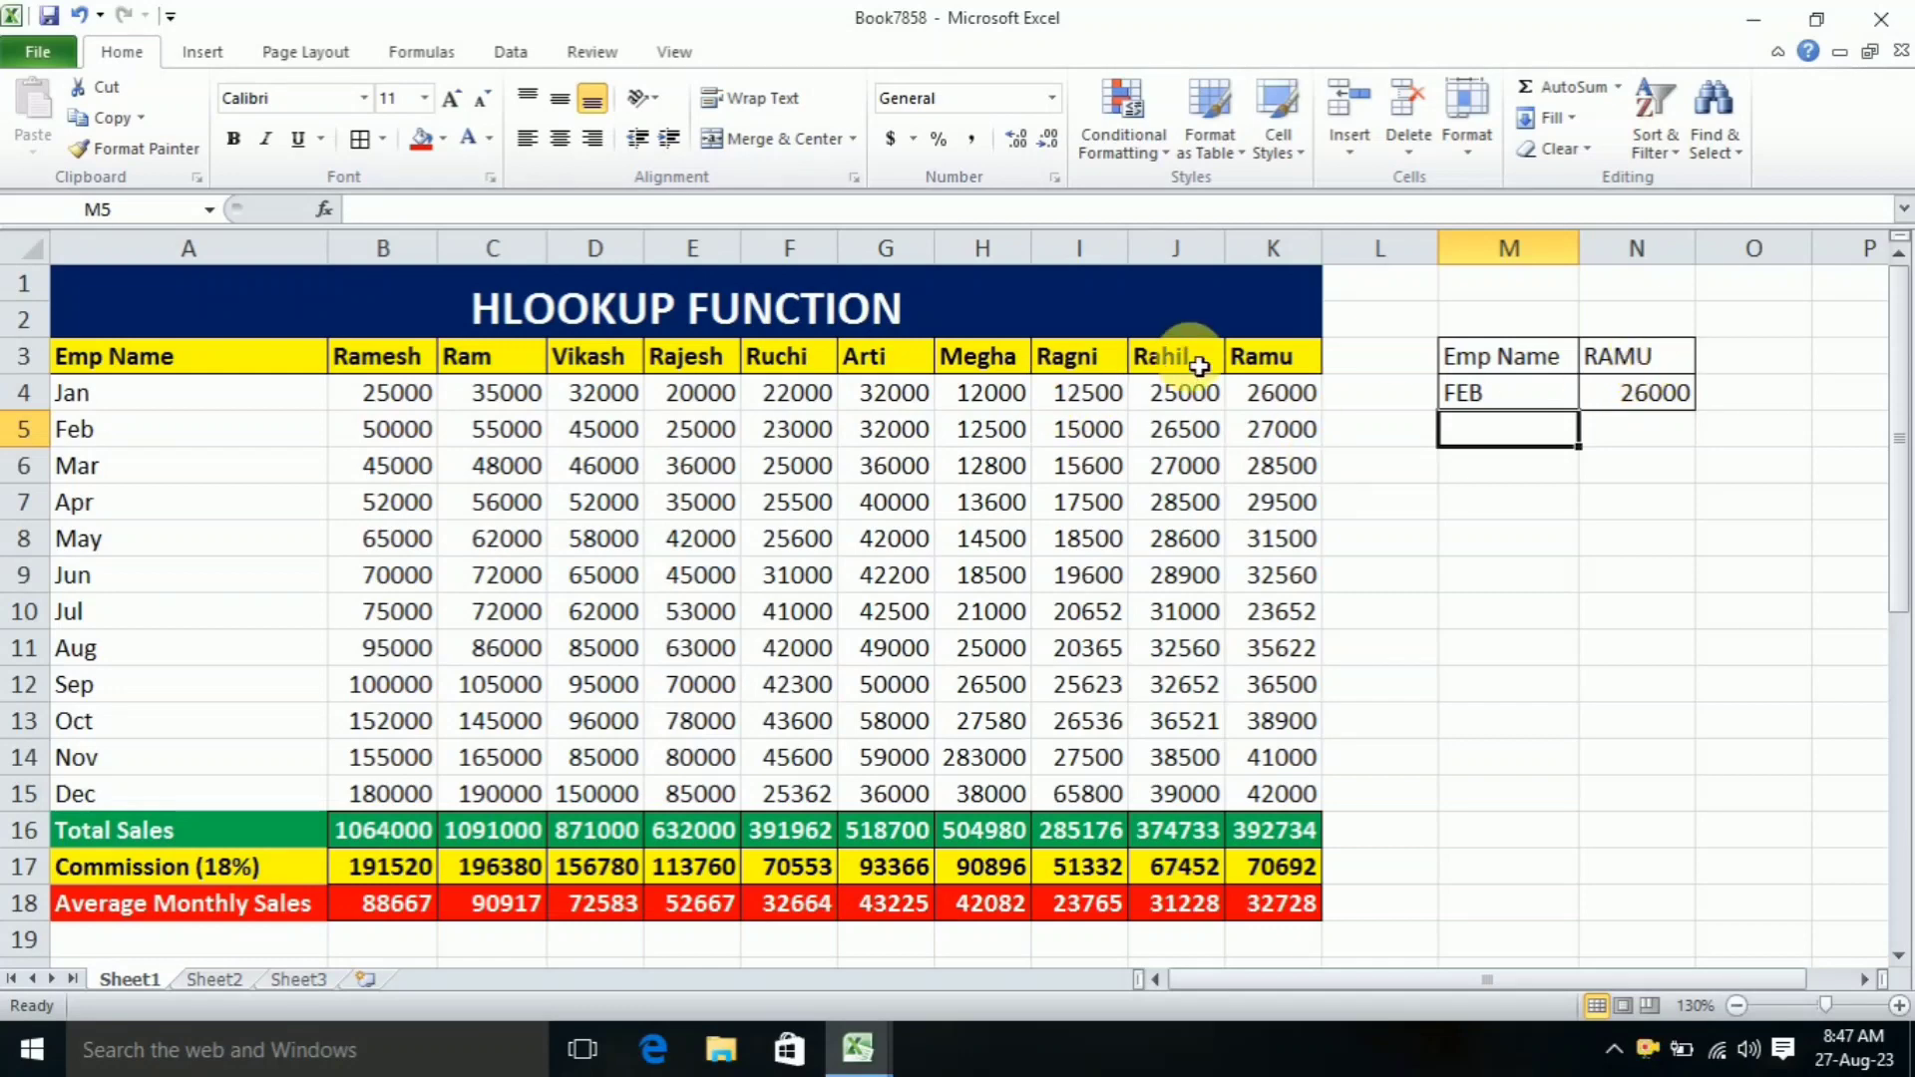
Step: Replace the row index in N4's HLOOKUP formula with MATCH(M4,A3:A18,0) so the month in M4 determines the row
{"action": "double_click", "coordinate": [1631, 395]}
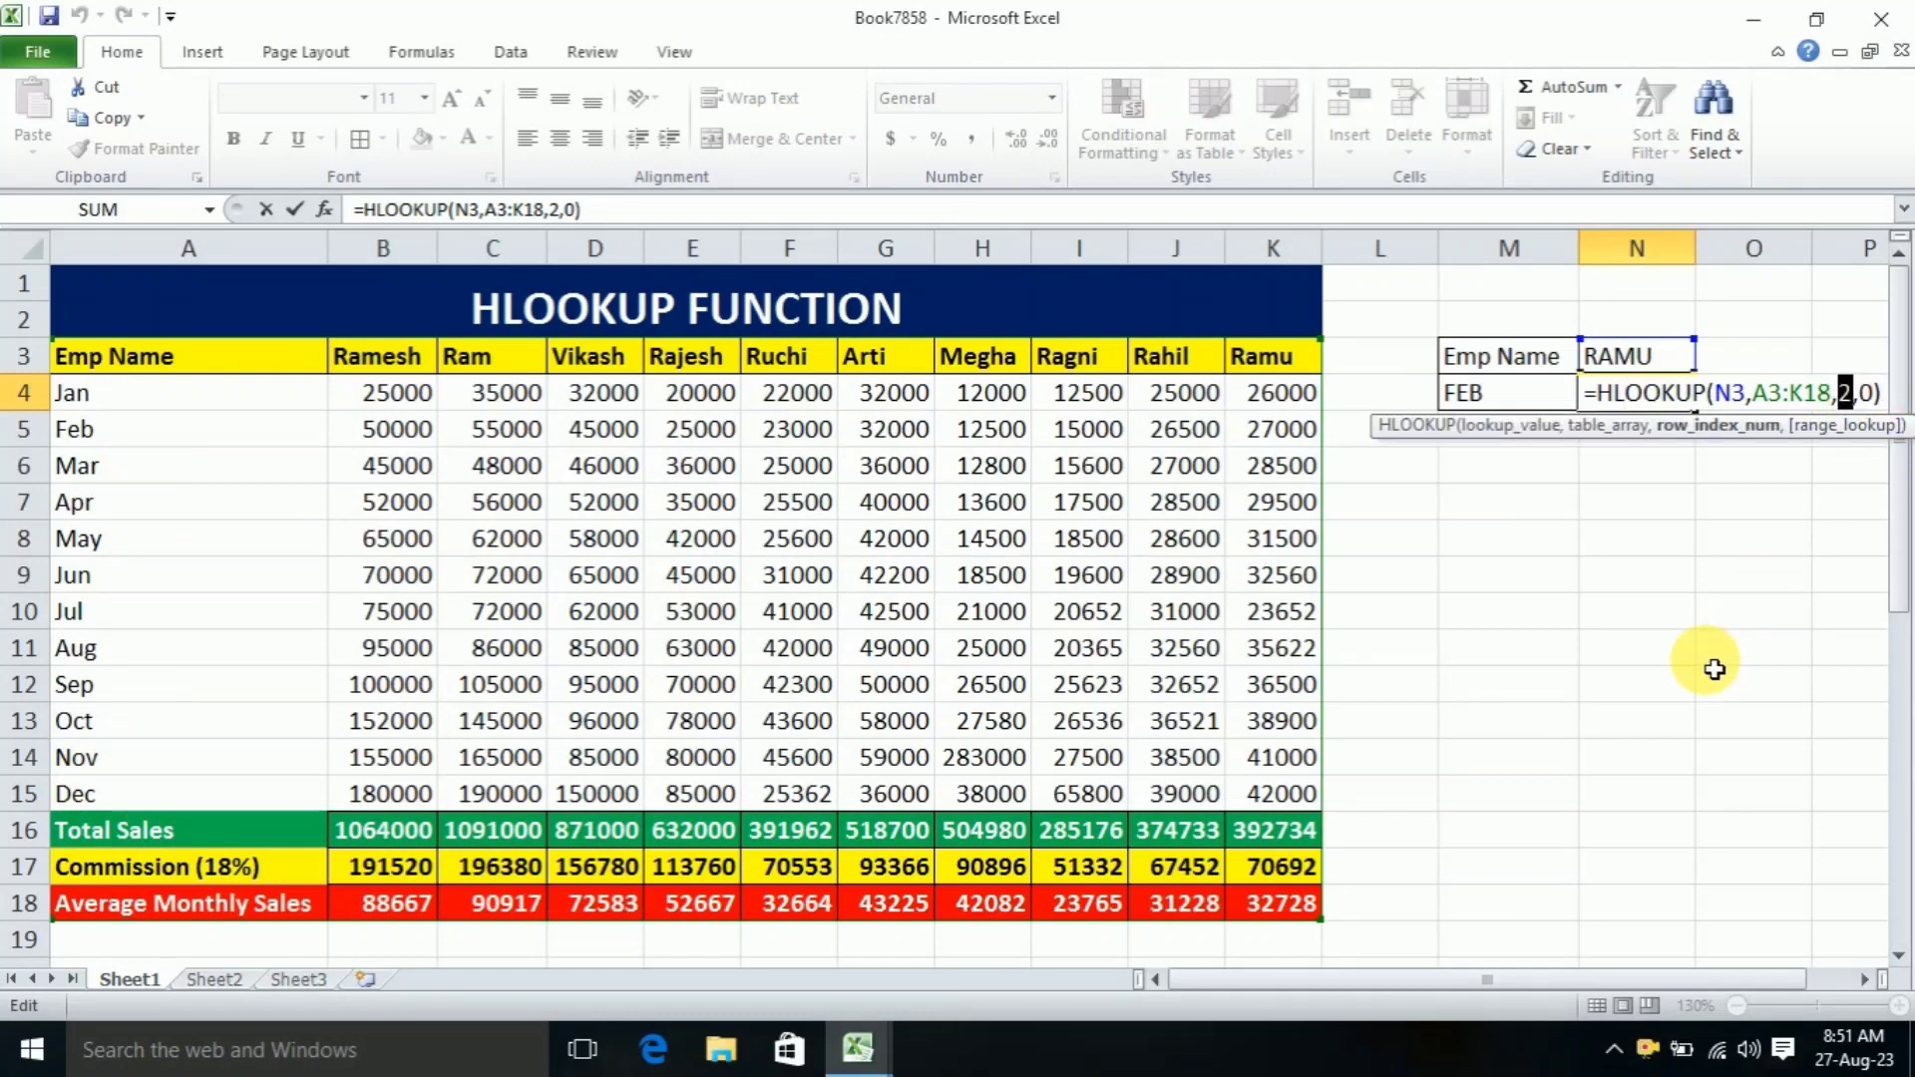
{"action": "type", "text": "MATCH"}
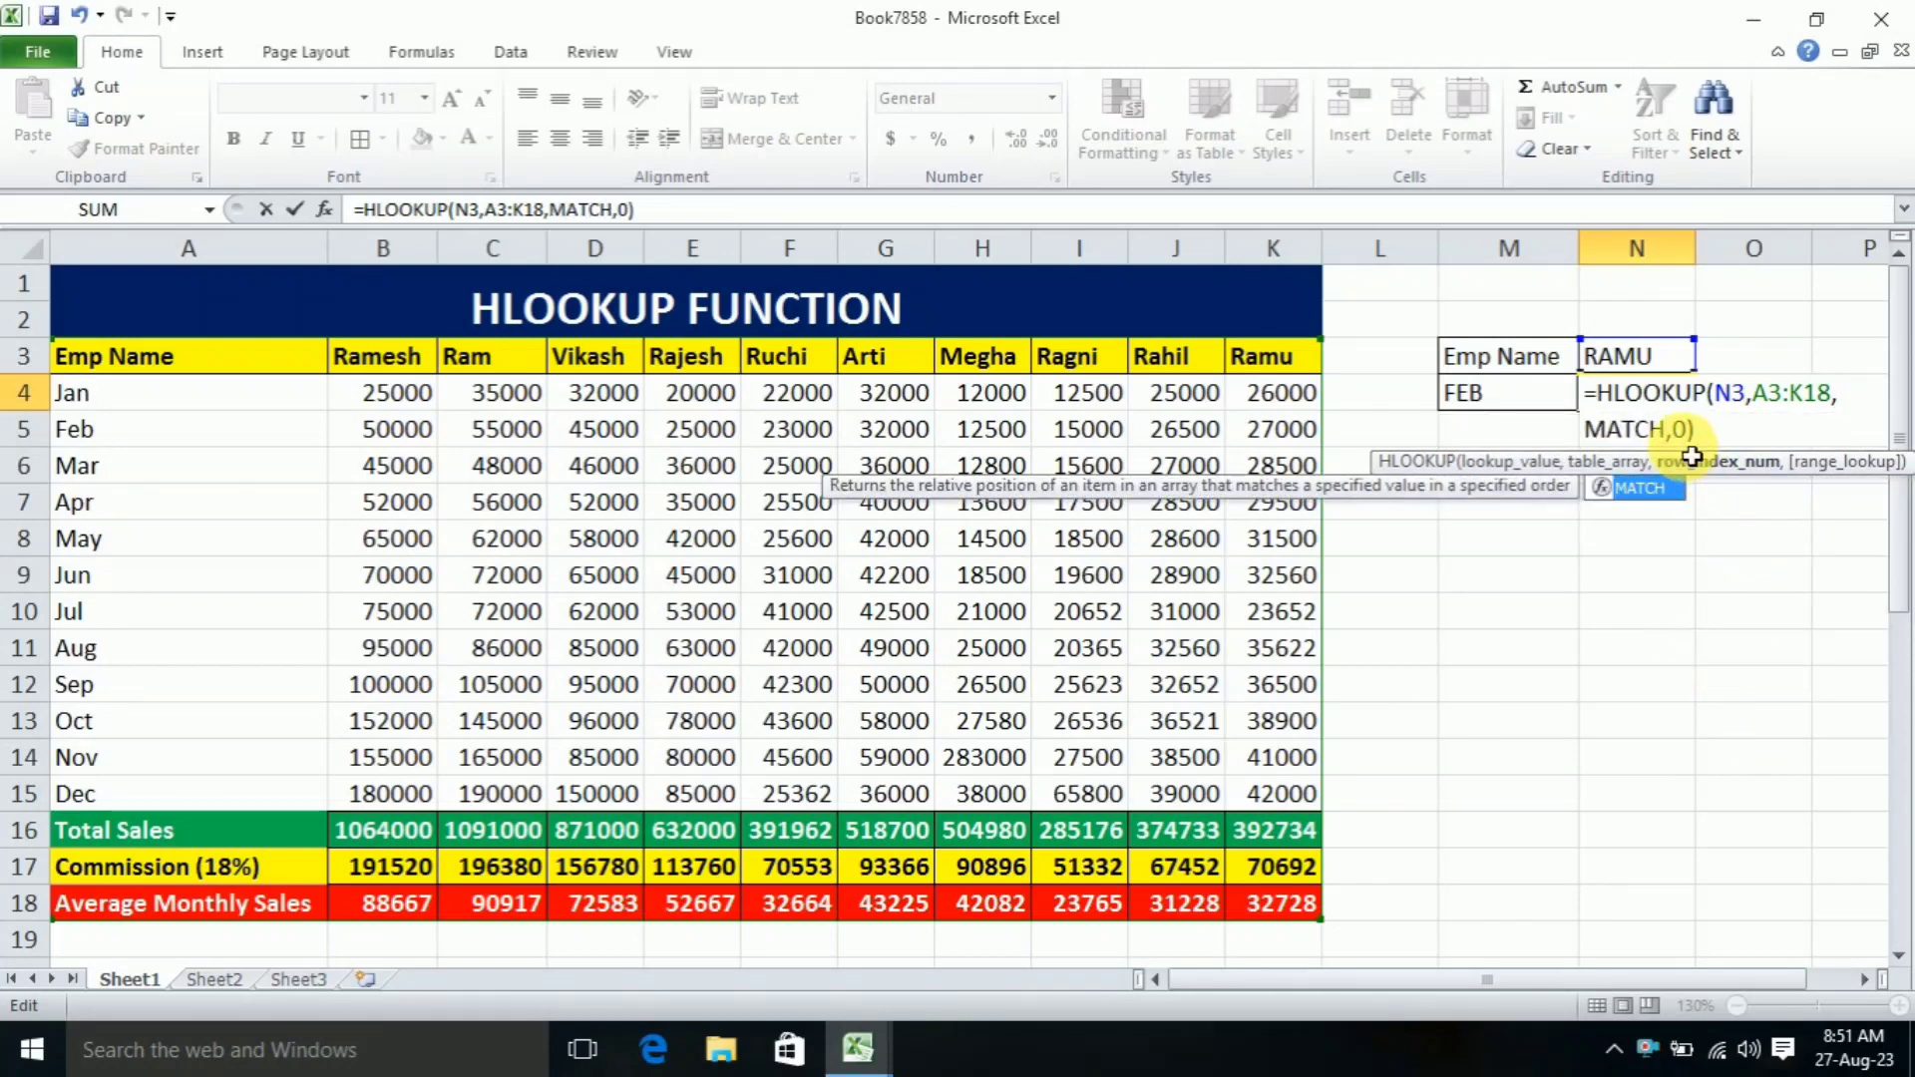
{"action": "type", "text": "("}
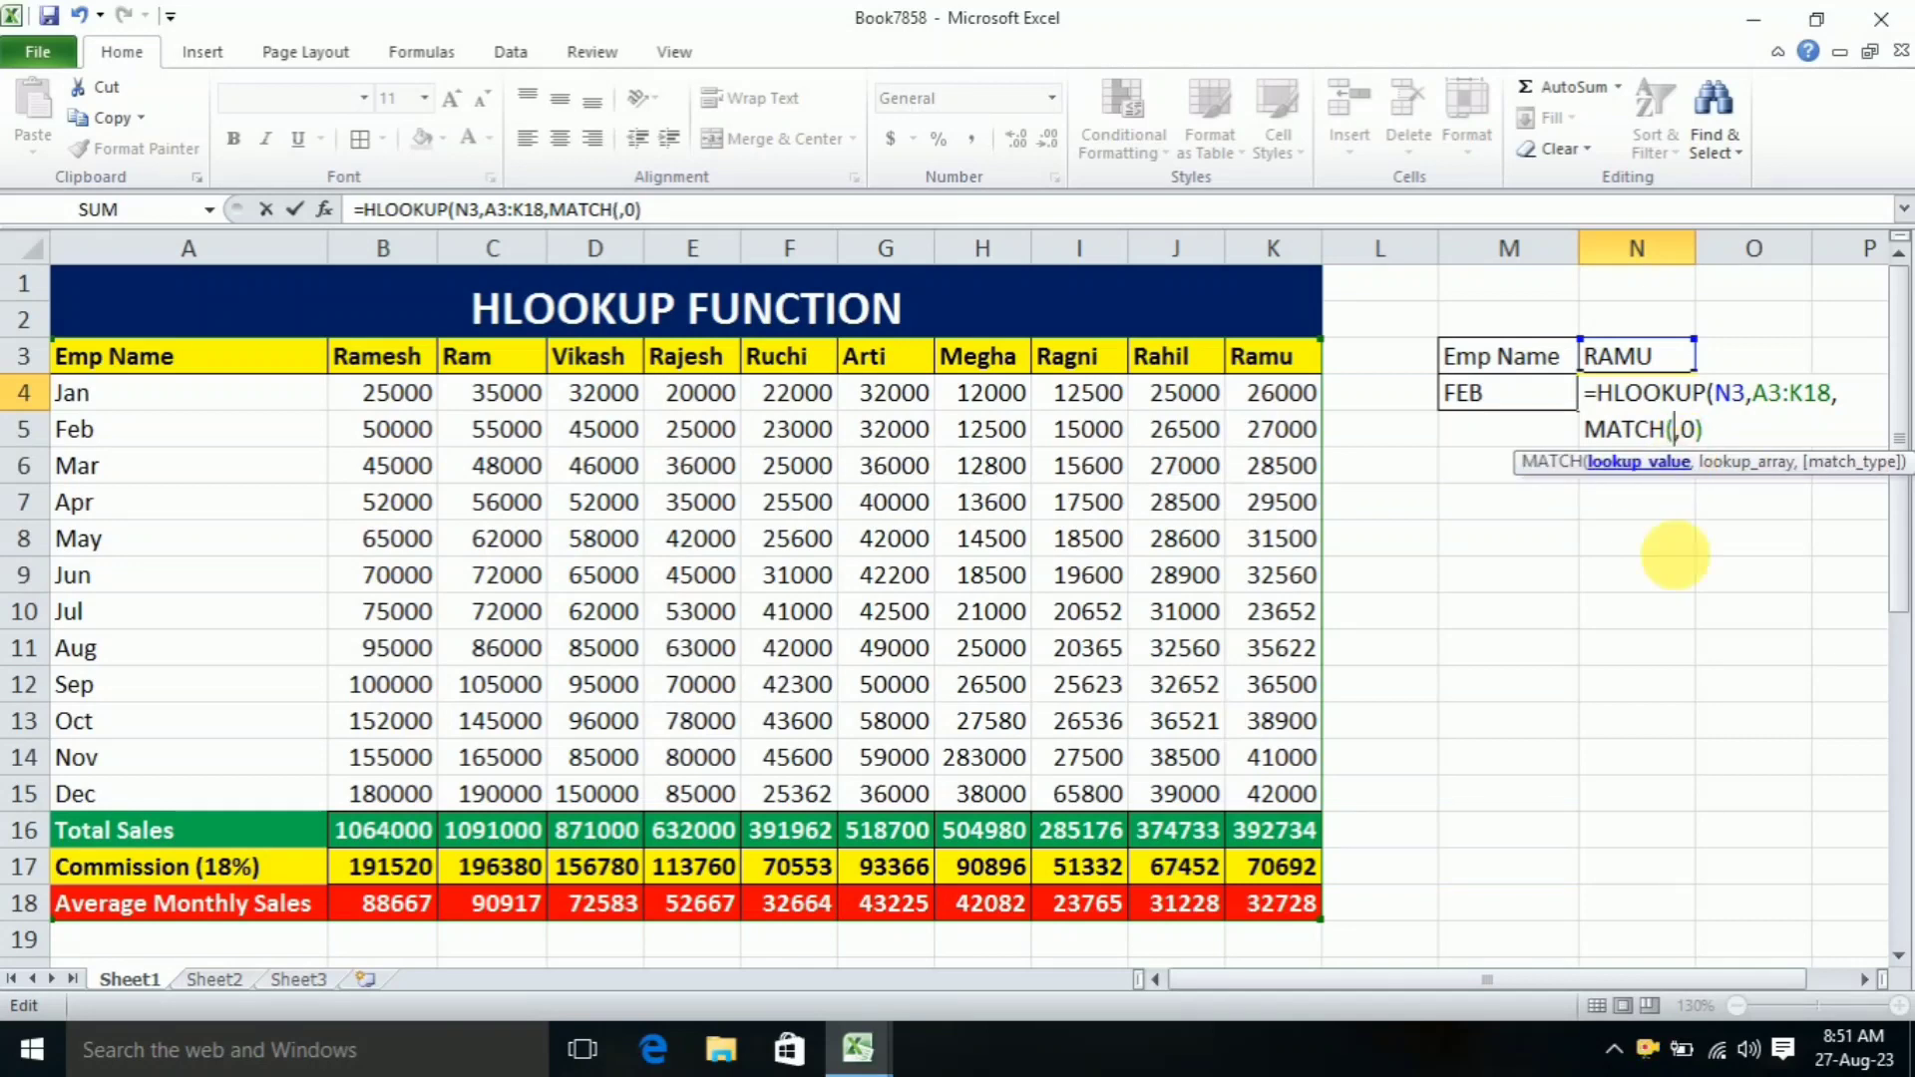
{"action": "left_click", "coordinate": [1501, 405]}
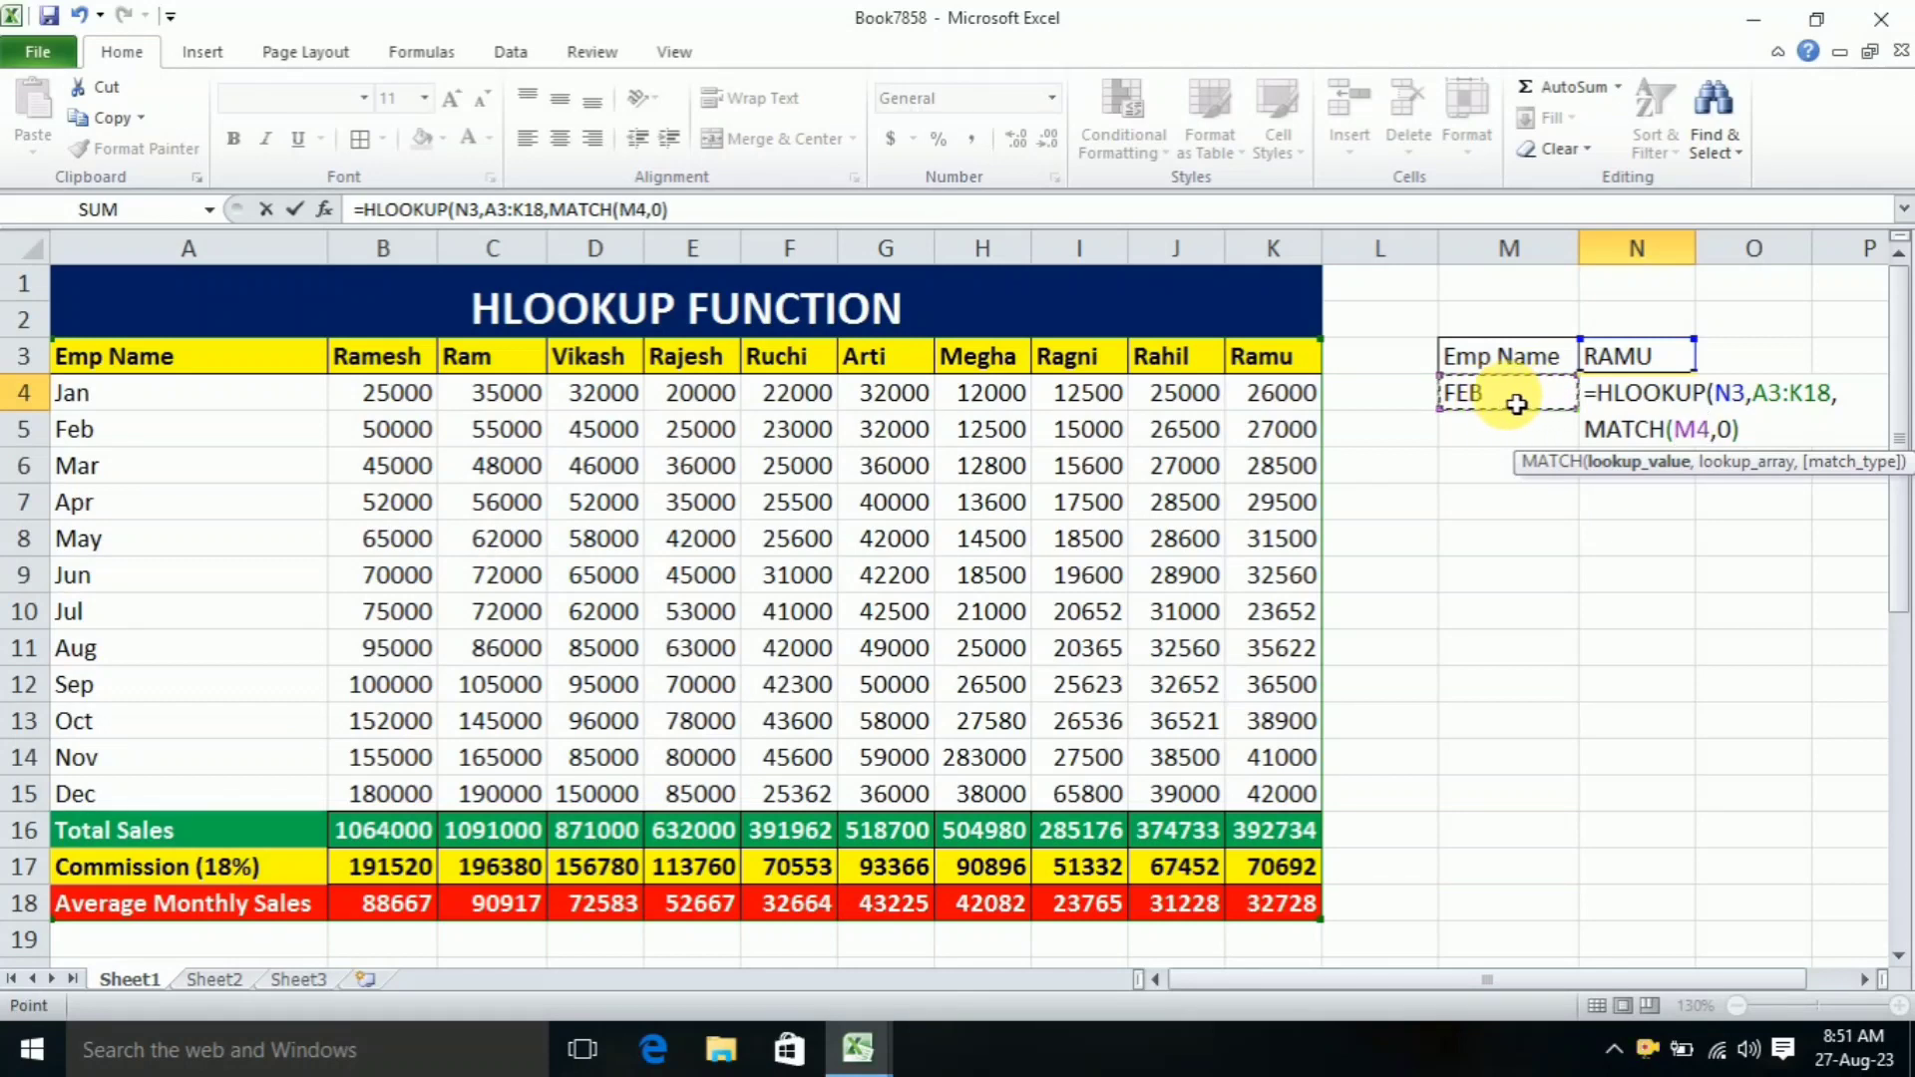
{"action": "type", "text": ","}
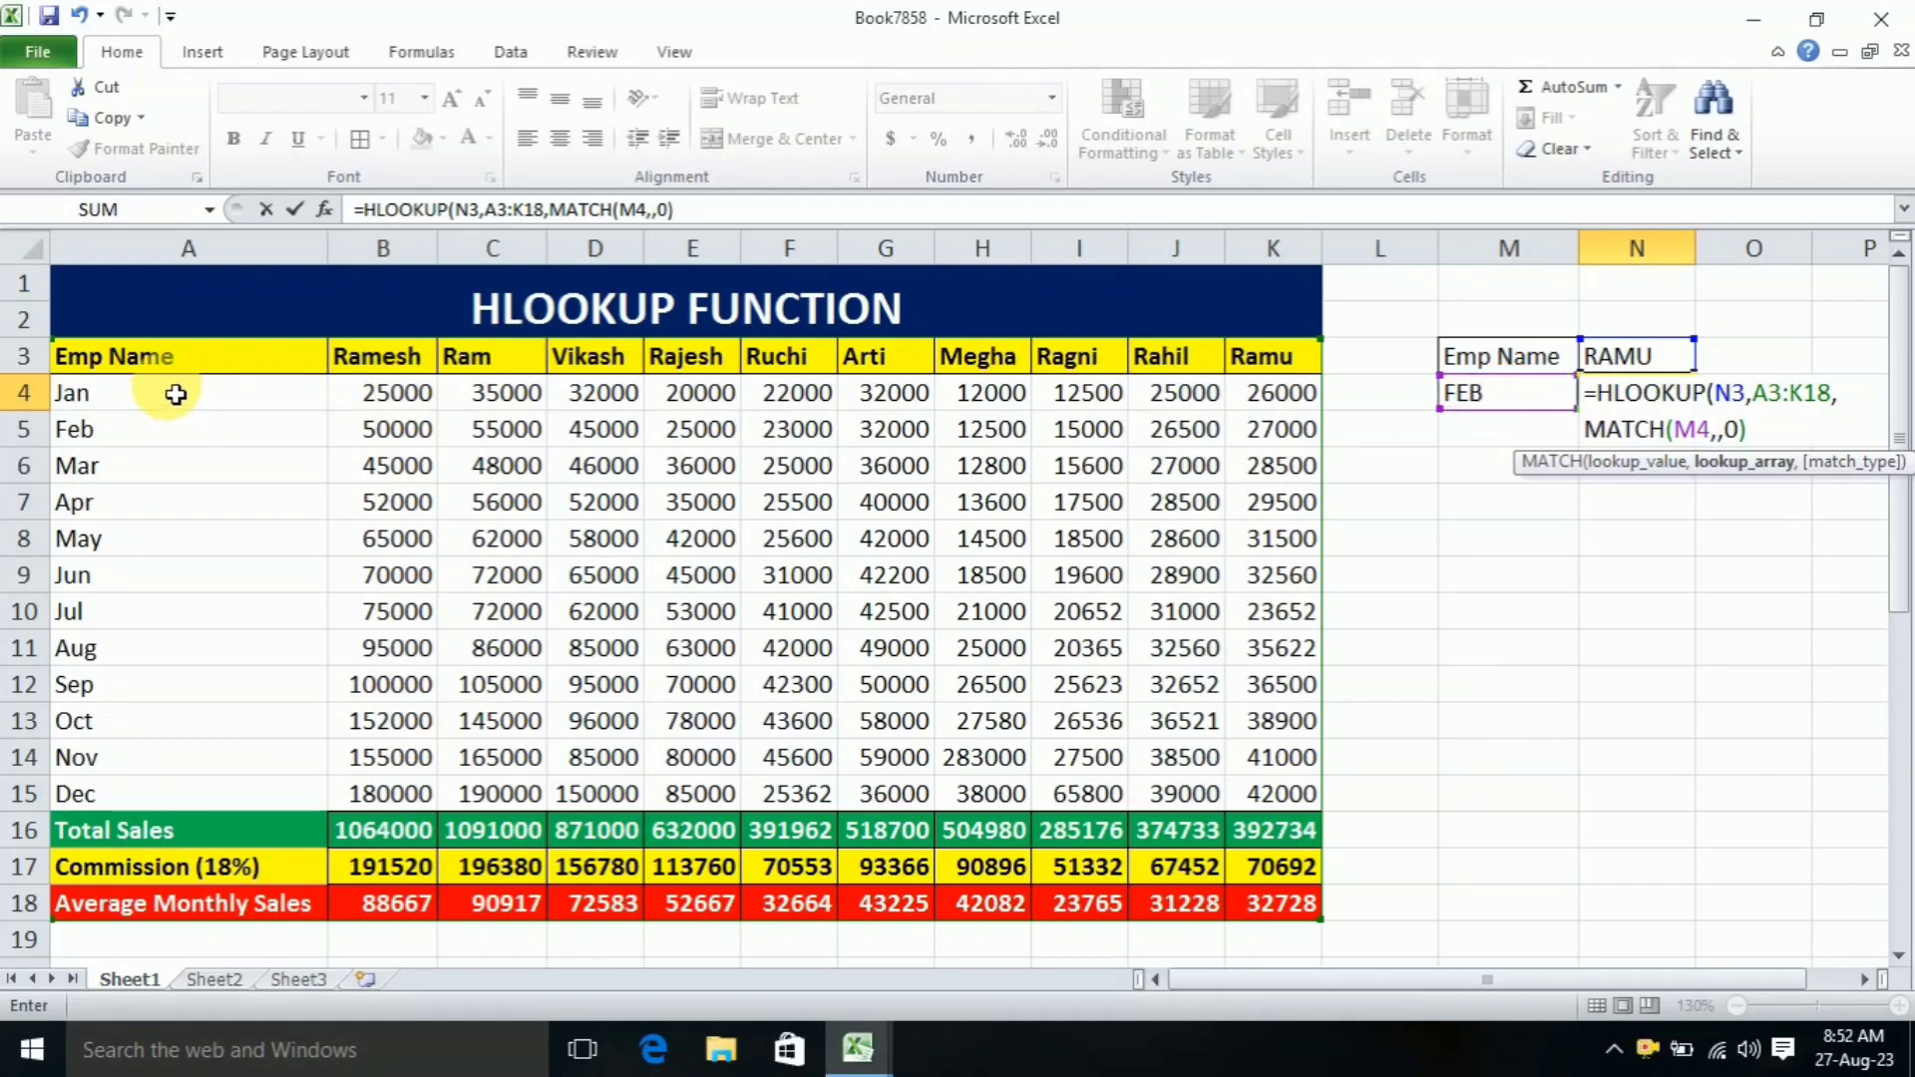
{"action": "left_click_drag", "start_coordinate": [184, 363], "coordinate": [159, 932]}
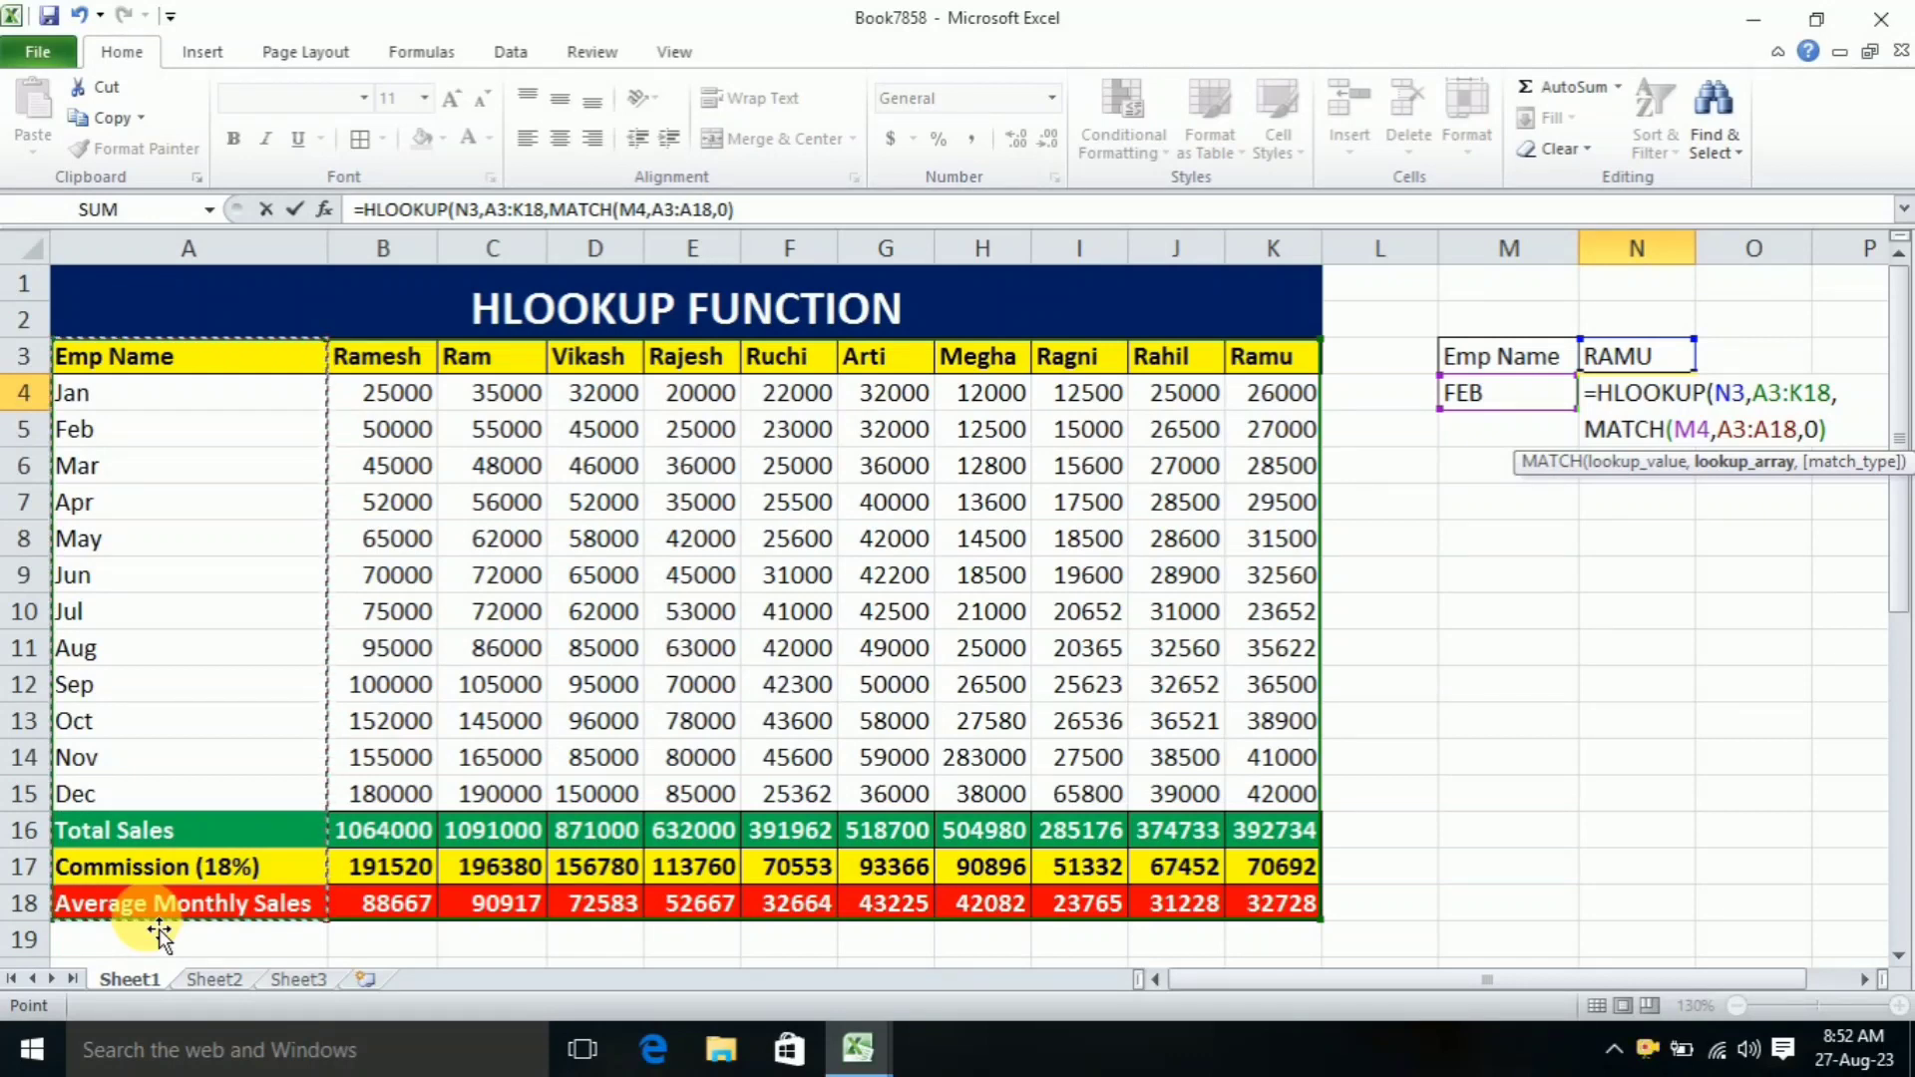
{"action": "type", "text": ","}
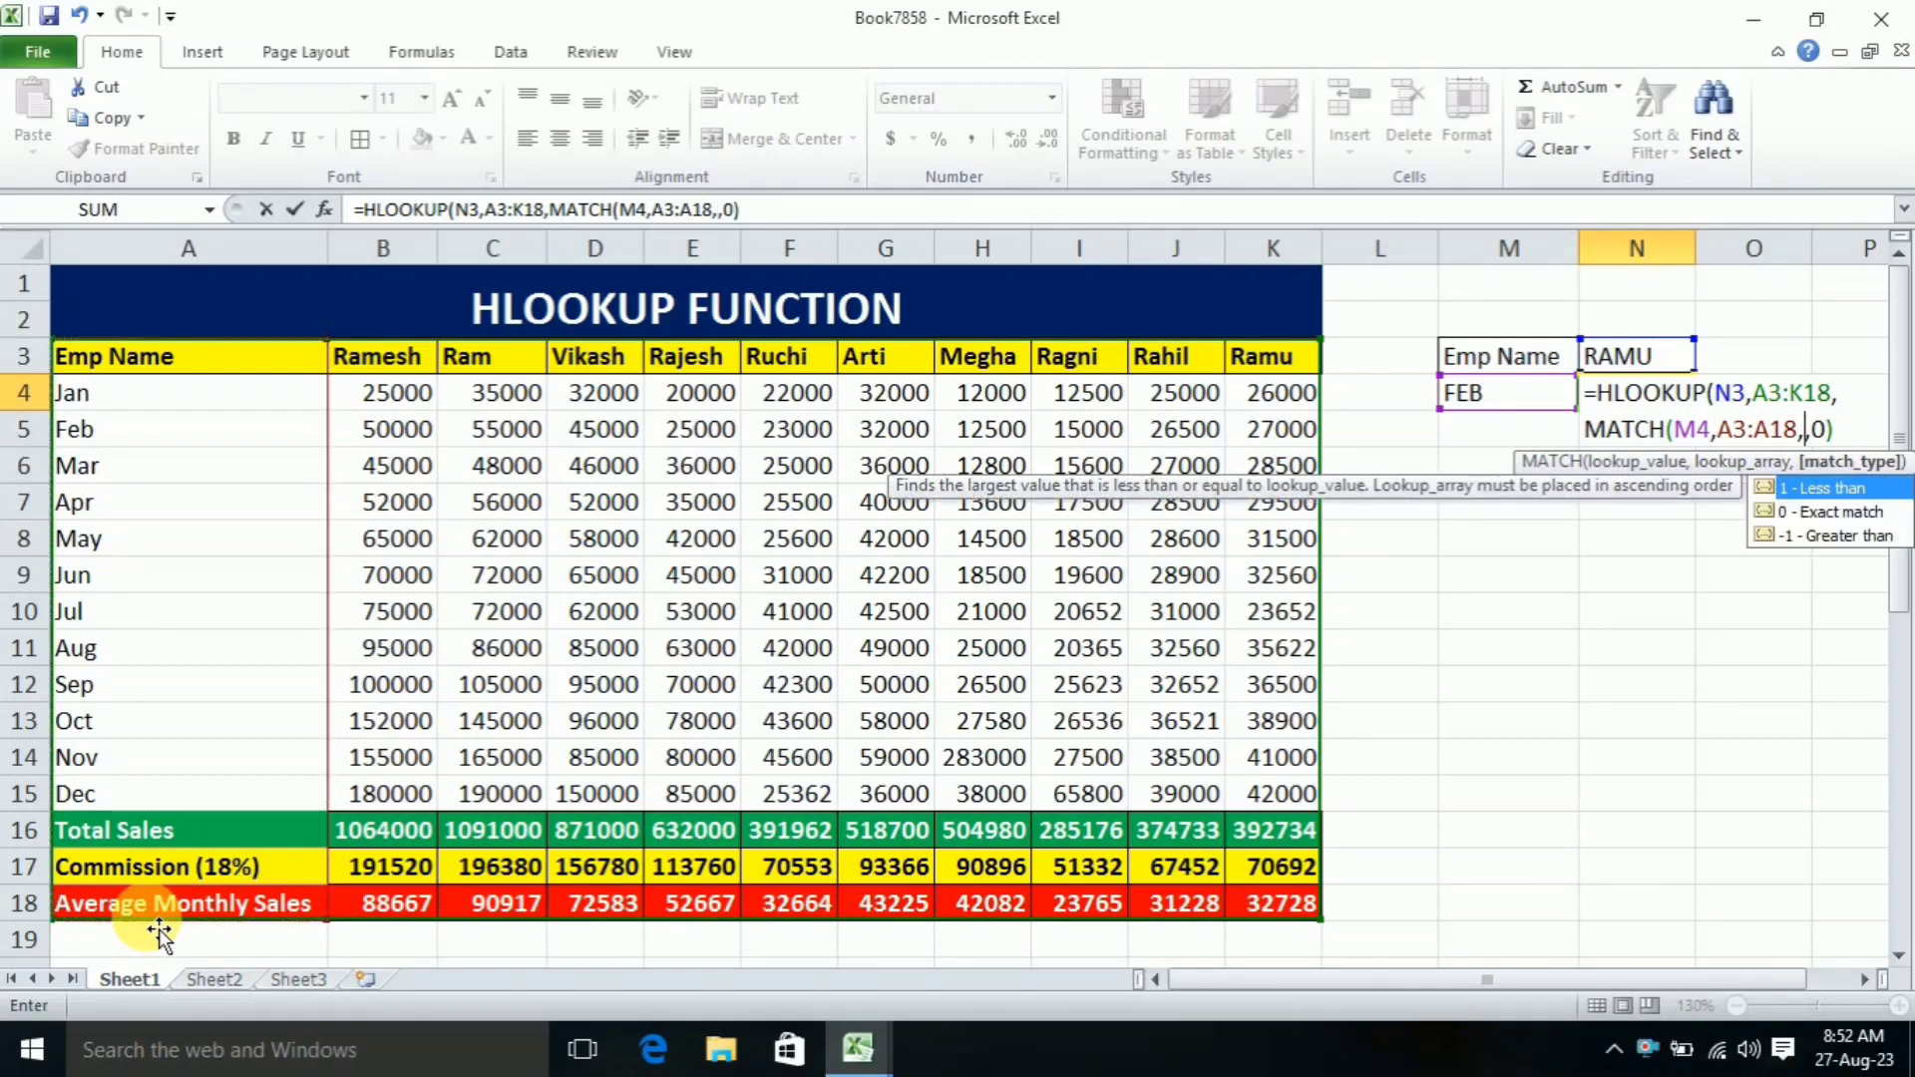
{"action": "type", "text": "0)"}
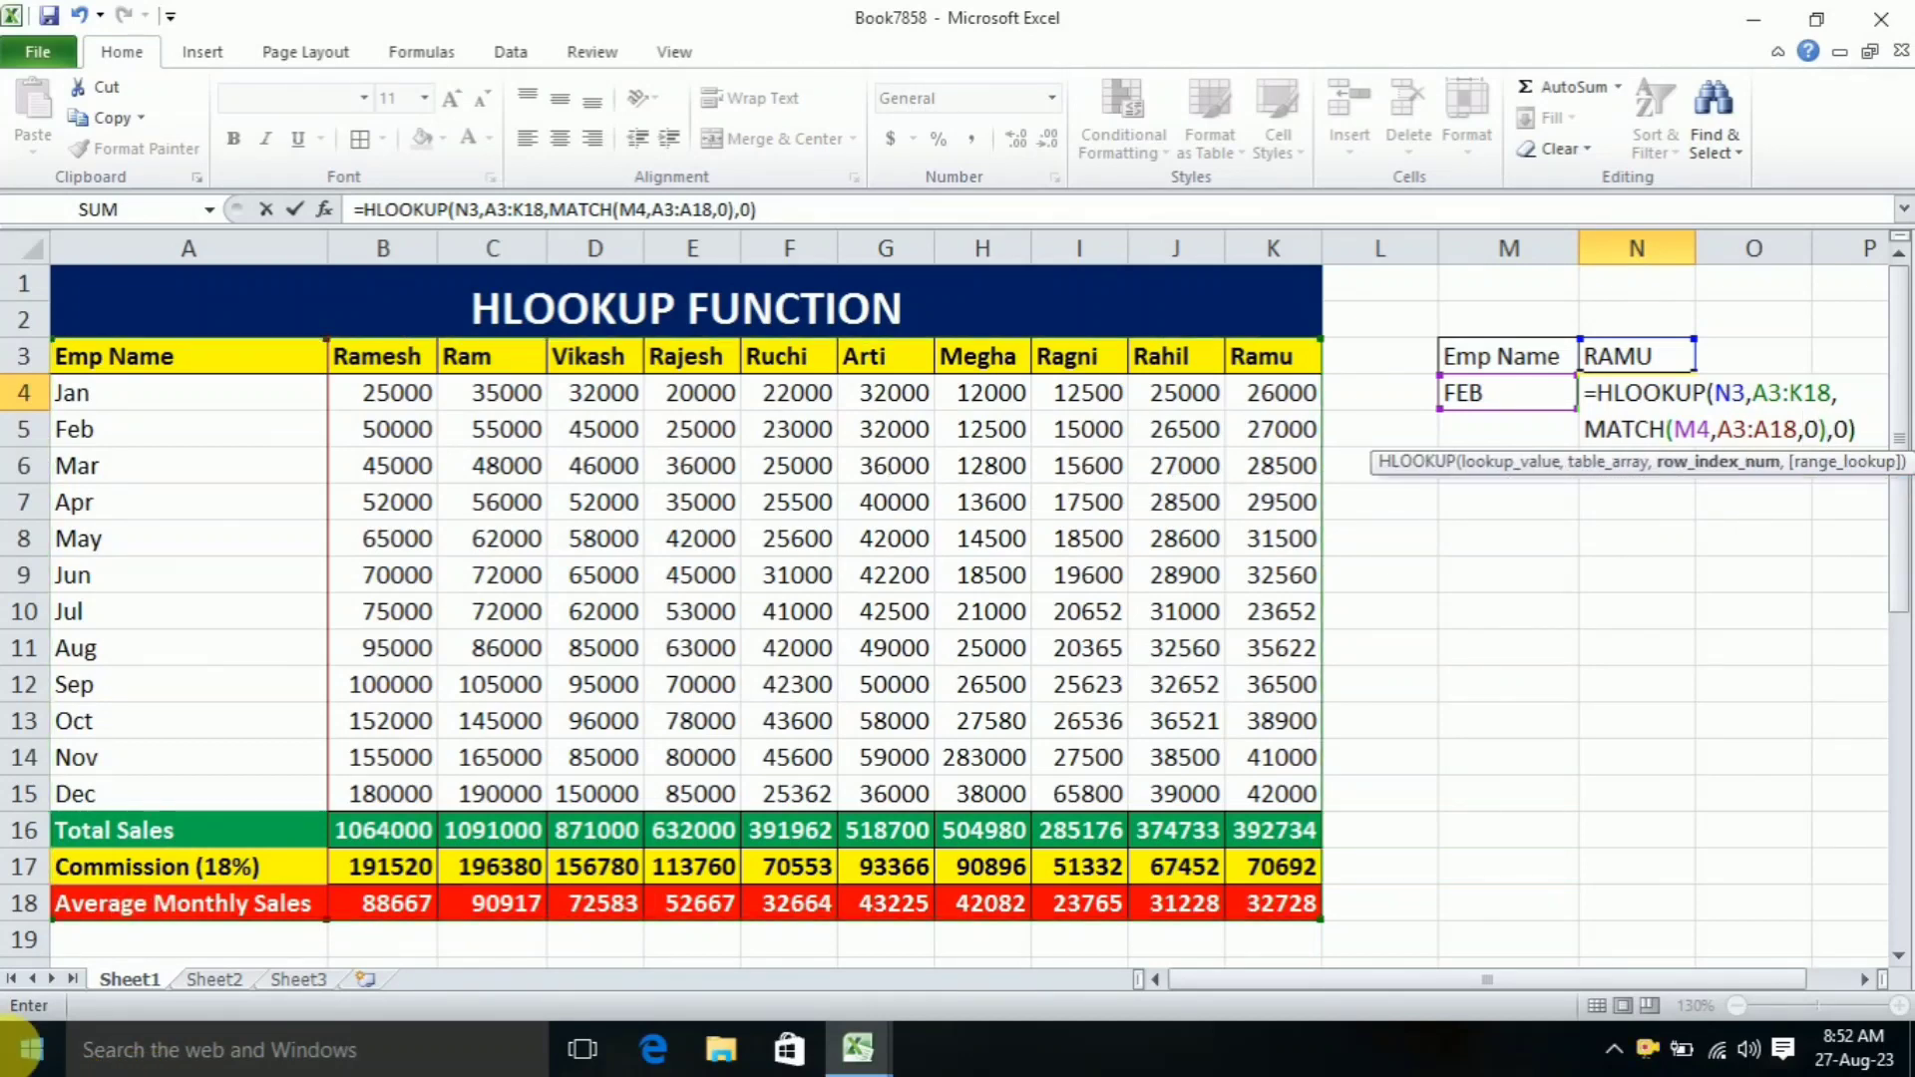
{"action": "left_click_drag", "start_coordinate": [1478, 982], "coordinate": [1536, 986]}
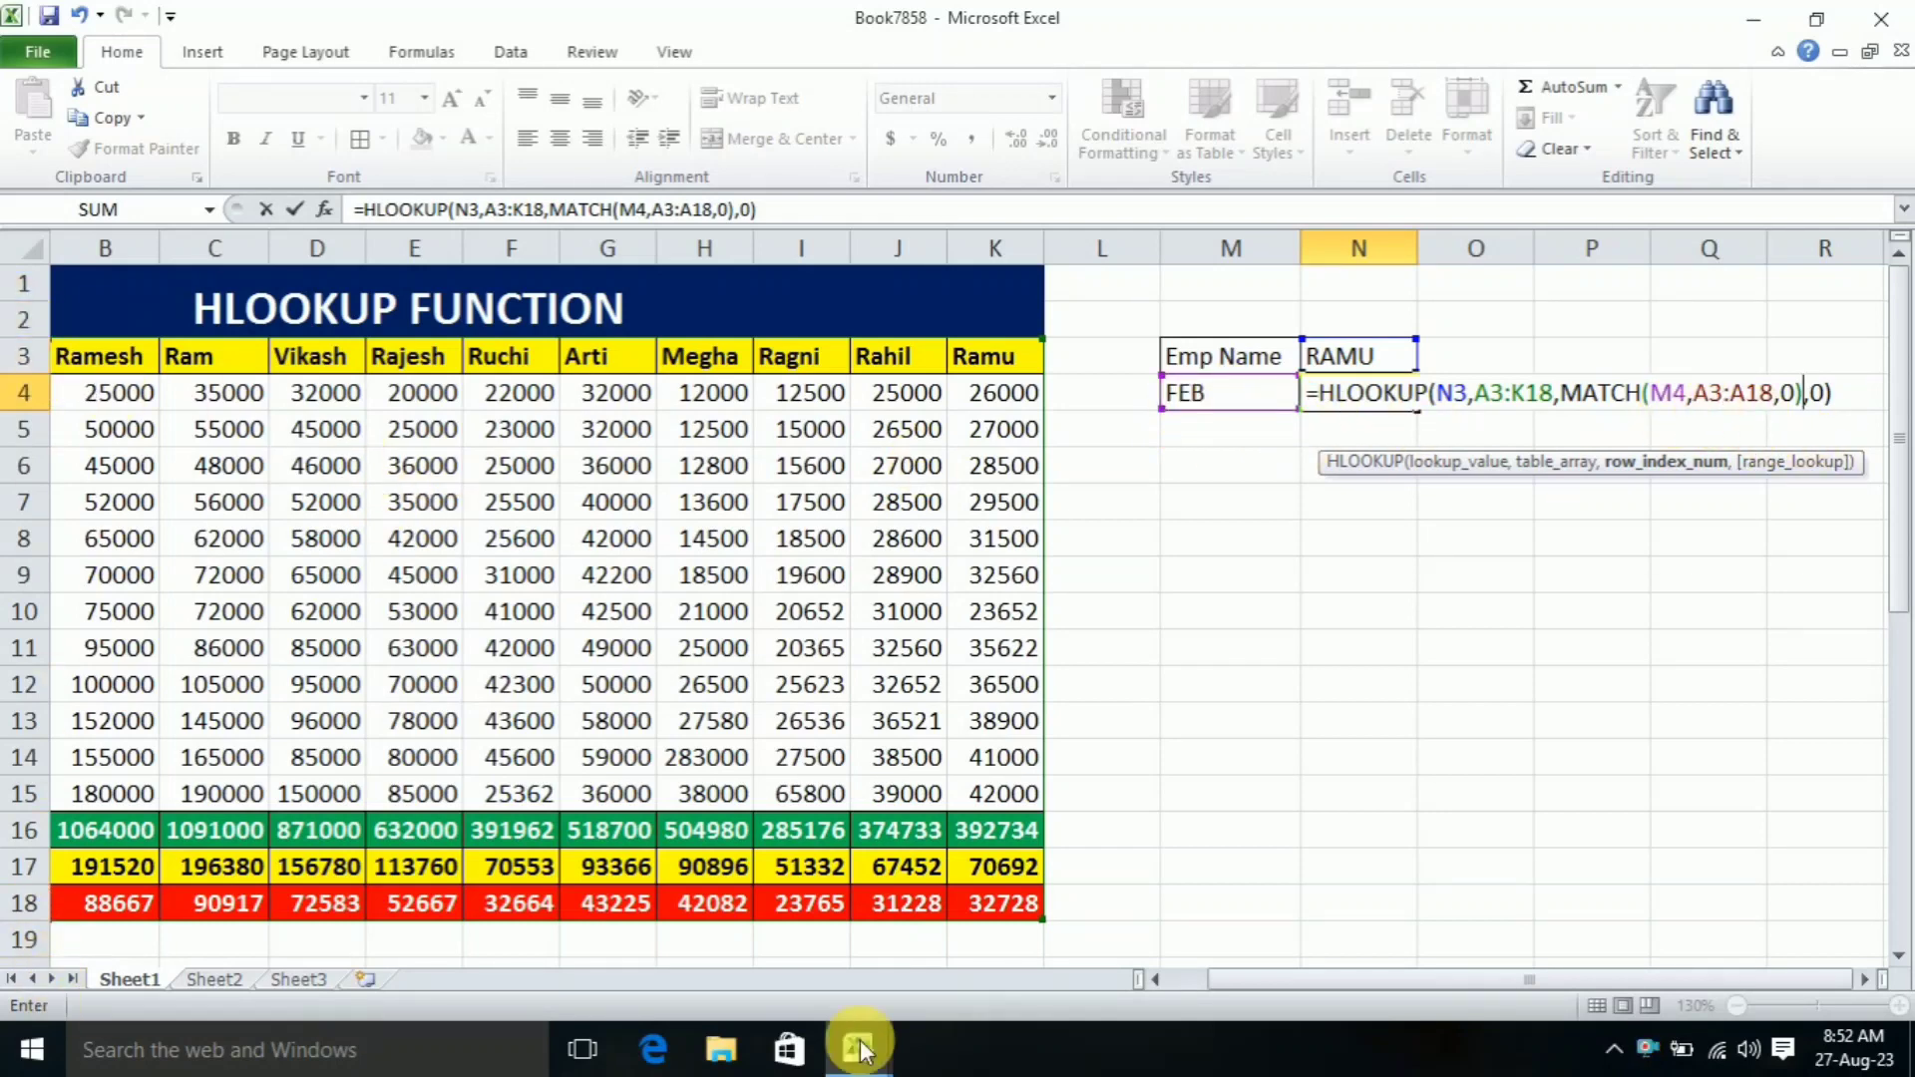
{"action": "left_click_drag", "start_coordinate": [1315, 983], "coordinate": [1257, 988]}
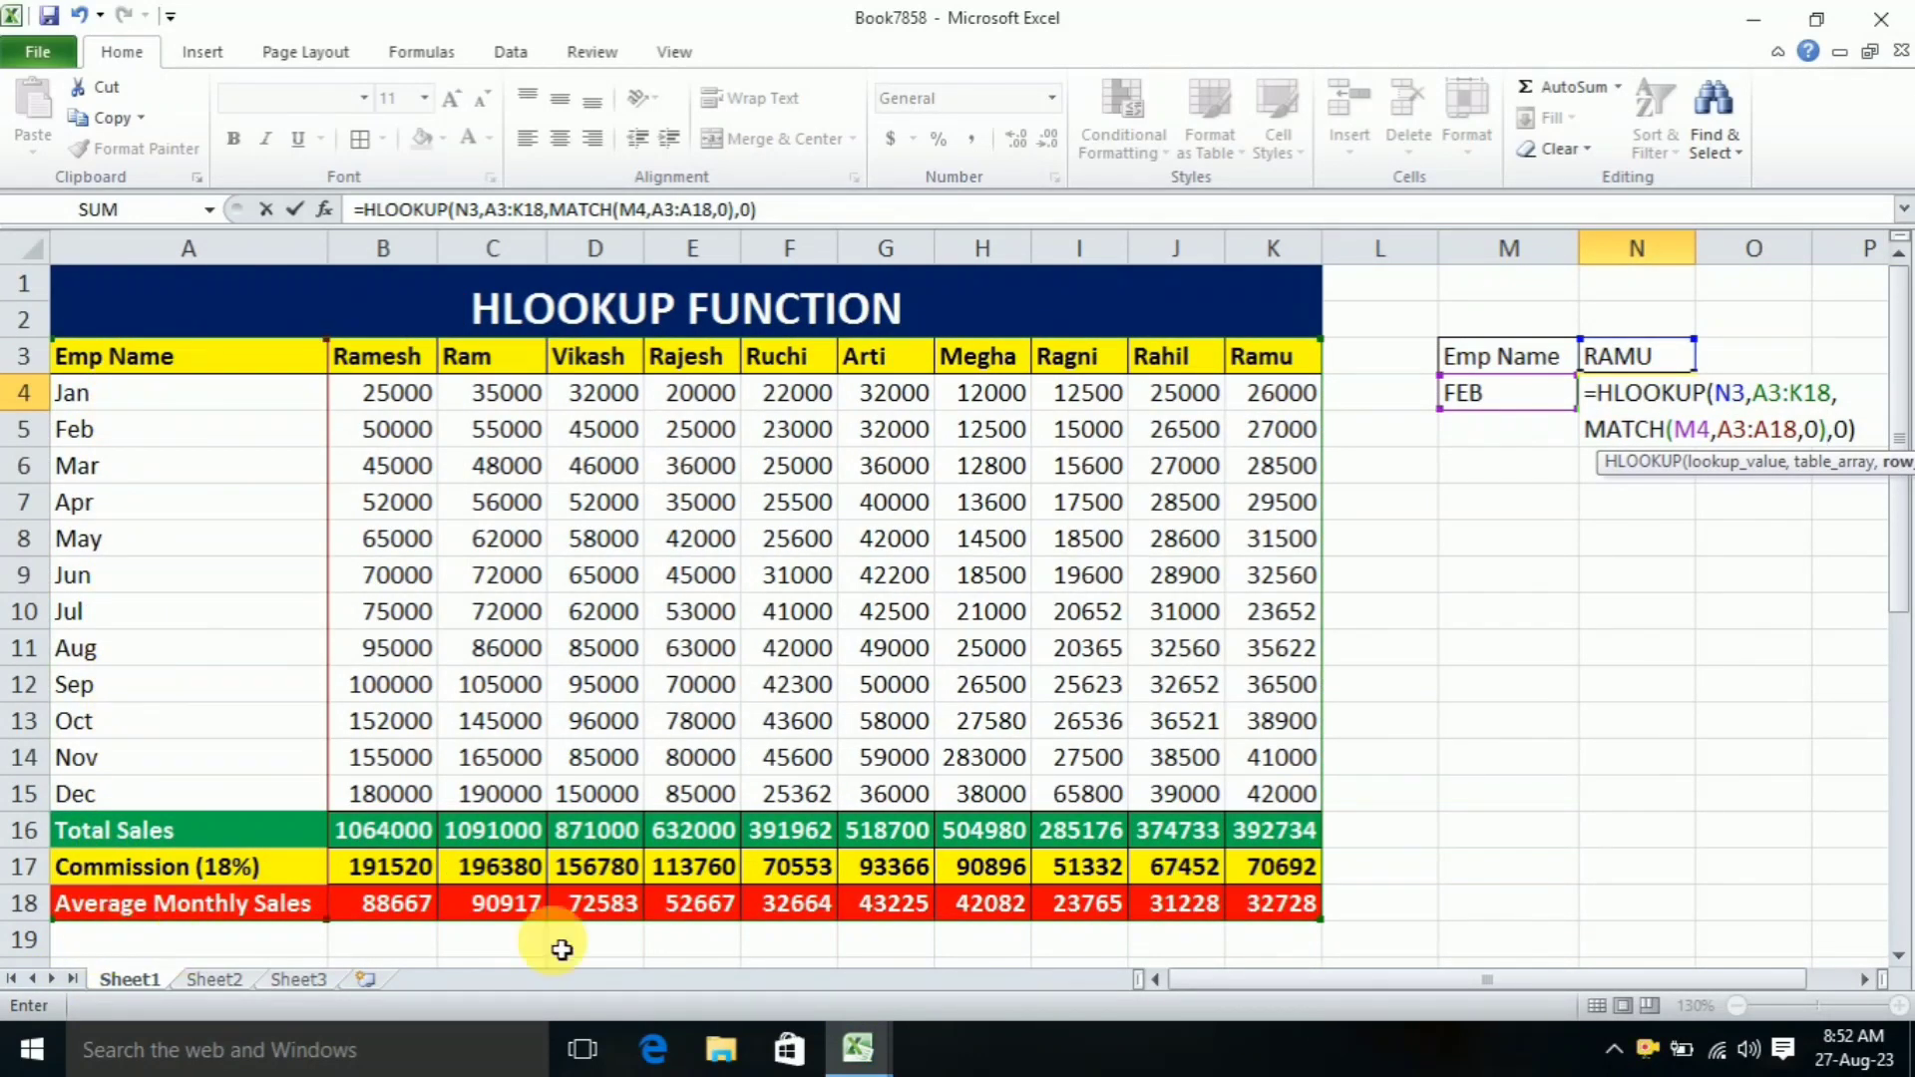
{"action": "left_click_drag", "start_coordinate": [1361, 982], "coordinate": [1415, 981]}
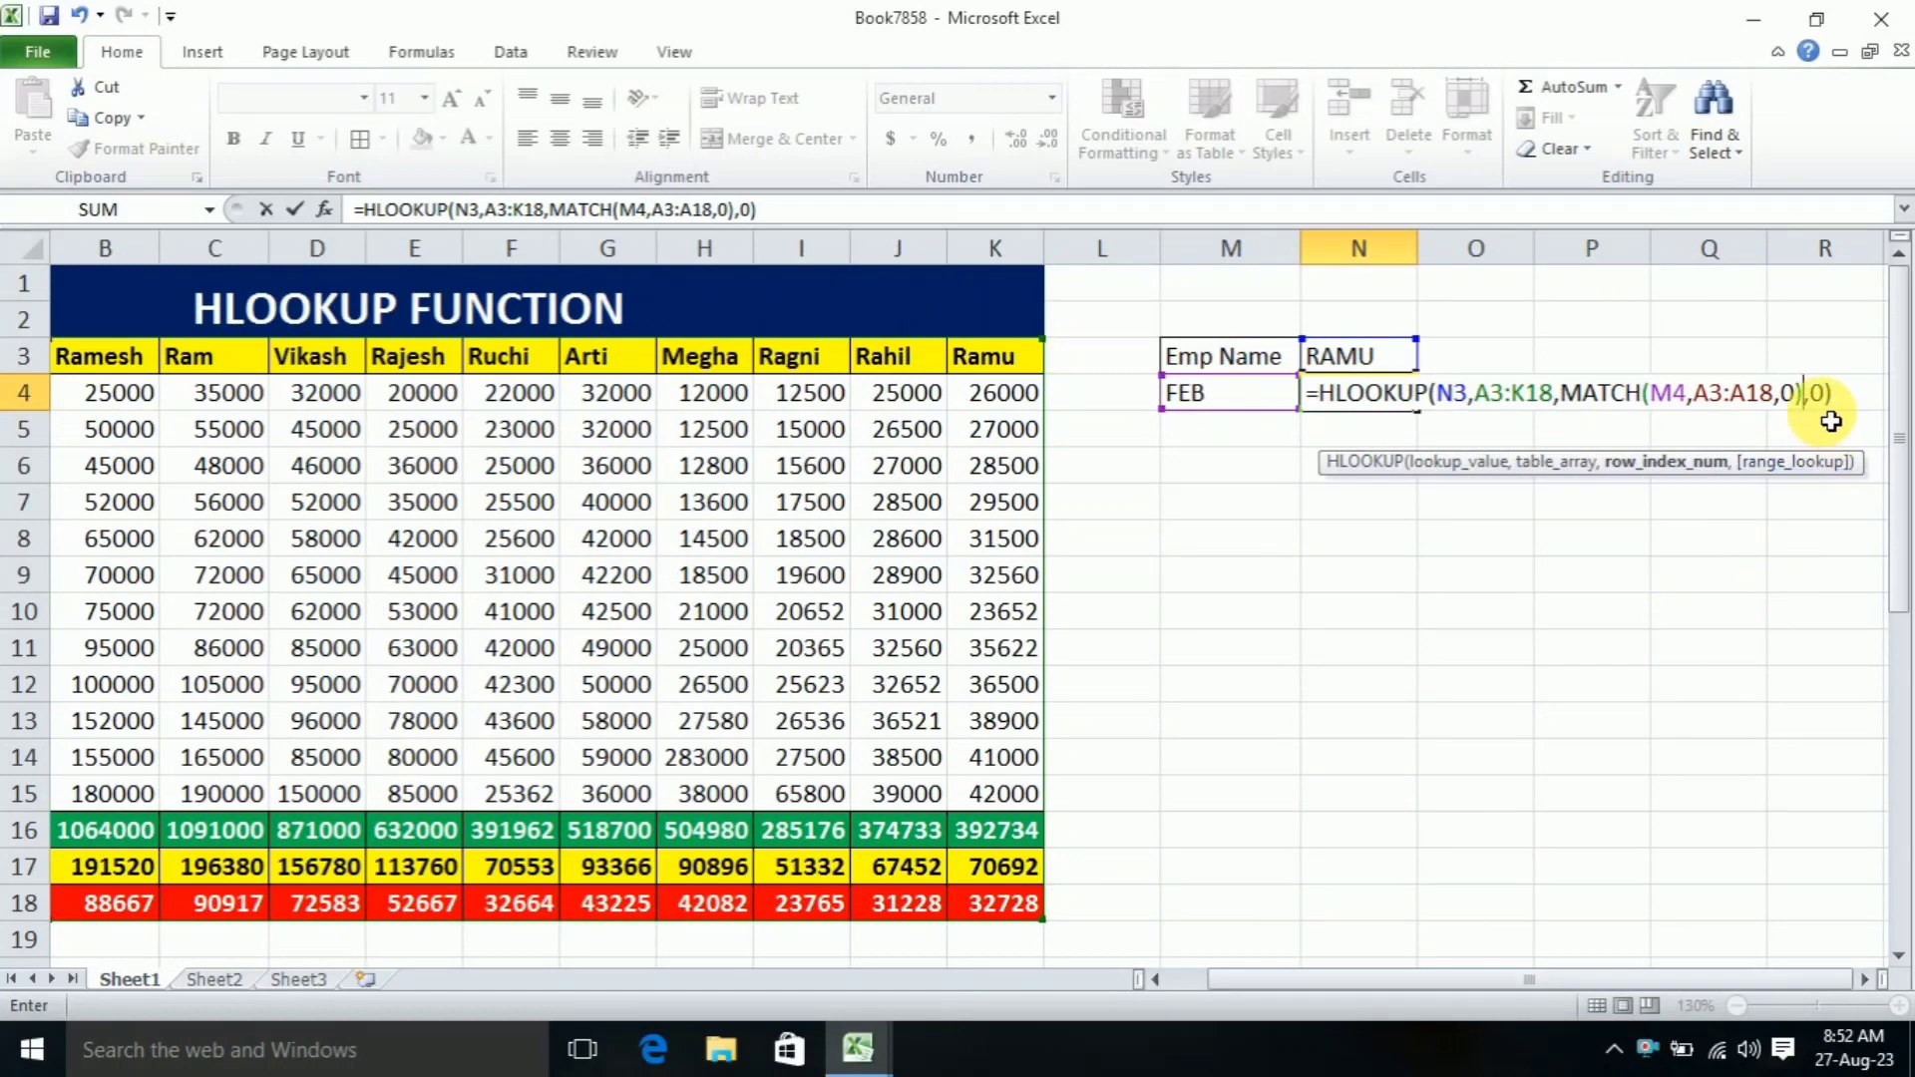
{"action": "key", "text": "Return"}
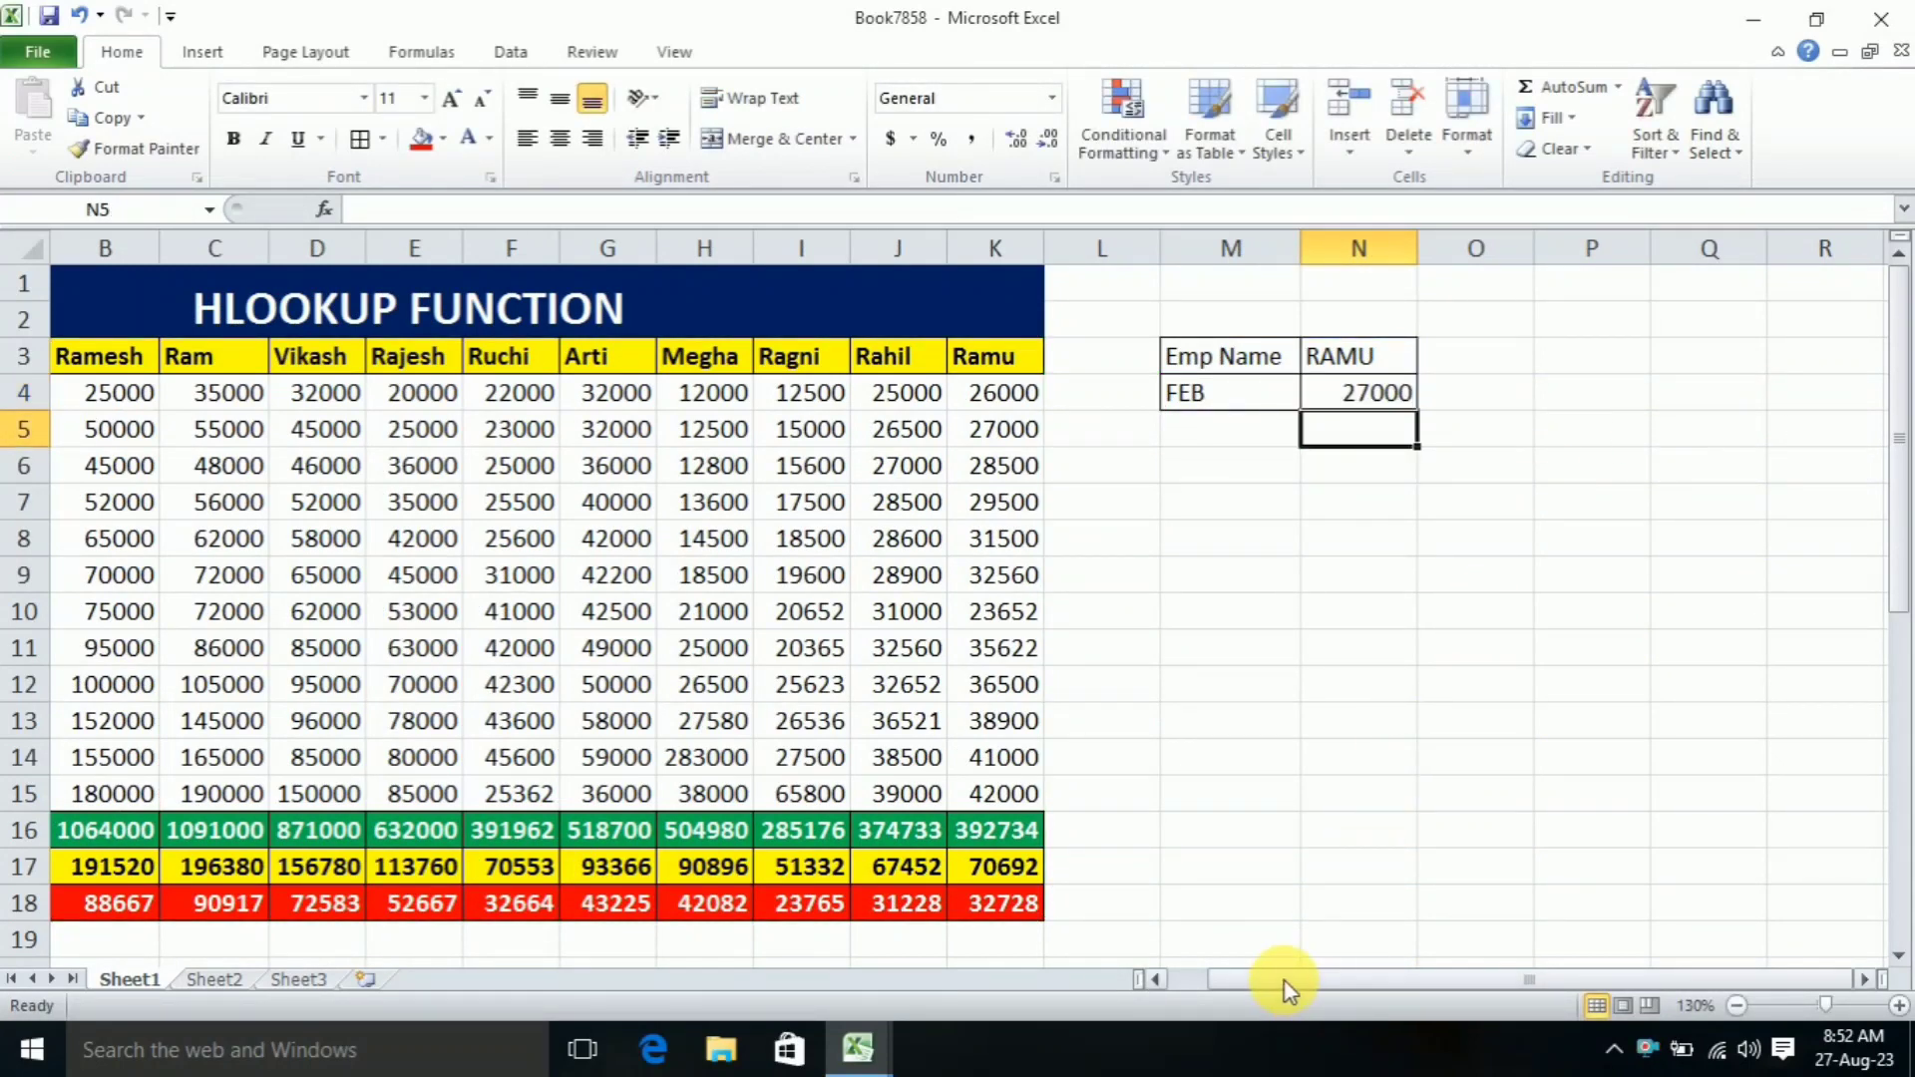
Step: Replace the lookup name in N3 with the employee name heading column G
{"action": "left_click", "coordinate": [1155, 981]}
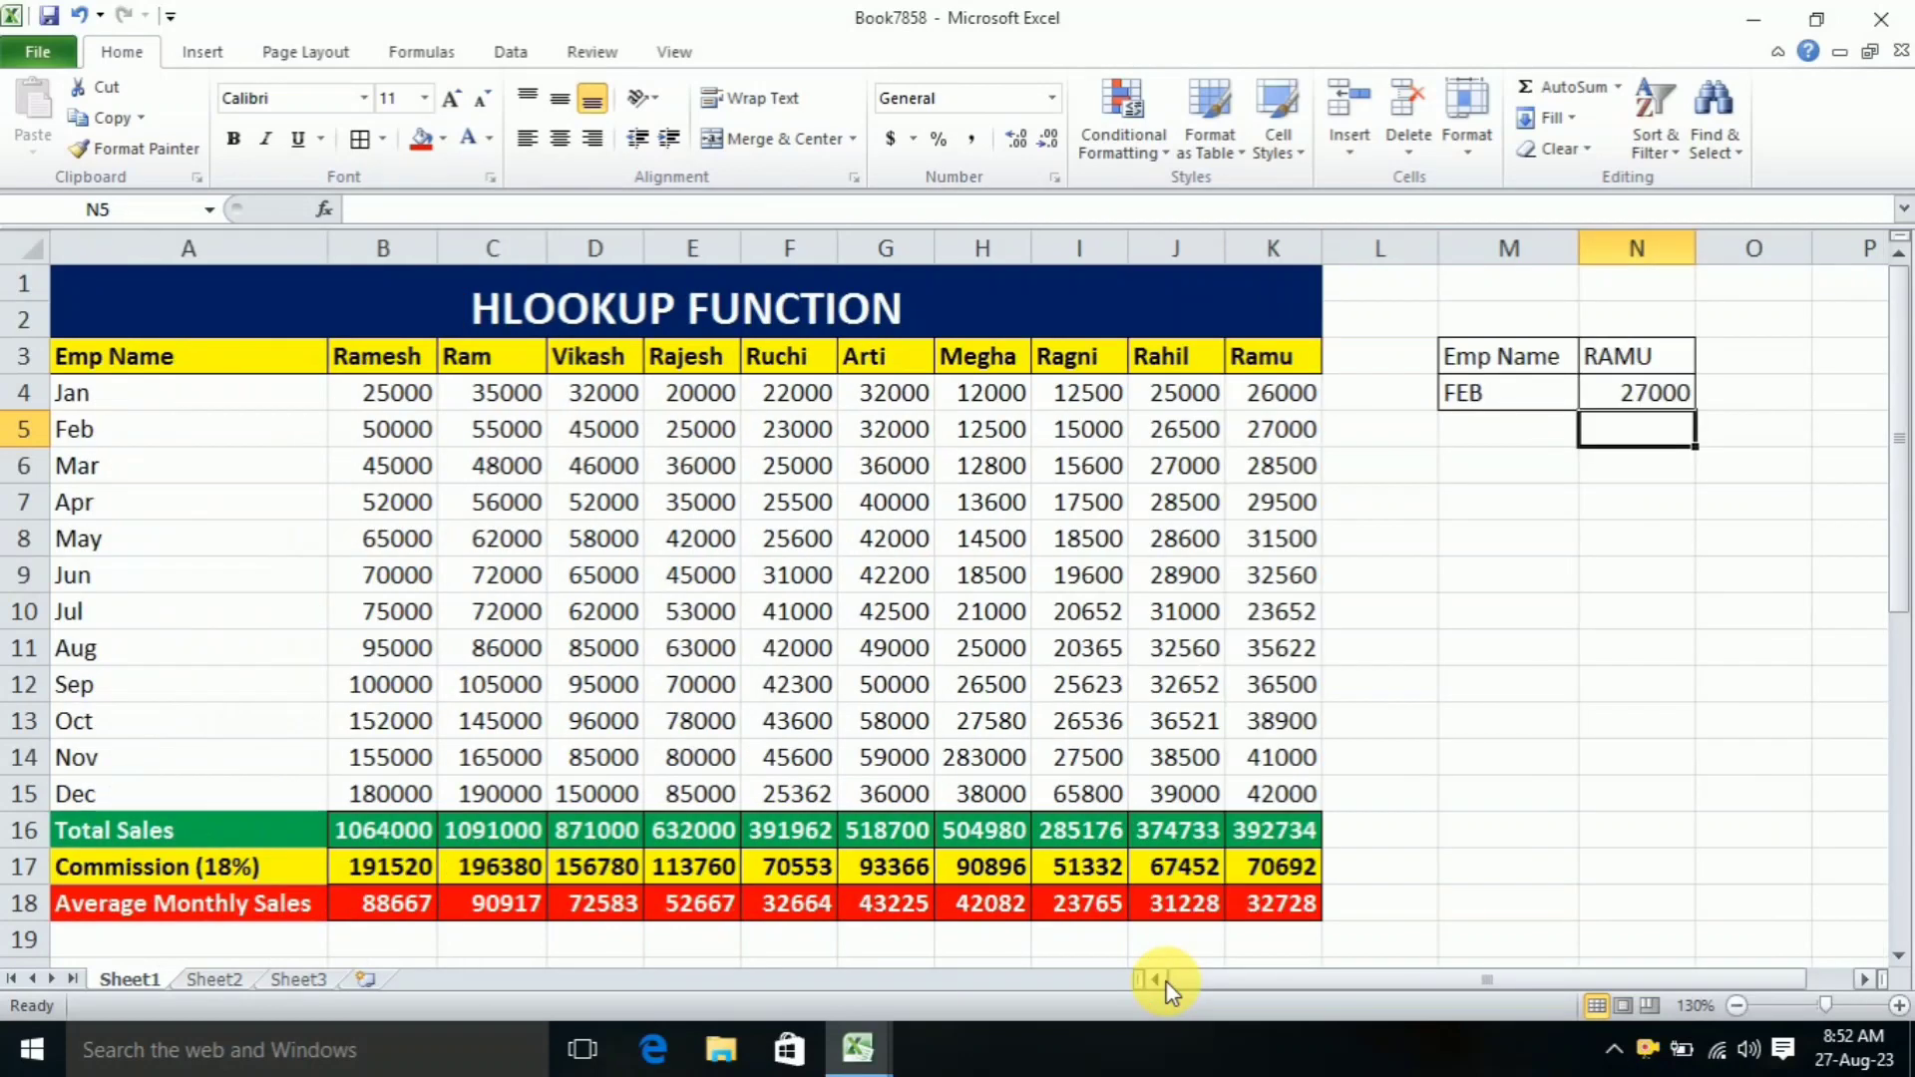
{"action": "left_click", "coordinate": [1655, 367]}
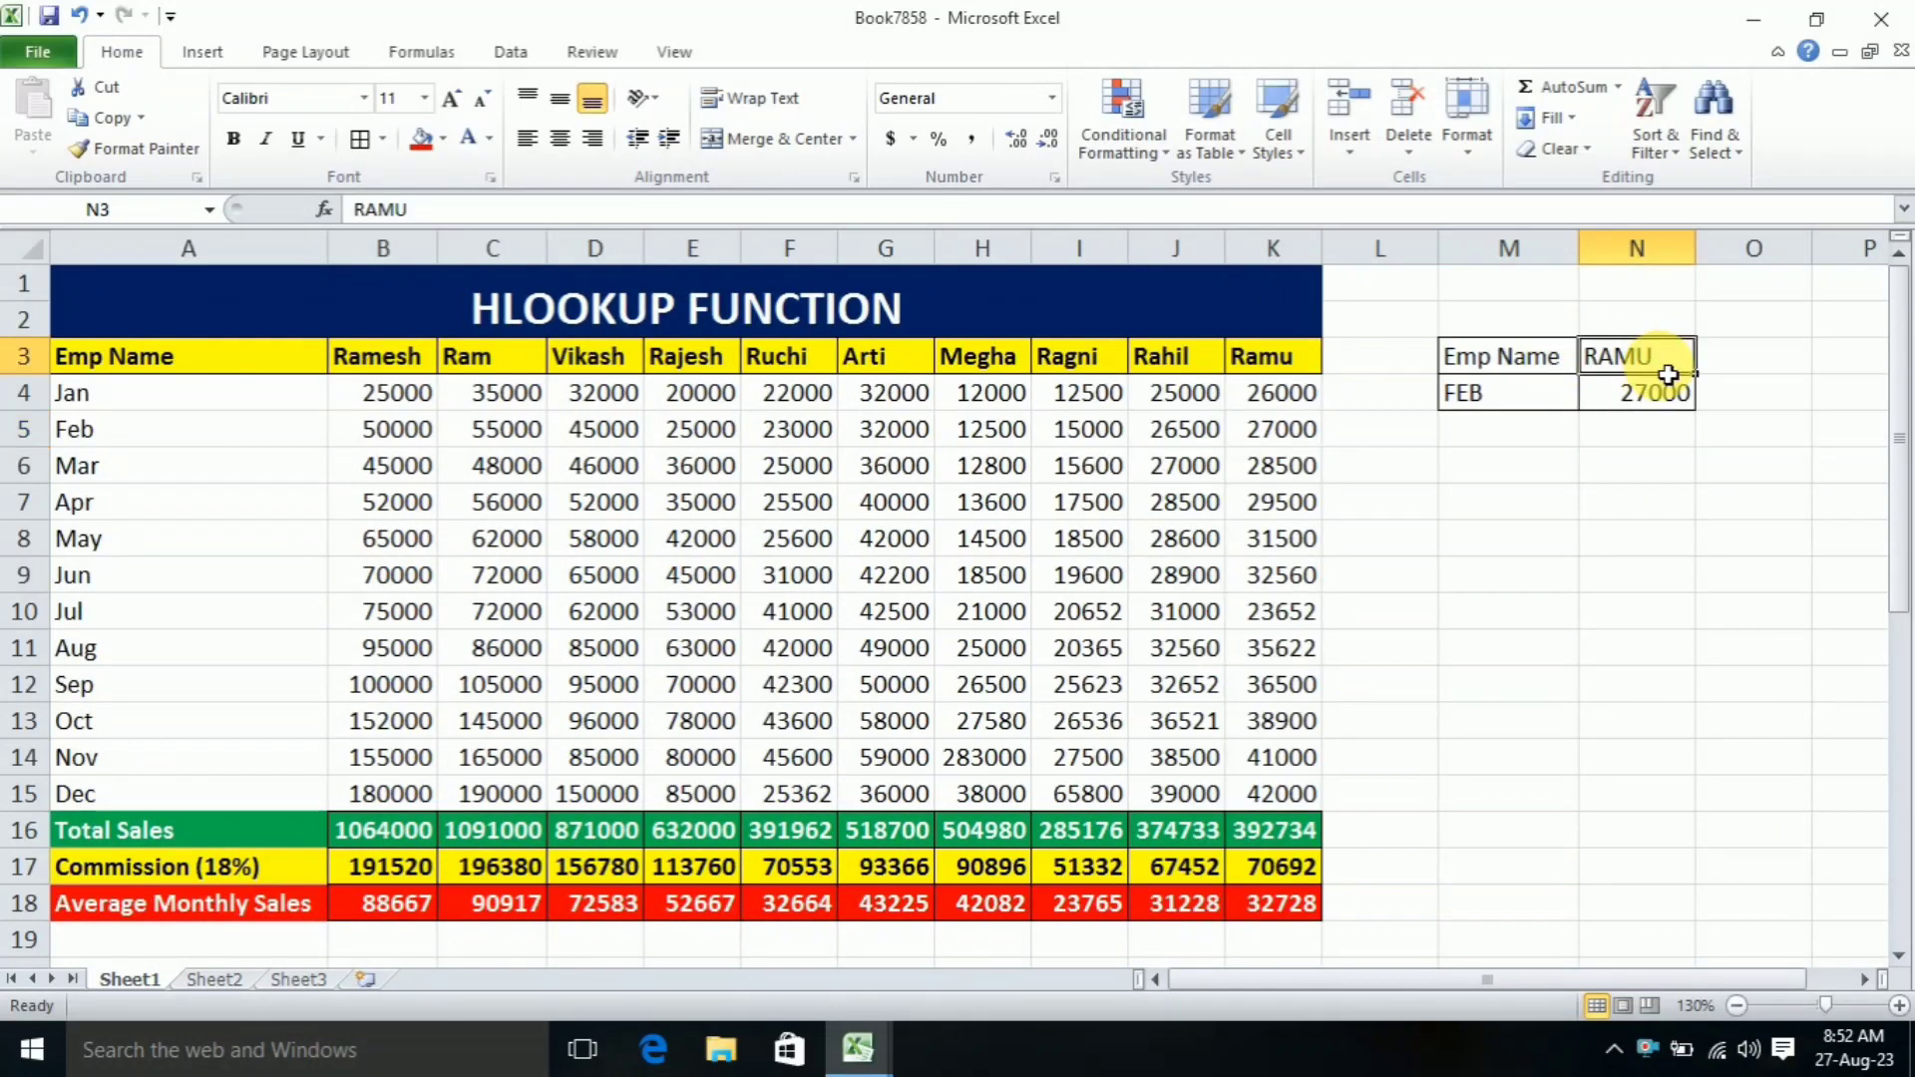
{"action": "double_click", "coordinate": [1648, 361]}
{"action": "double_click", "coordinate": [1644, 359]}
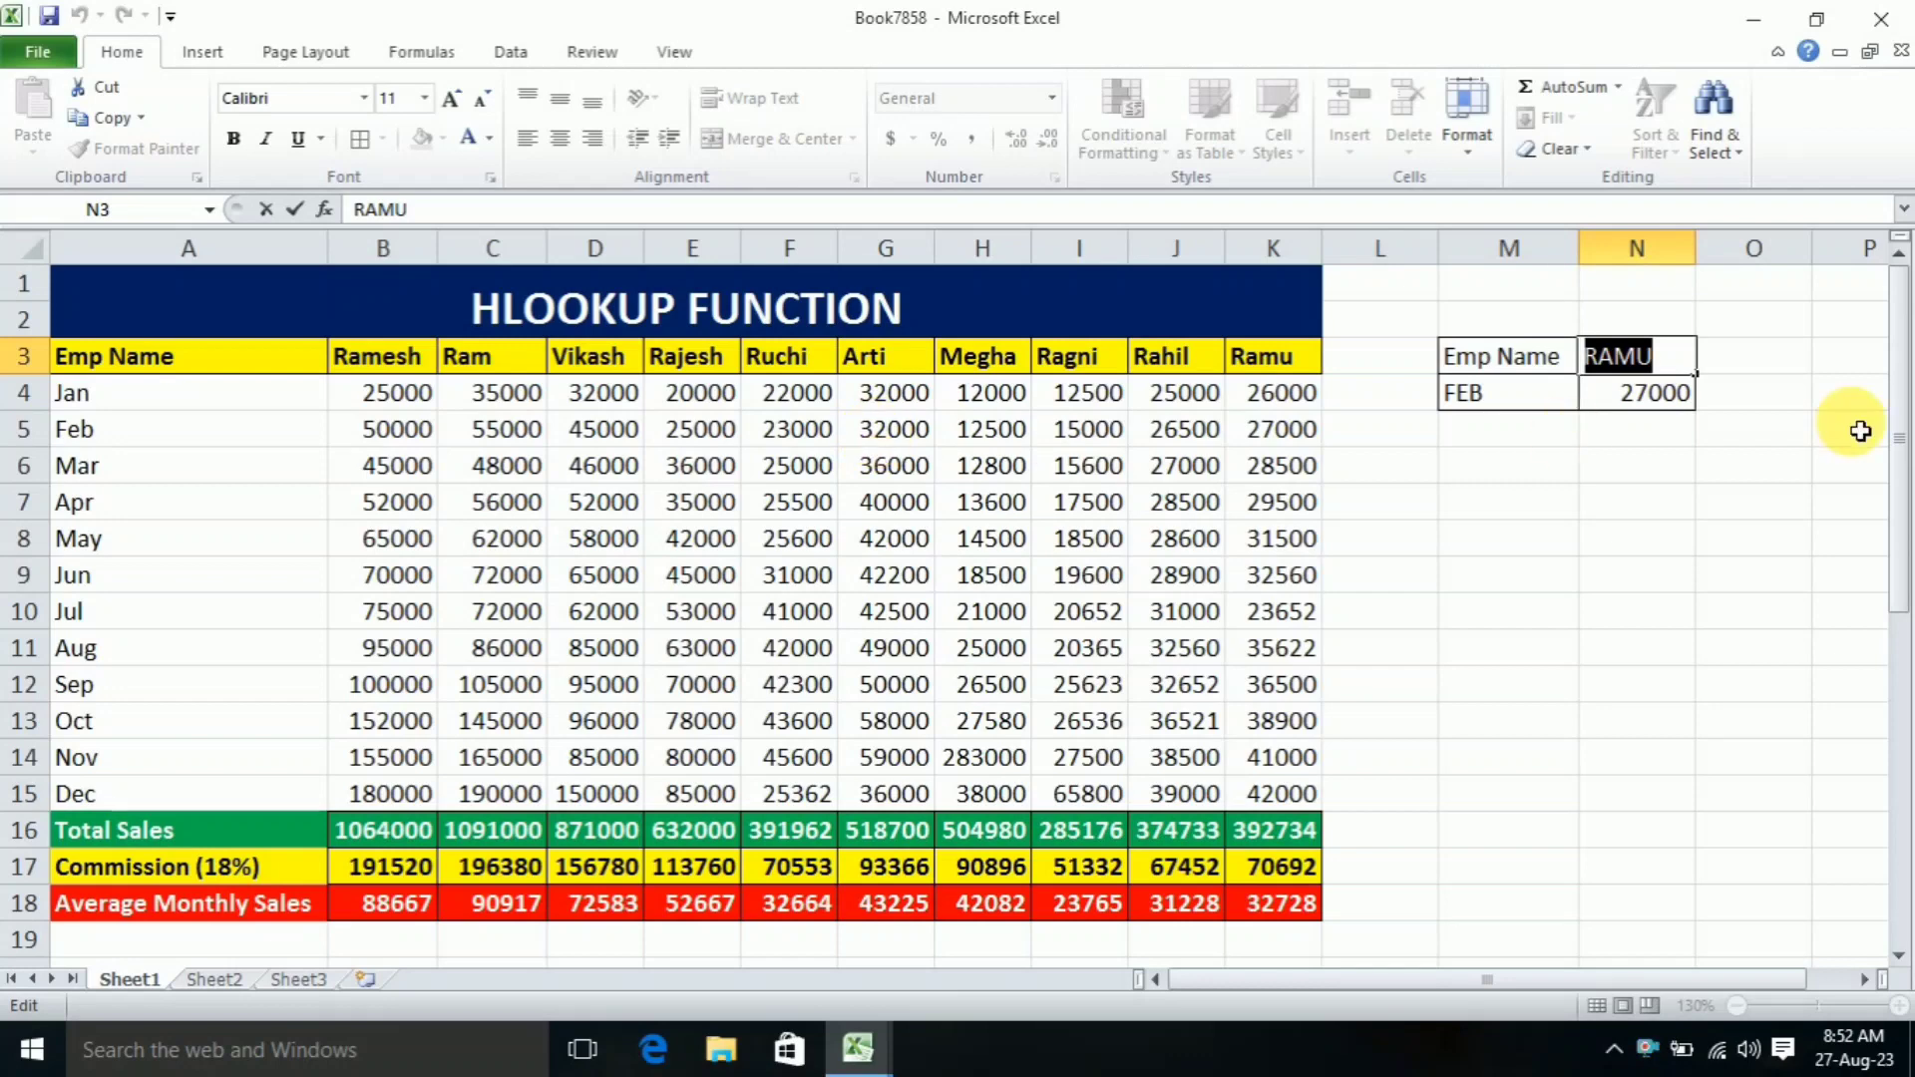
{"action": "type", "text": "ARTI"}
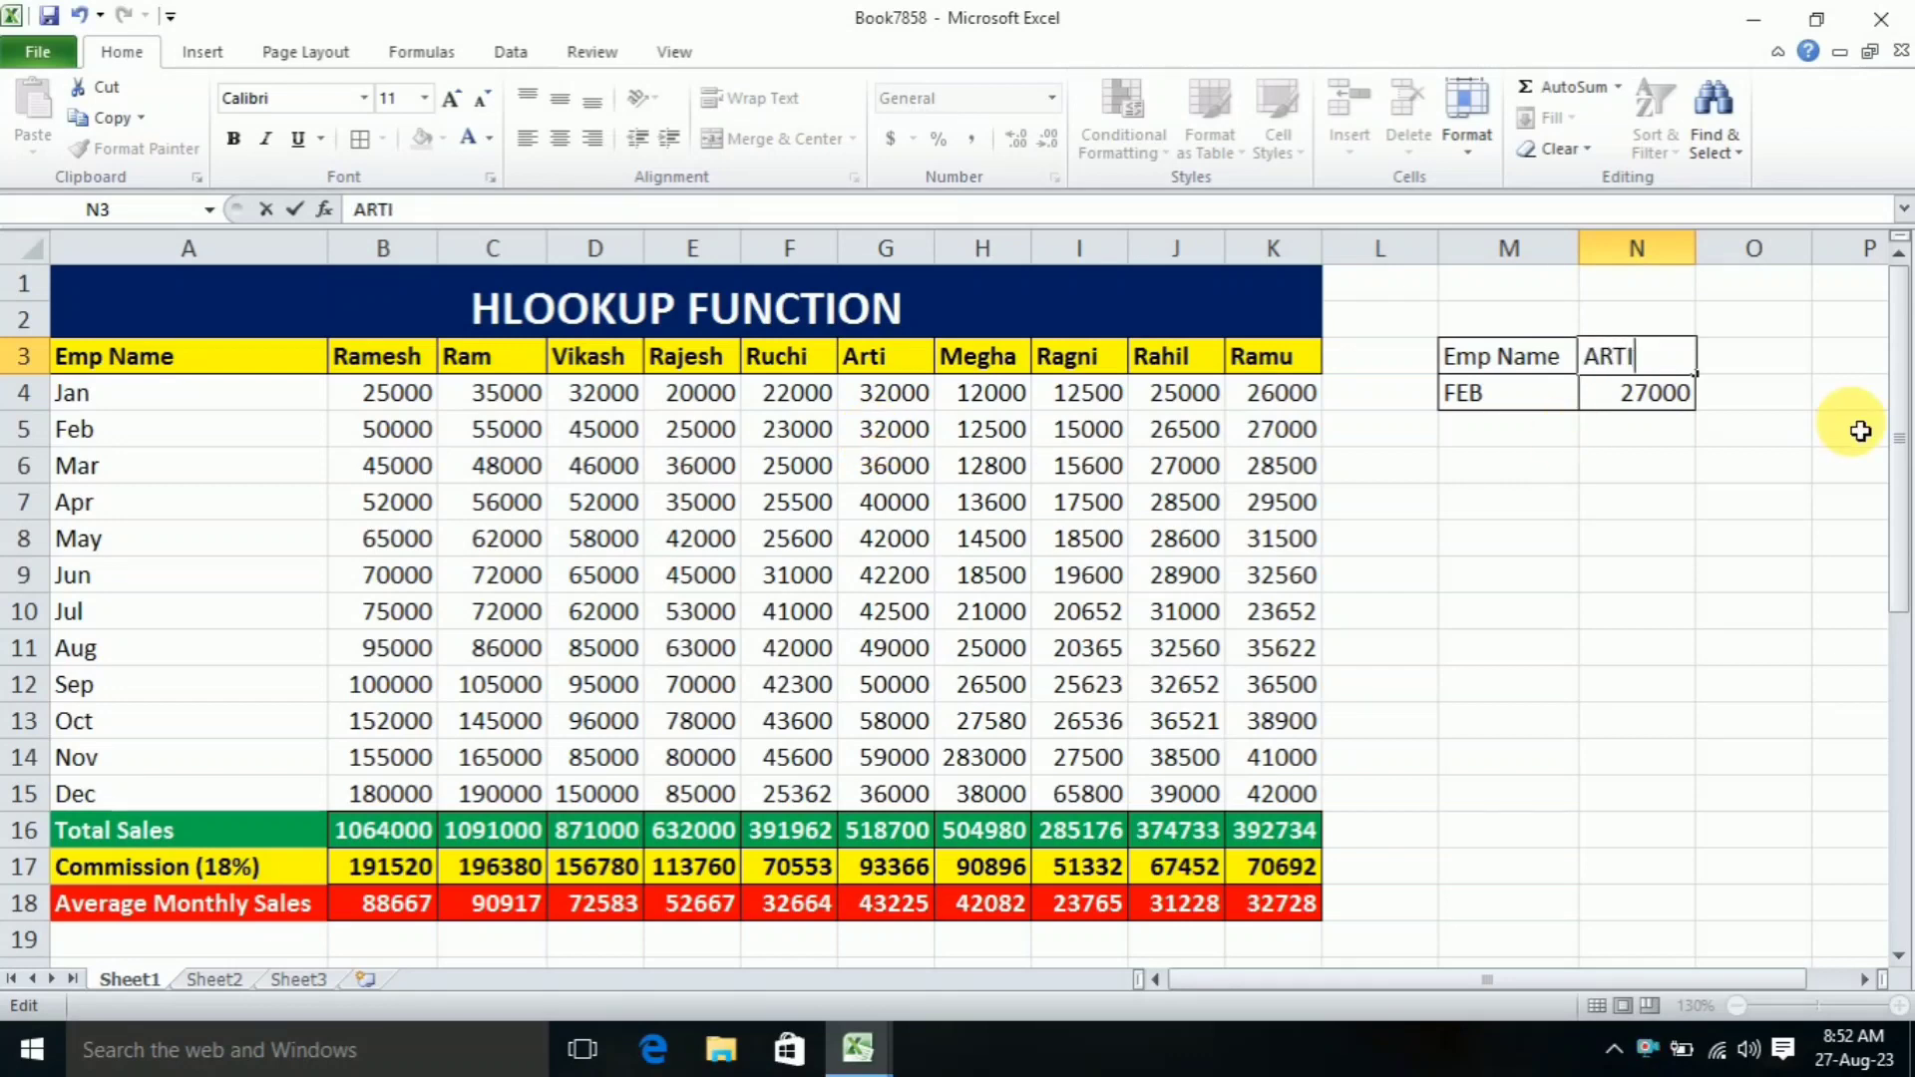
{"action": "key", "text": "Return"}
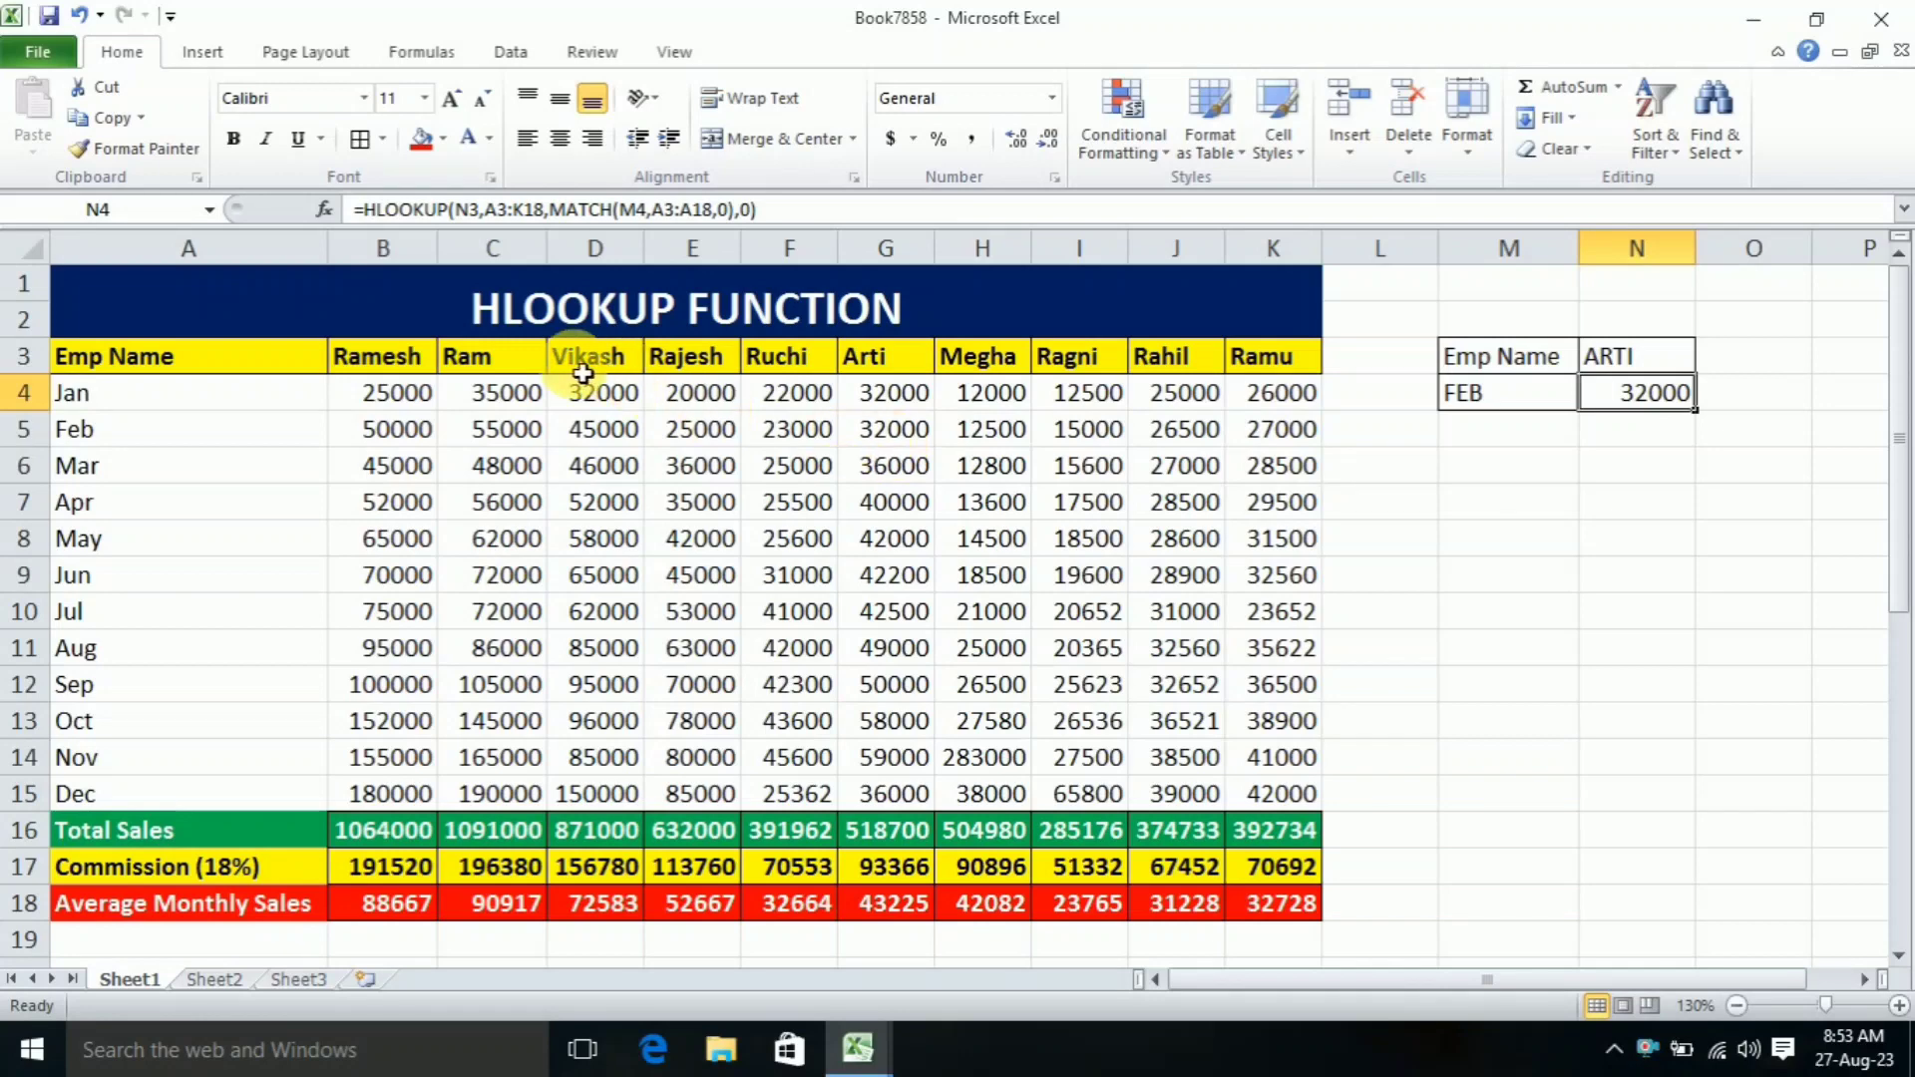
Step: Change the lookup name in N3 to the employee name heading column D
{"action": "left_click", "coordinate": [1648, 371]}
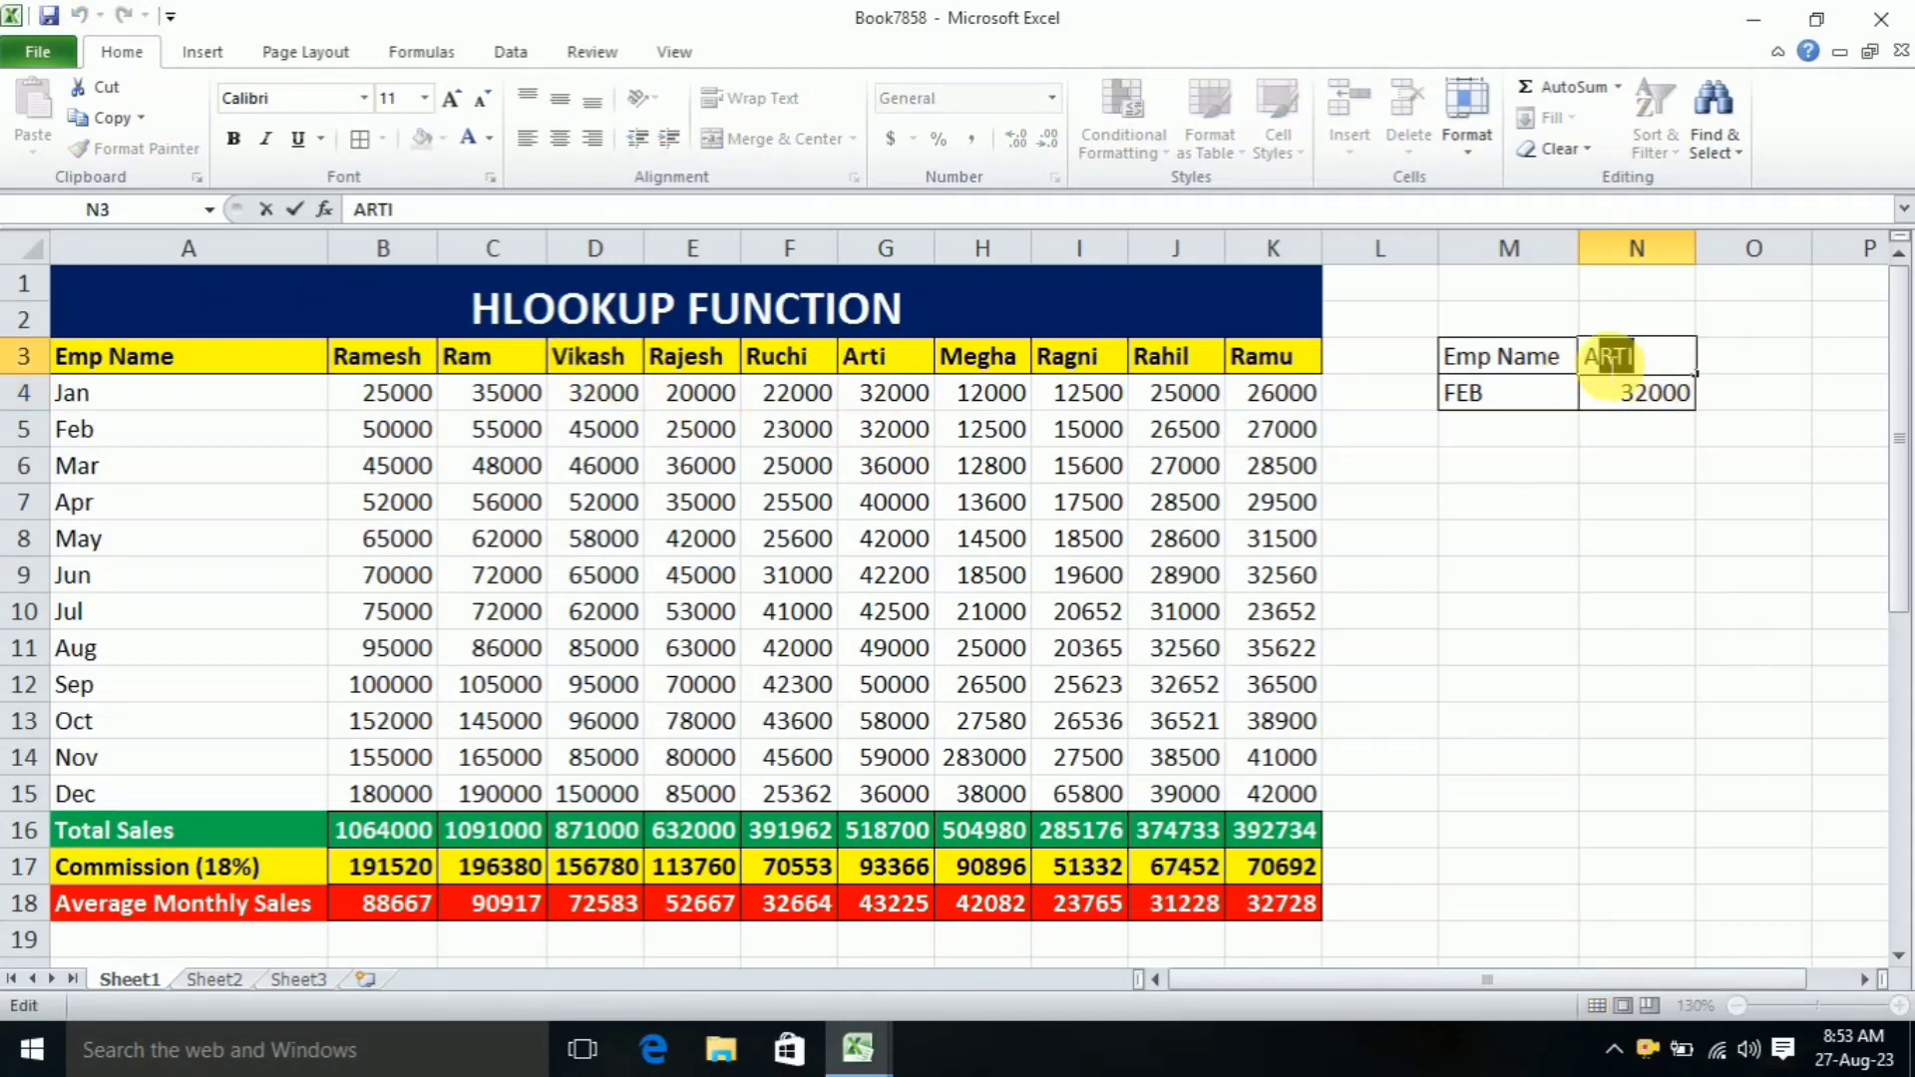
{"action": "type", "text": "VIKASH"}
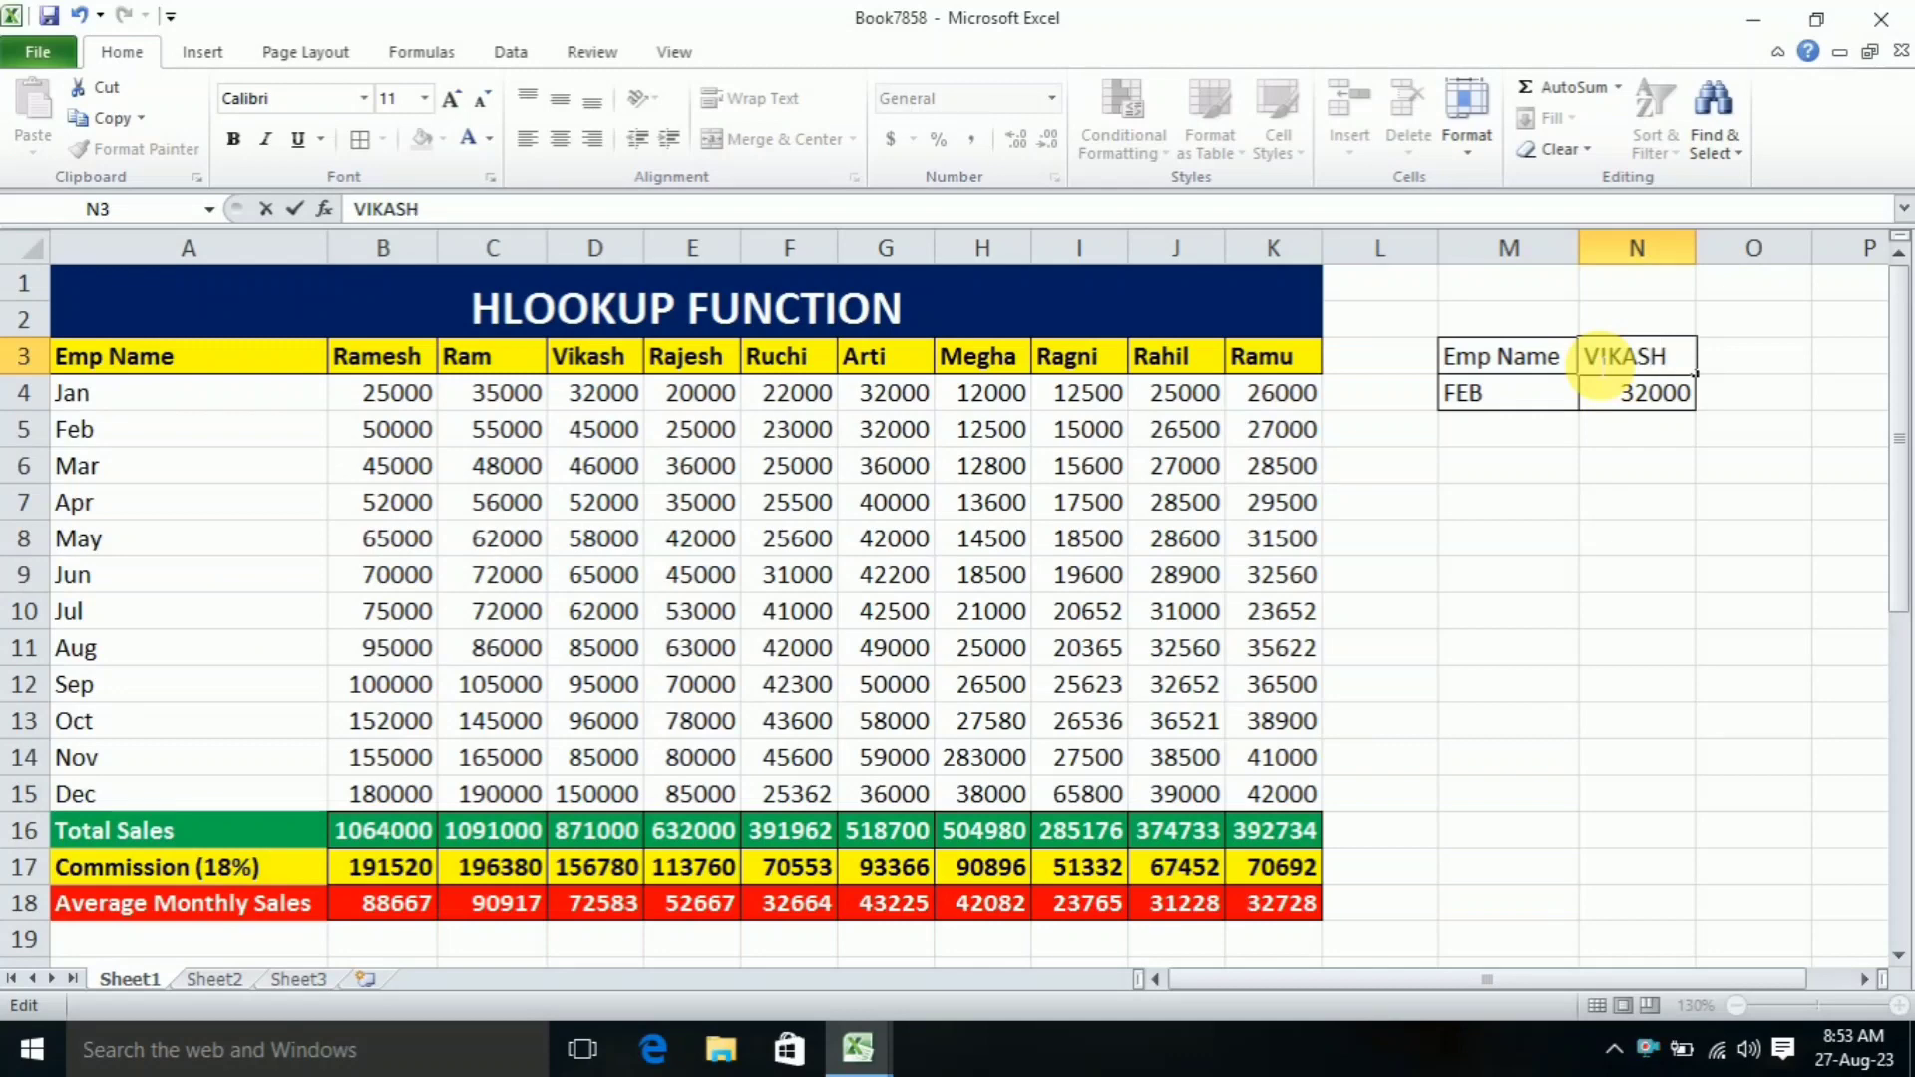
{"action": "key", "text": "Return"}
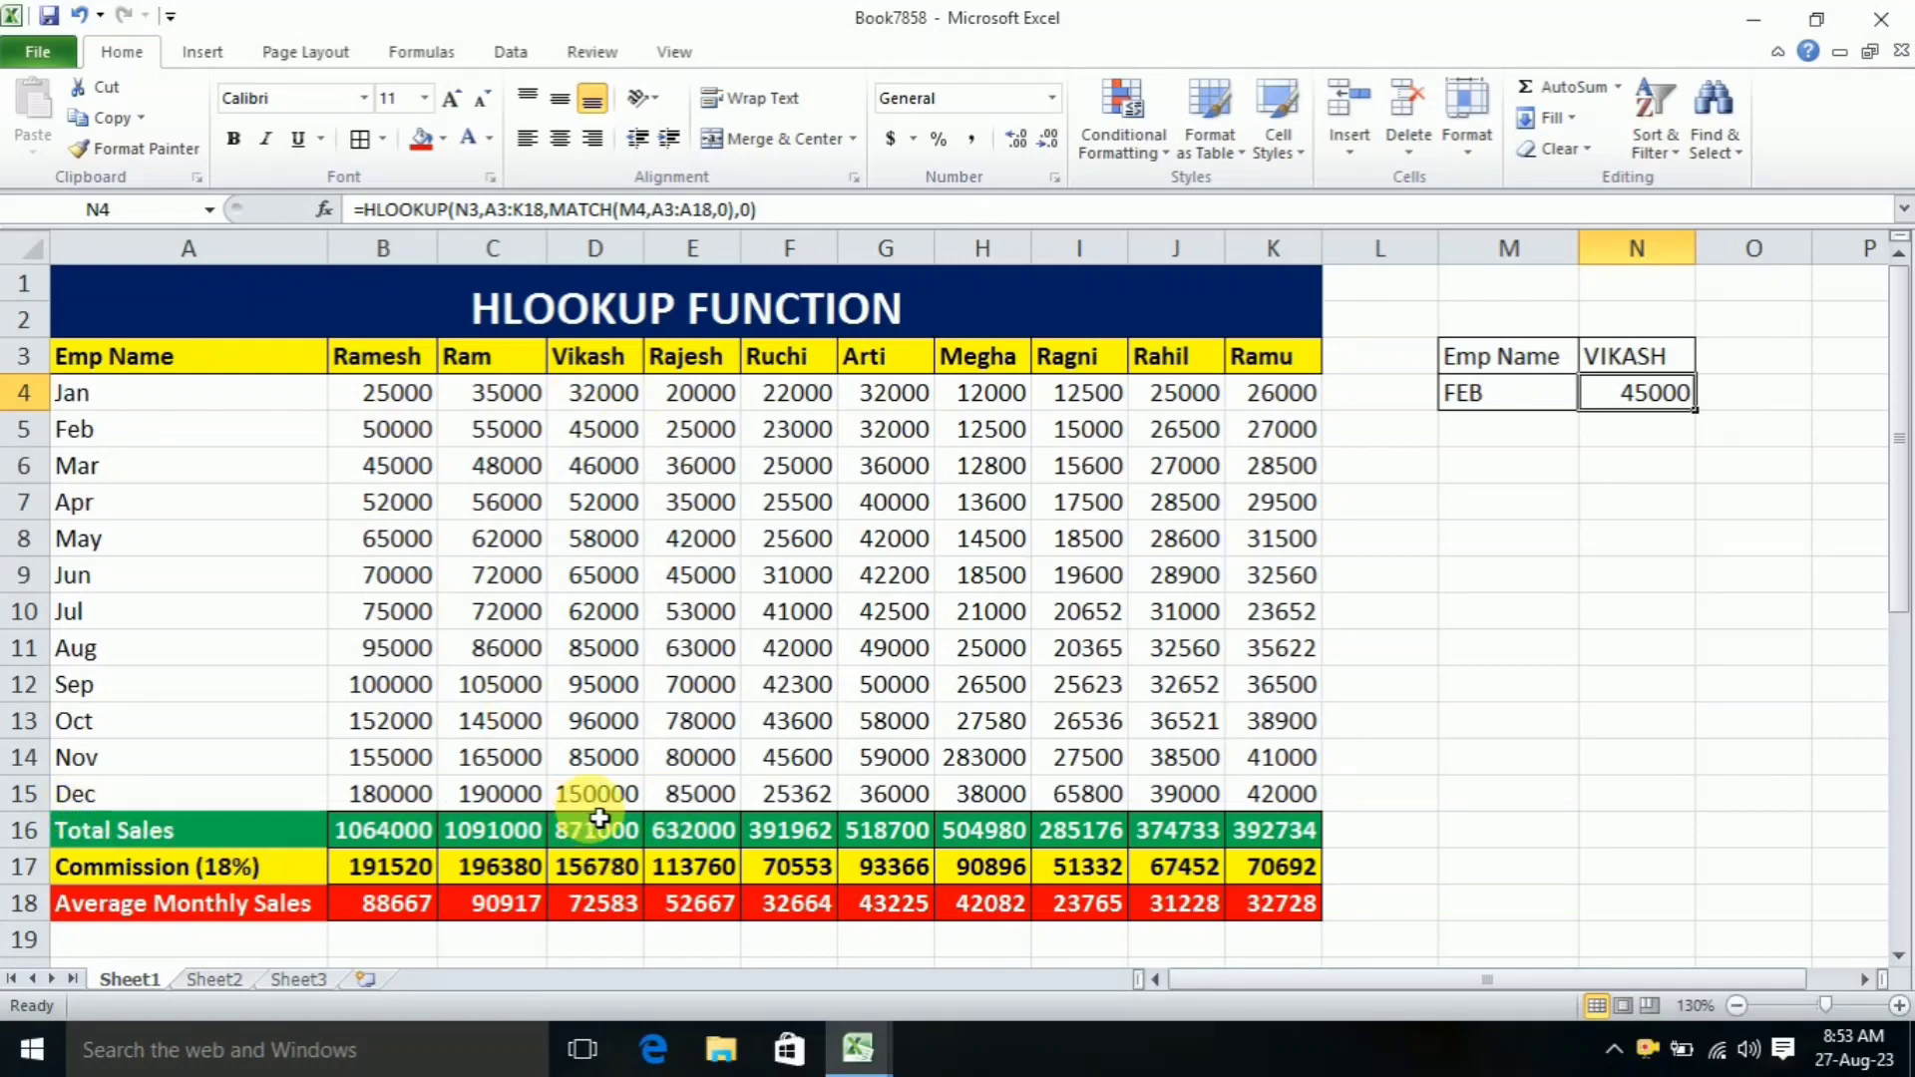
Step: Set the lookup month in M4 to DEC
{"action": "left_click", "coordinate": [1556, 394]}
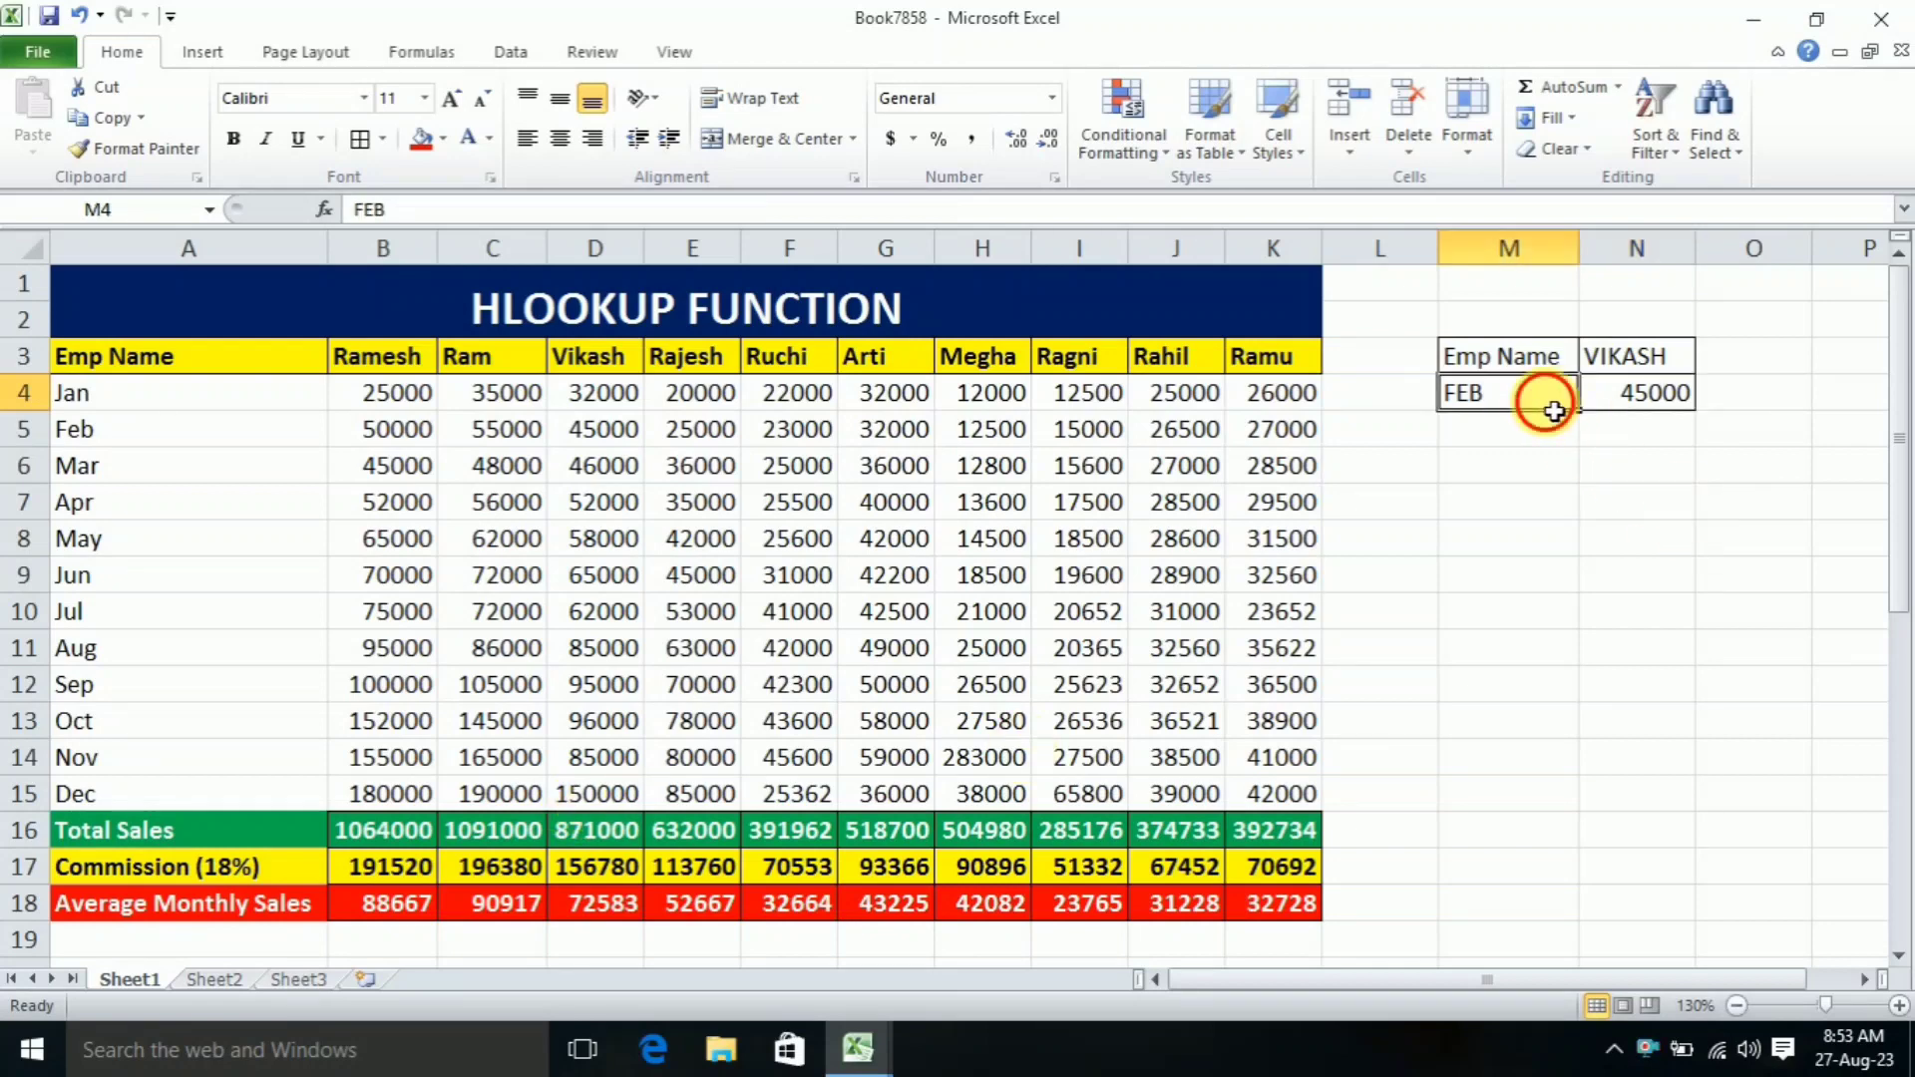
{"action": "double_click", "coordinate": [1556, 394]}
{"action": "type", "text": "DEC"}
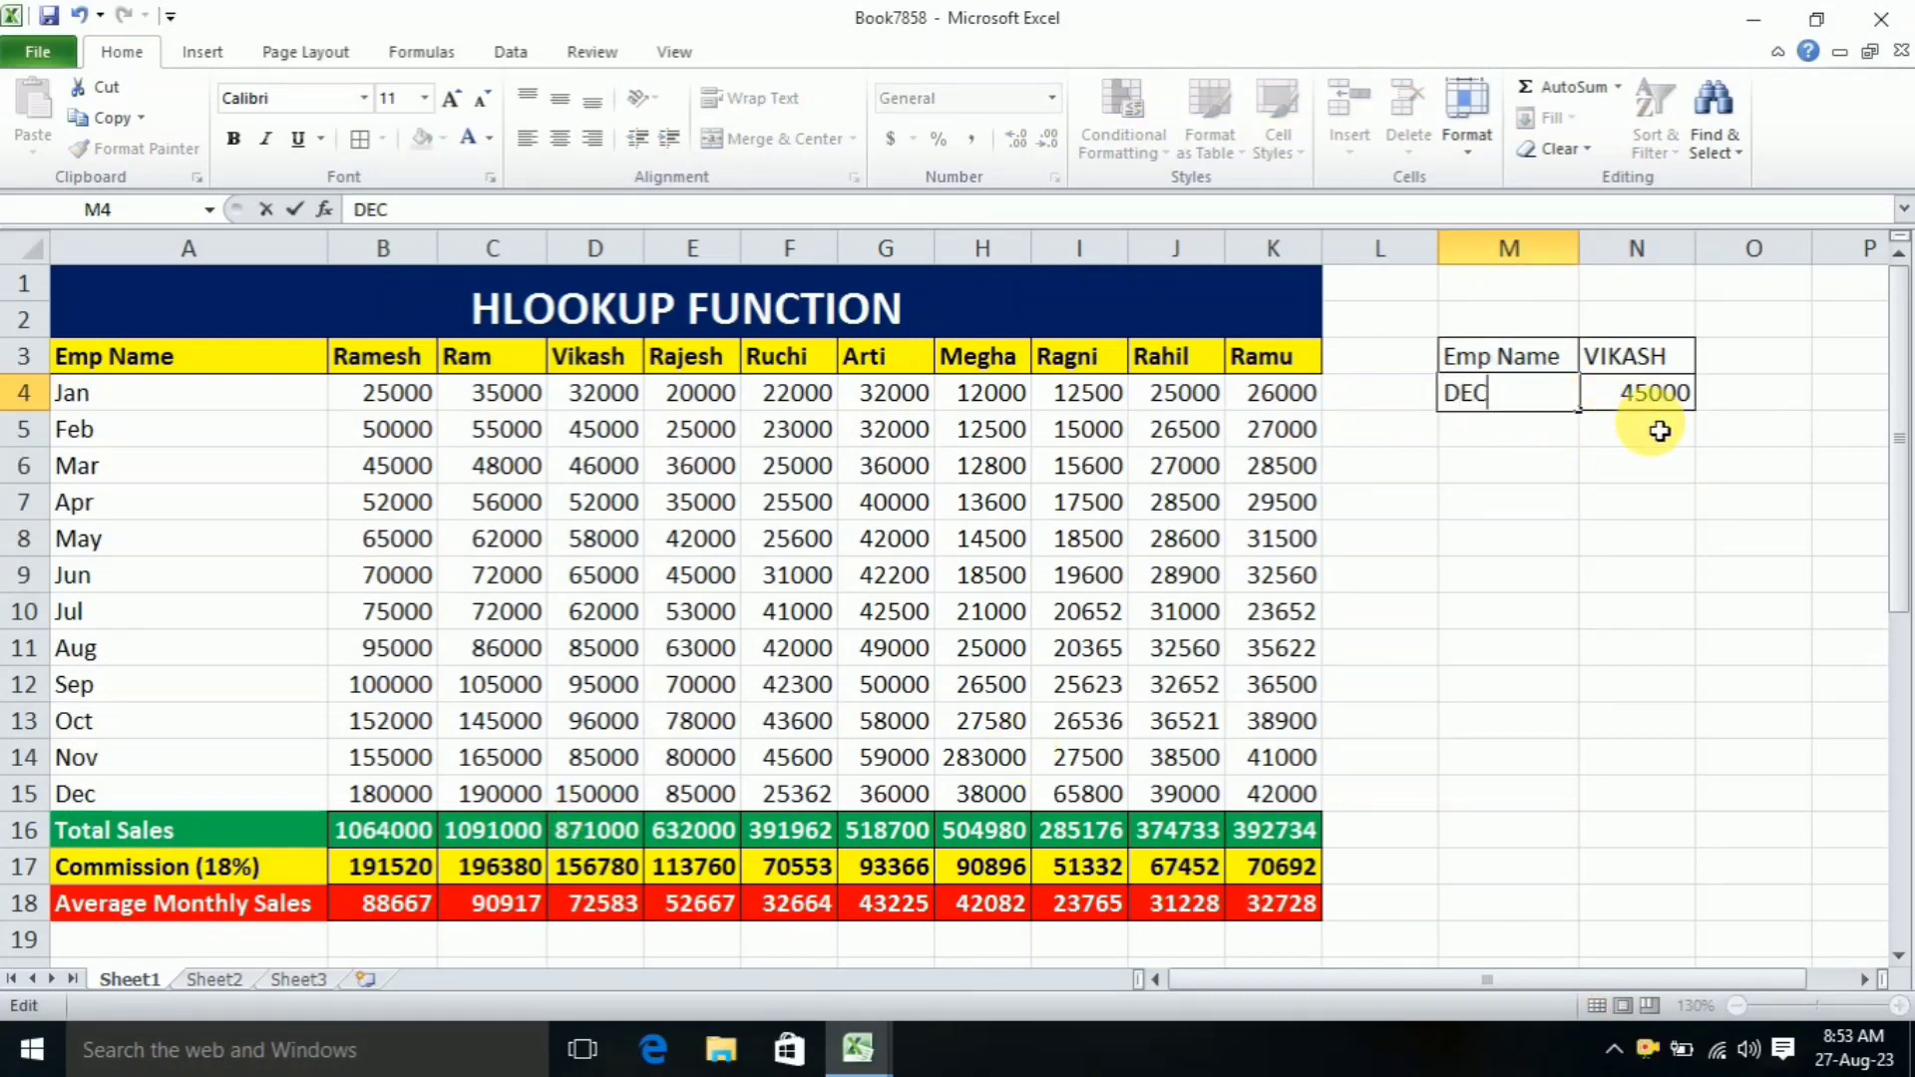
{"action": "key", "text": "Return"}
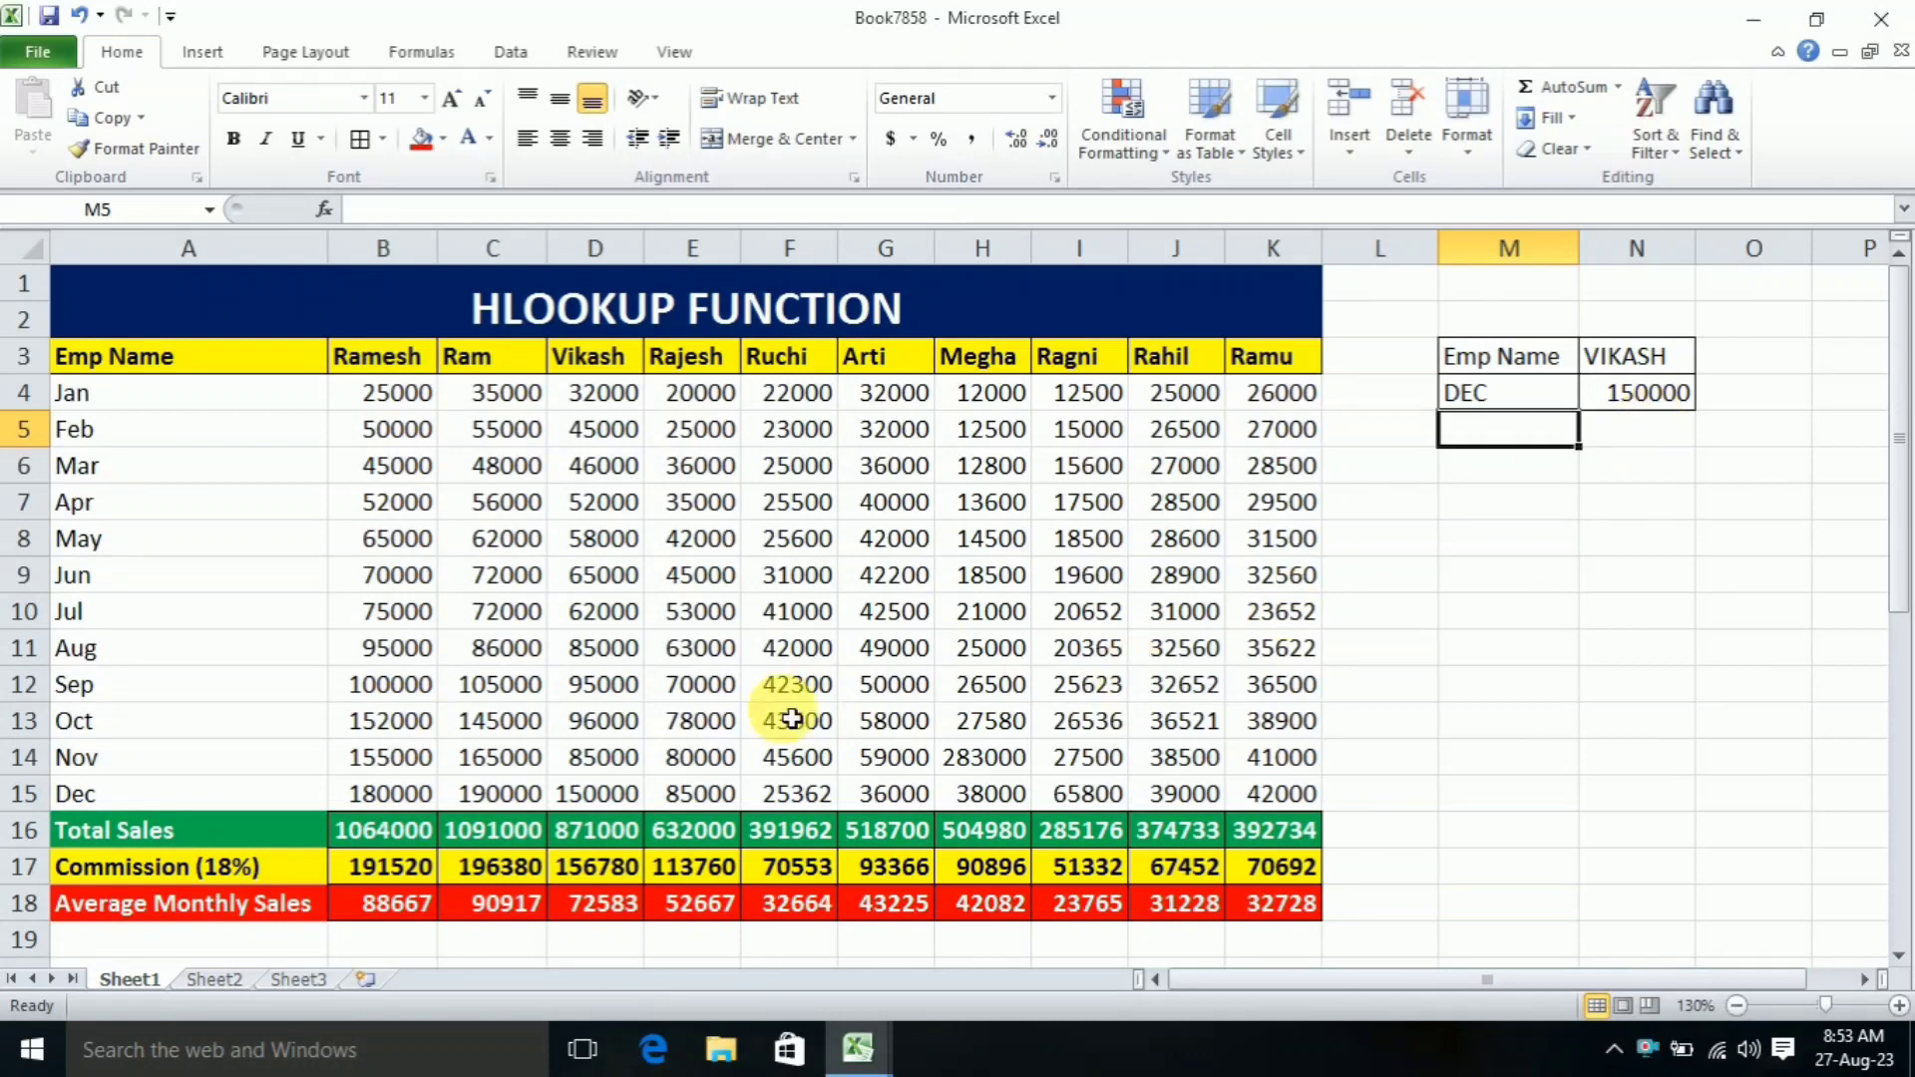
Step: Change the lookup name in N3 to the employee name heading column F
{"action": "double_click", "coordinate": [1682, 365]}
{"action": "double_click", "coordinate": [1691, 370]}
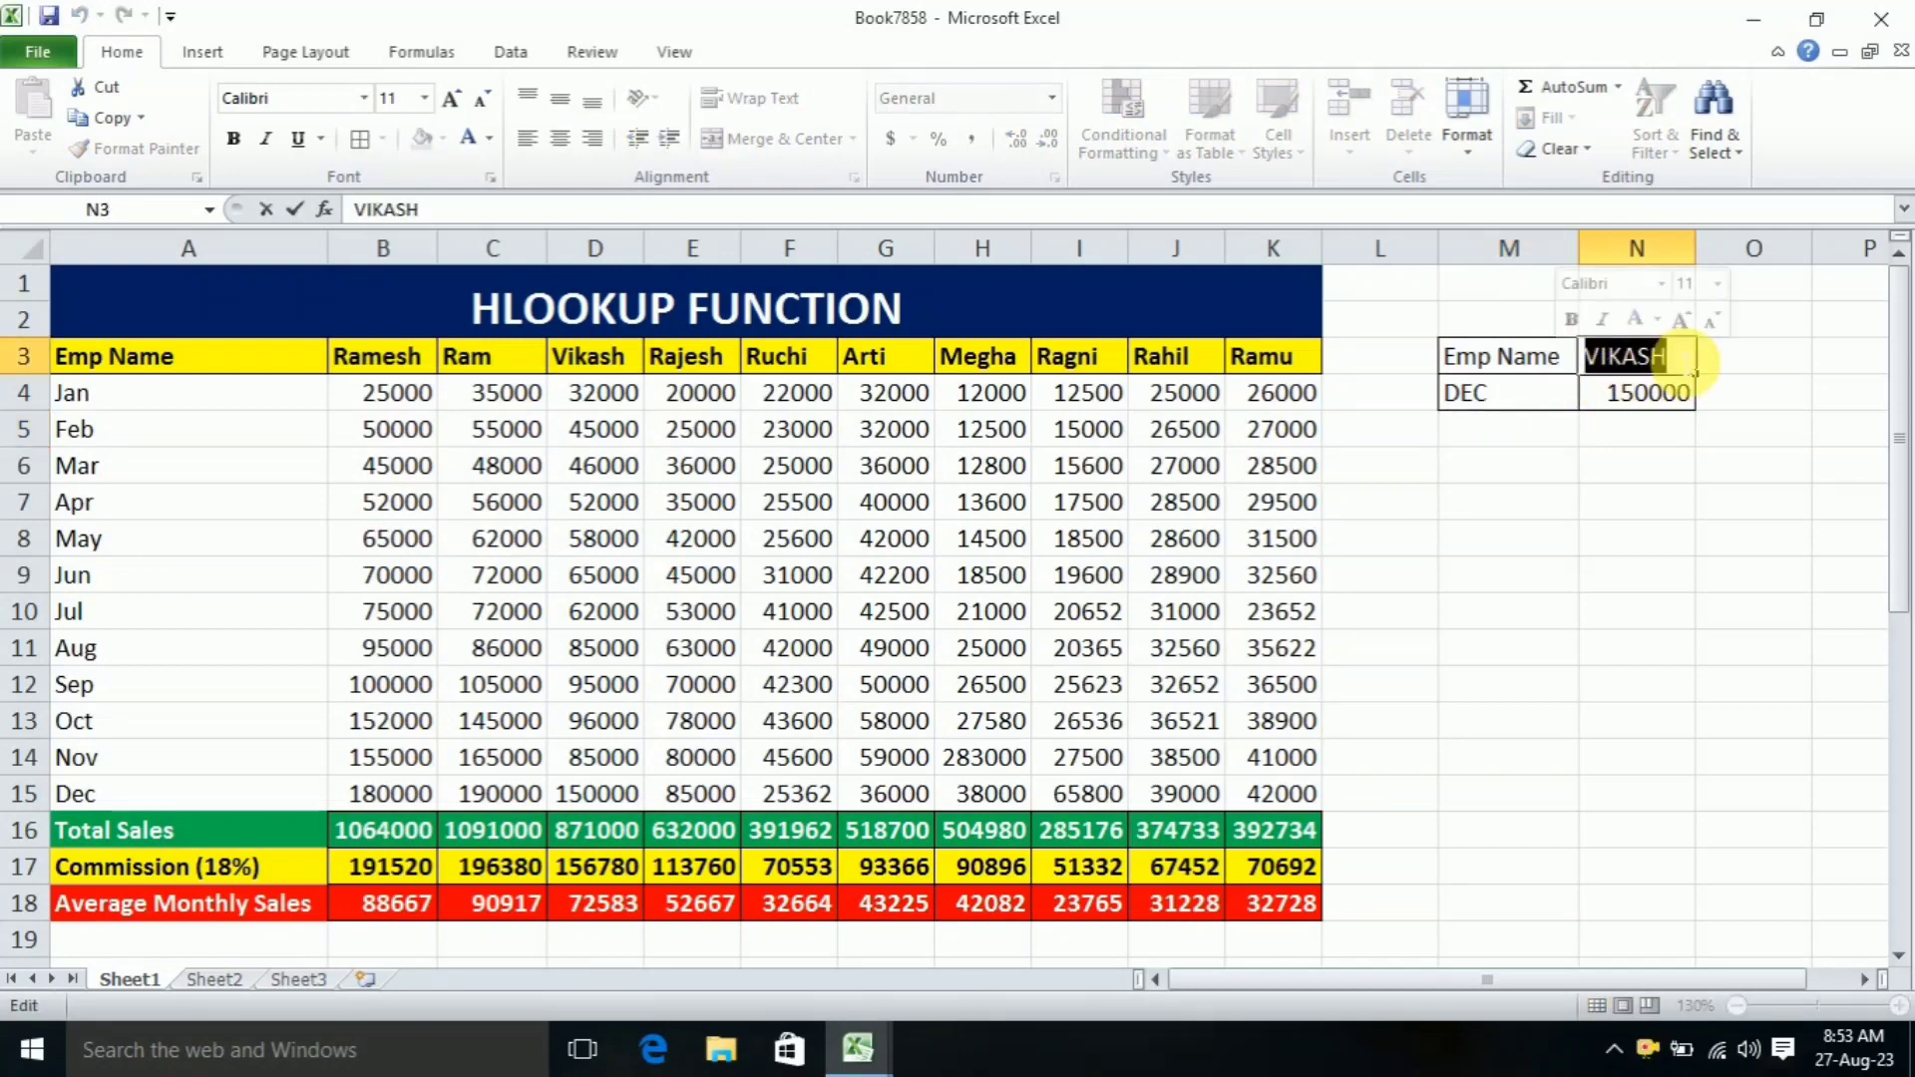
{"action": "type", "text": "RUCHI"}
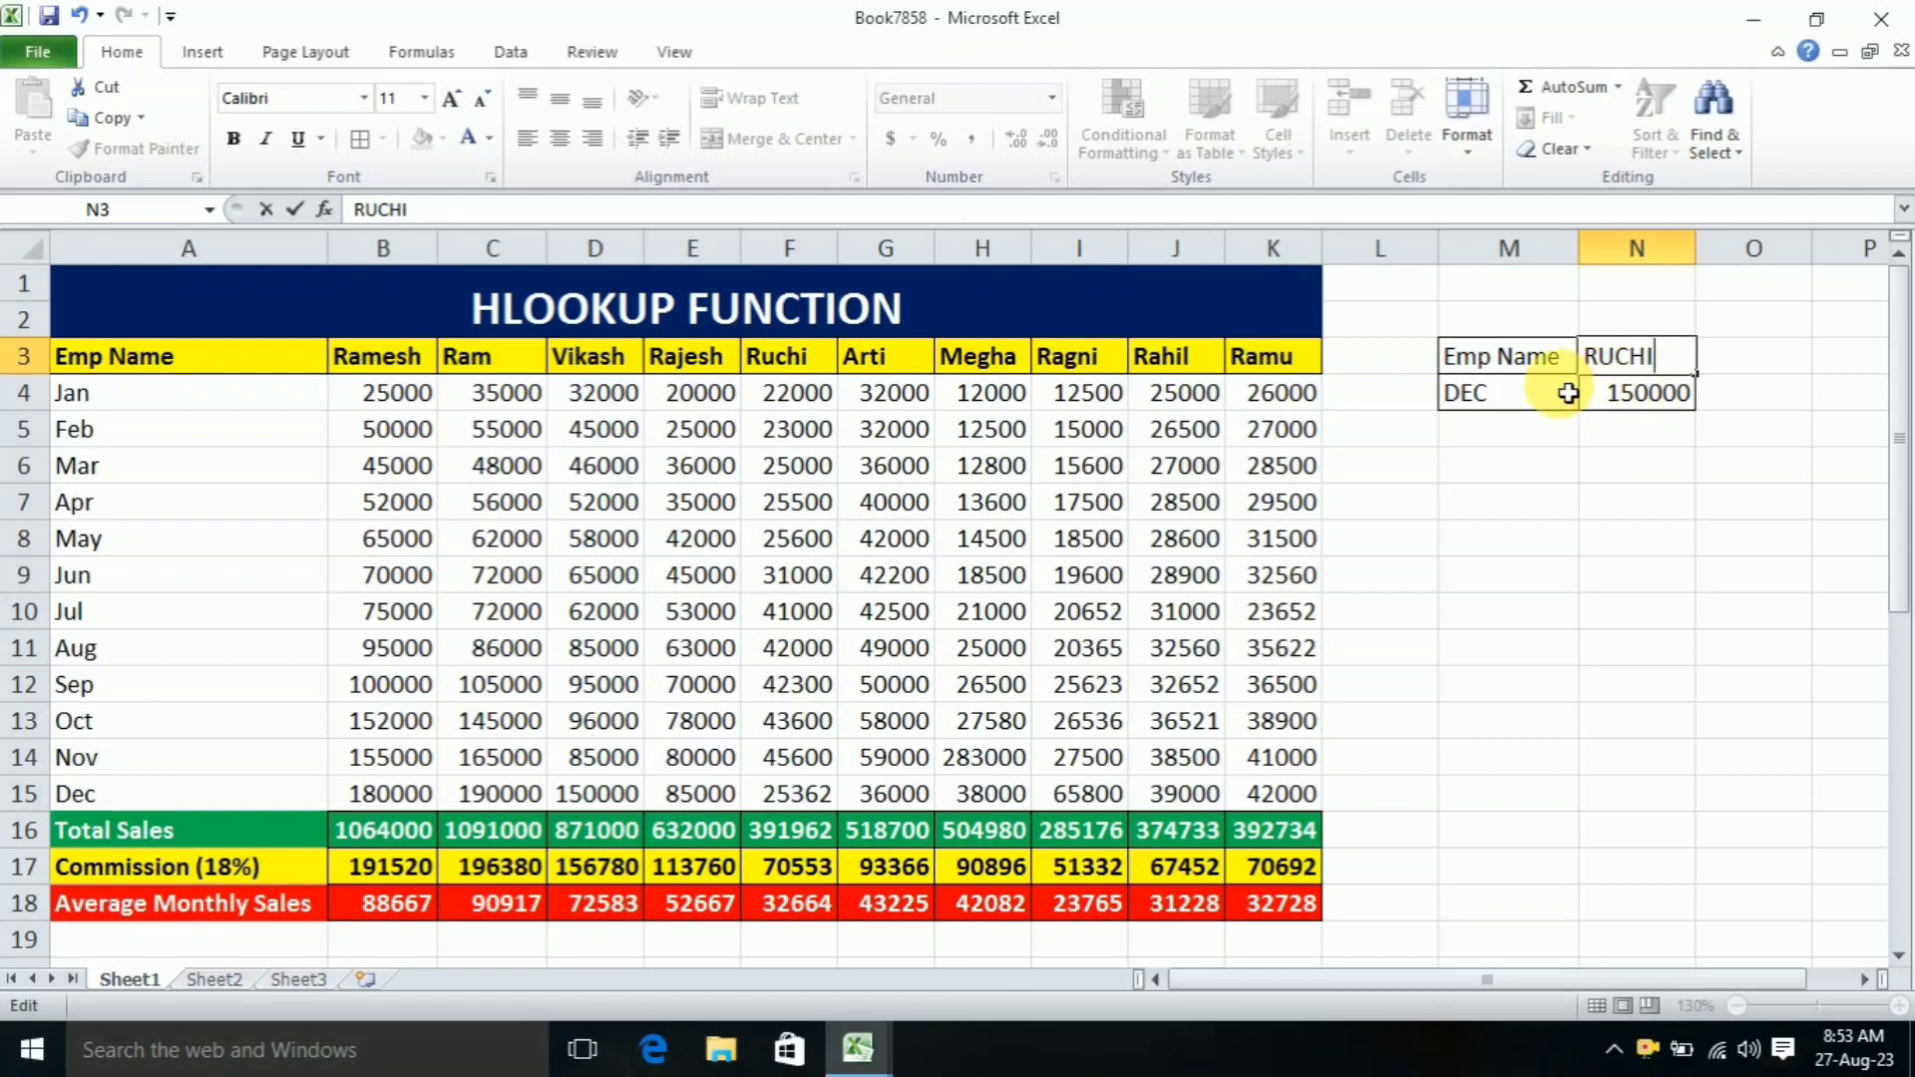
{"action": "key", "text": "Return"}
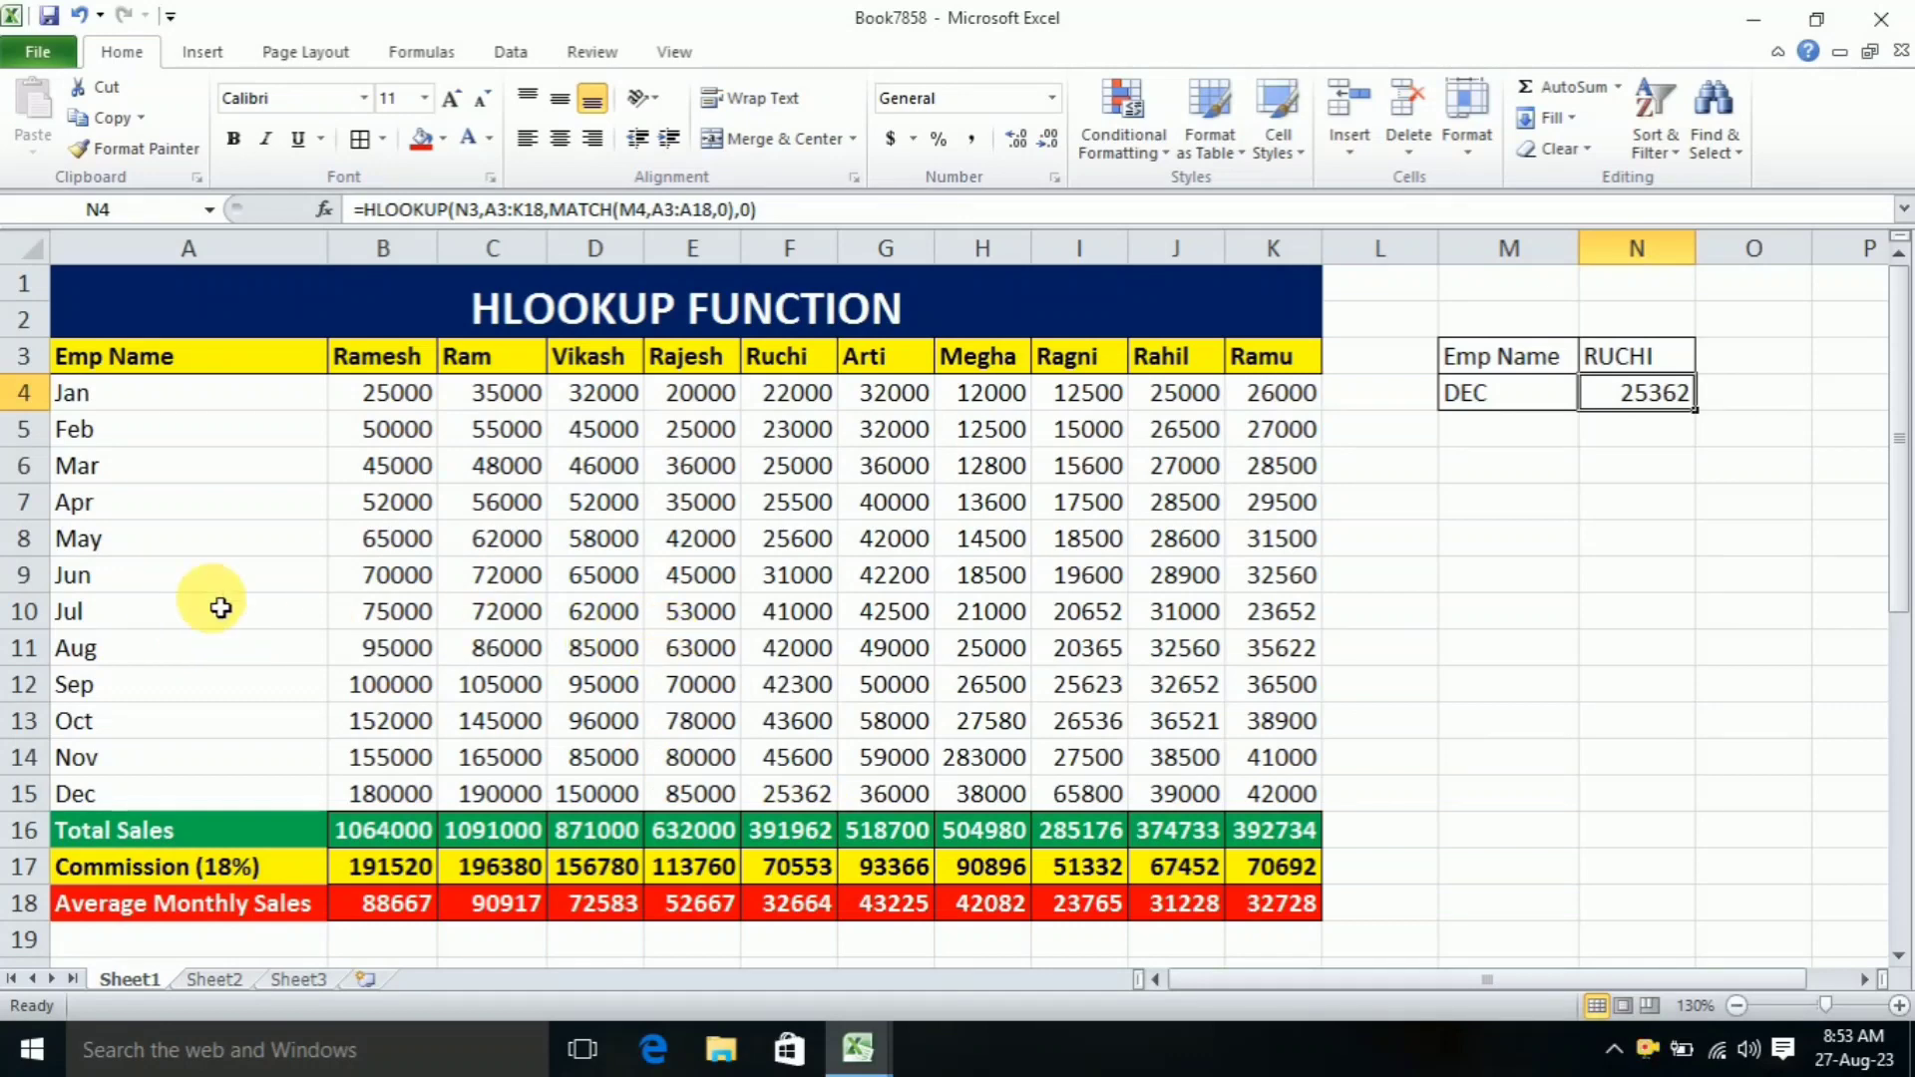
Step: Highlight the July row of the sales table and set the lookup month in M4 to JUL
{"action": "left_click", "coordinate": [24, 612]}
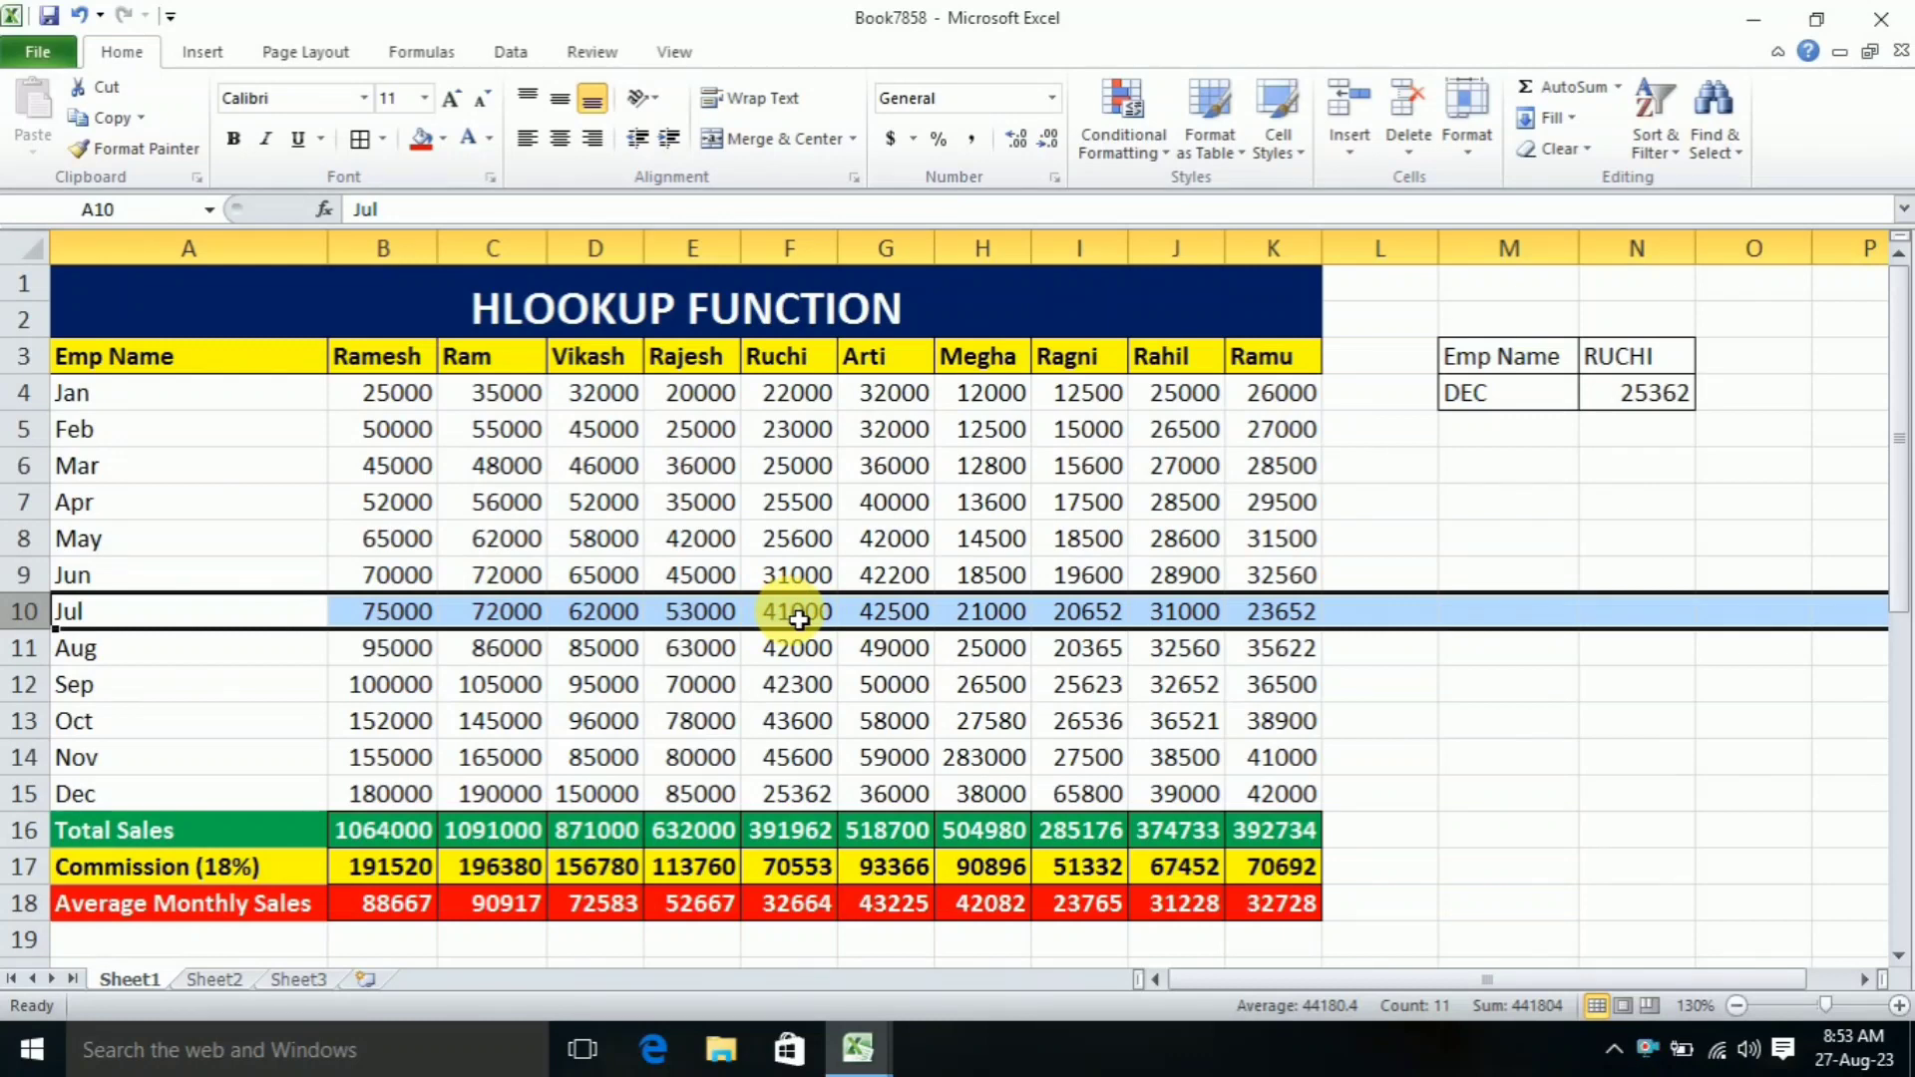
{"action": "double_click", "coordinate": [1500, 393]}
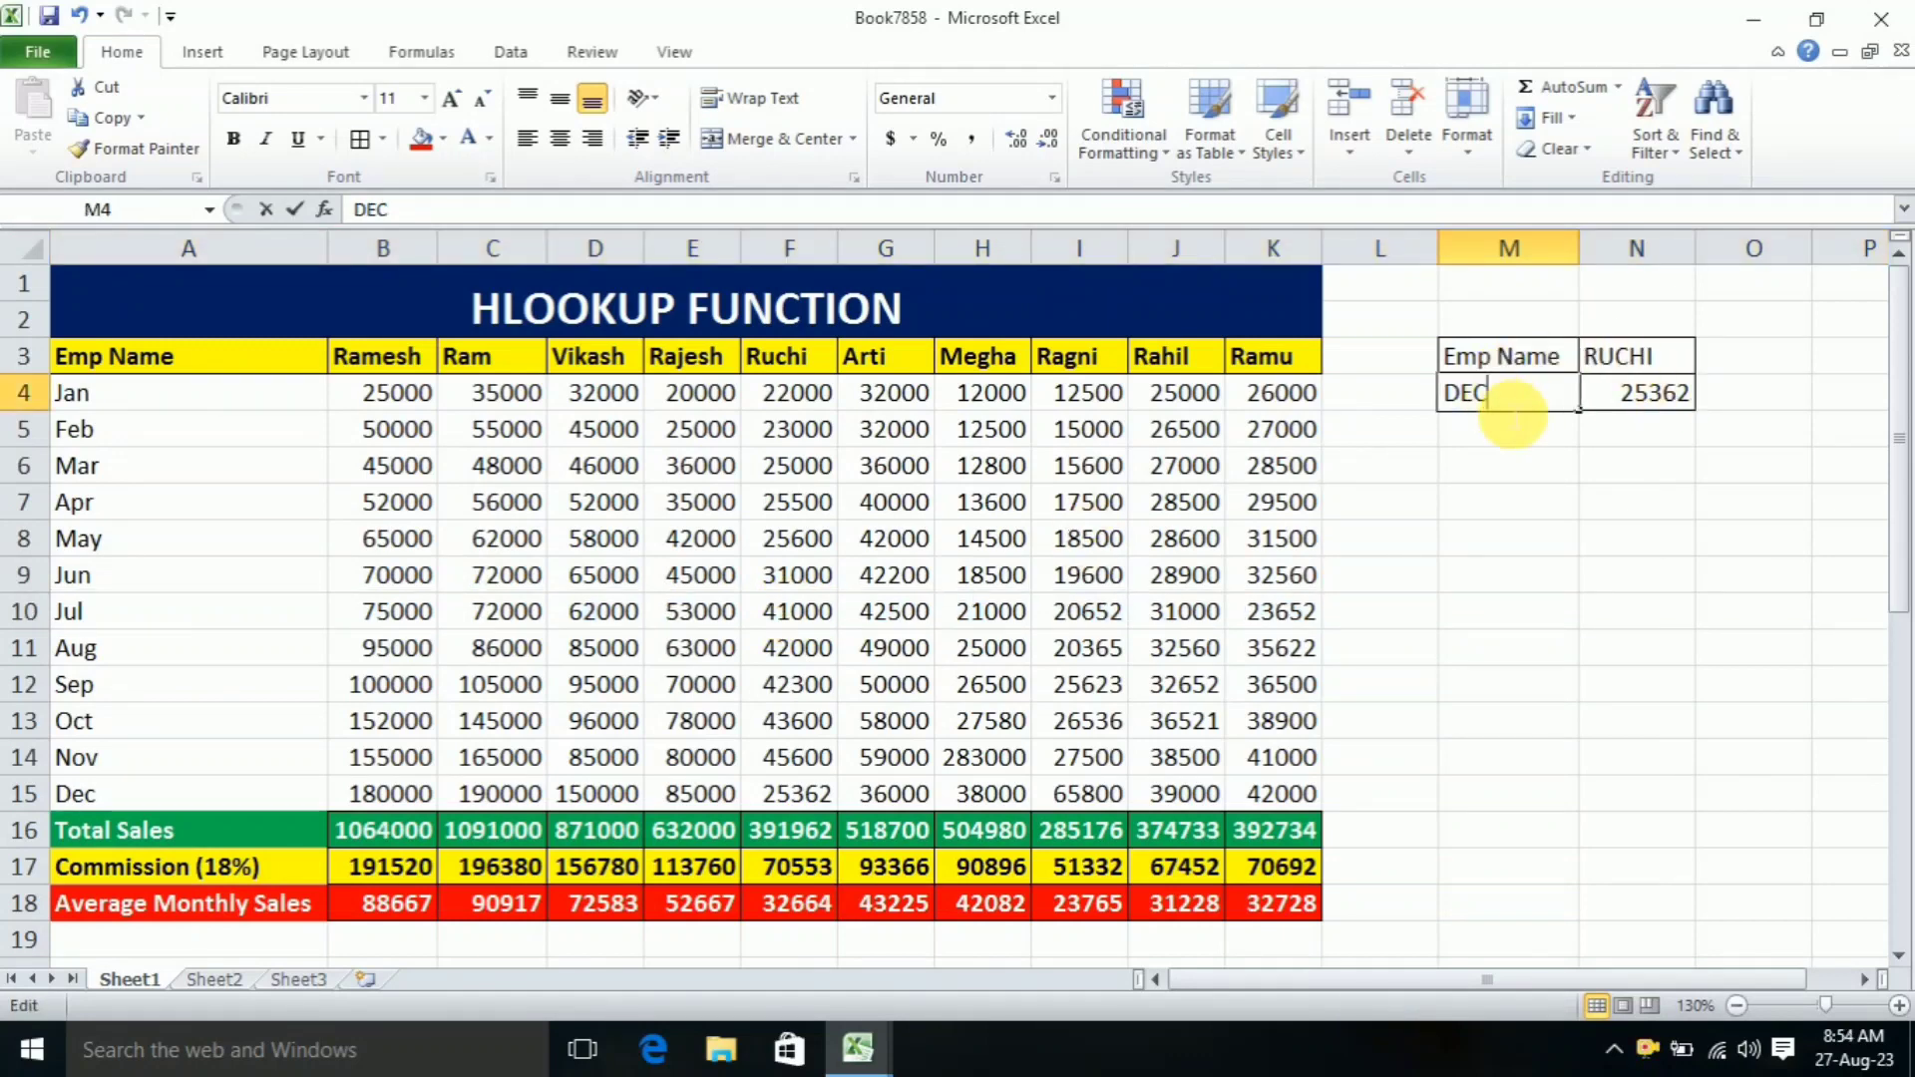
{"action": "left_click_drag", "start_coordinate": [1494, 394], "coordinate": [1474, 399]}
{"action": "double_click", "coordinate": [1446, 393]}
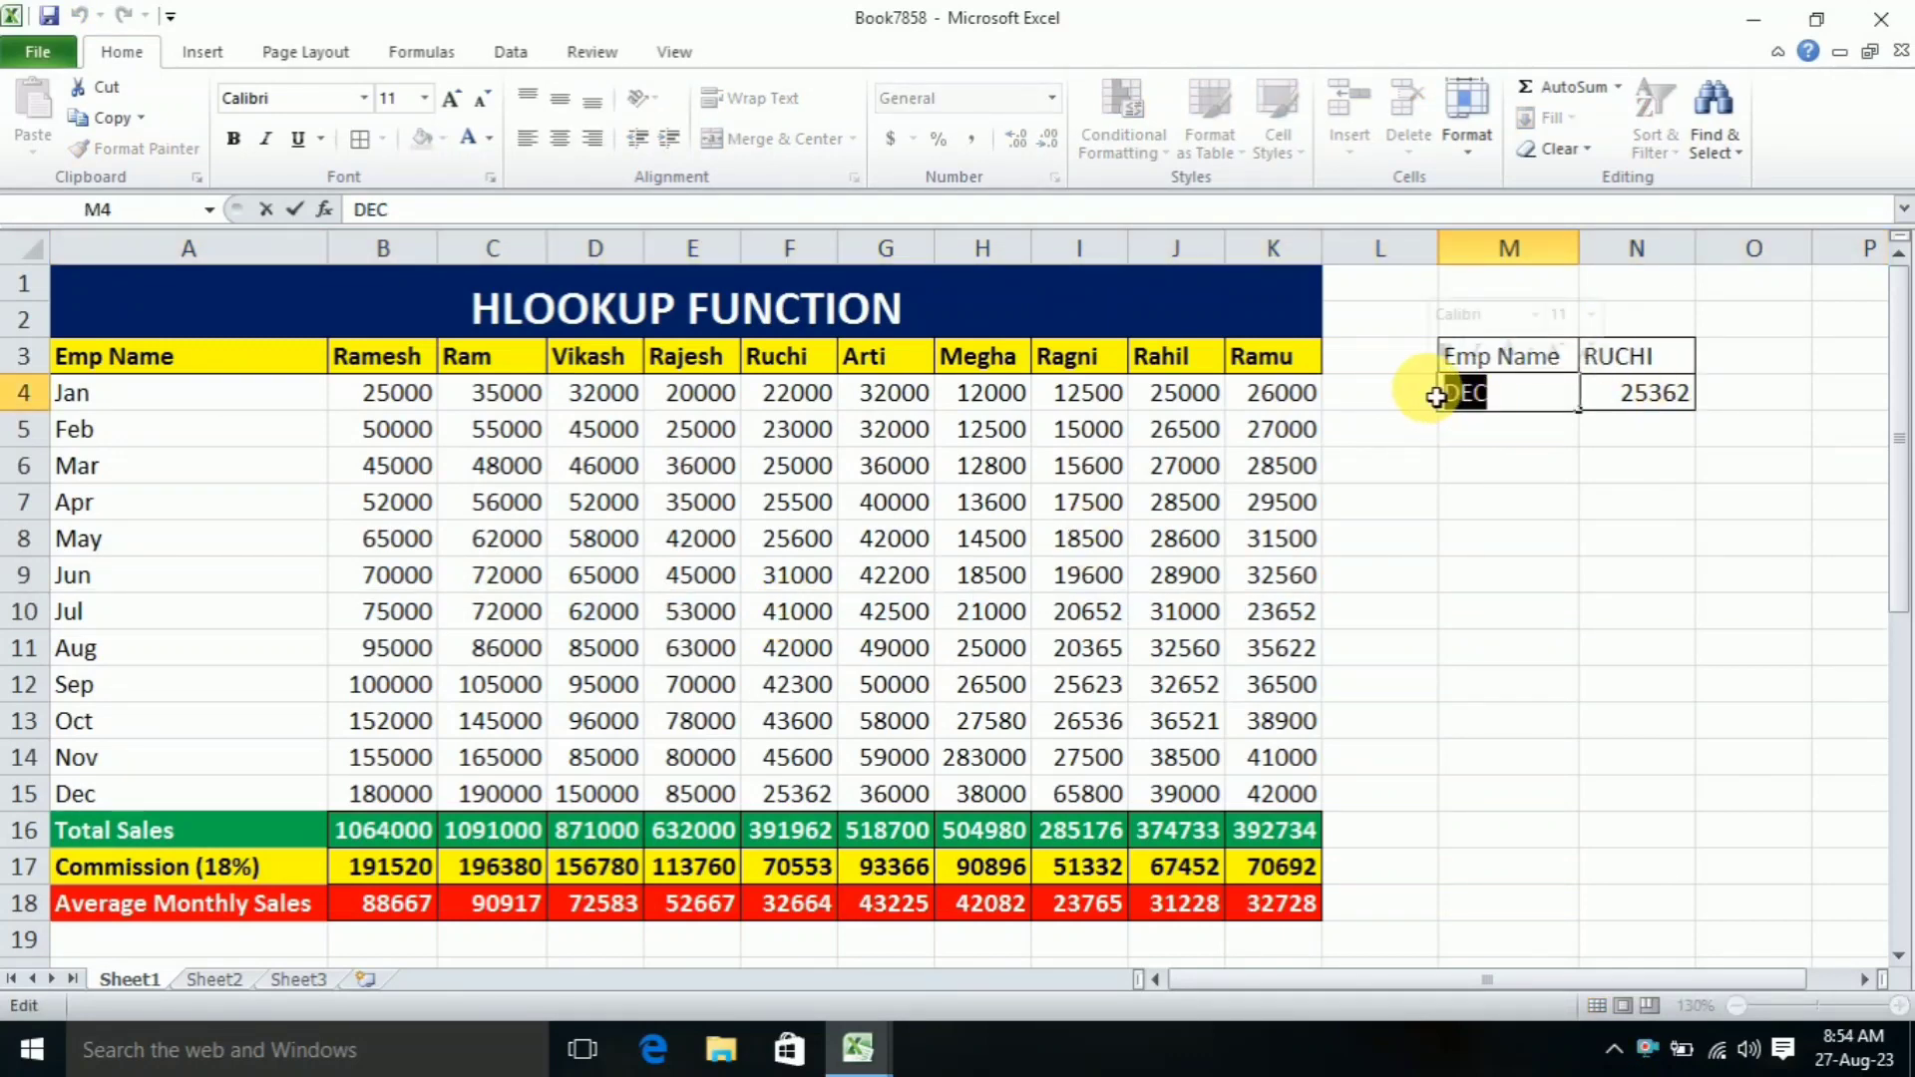
{"action": "type", "text": "JUL"}
{"action": "key", "text": "Return"}
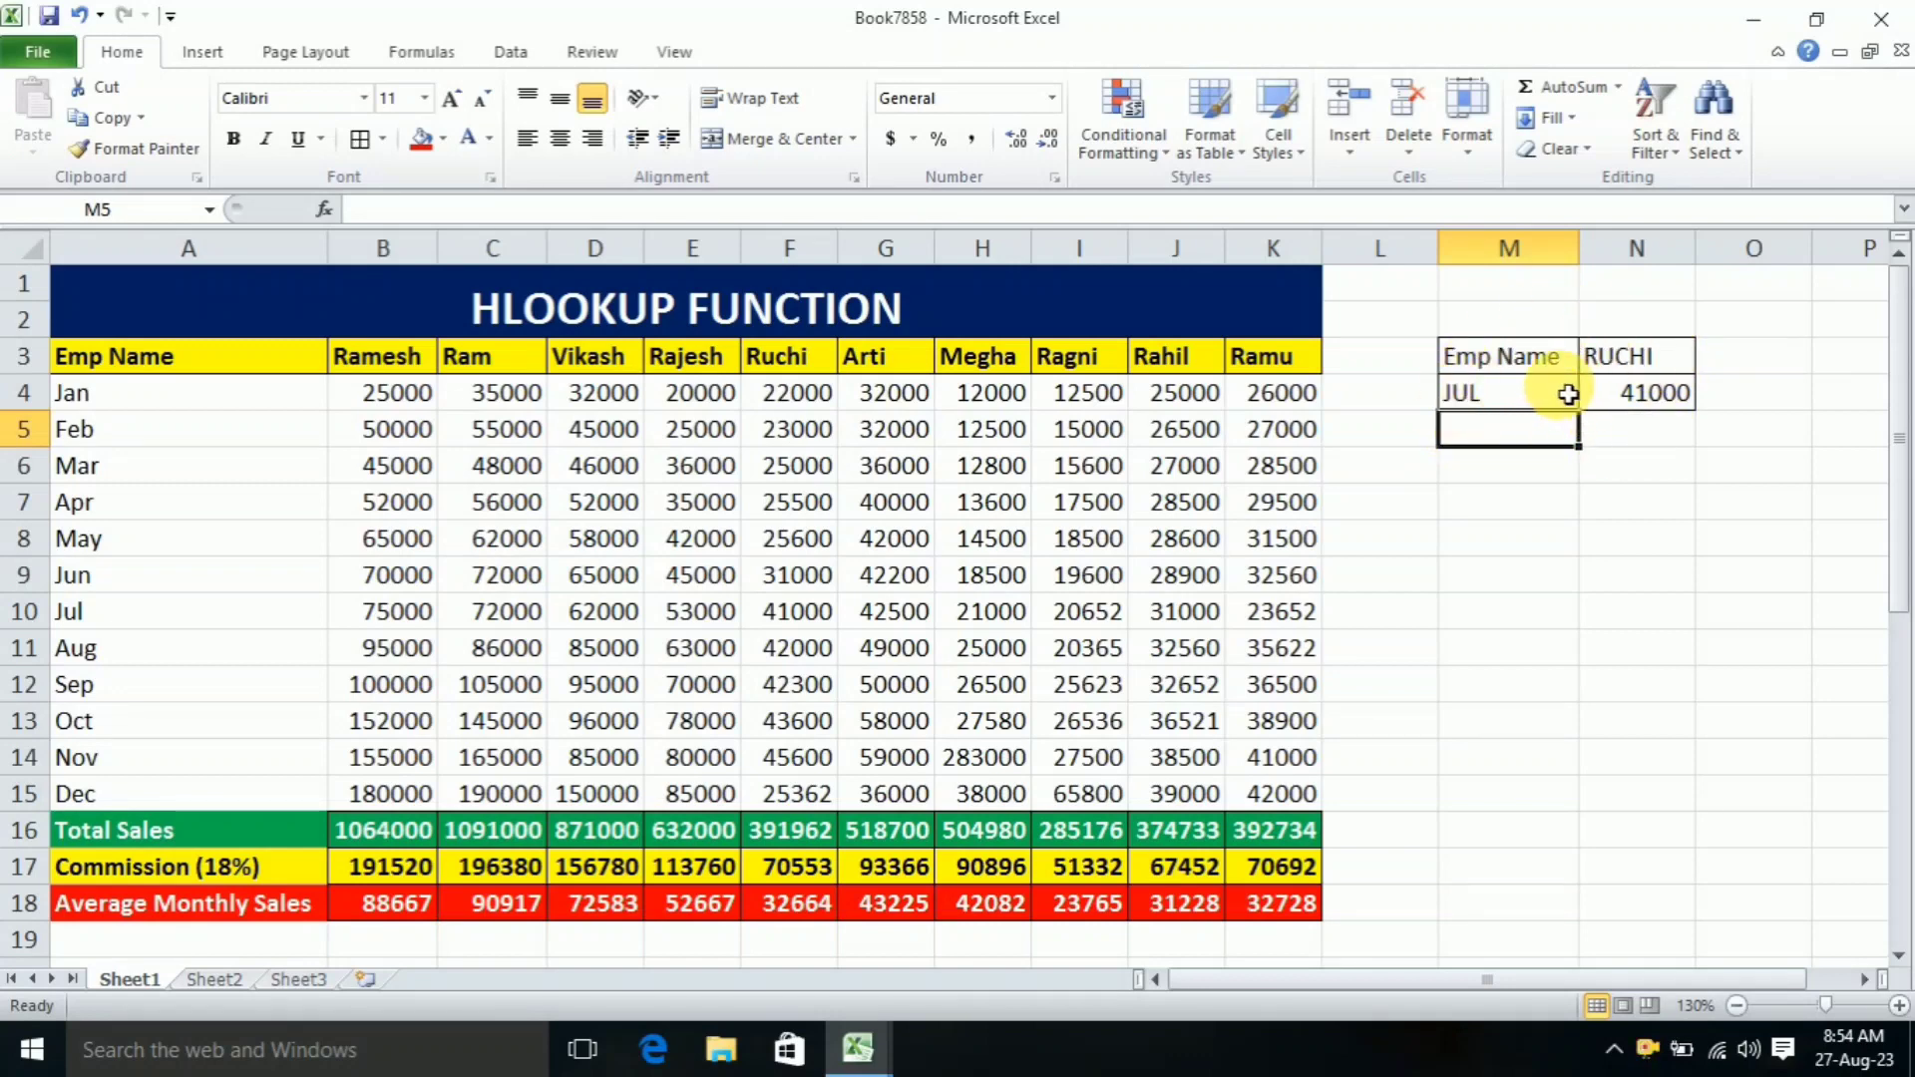
Step: Change the lookup name in N3 to the employee name heading column B
{"action": "double_click", "coordinate": [1686, 357]}
{"action": "left_click_drag", "start_coordinate": [1685, 357], "coordinate": [1586, 357]}
{"action": "type", "text": "RAMESH"}
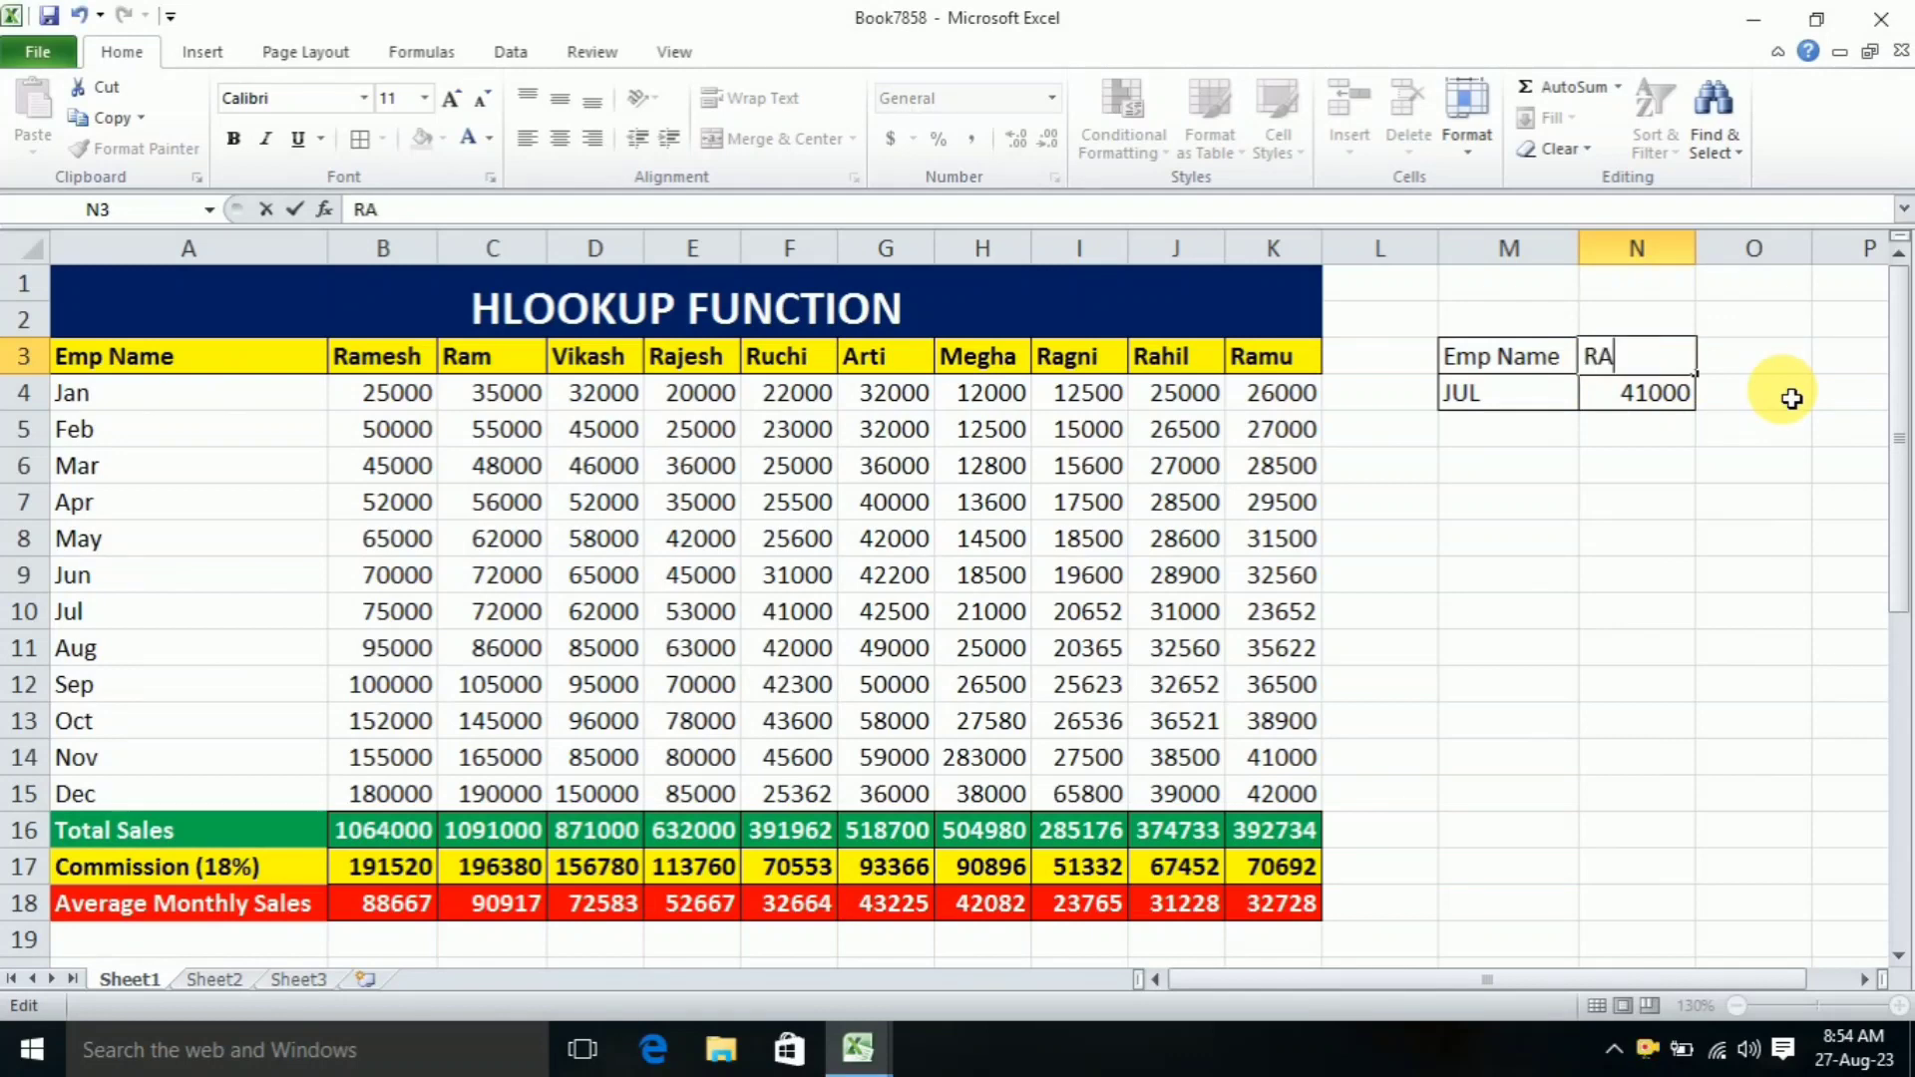
Step: Set the lookup month in M4 to JAN
{"action": "left_click", "coordinate": [1525, 407]}
{"action": "double_click", "coordinate": [1526, 406]}
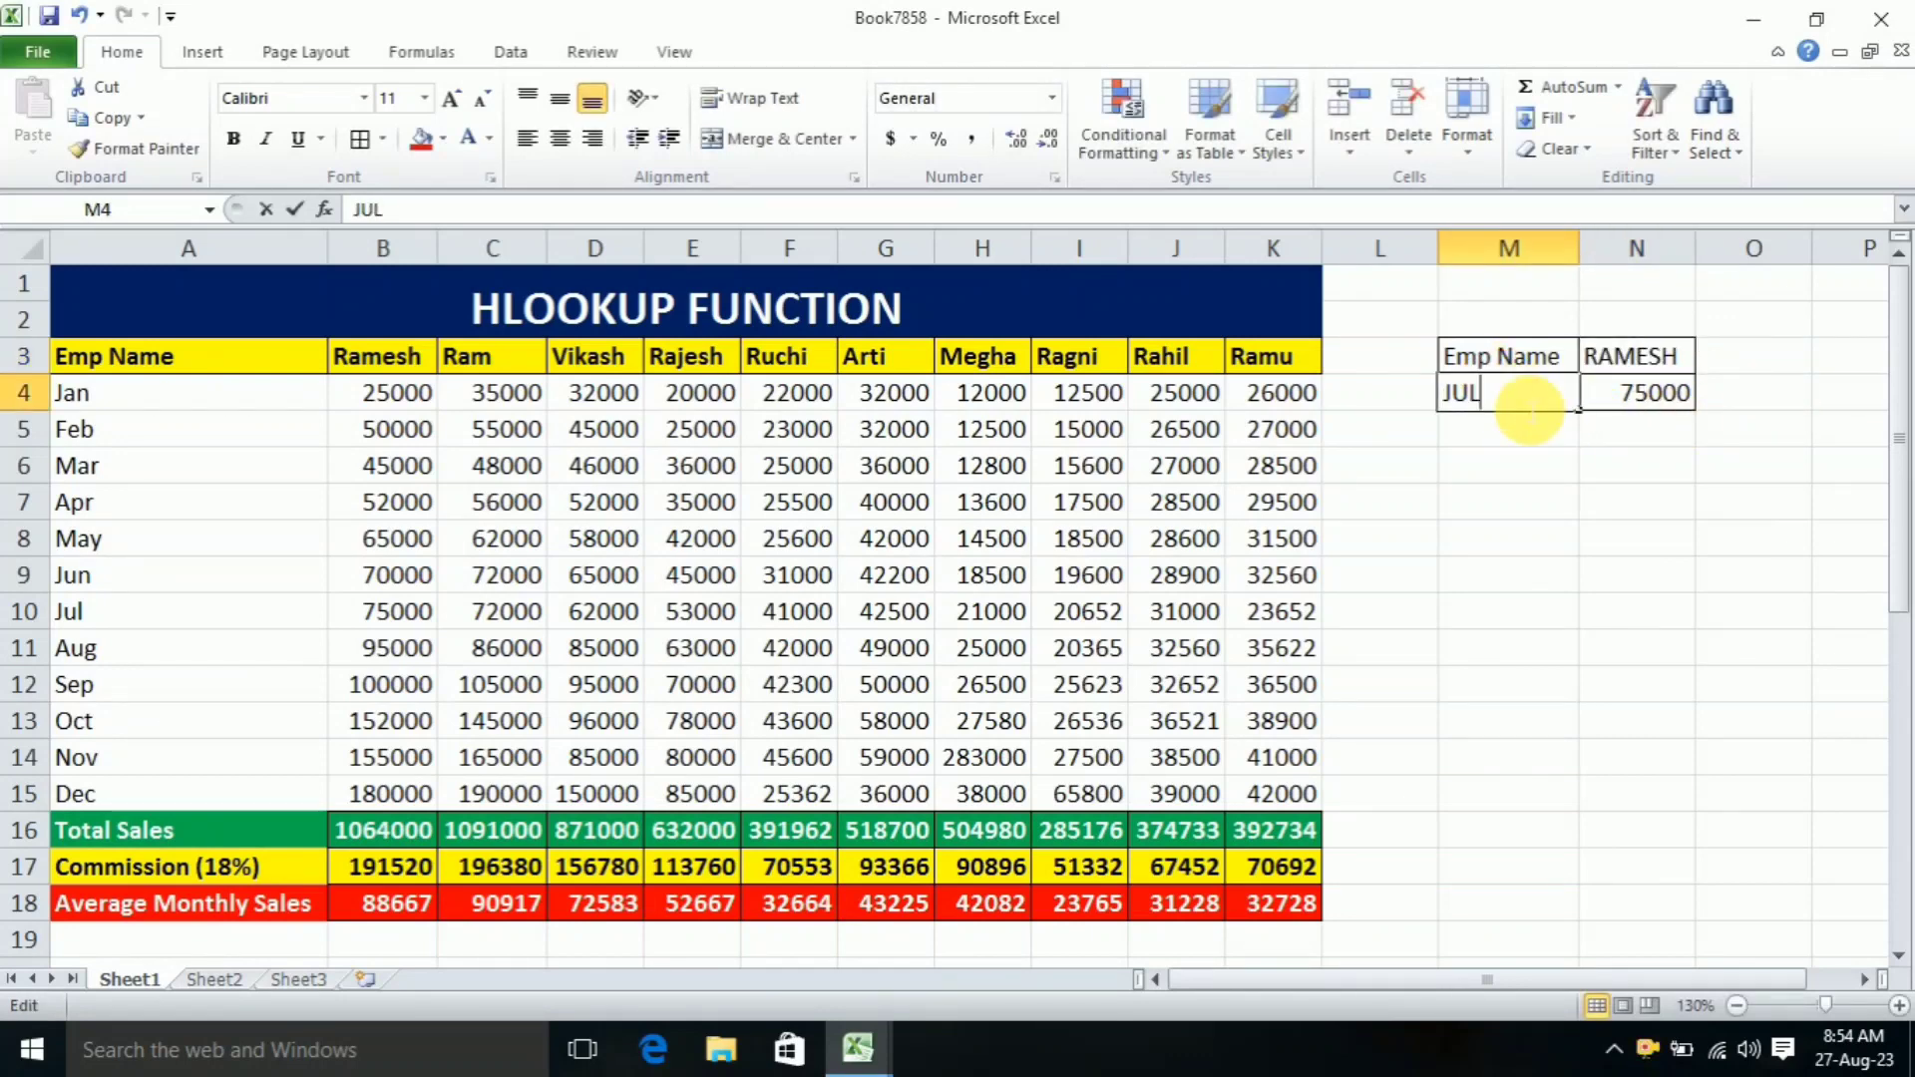
{"action": "double_click", "coordinate": [1520, 399]}
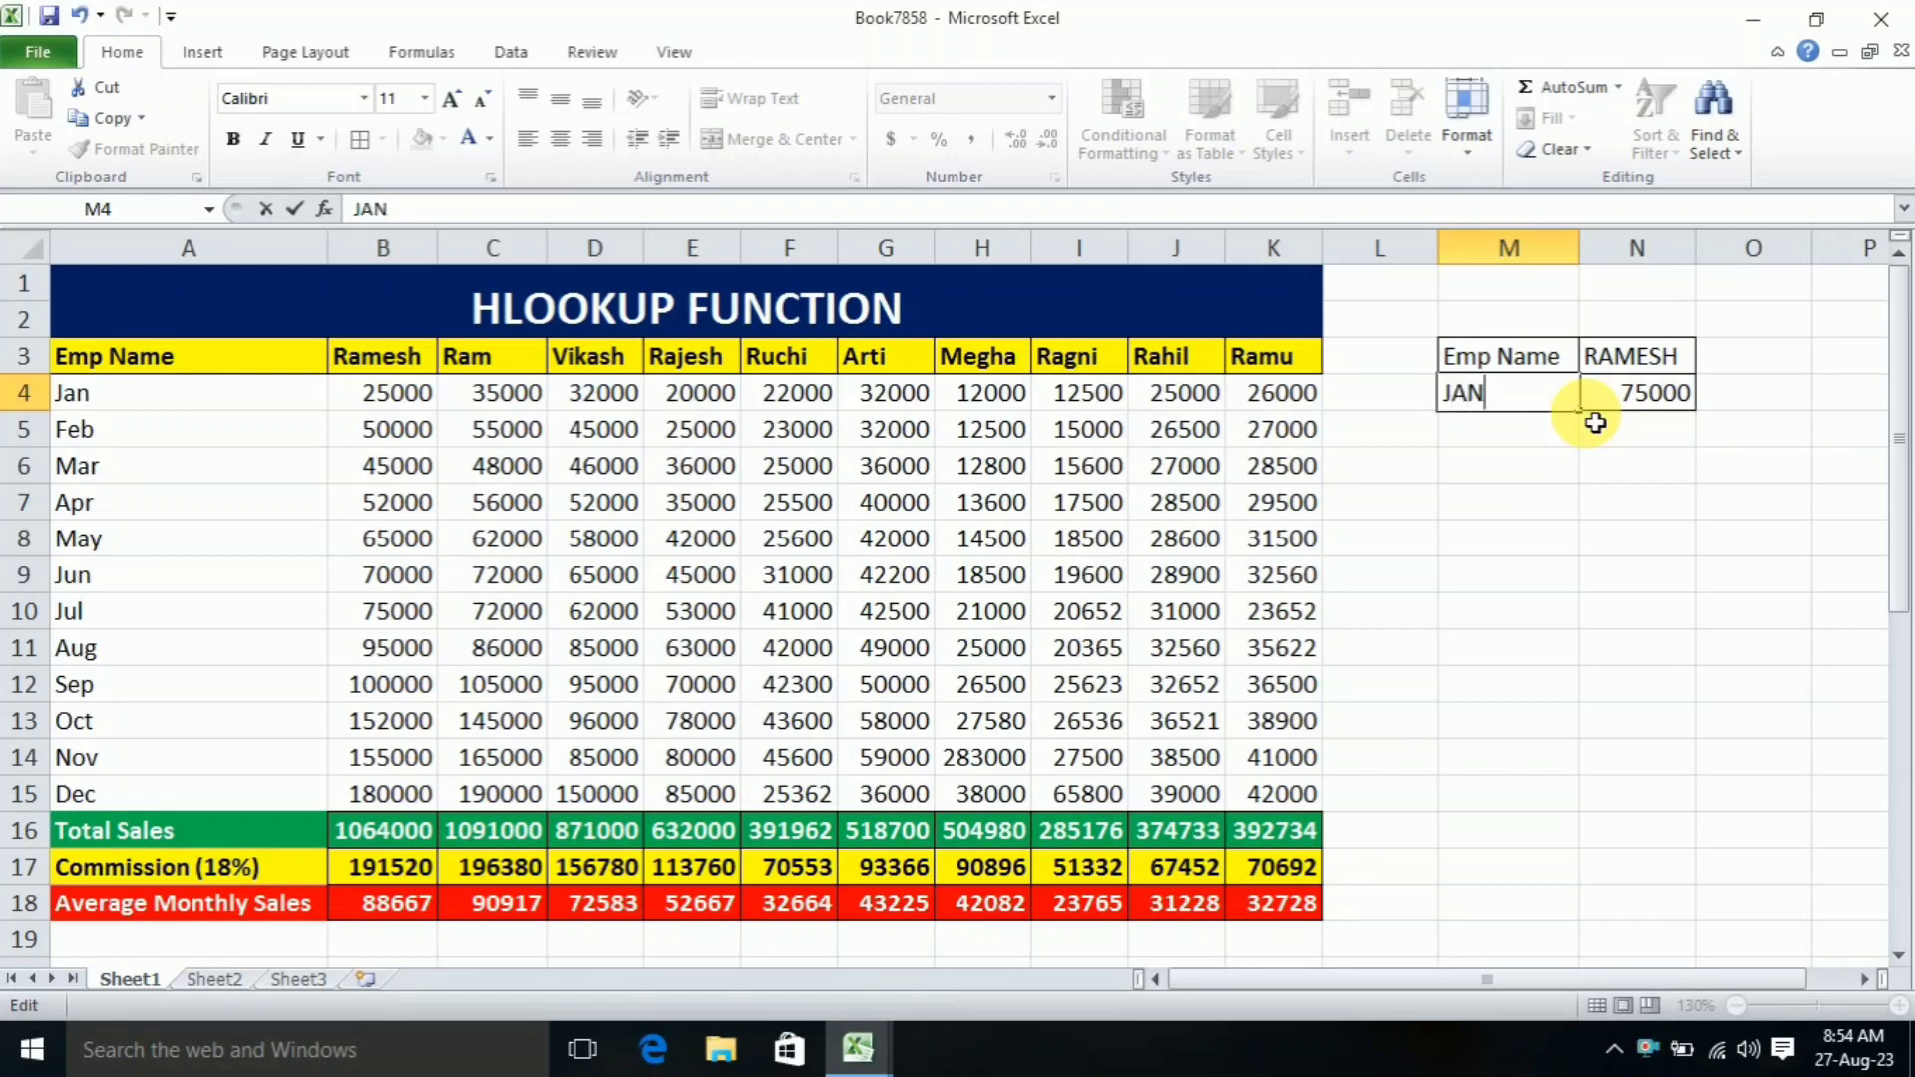
{"action": "type", "text": "JAN"}
{"action": "key", "text": "Return"}
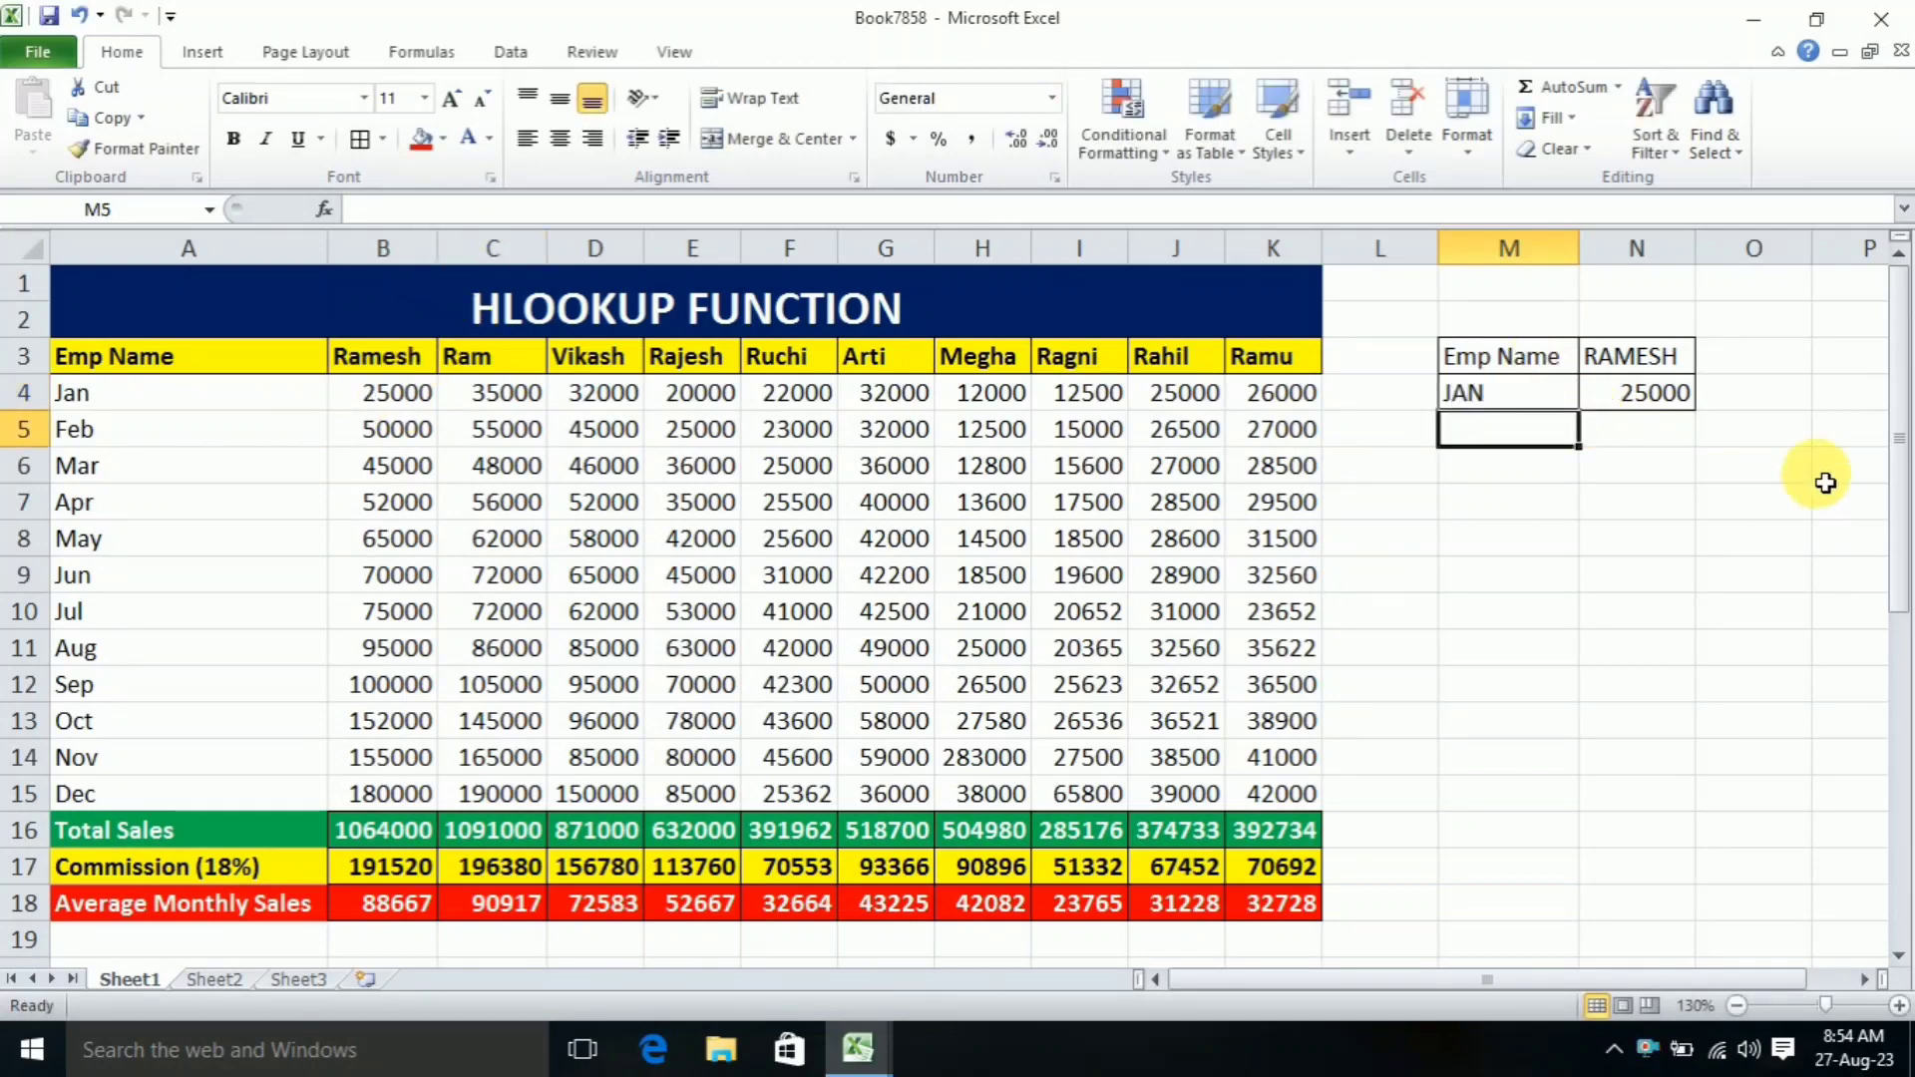
Step: Fill the month series from M4 down to DEC in M15, and copy the HLOOKUP formula in N4 down to N15
{"action": "left_click", "coordinate": [1542, 405]}
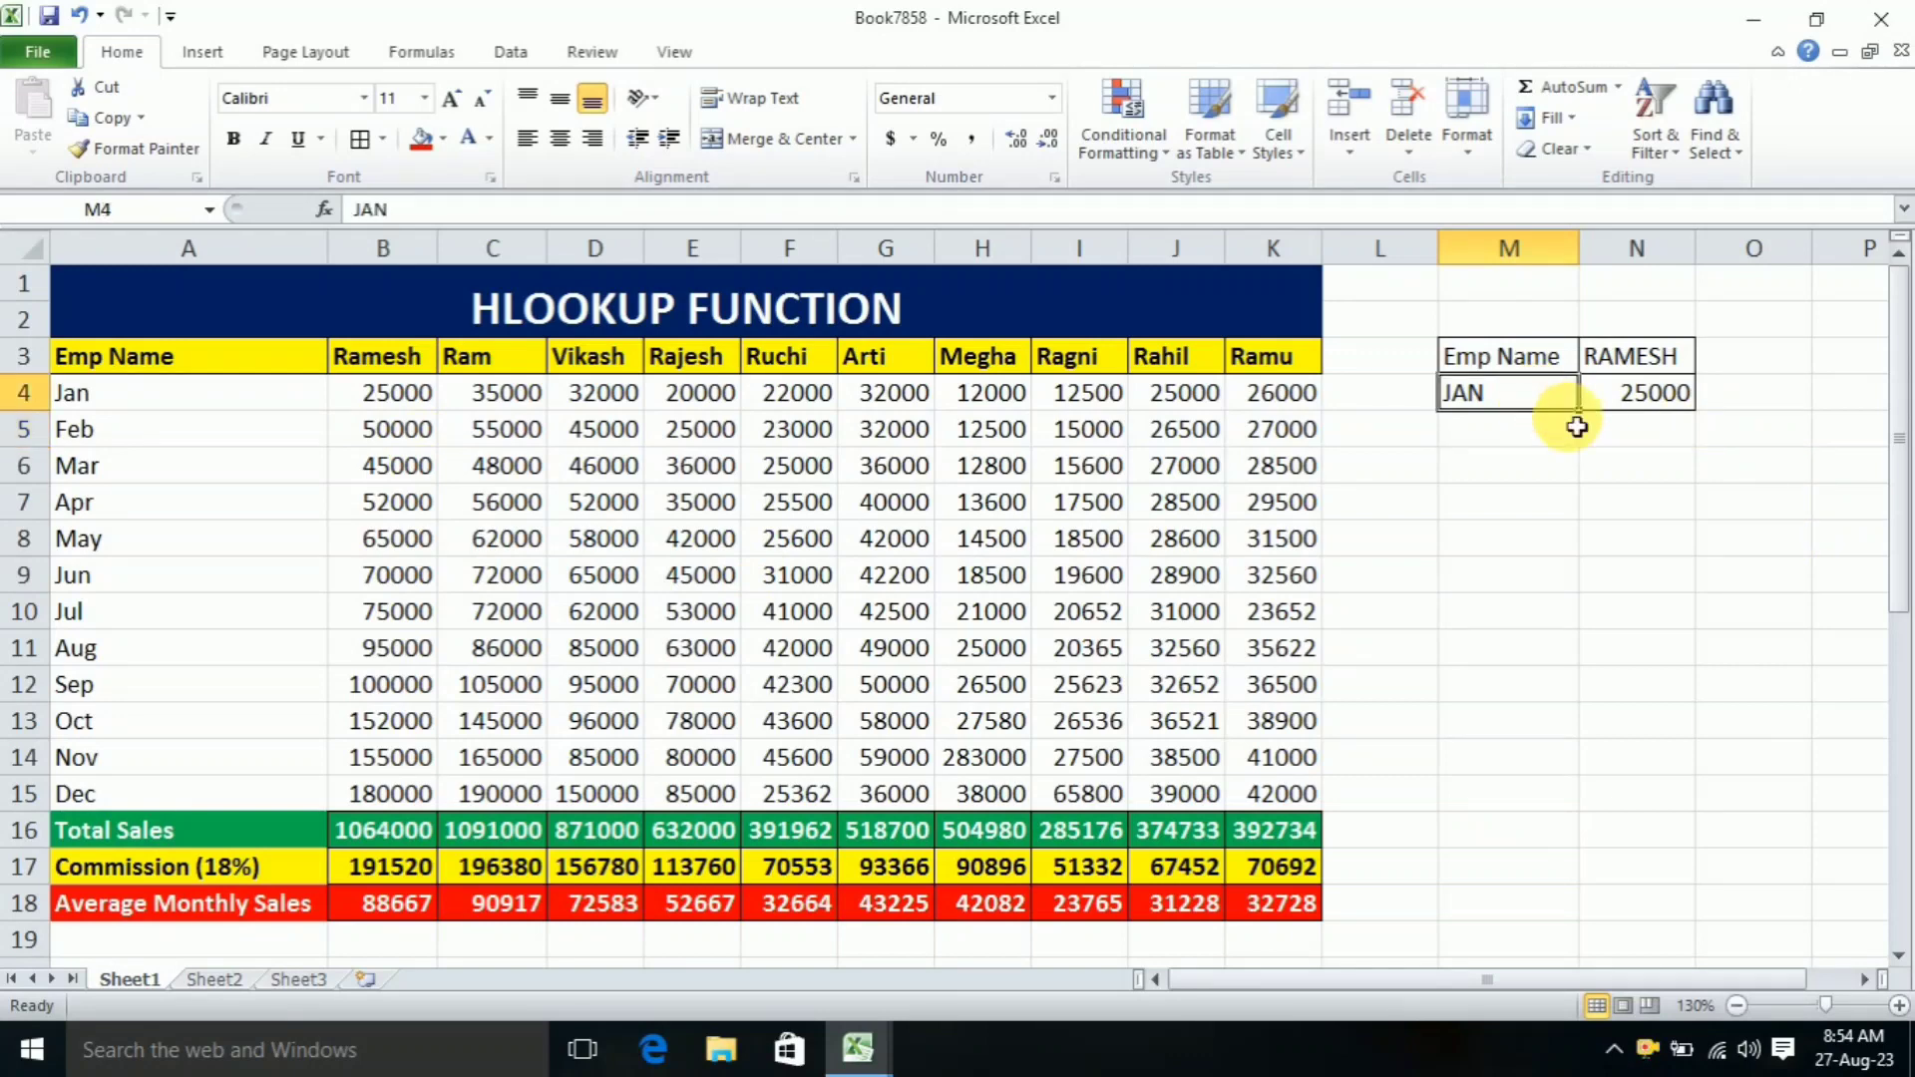
{"action": "left_click_drag", "start_coordinate": [1579, 410], "coordinate": [1576, 808]}
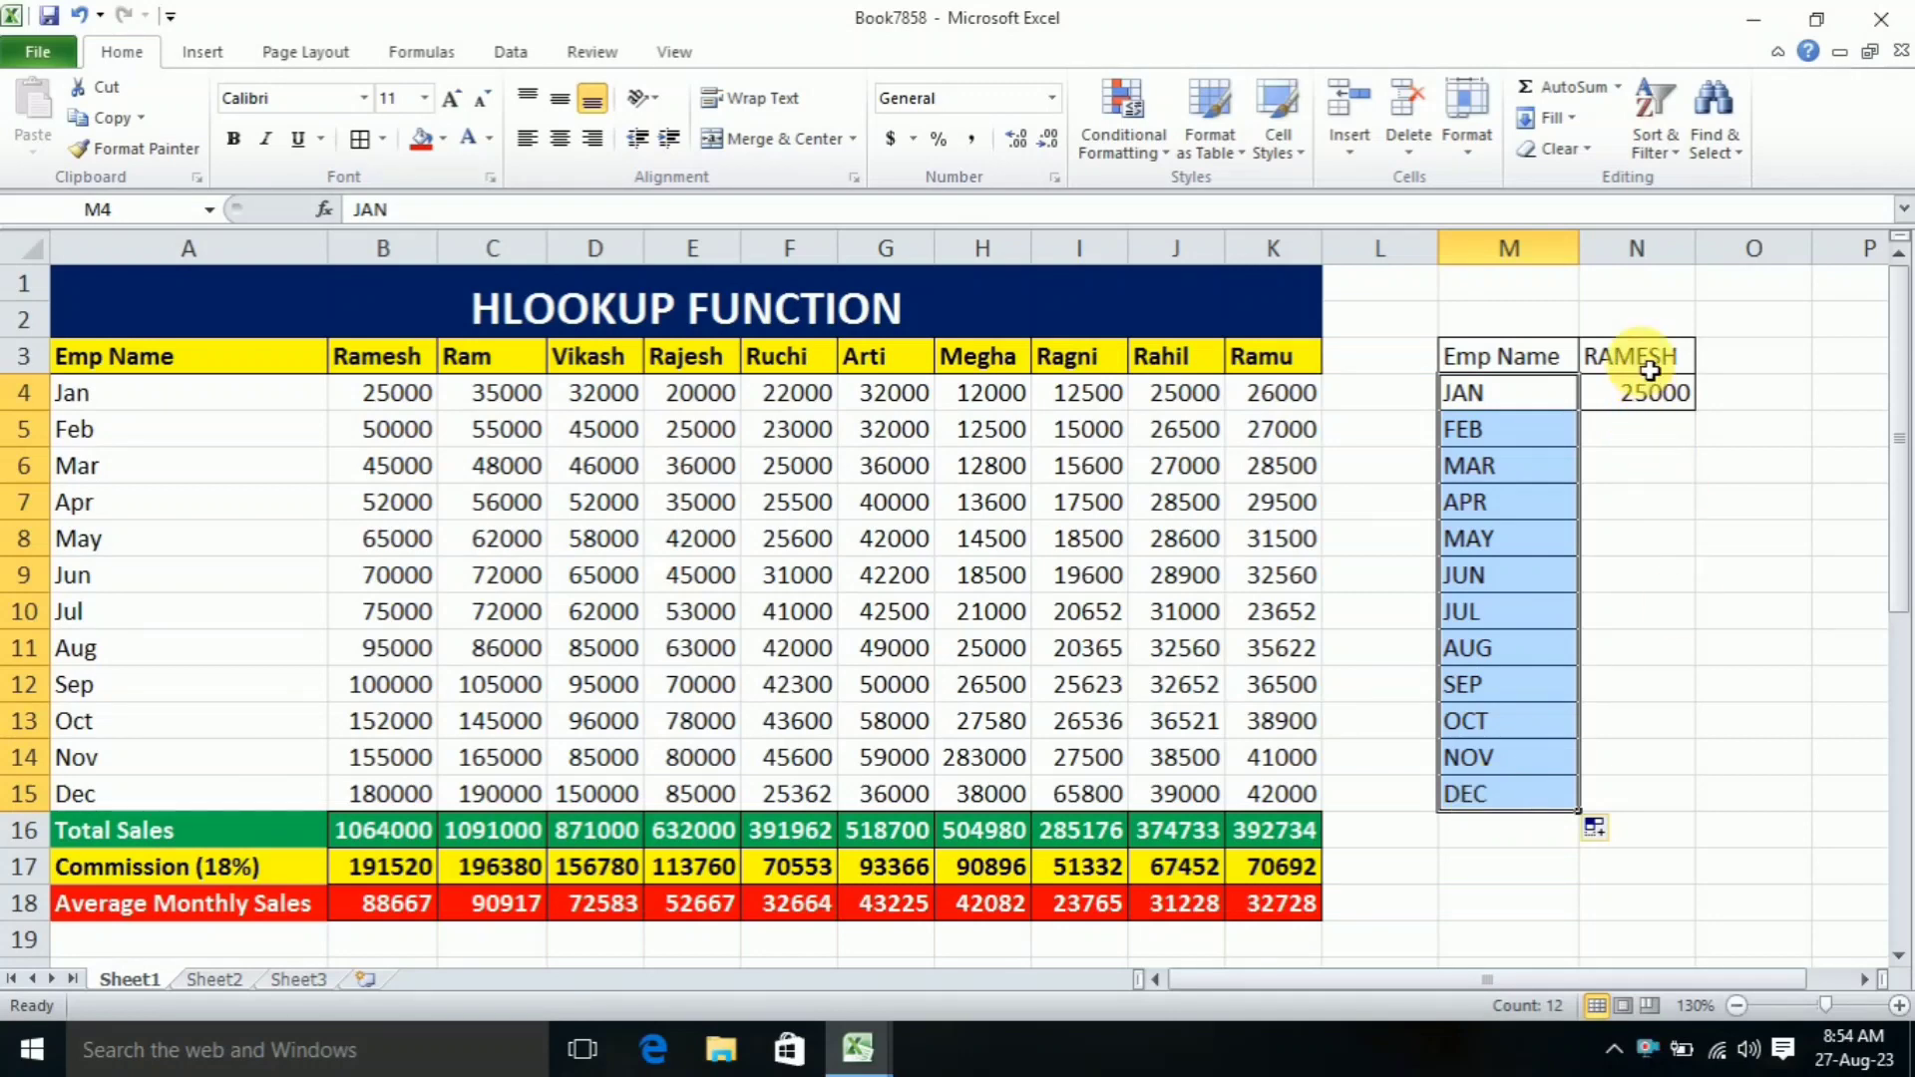
{"action": "left_click", "coordinate": [1678, 401]}
{"action": "left_click_drag", "start_coordinate": [1695, 409], "coordinate": [1705, 820]}
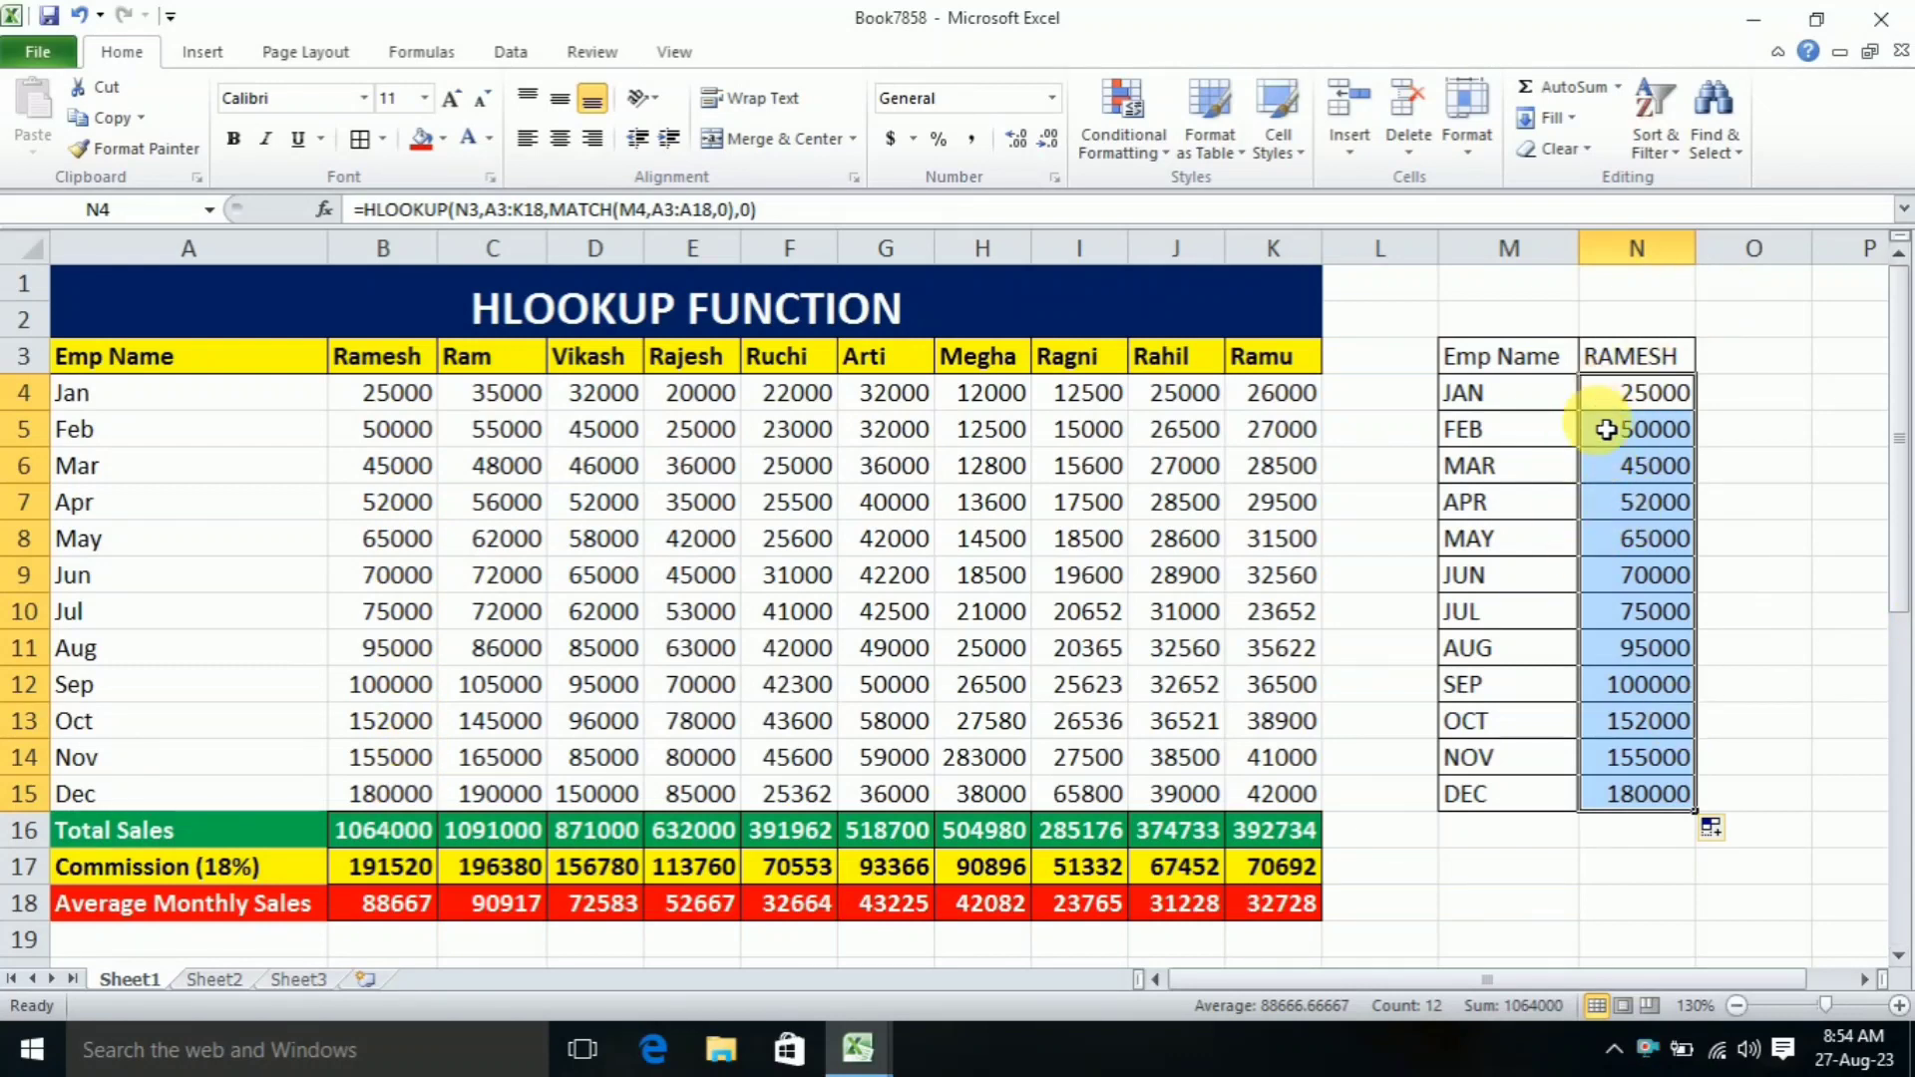
Step: Change the lookup name in N3 to the employee name heading column K
{"action": "double_click", "coordinate": [1640, 358]}
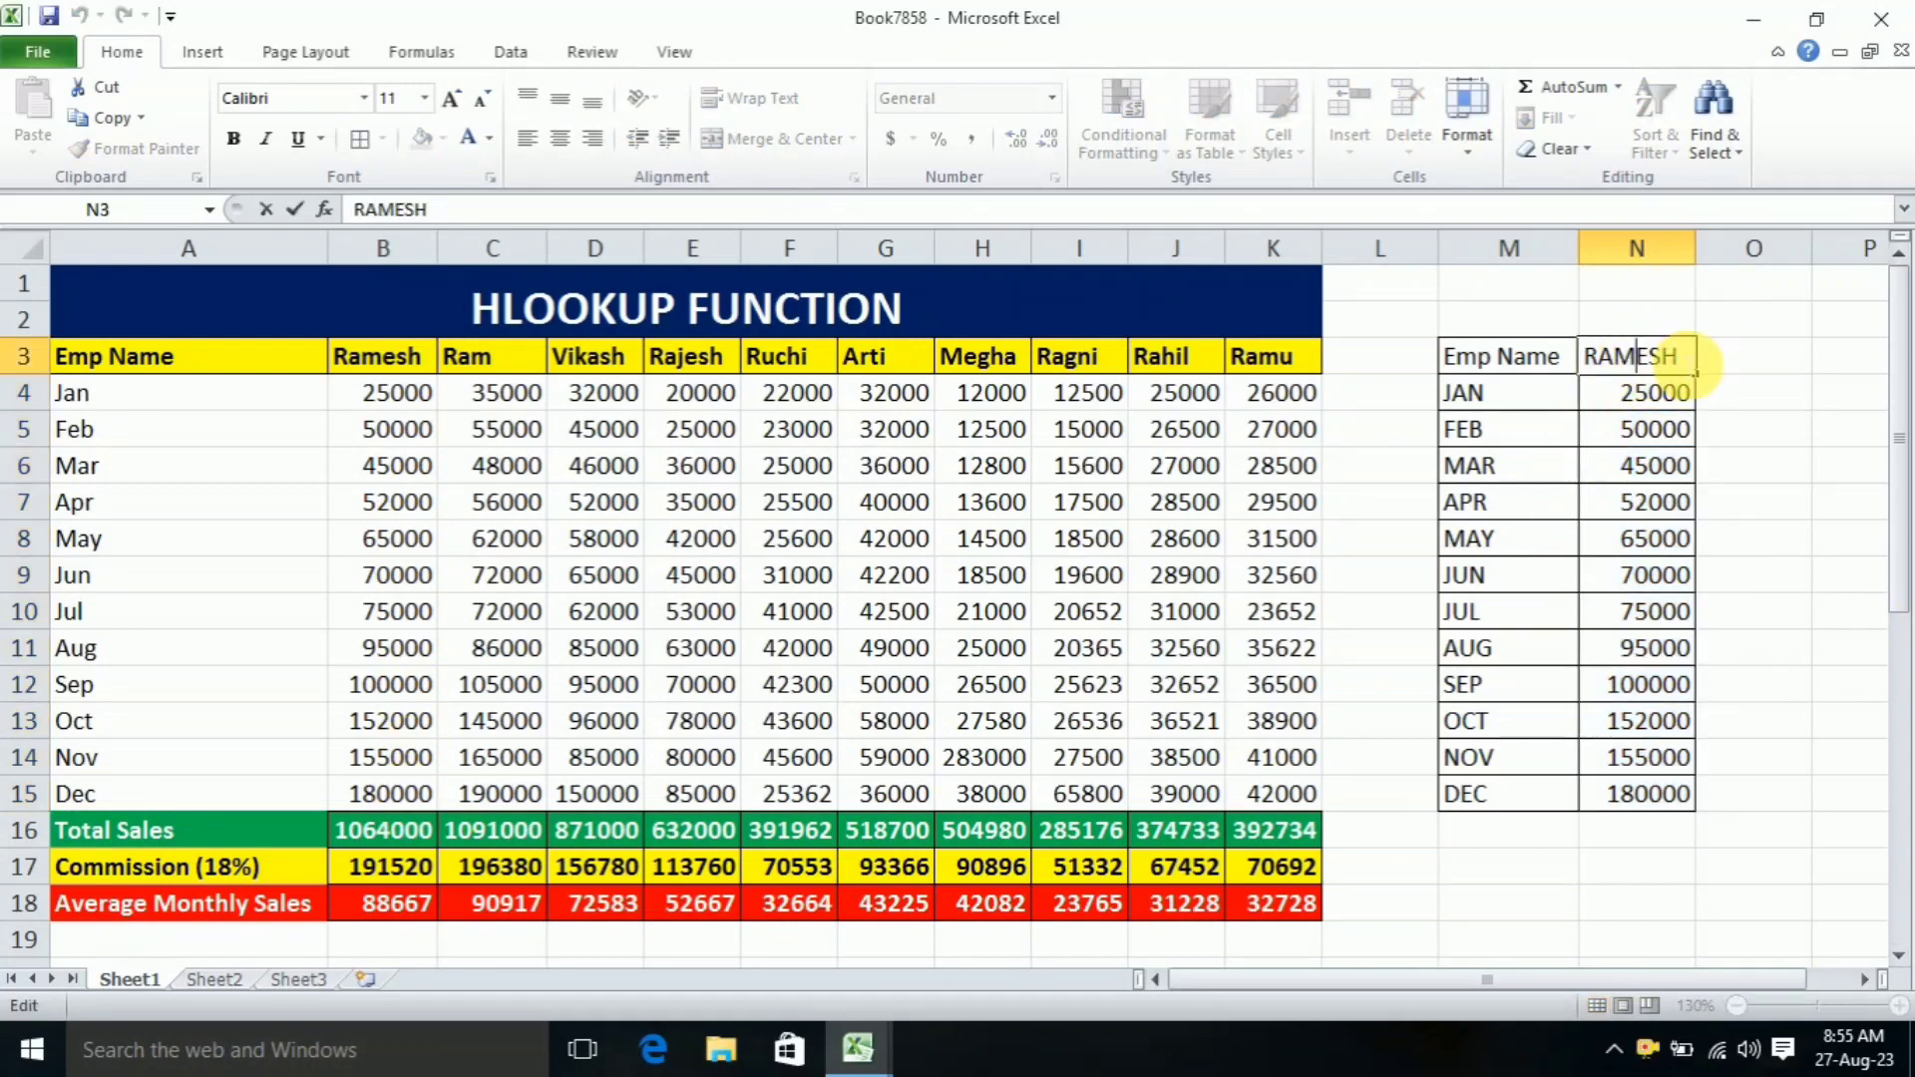
{"action": "left_click_drag", "start_coordinate": [1682, 359], "coordinate": [1583, 359]}
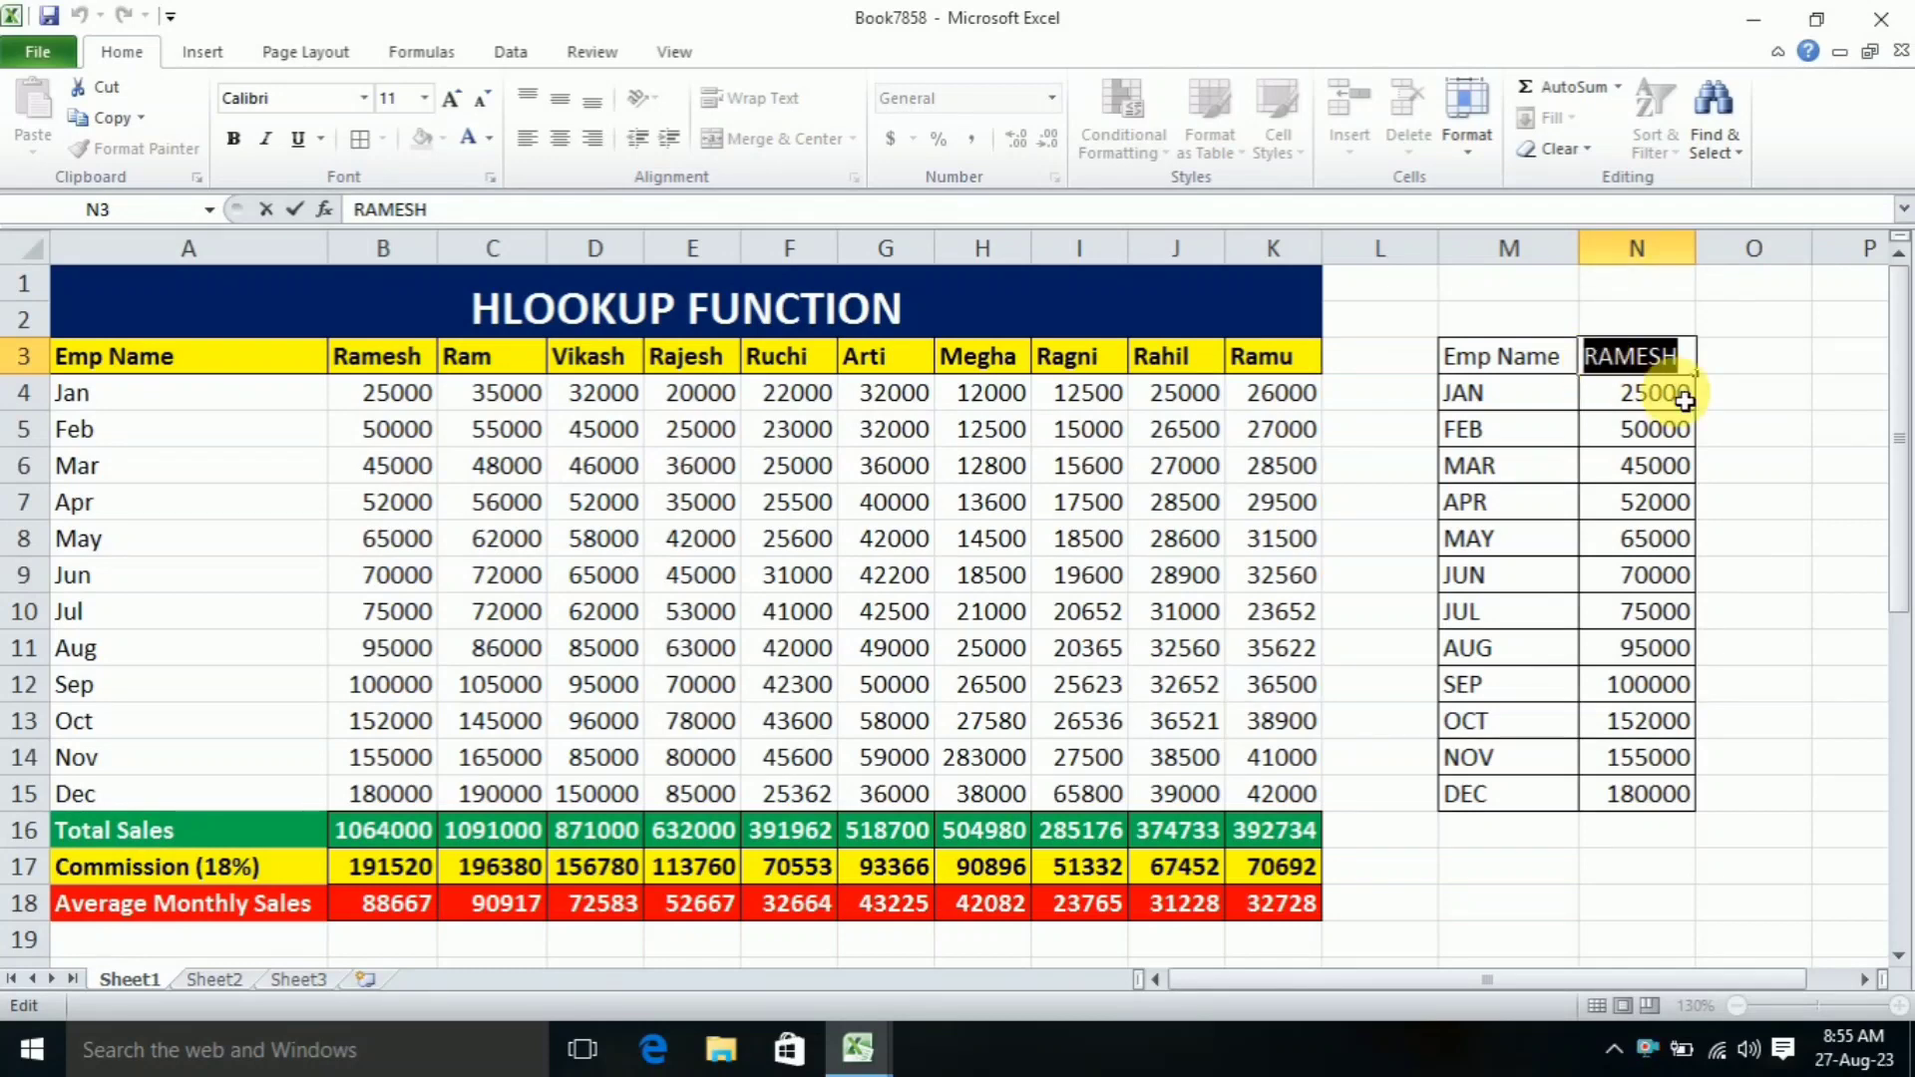
{"action": "type", "text": "RA"}
{"action": "key", "text": "Return"}
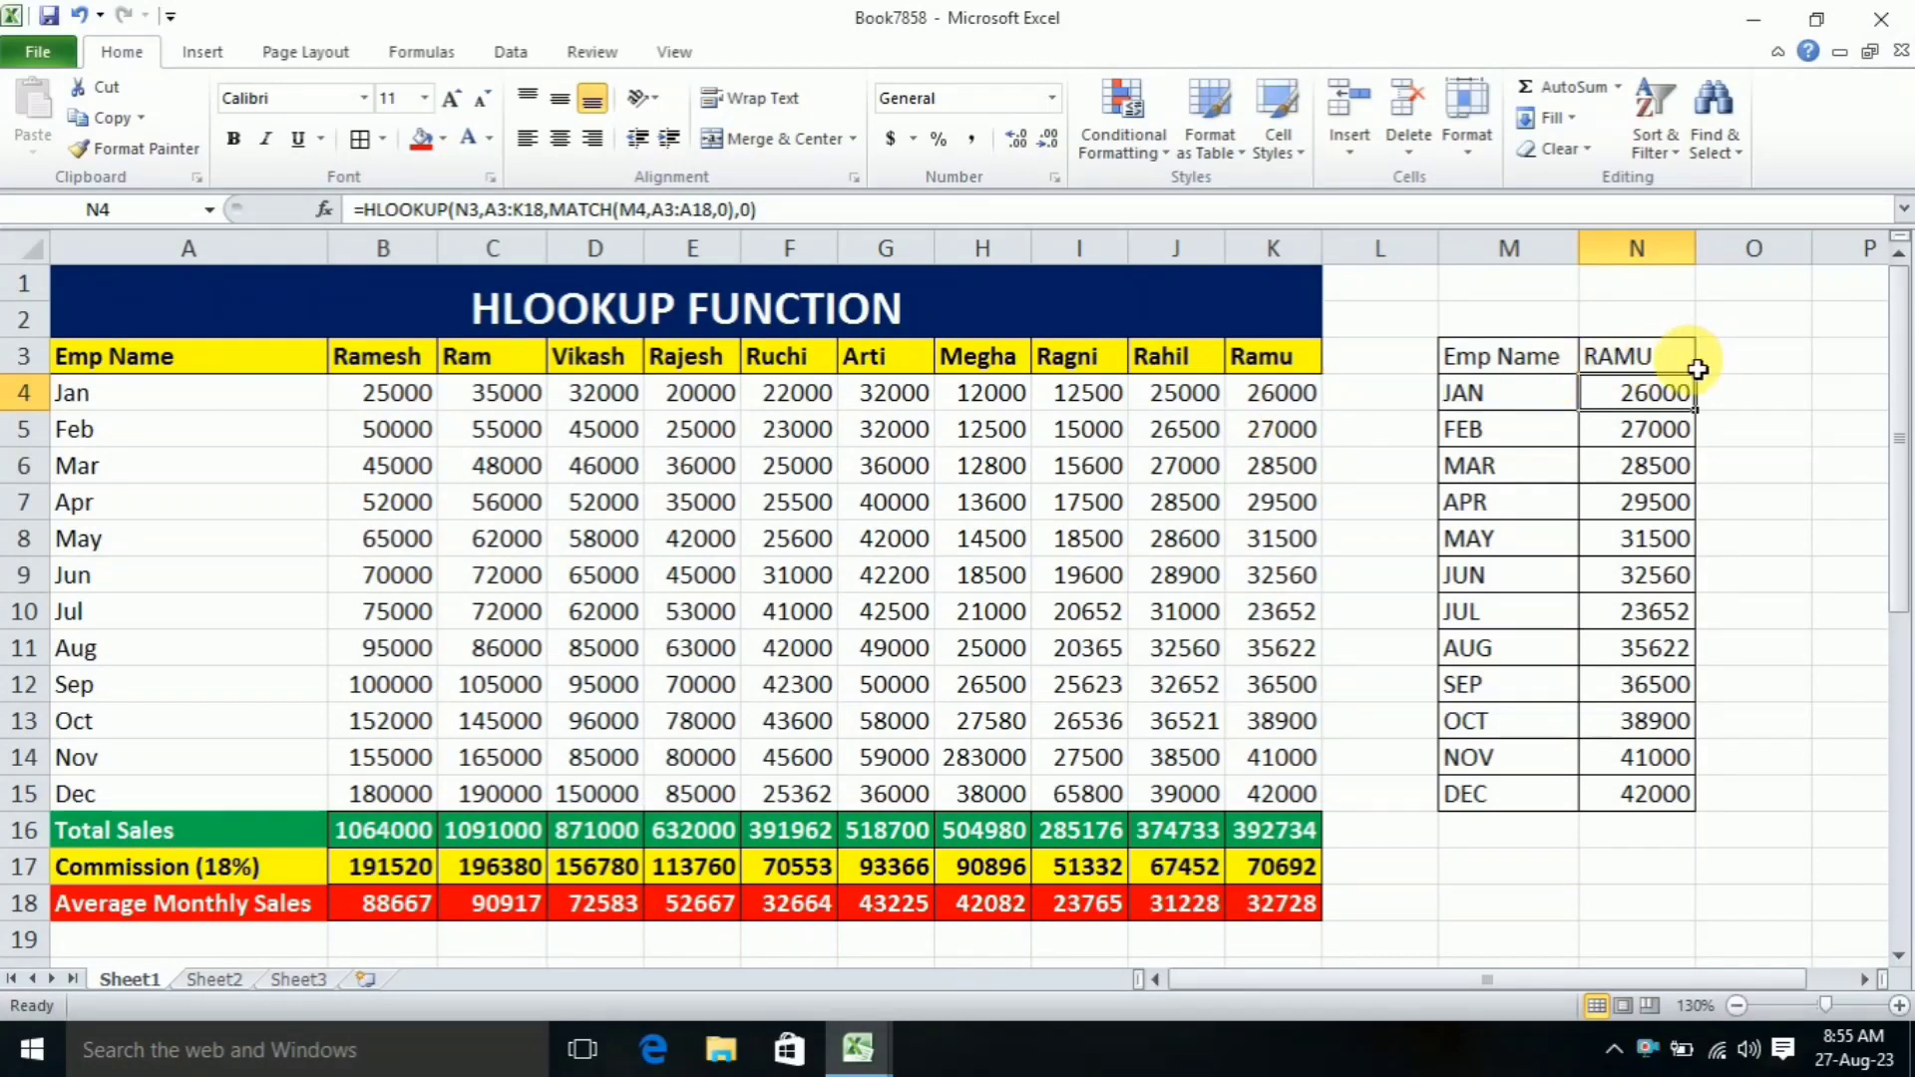
Step: Change the lookup name in N3 to the employee name heading column E
{"action": "double_click", "coordinate": [1692, 365]}
{"action": "left_click_drag", "start_coordinate": [1655, 357], "coordinate": [1581, 357]}
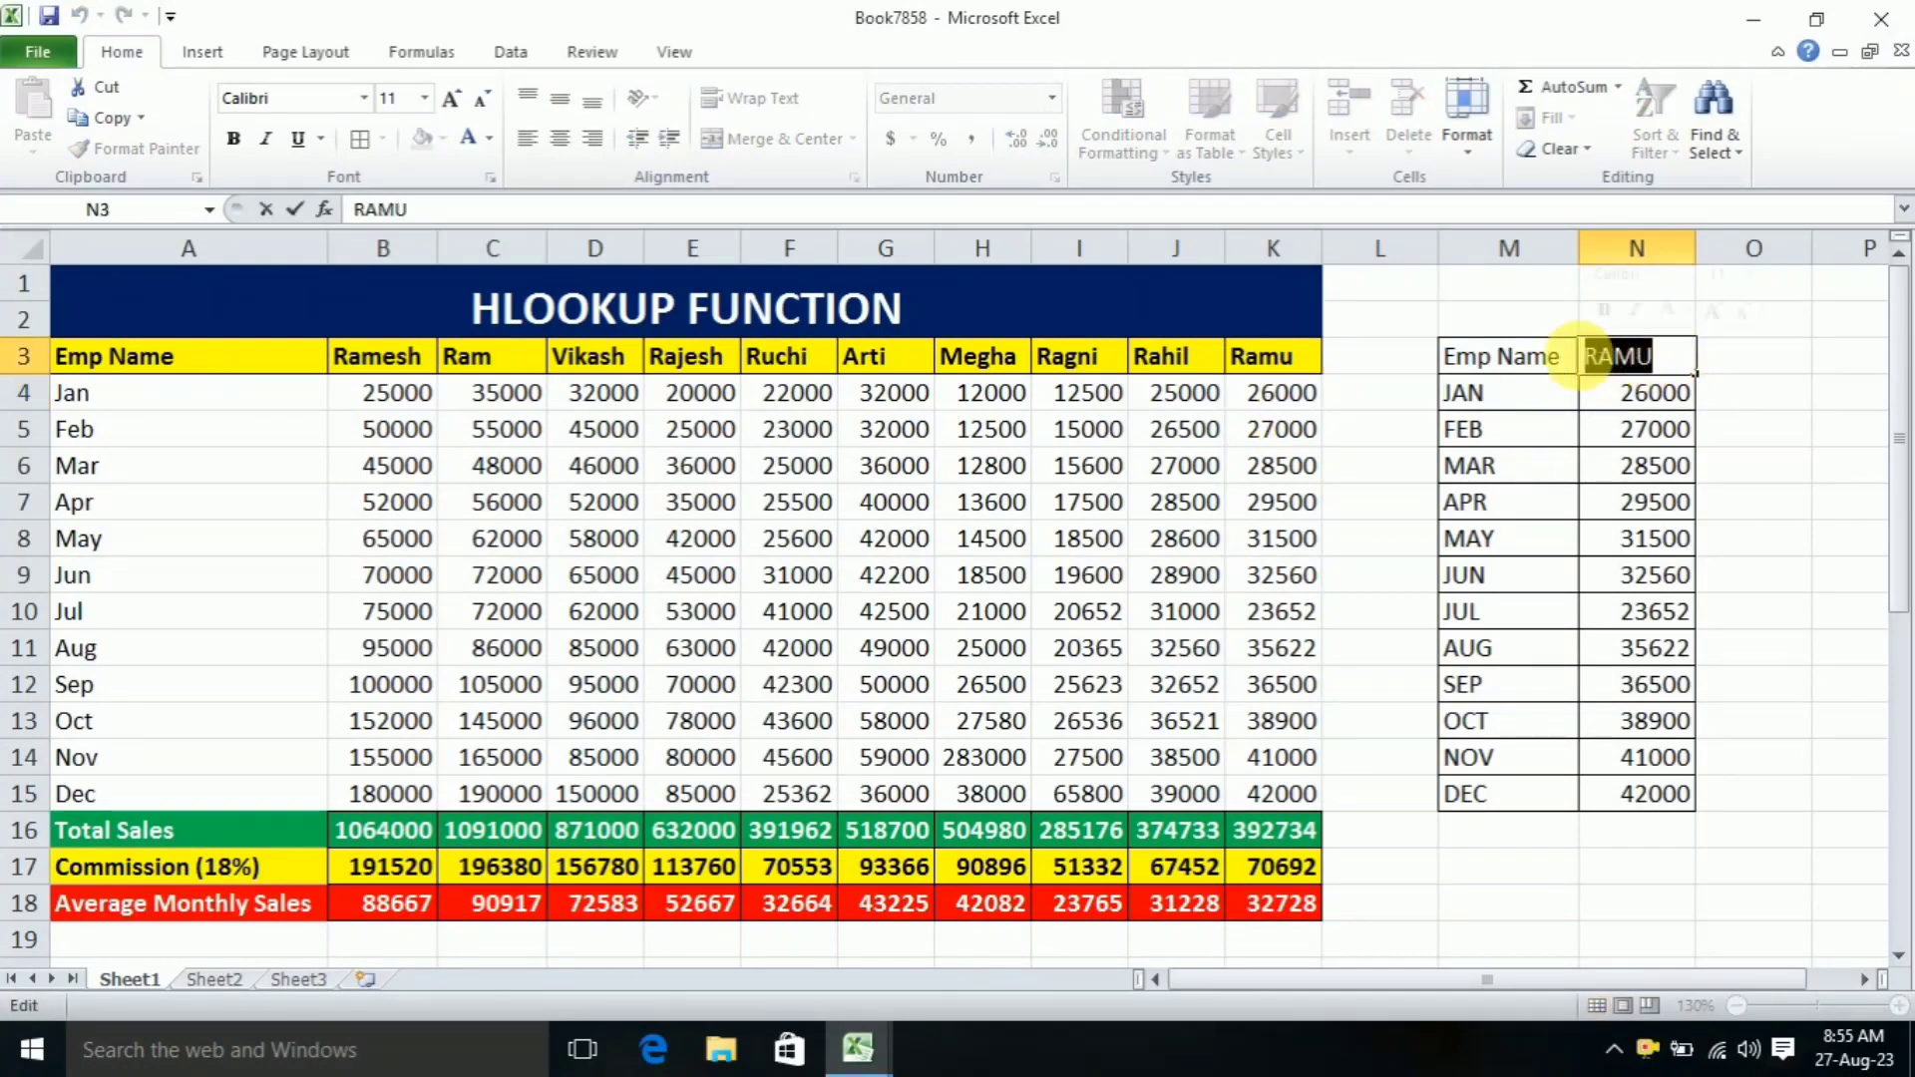
{"action": "type", "text": "RA"}
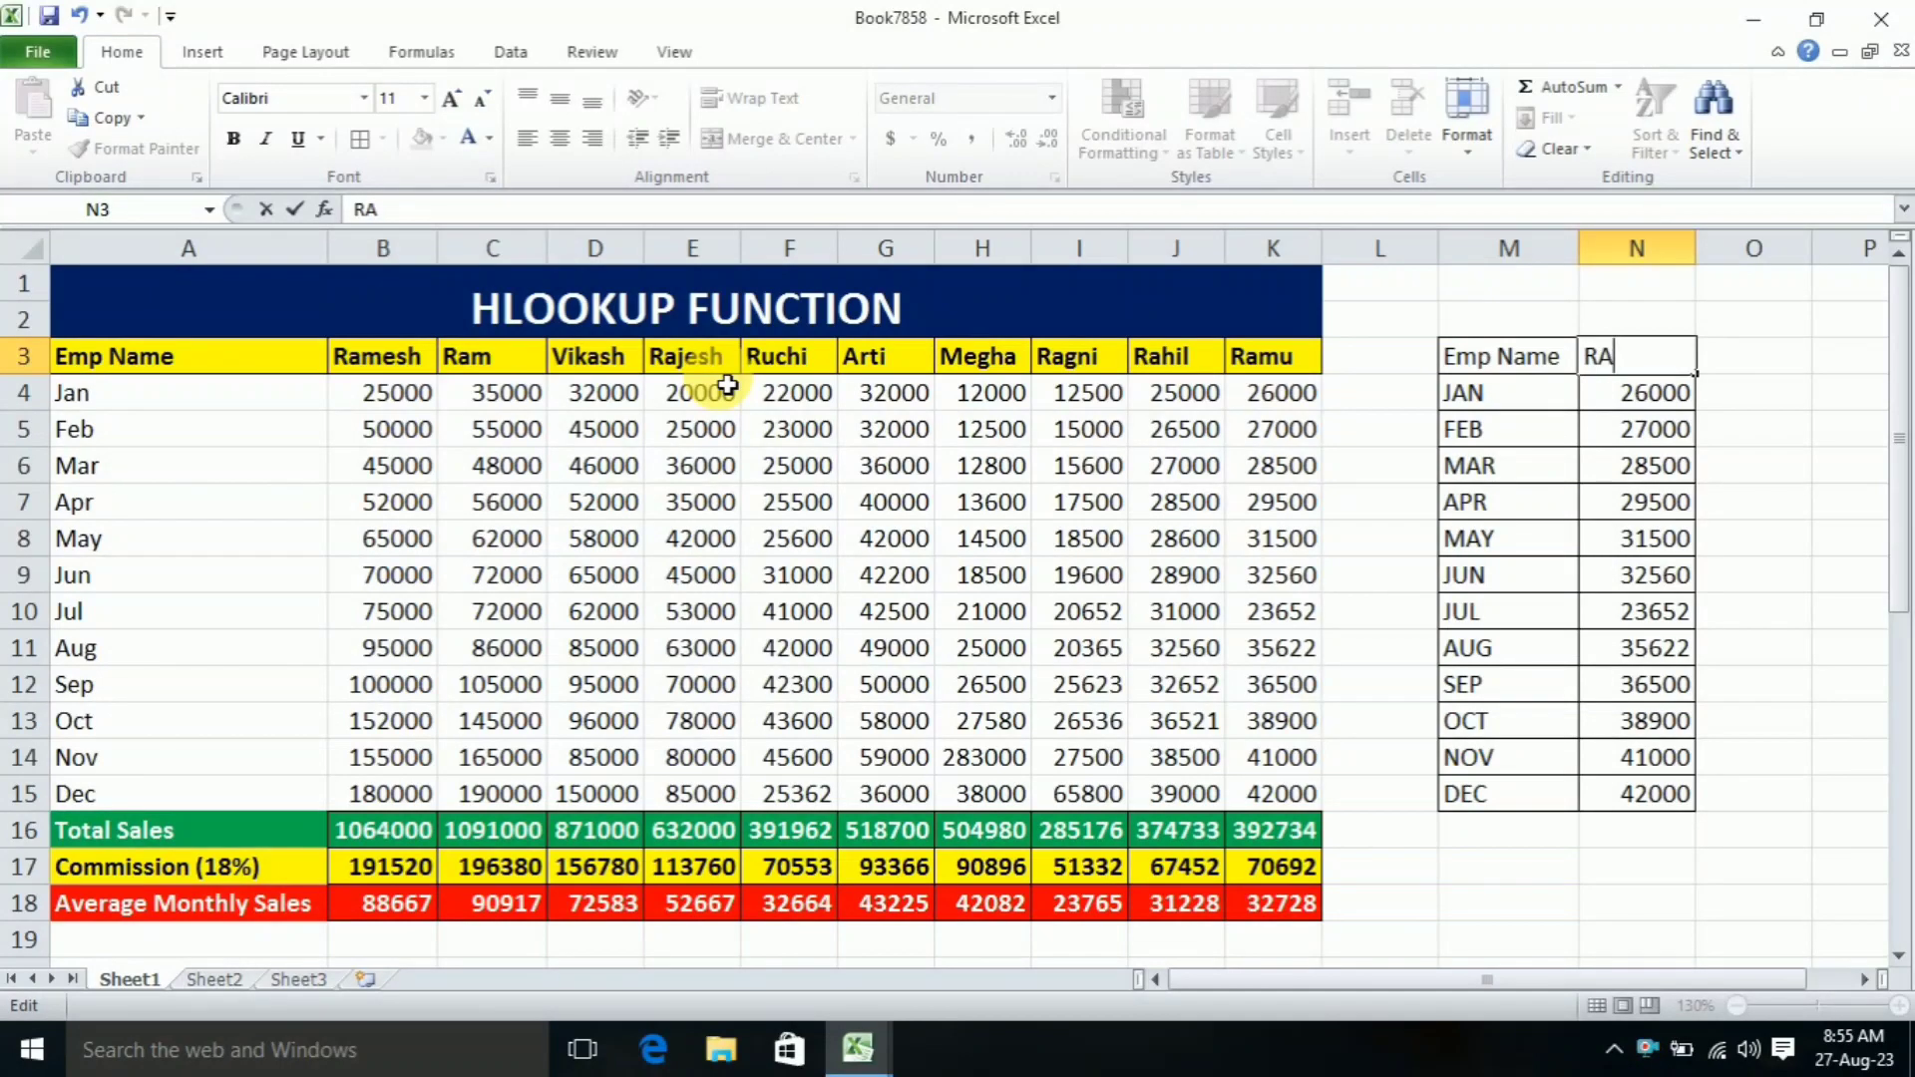
{"action": "key", "text": "Return"}
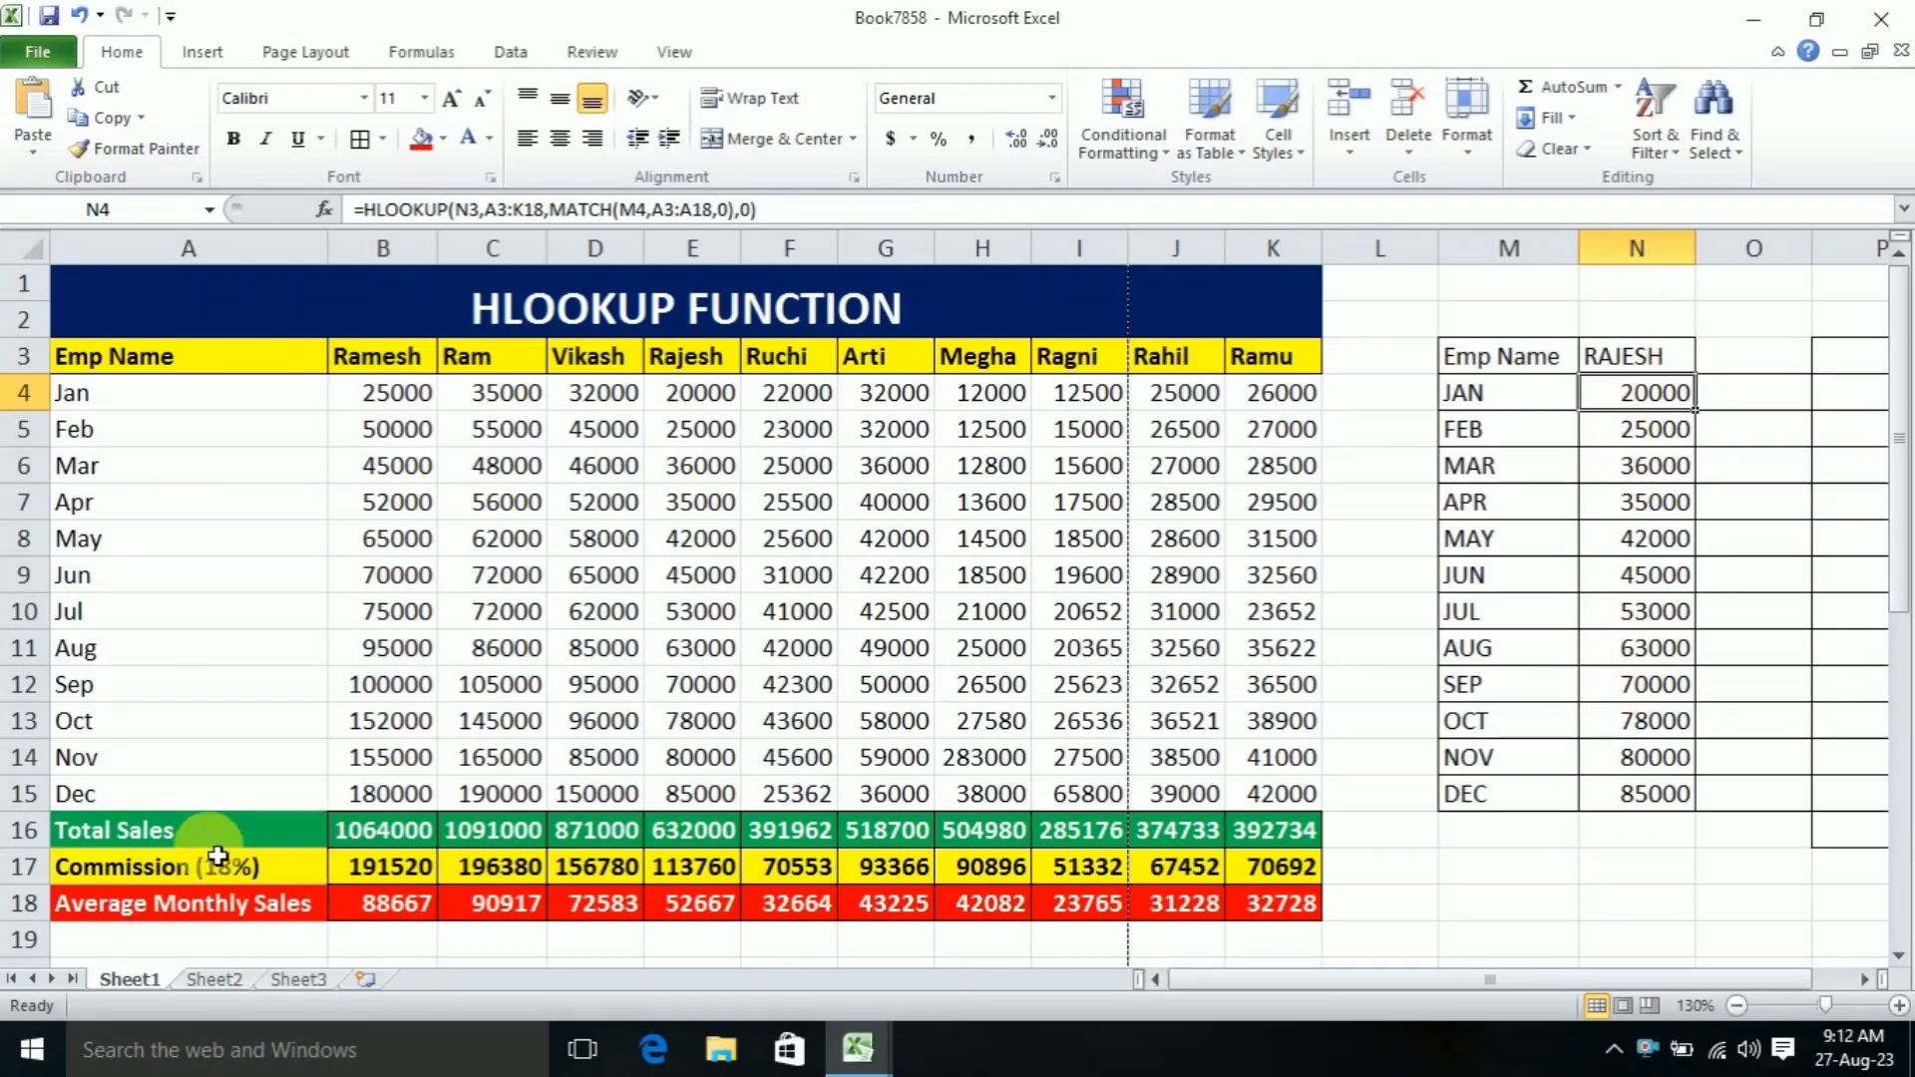
Step: Copy the Total Sales, Commission (18%) and Average Monthly Sales labels from A16:A18 to M16:M18, and autofit column M
{"action": "left_click_drag", "start_coordinate": [160, 836], "coordinate": [201, 910]}
{"action": "right_click", "coordinate": [201, 909]}
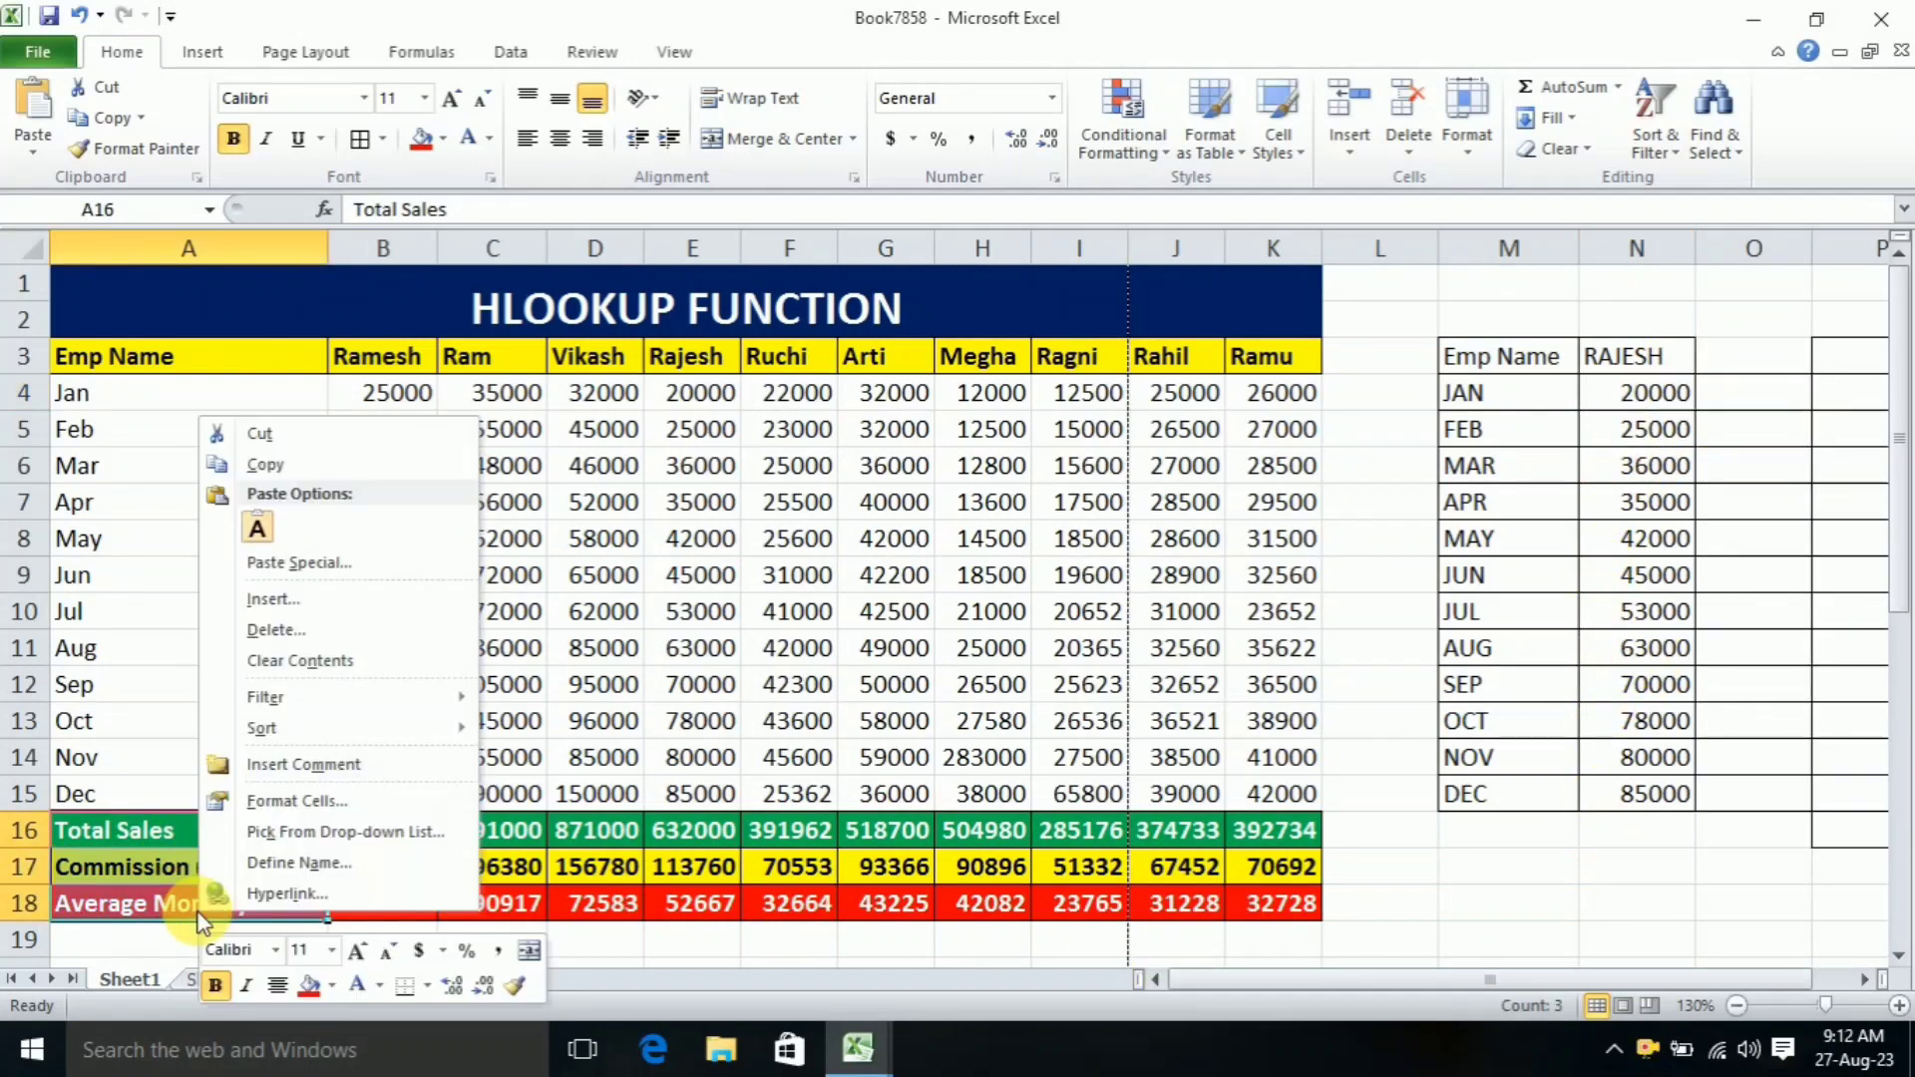
{"action": "left_click", "coordinate": [299, 467]}
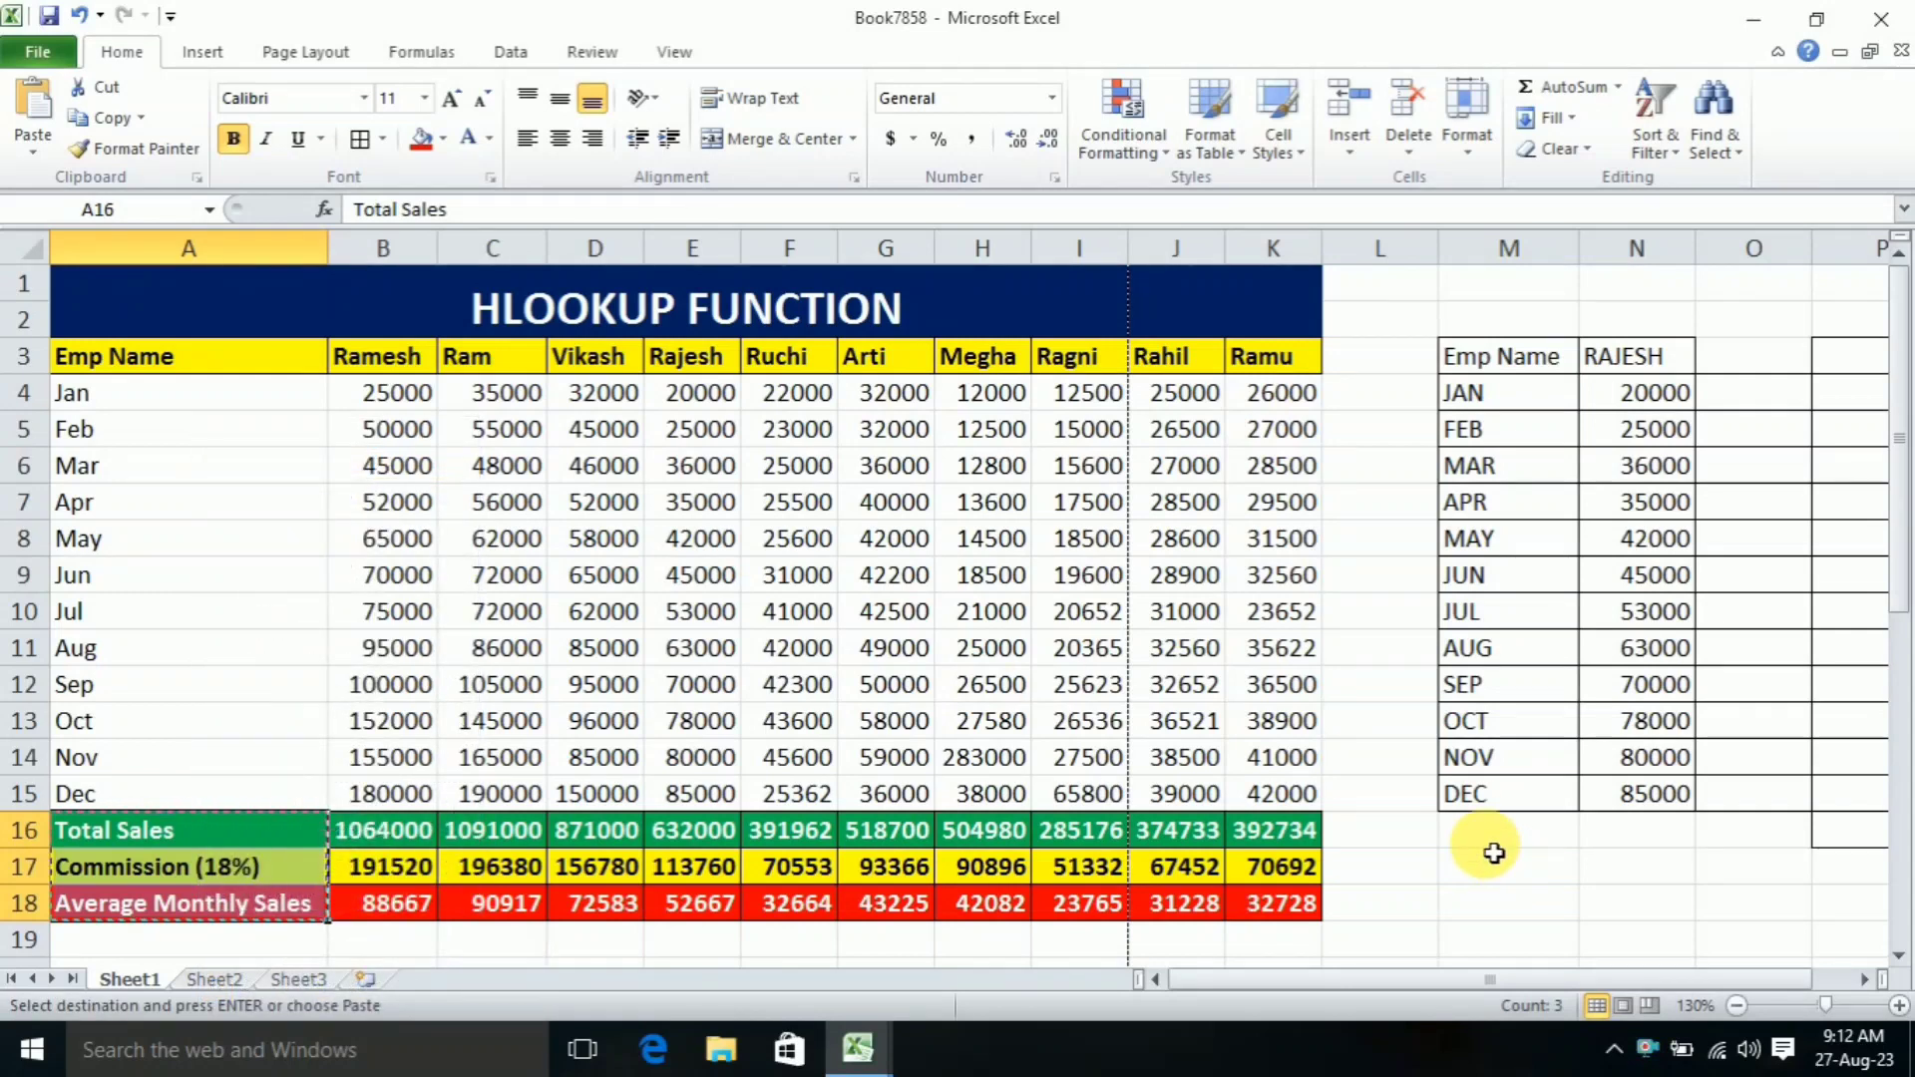
{"action": "left_click_drag", "start_coordinate": [1493, 832], "coordinate": [1501, 936]}
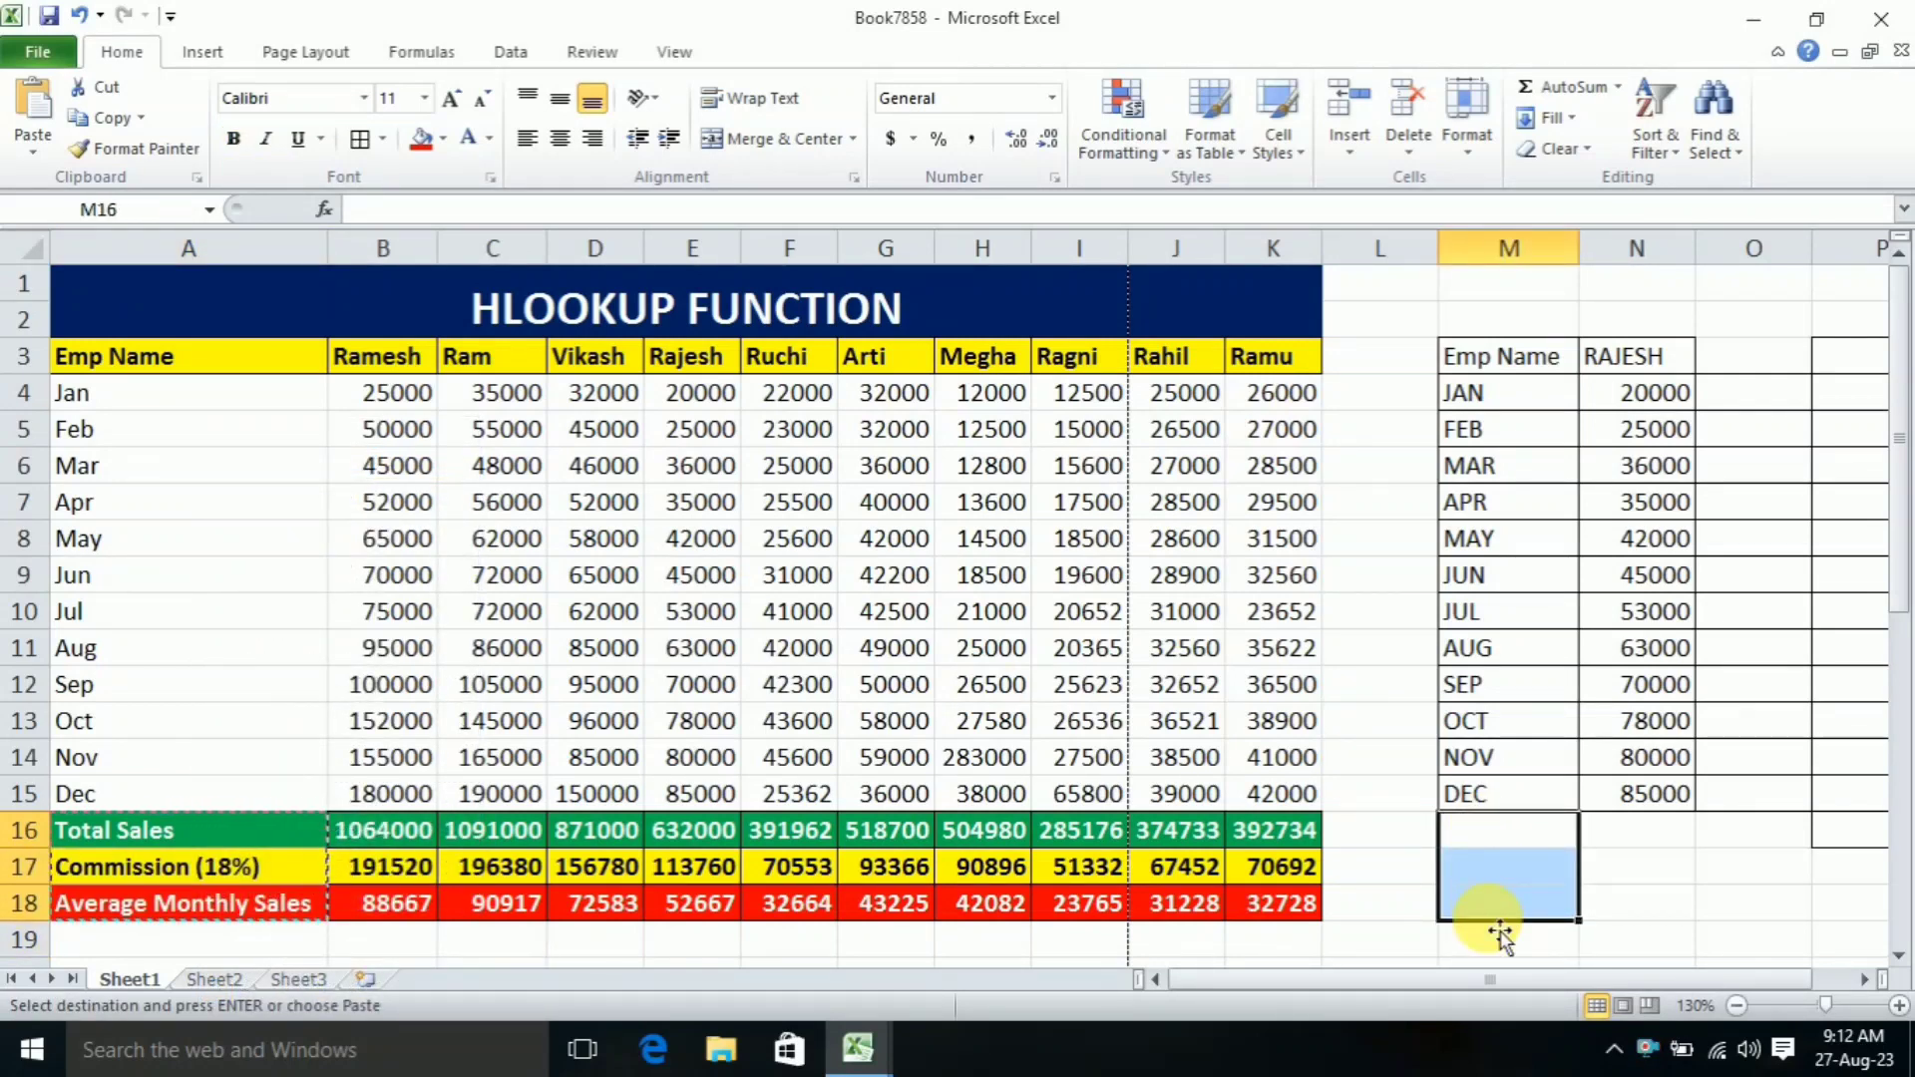
{"action": "key", "text": "ctrl+v"}
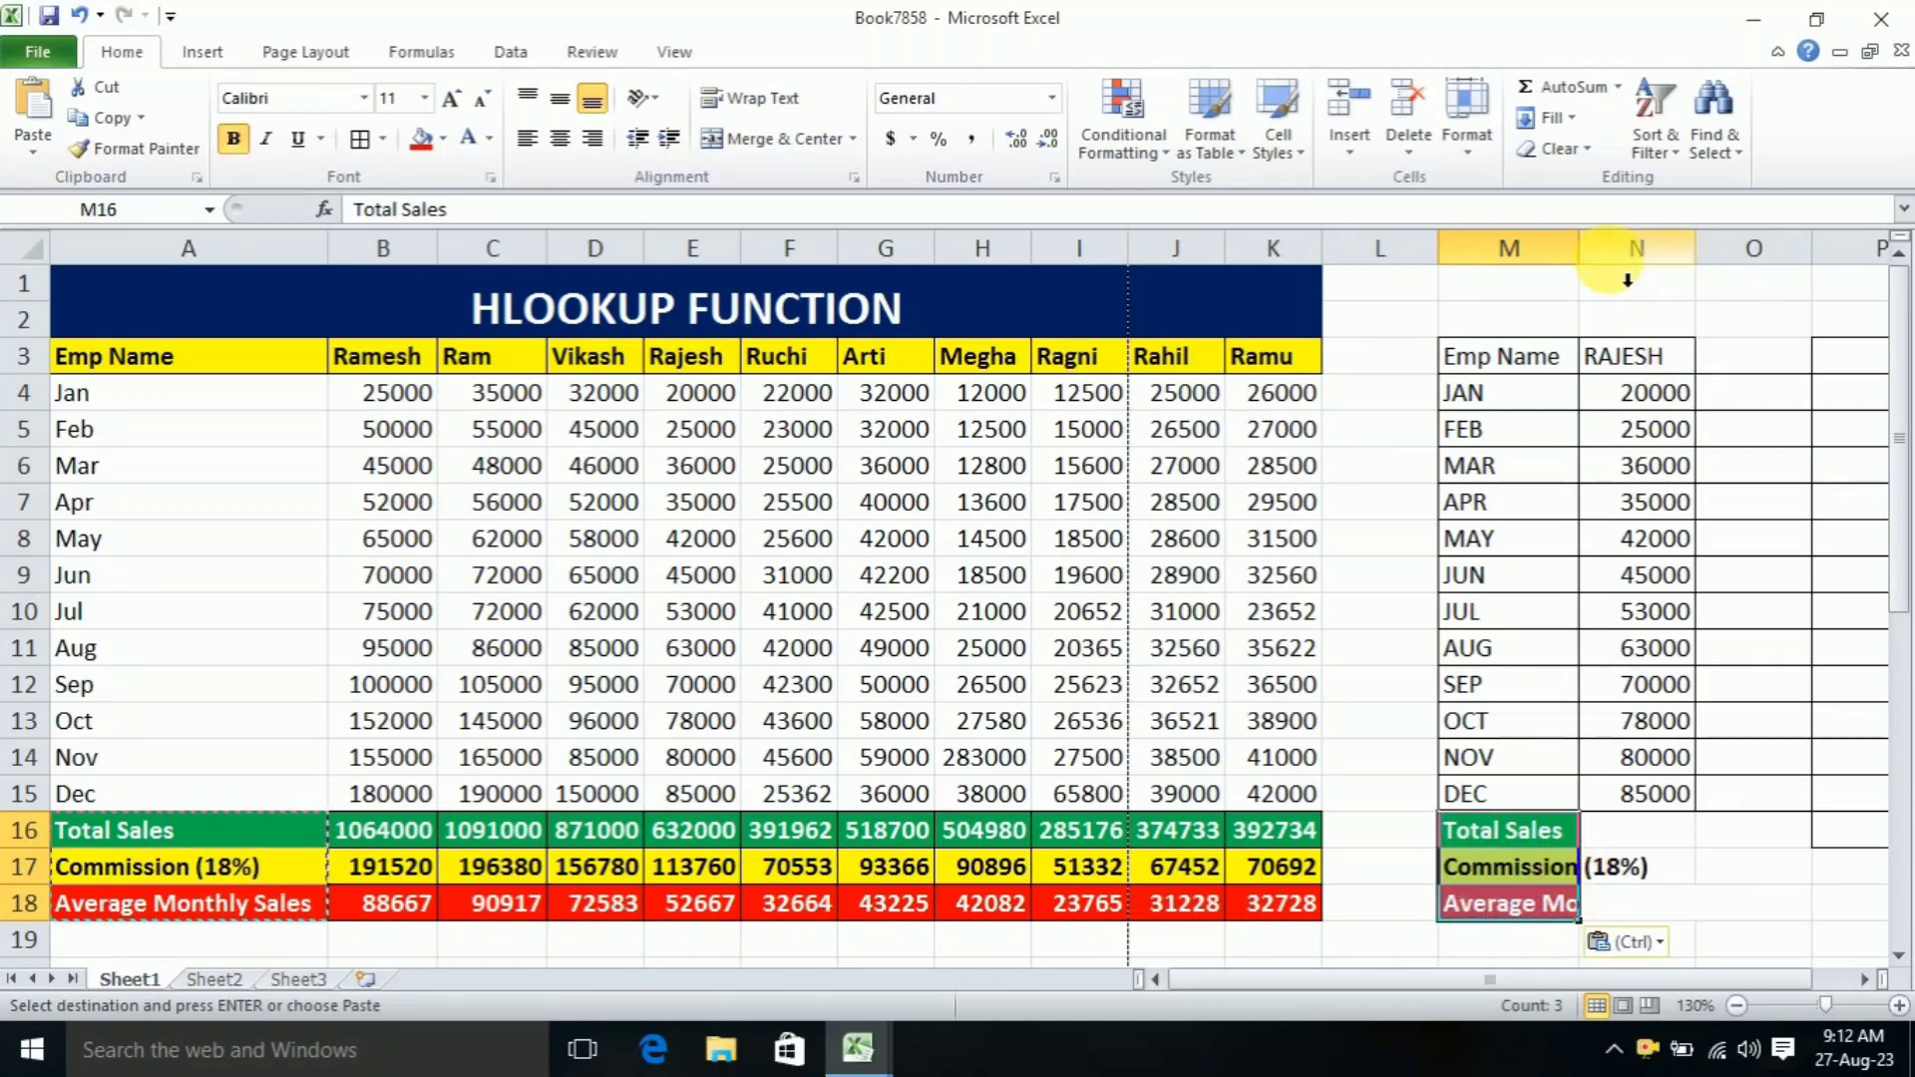
{"action": "double_click", "coordinate": [1579, 249]}
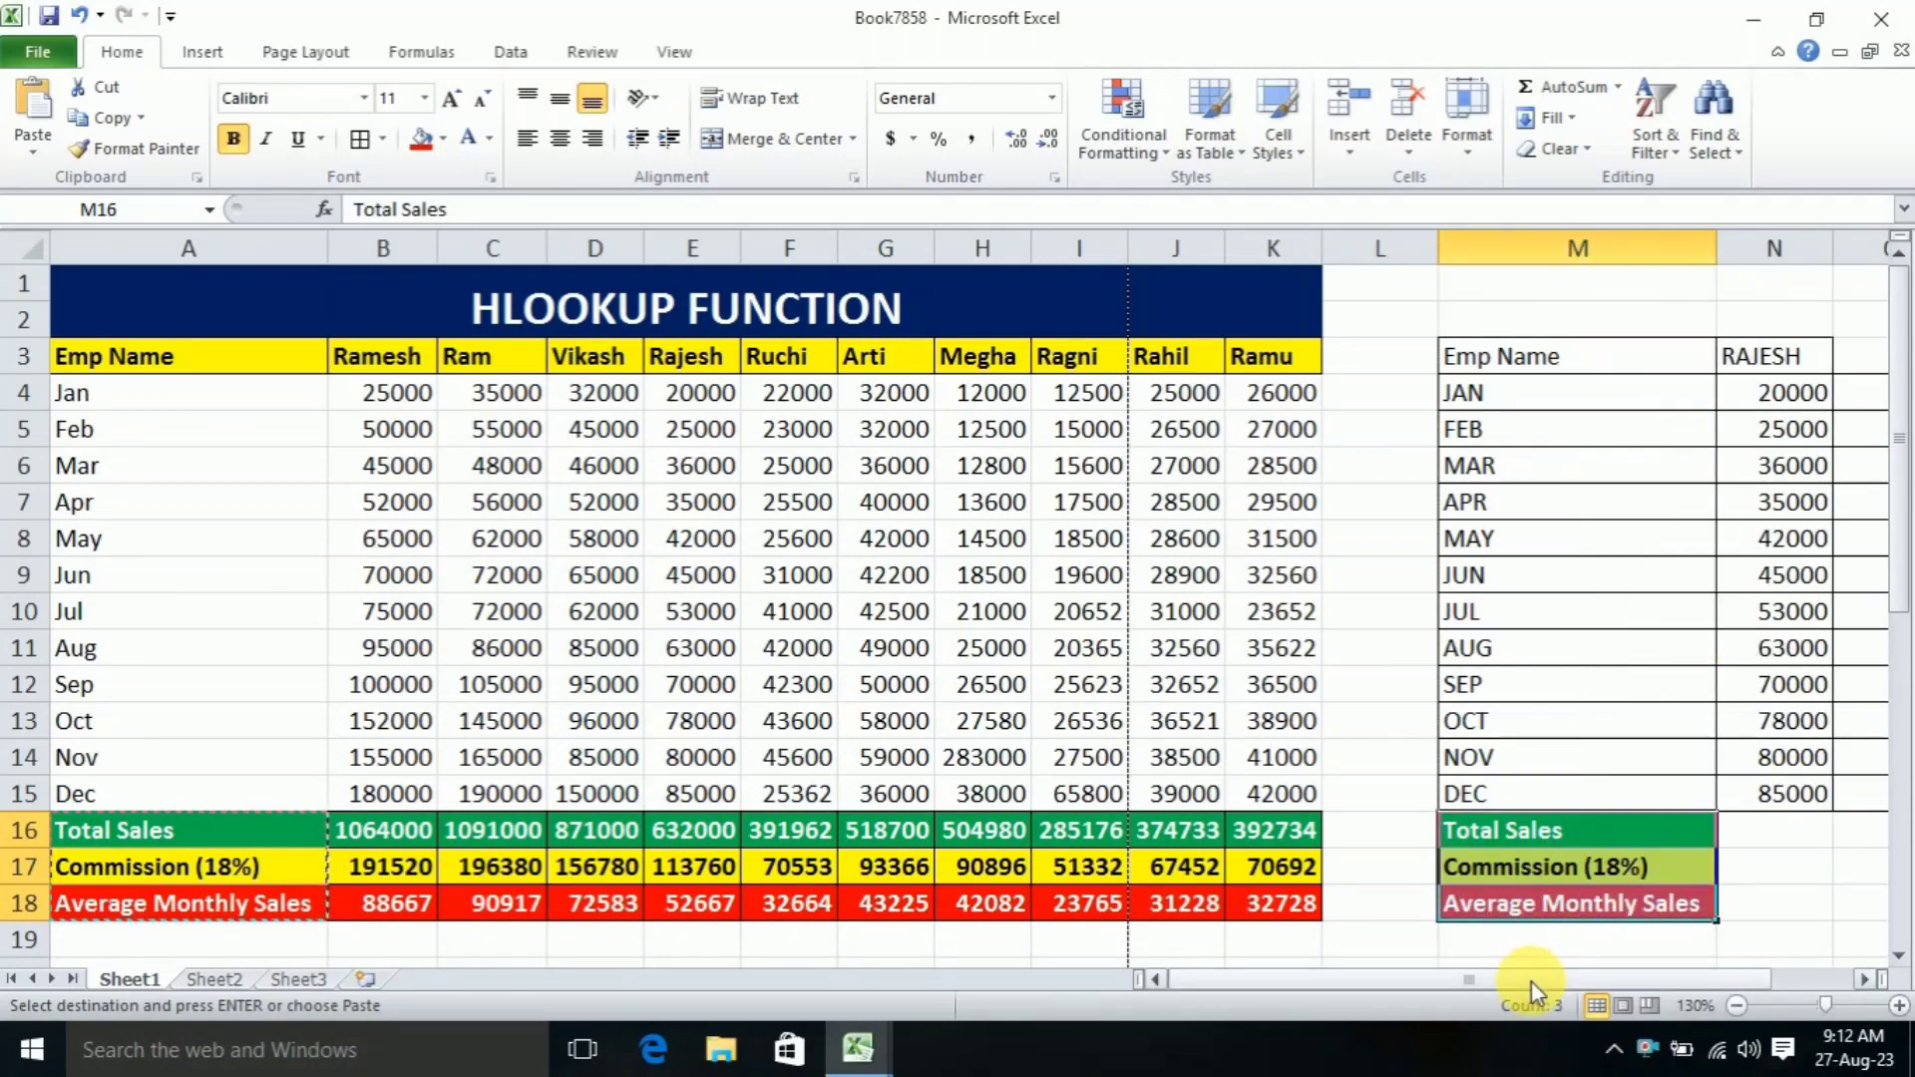
Step: Extend the lookup formula from N15 down through N18 for the three summary rows
{"action": "left_click_drag", "start_coordinate": [1530, 979], "coordinate": [1635, 979]}
{"action": "left_click", "coordinate": [1386, 832]}
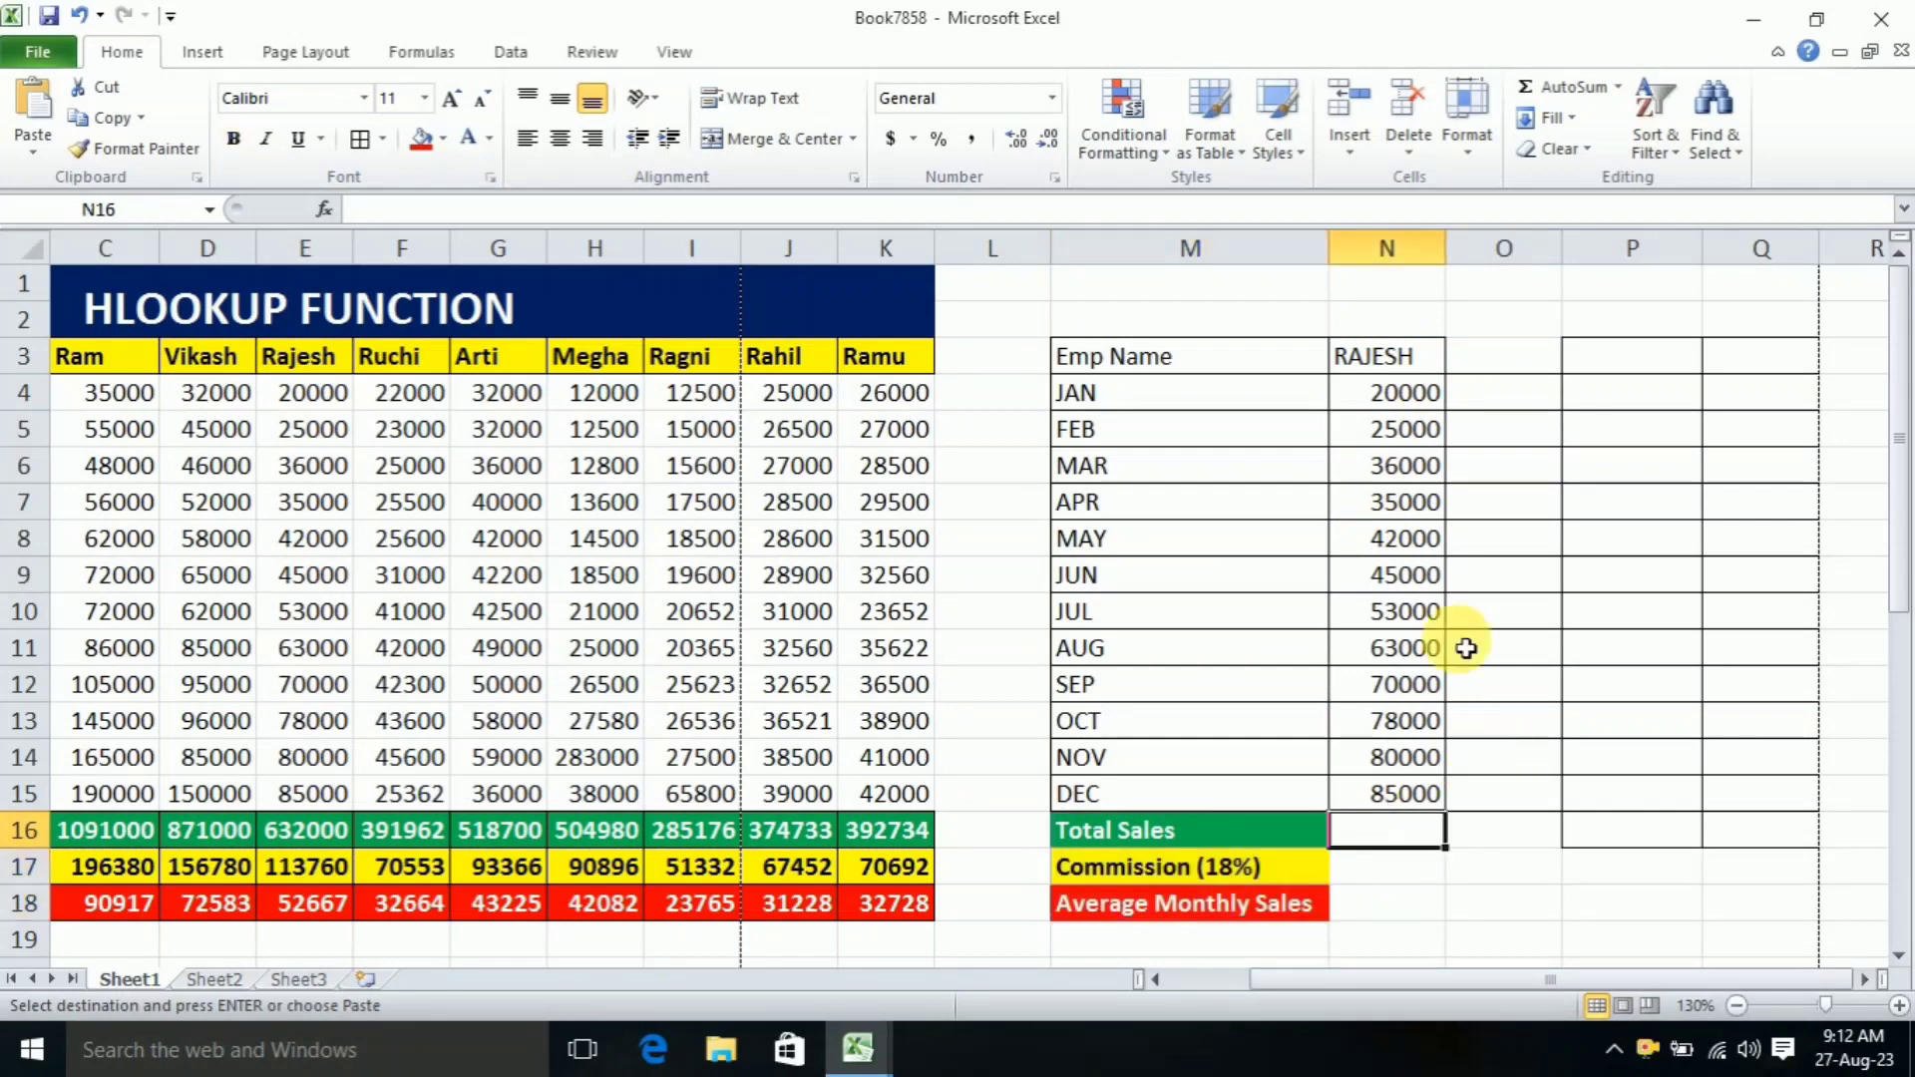
{"action": "left_click", "coordinate": [1397, 793]}
{"action": "left_click_drag", "start_coordinate": [1445, 811], "coordinate": [1454, 908]}
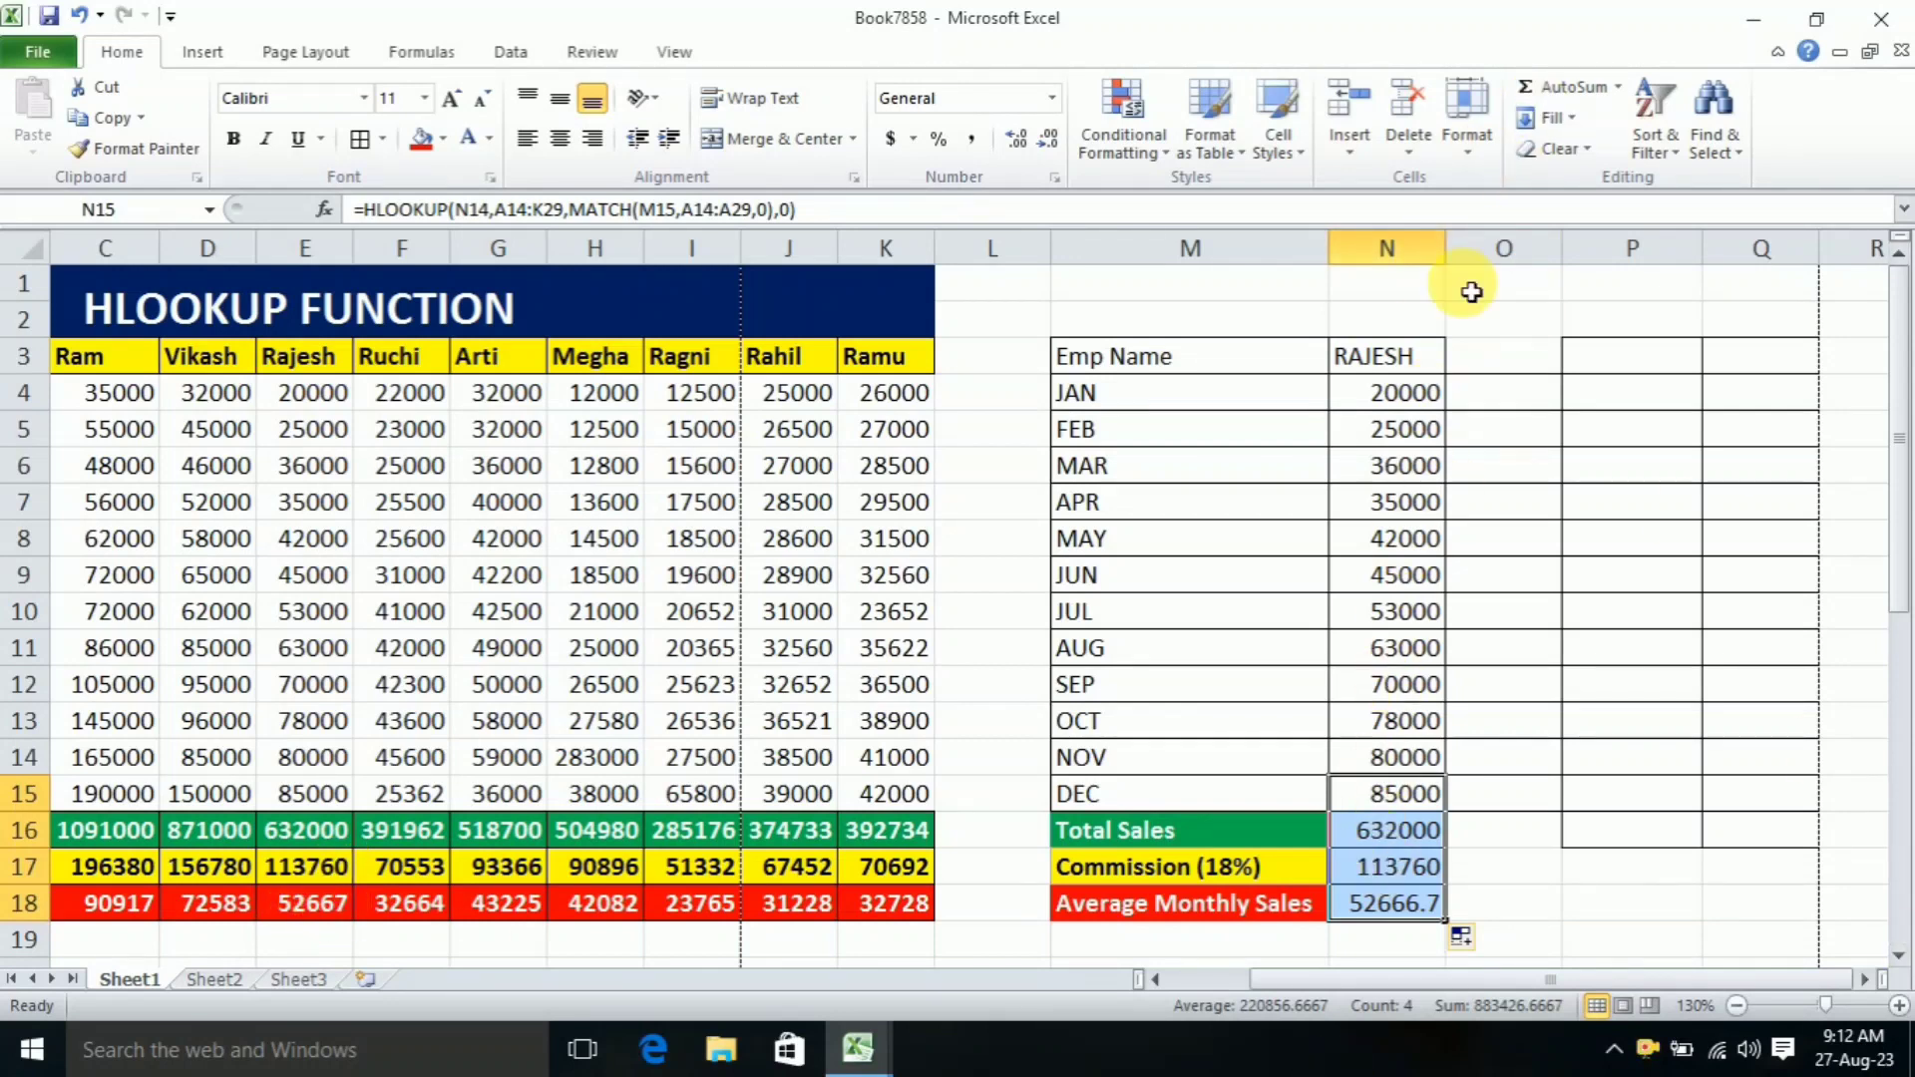
Step: Change the lookup name in N3 to the employee name heading column J
{"action": "double_click", "coordinate": [1441, 368]}
{"action": "double_click", "coordinate": [1441, 371]}
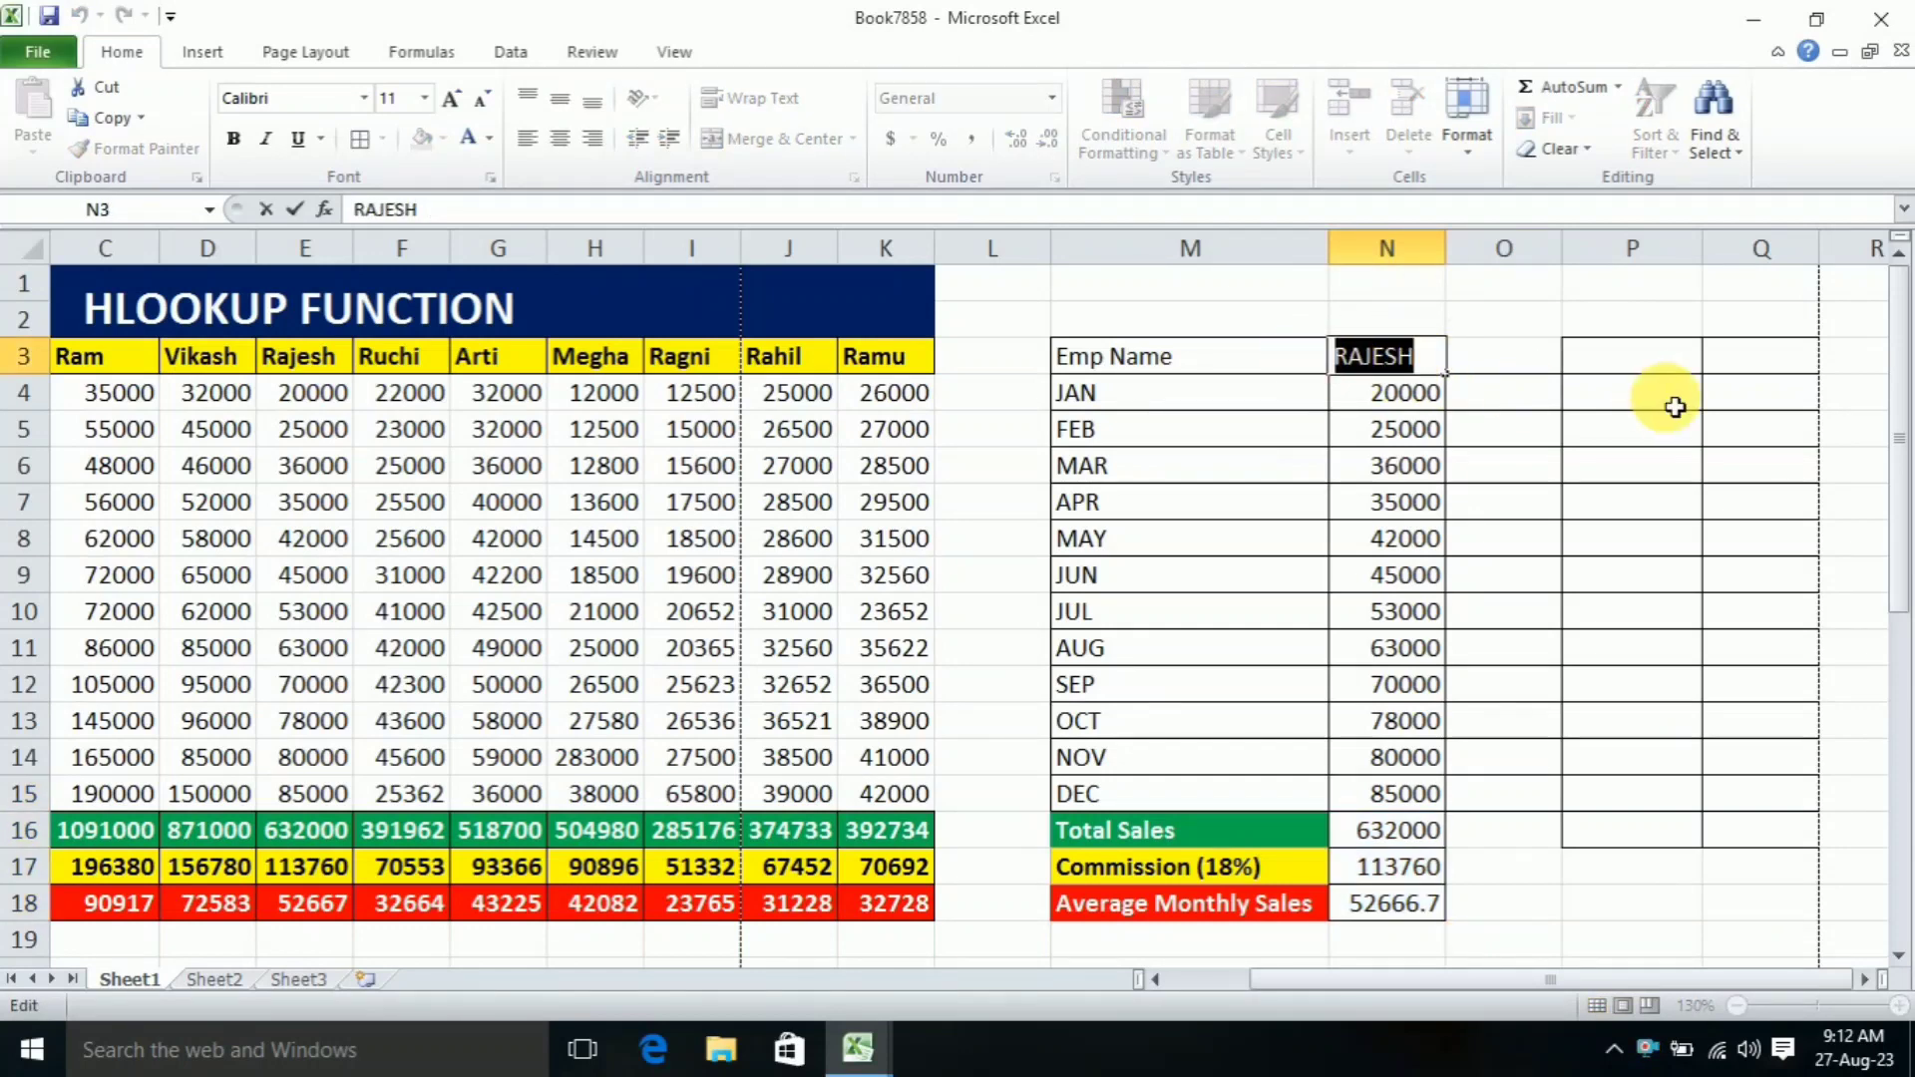
{"action": "type", "text": "R"}
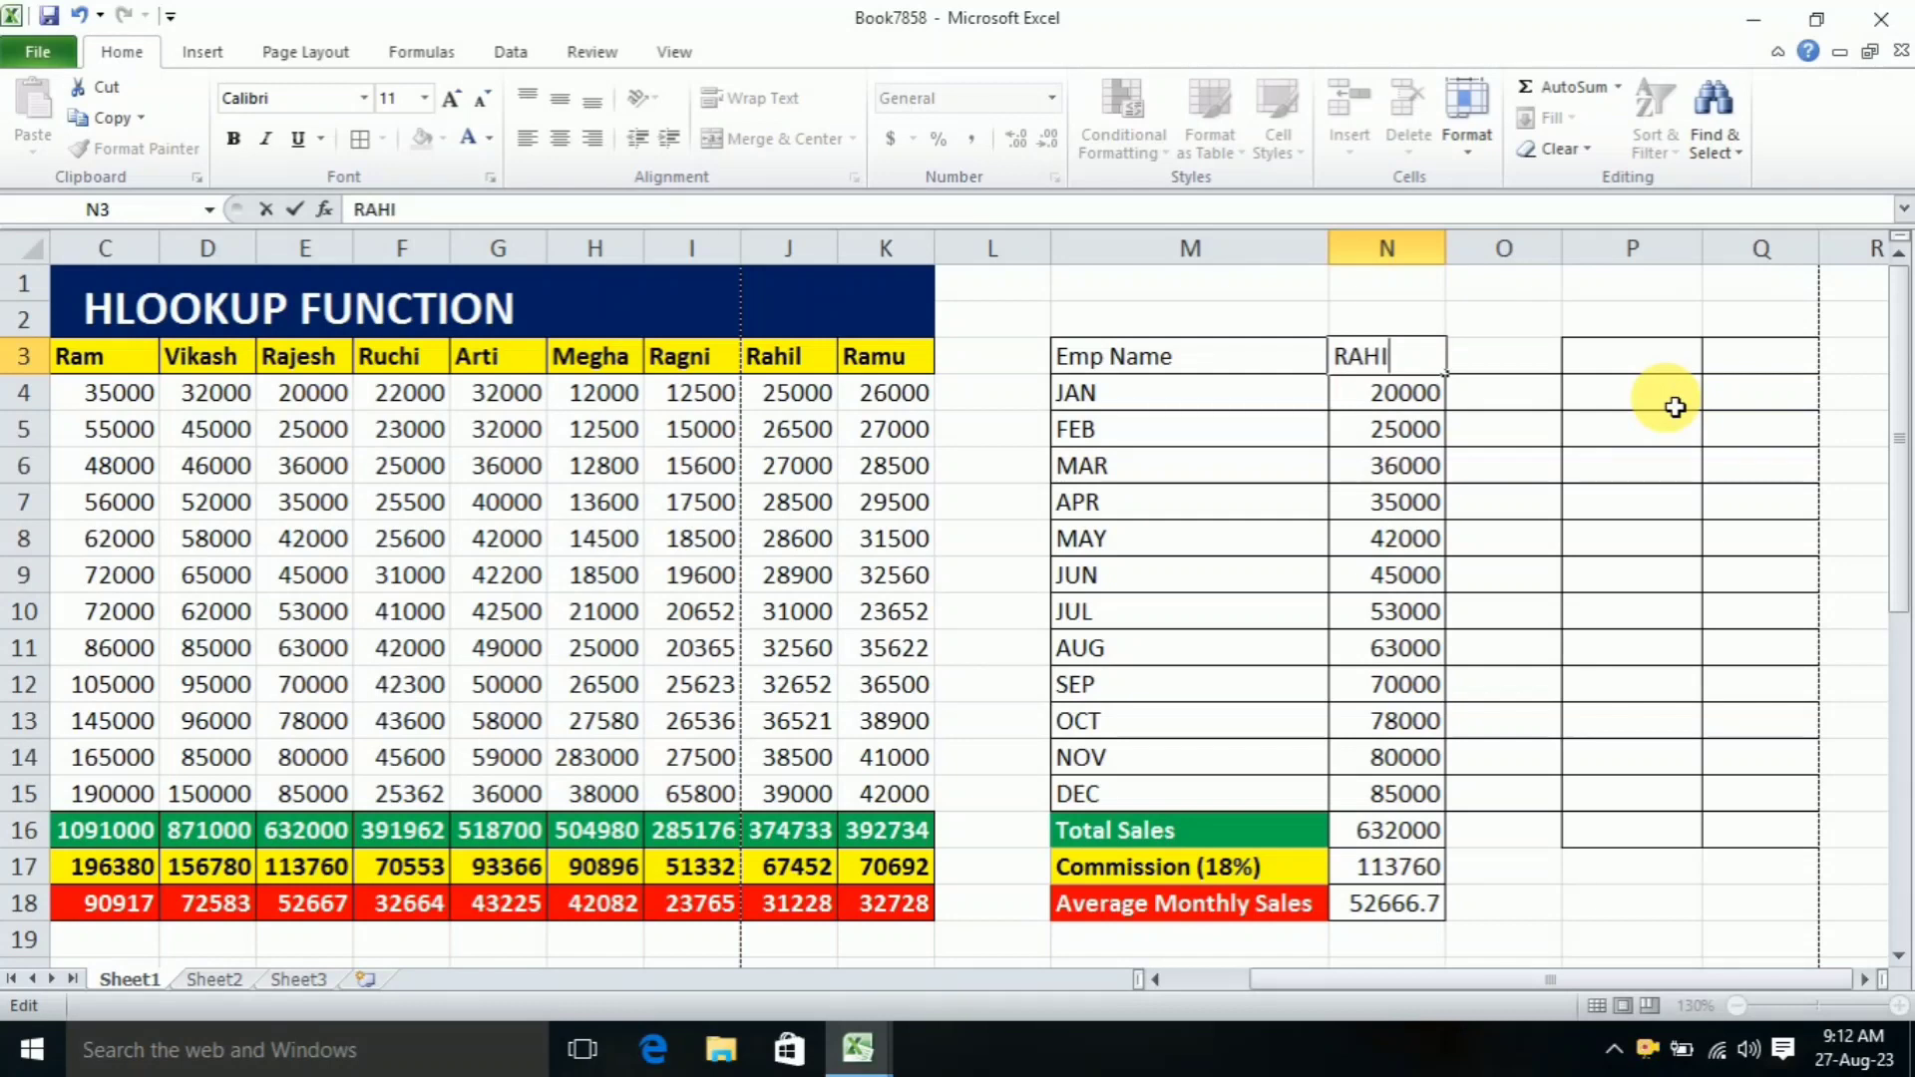
{"action": "key", "text": "Return"}
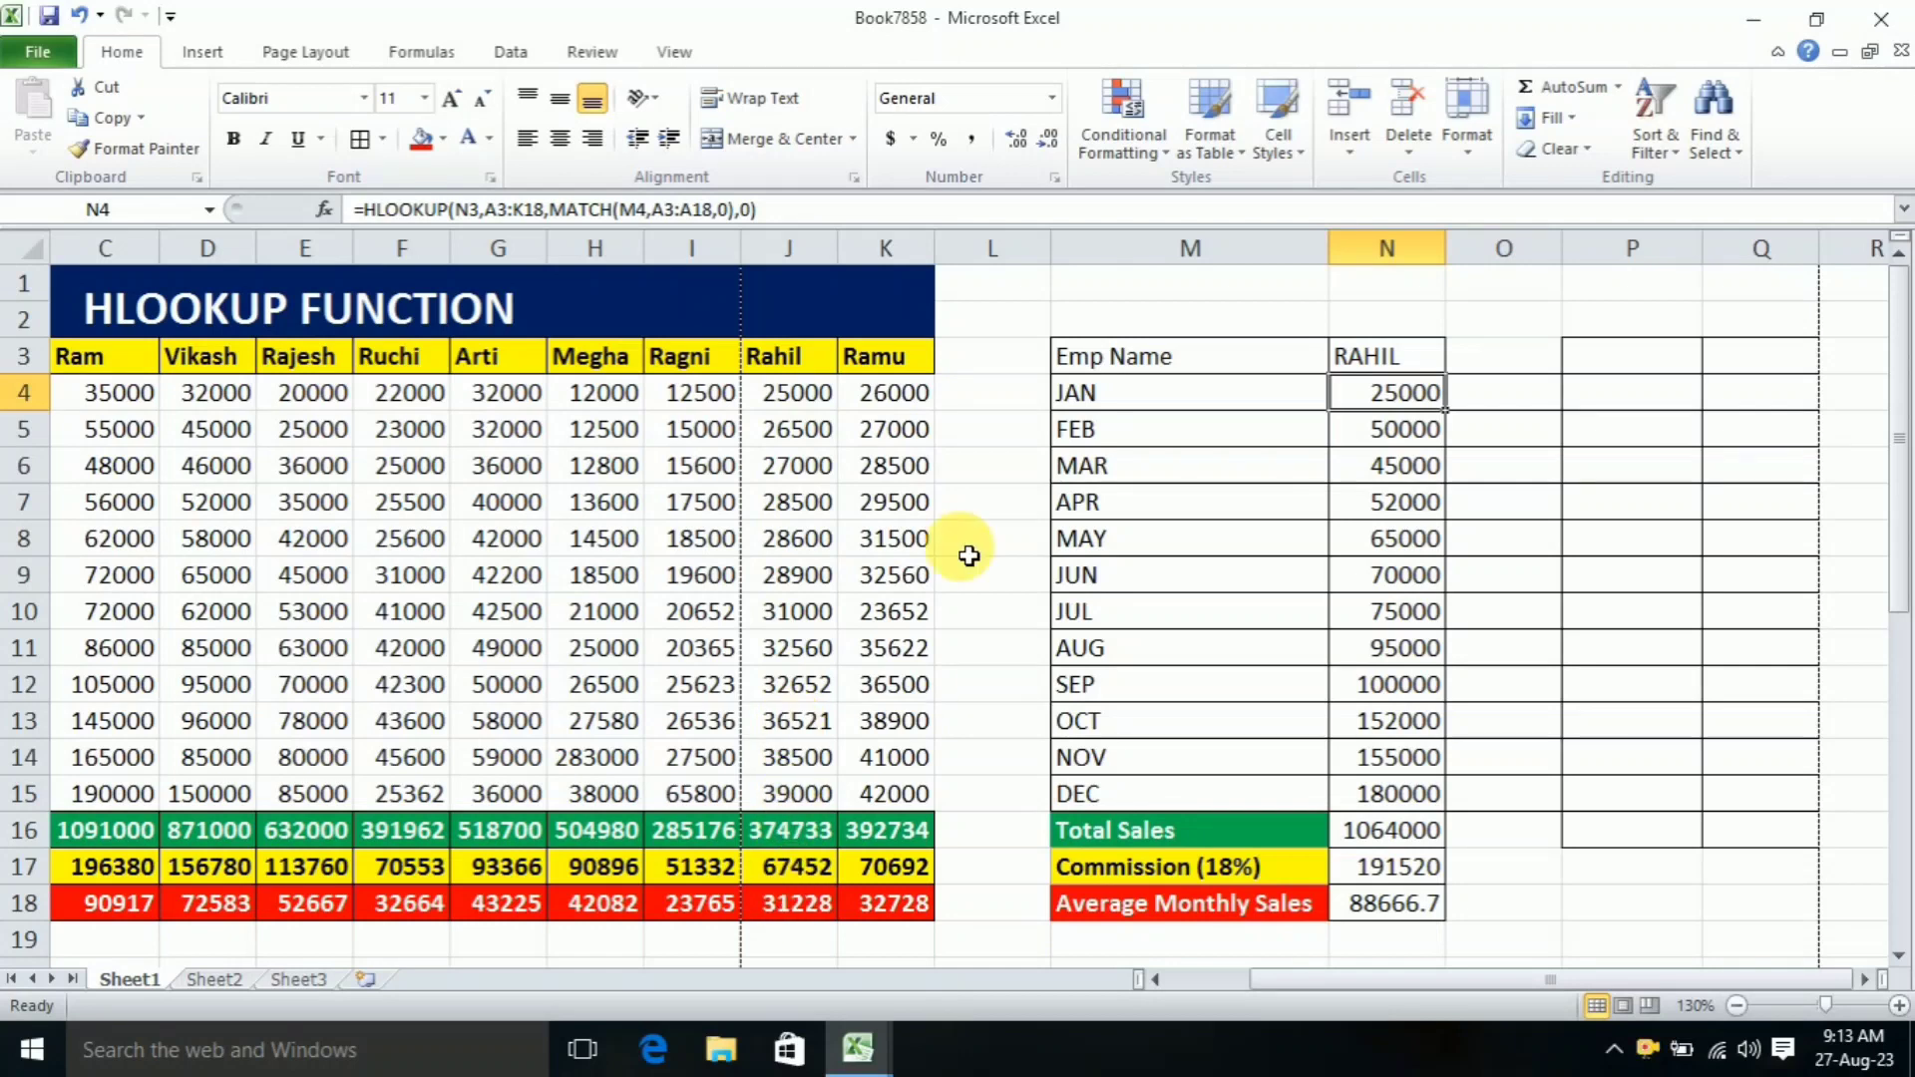
Step: Change the lookup name in N3 to the employee name heading column H
{"action": "double_click", "coordinate": [1426, 361]}
{"action": "double_click", "coordinate": [1441, 371]}
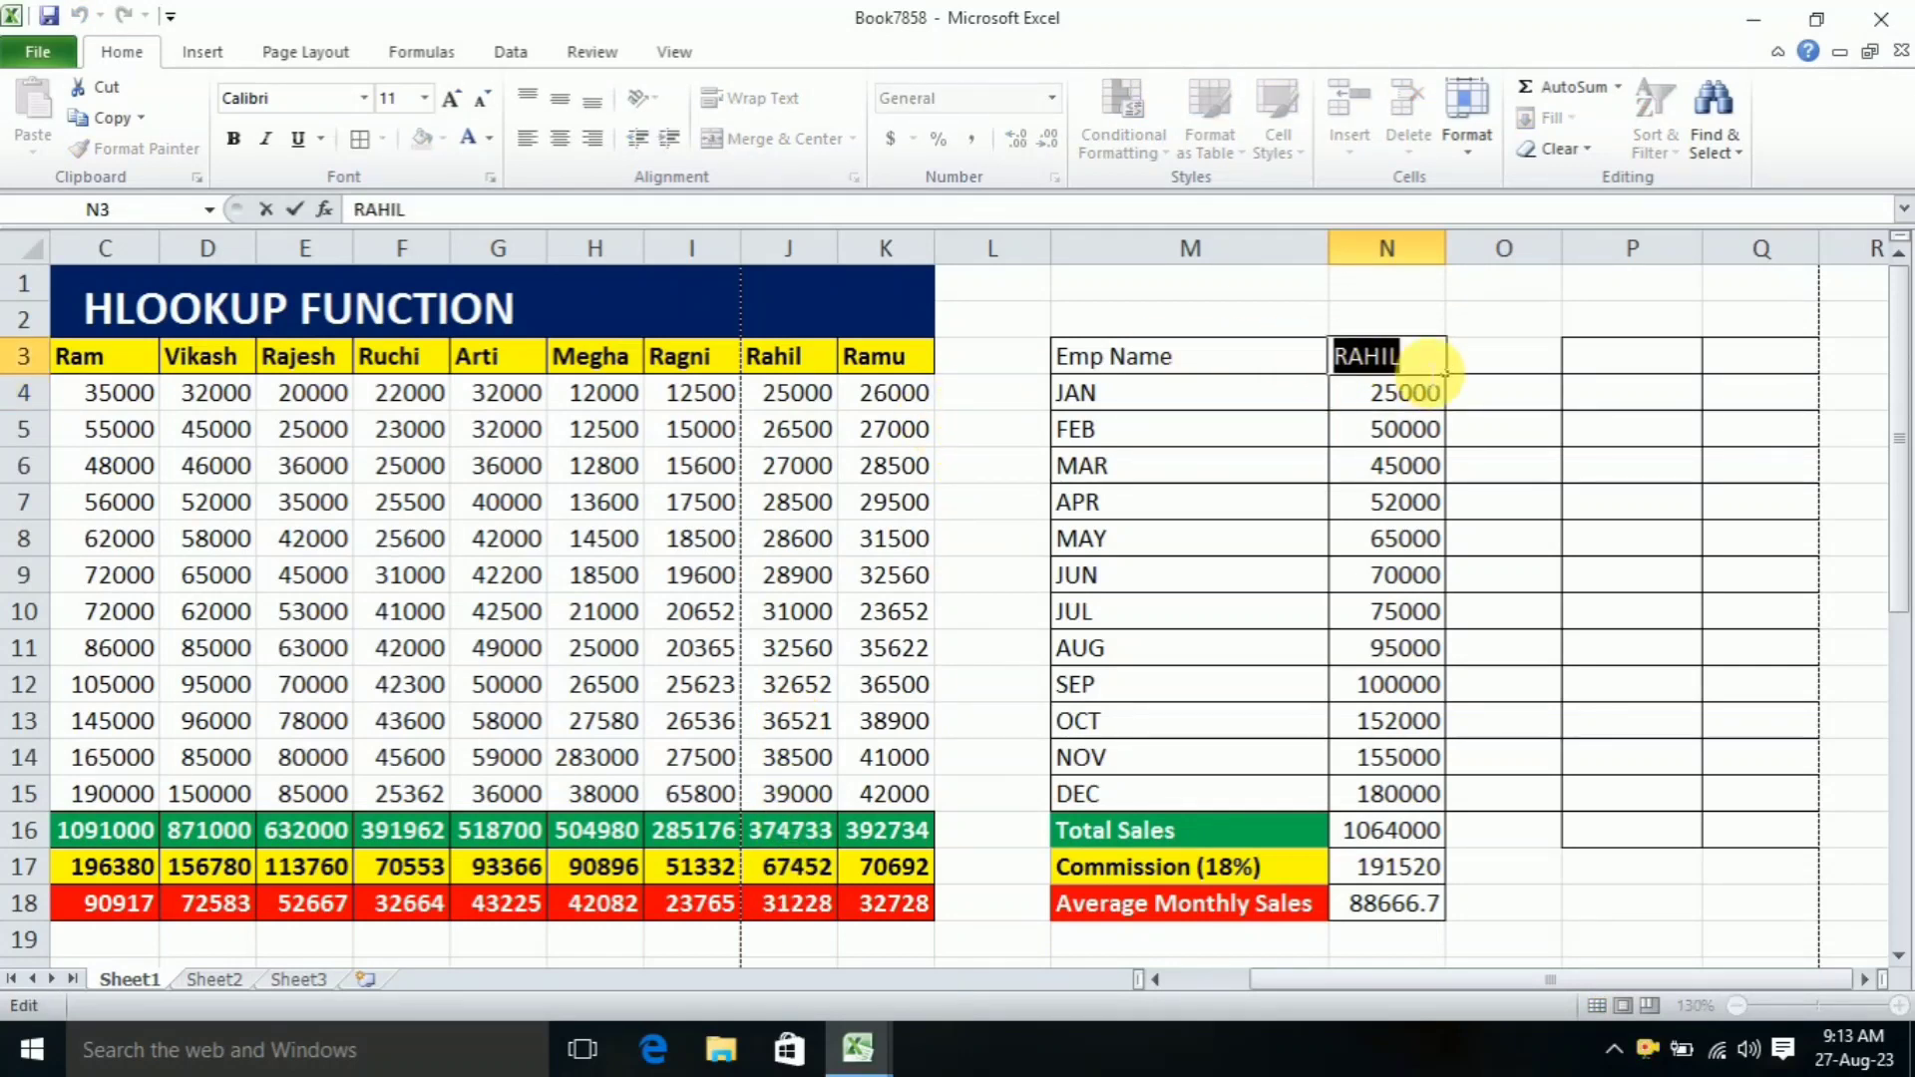
{"action": "type", "text": "MEGHA"}
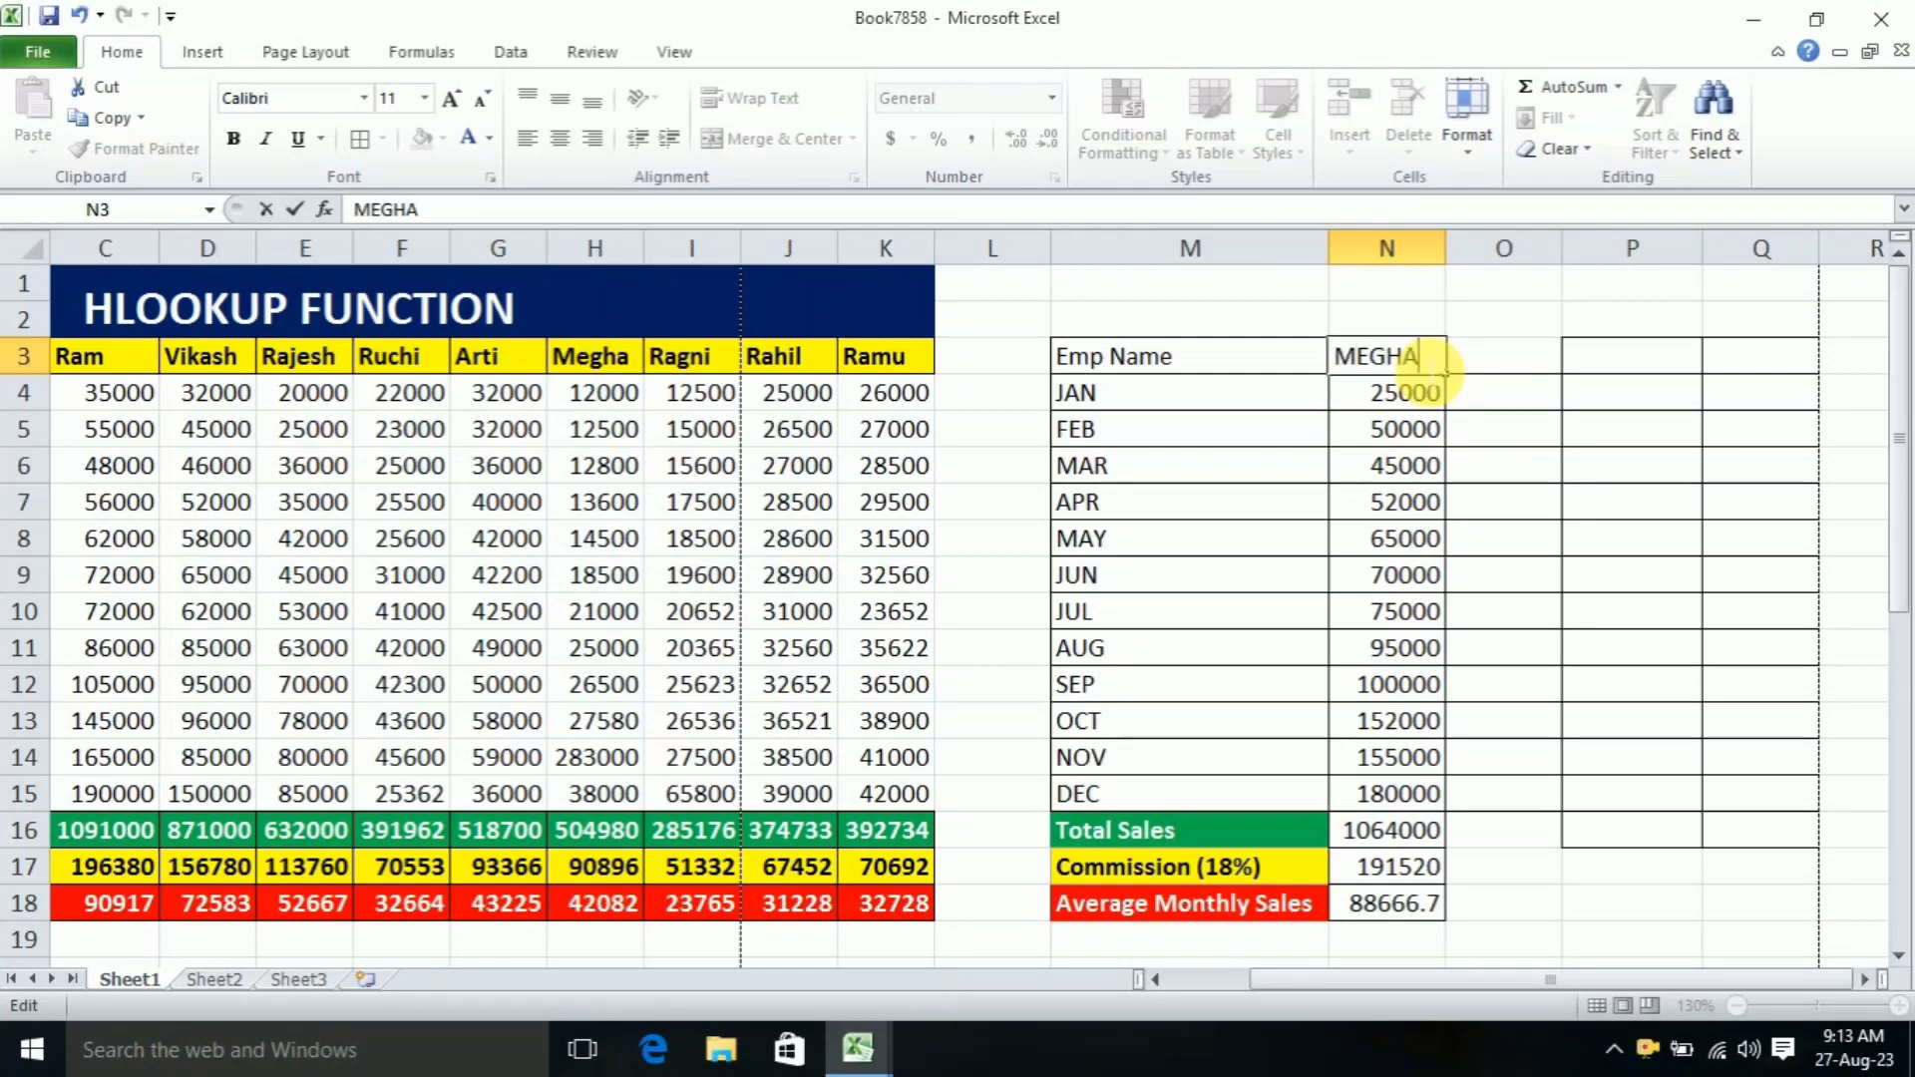
{"action": "key", "text": "Return"}
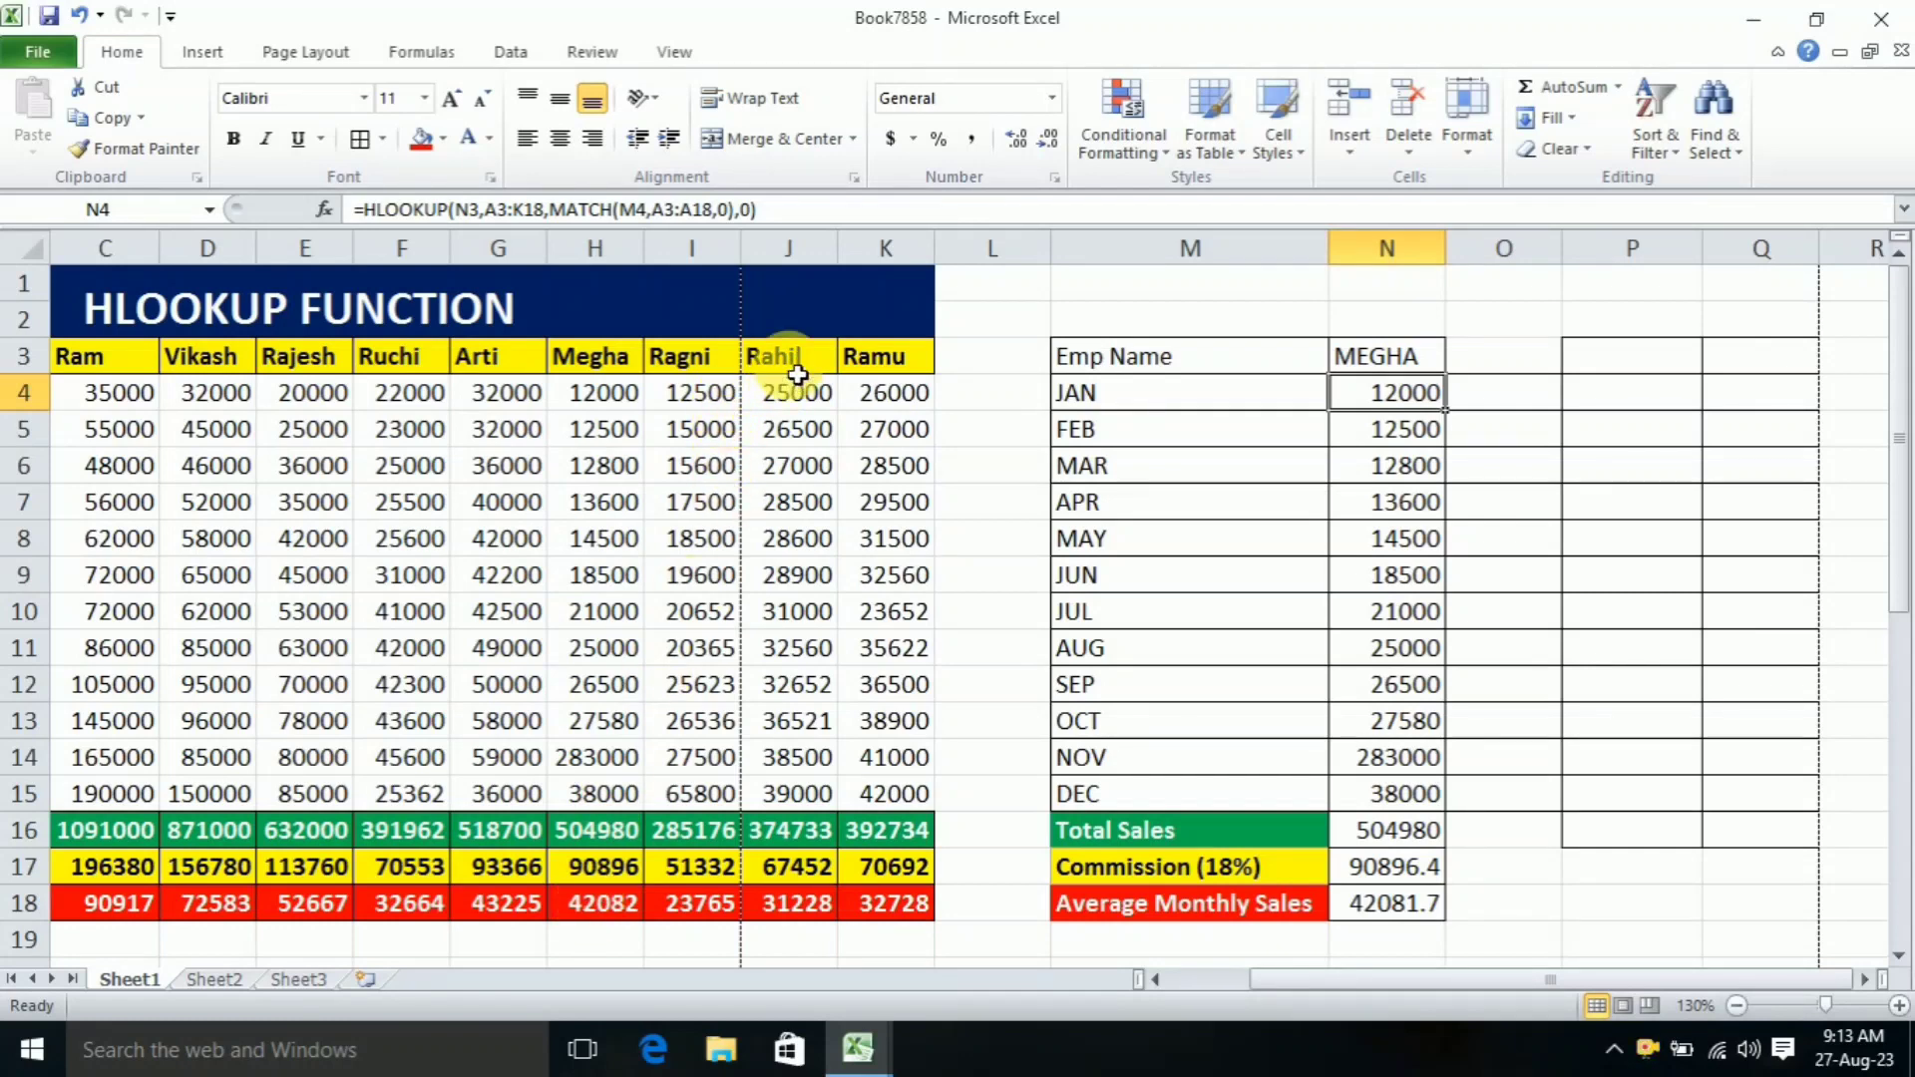
Step: Change the lookup name in N3 back to the employee name heading column J
{"action": "double_click", "coordinate": [1443, 359]}
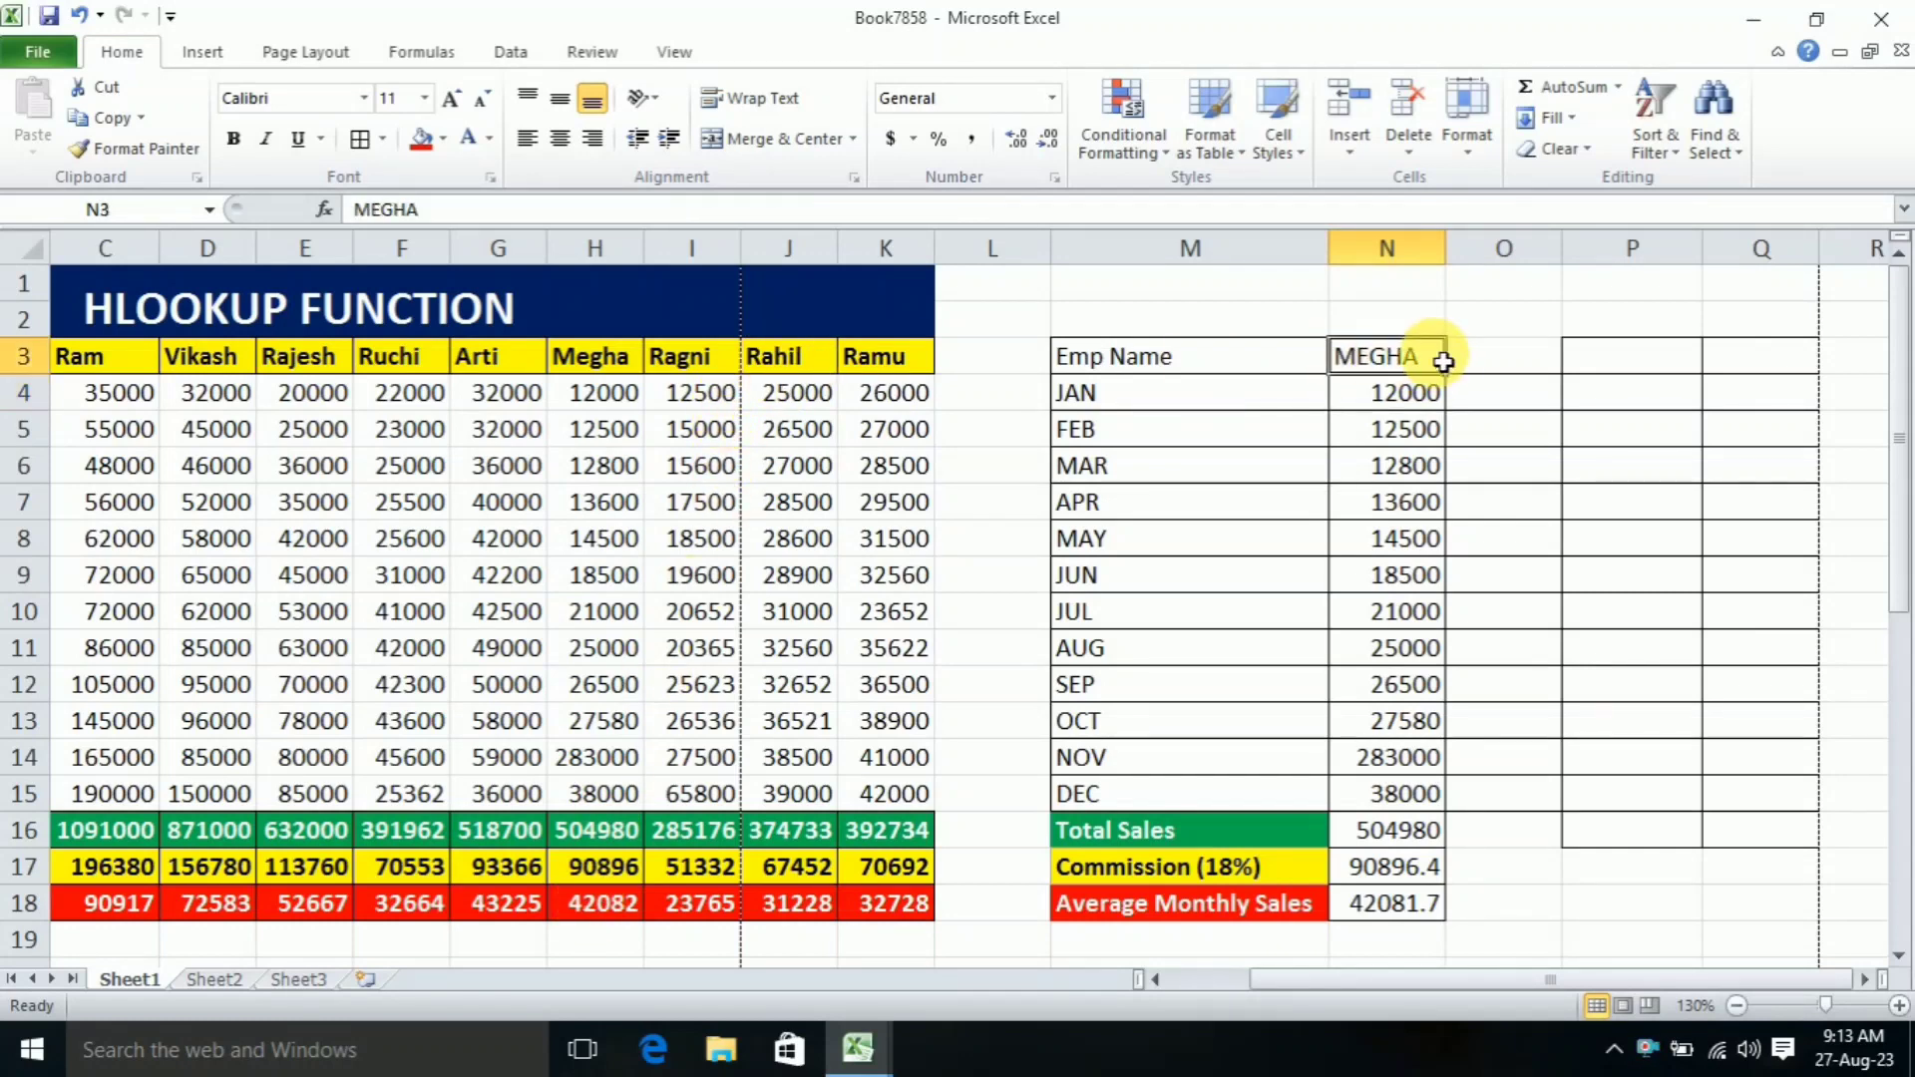
{"action": "left_click_drag", "start_coordinate": [1443, 359], "coordinate": [1330, 363]}
{"action": "type", "text": "RAHIL"}
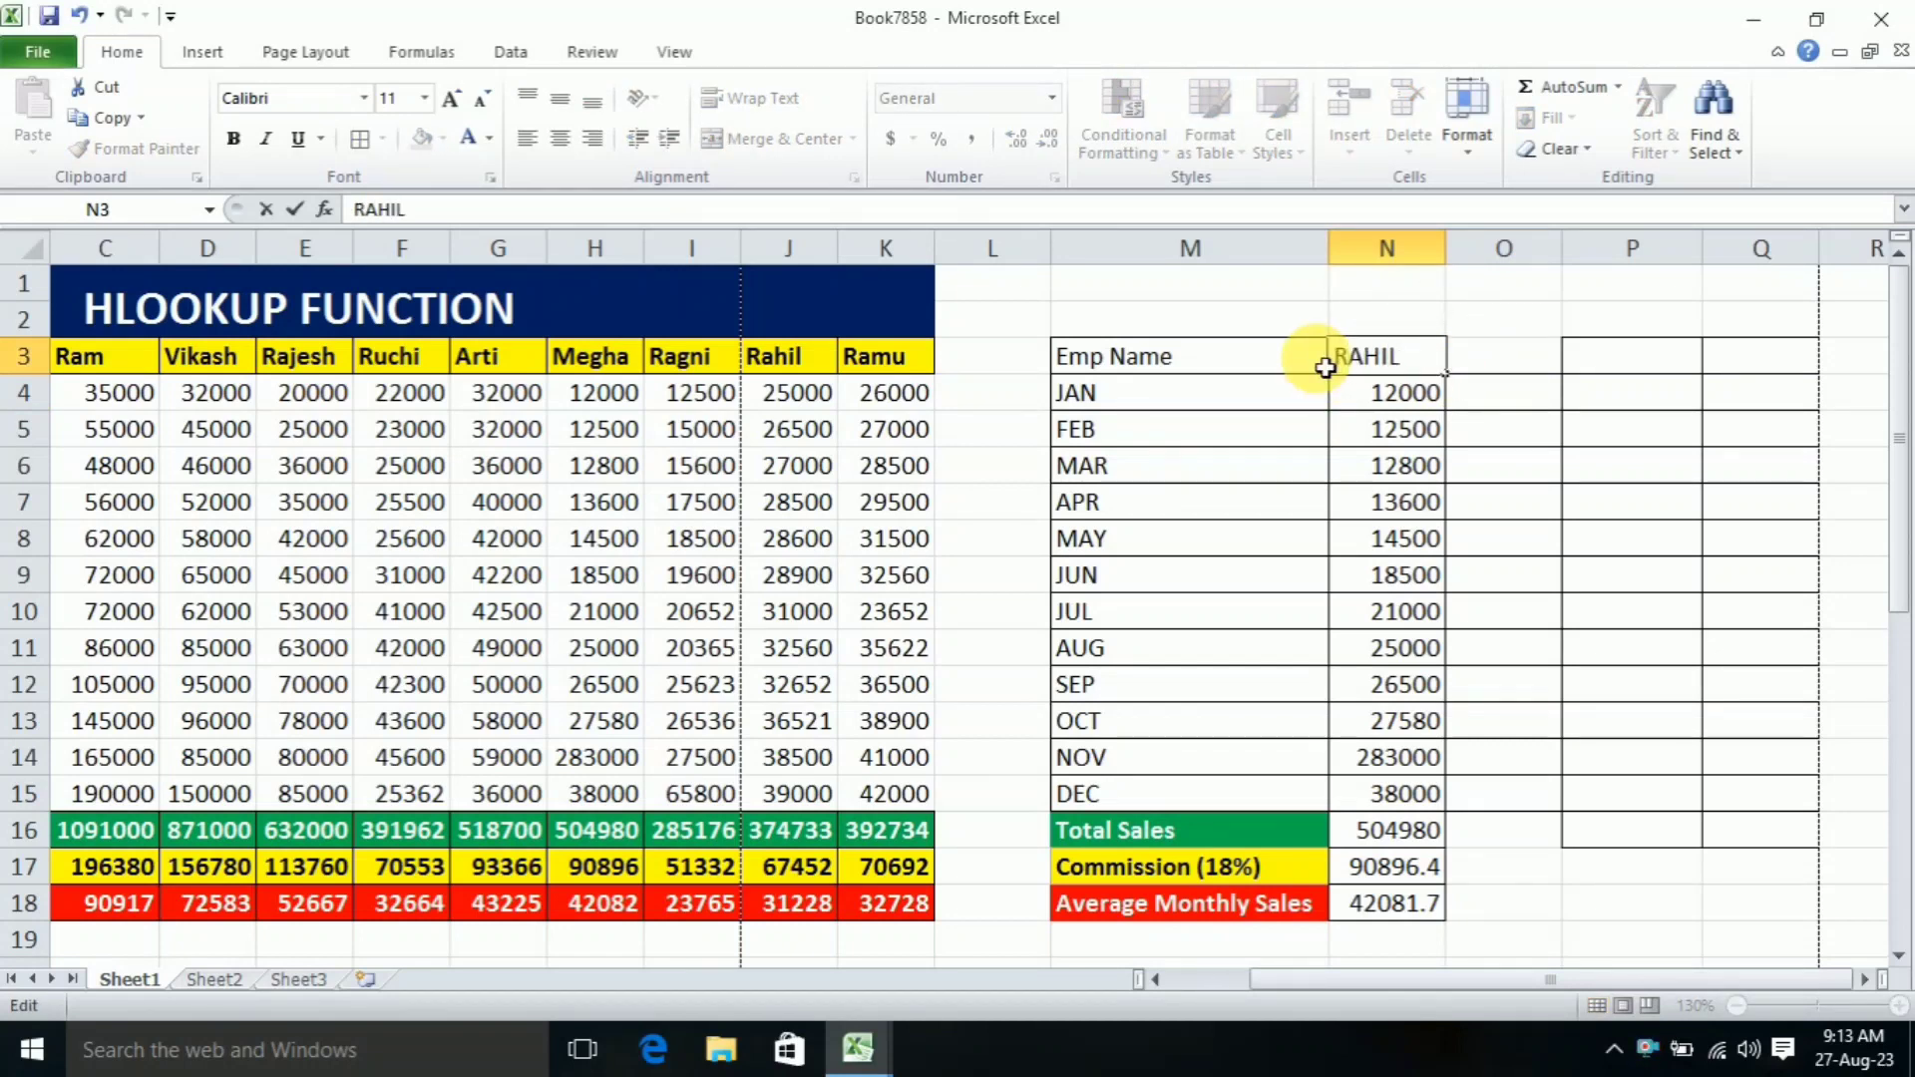
{"action": "key", "text": "Return"}
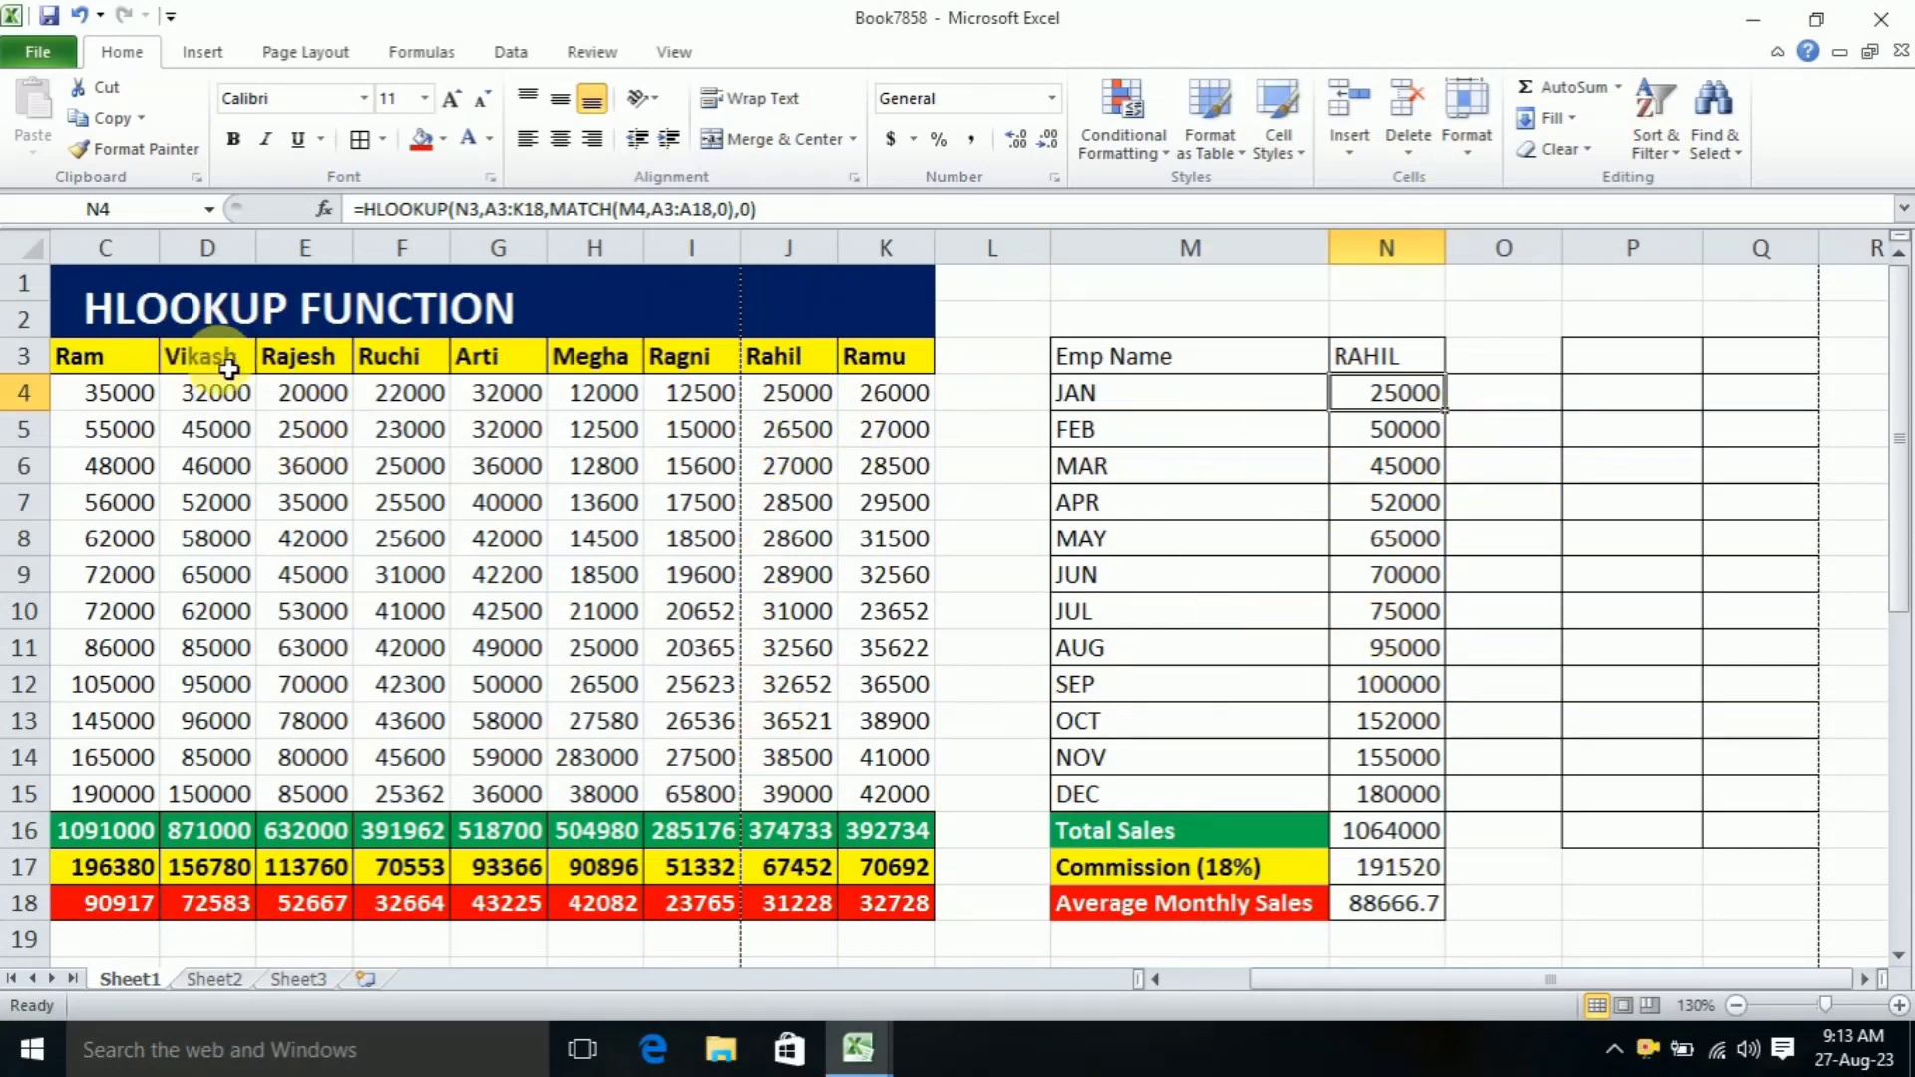
Step: Change the lookup name in N3 to the employee name heading column D
{"action": "left_click", "coordinate": [1416, 356]}
{"action": "double_click", "coordinate": [1359, 356]}
{"action": "double_click", "coordinate": [1347, 361]}
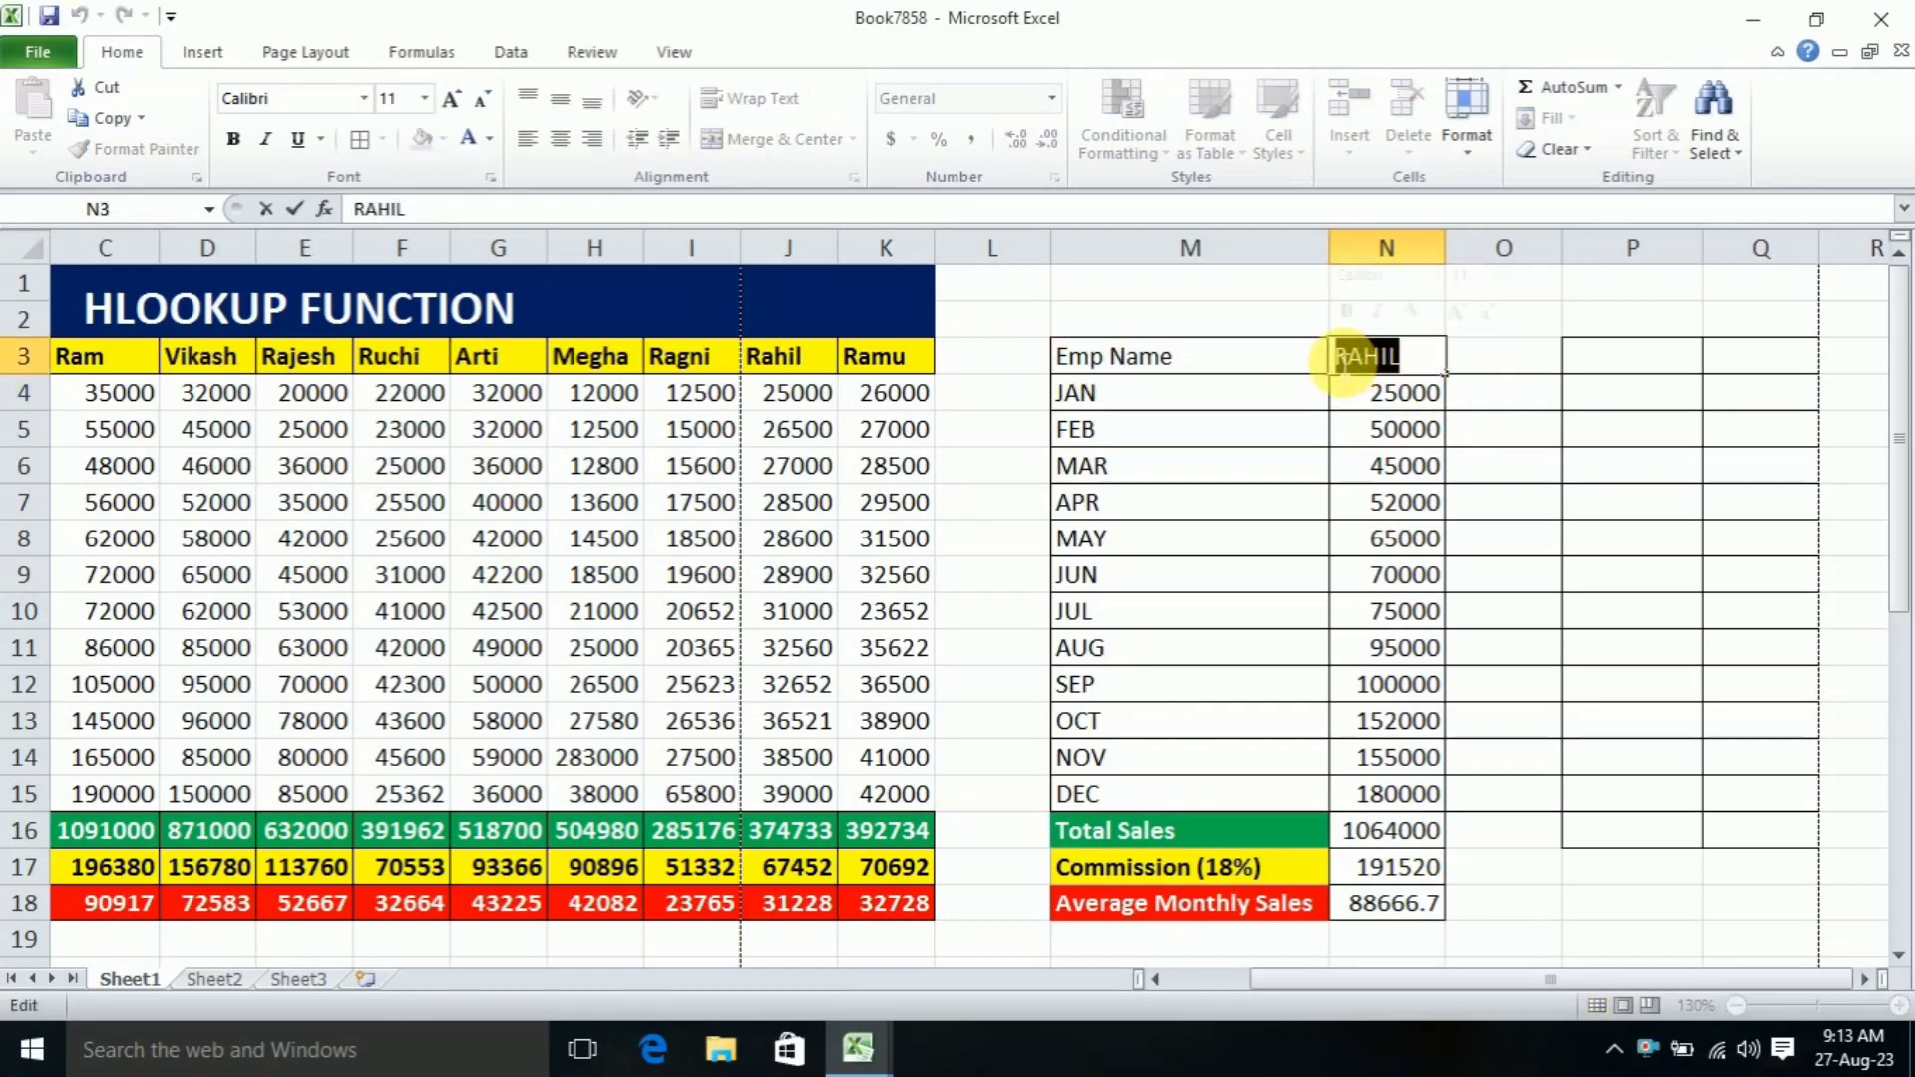
{"action": "type", "text": "VIKASH"}
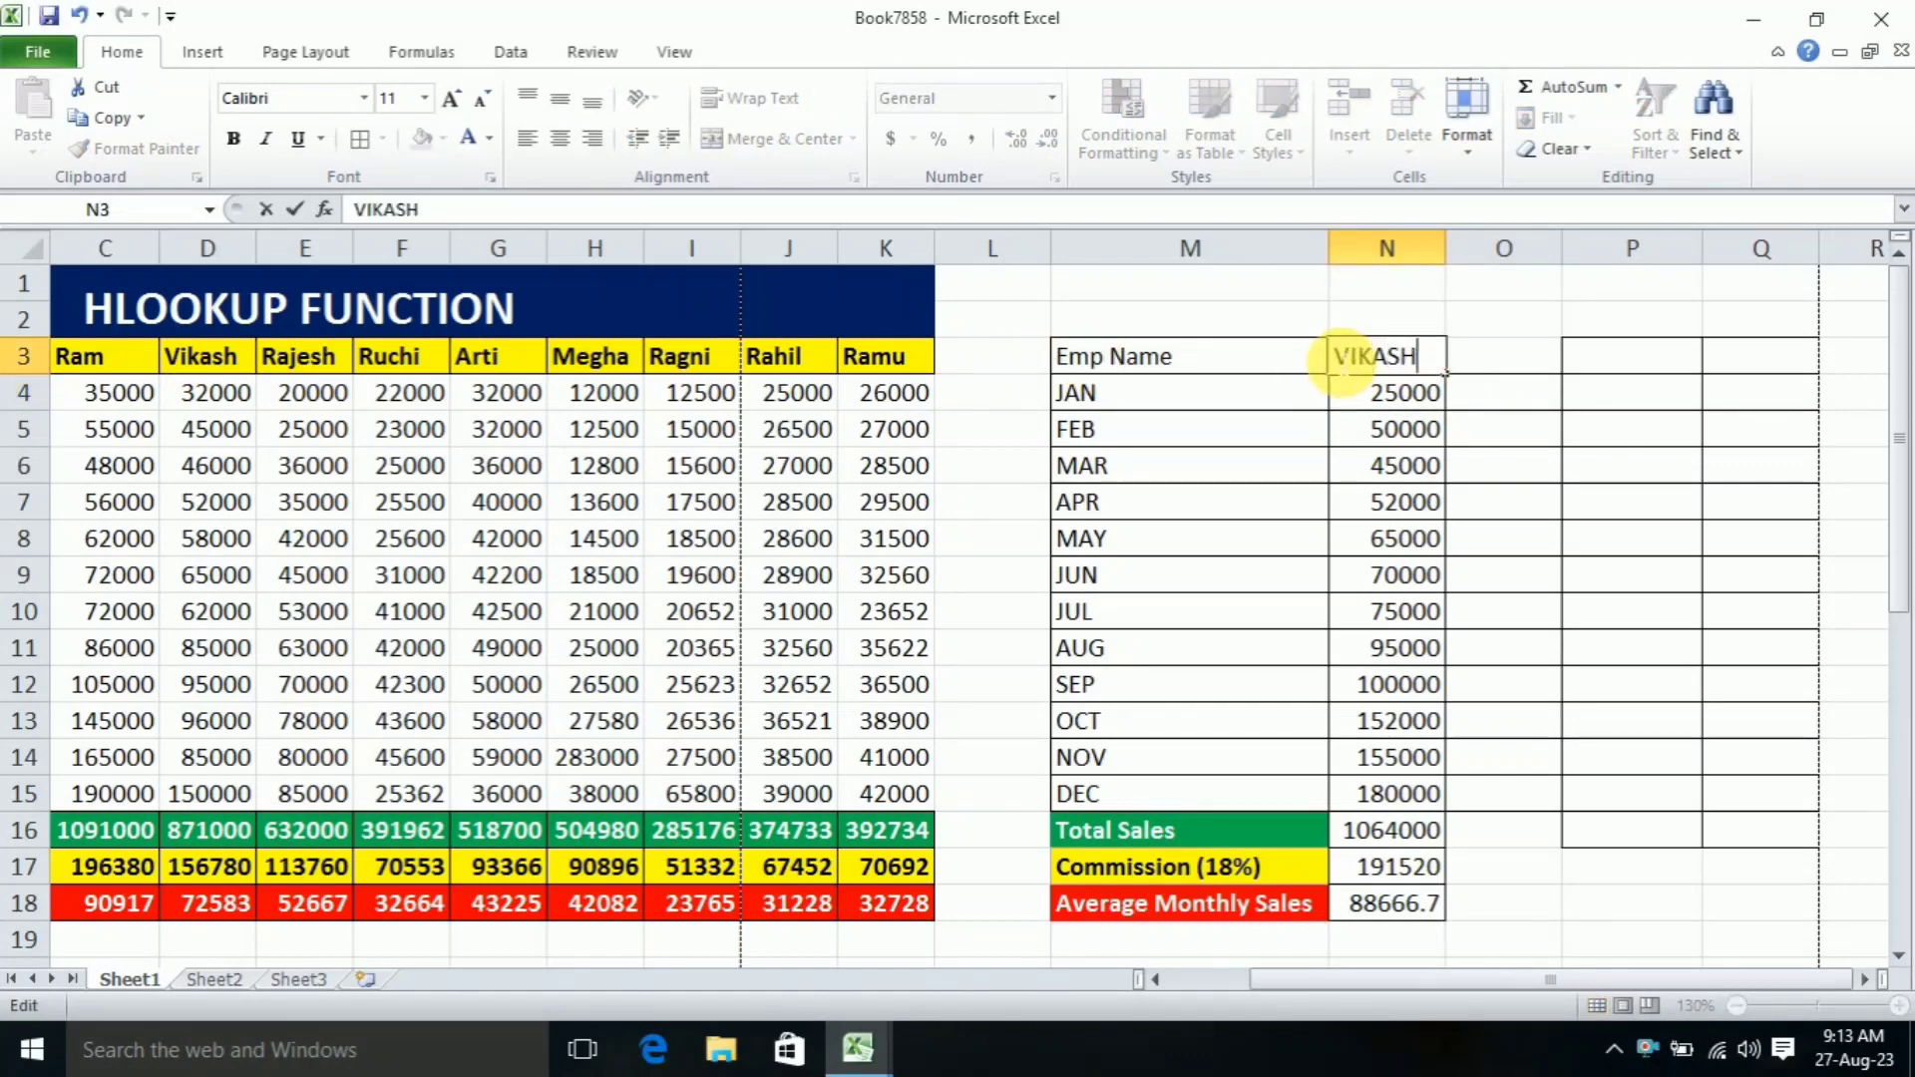
{"action": "key", "text": "Return"}
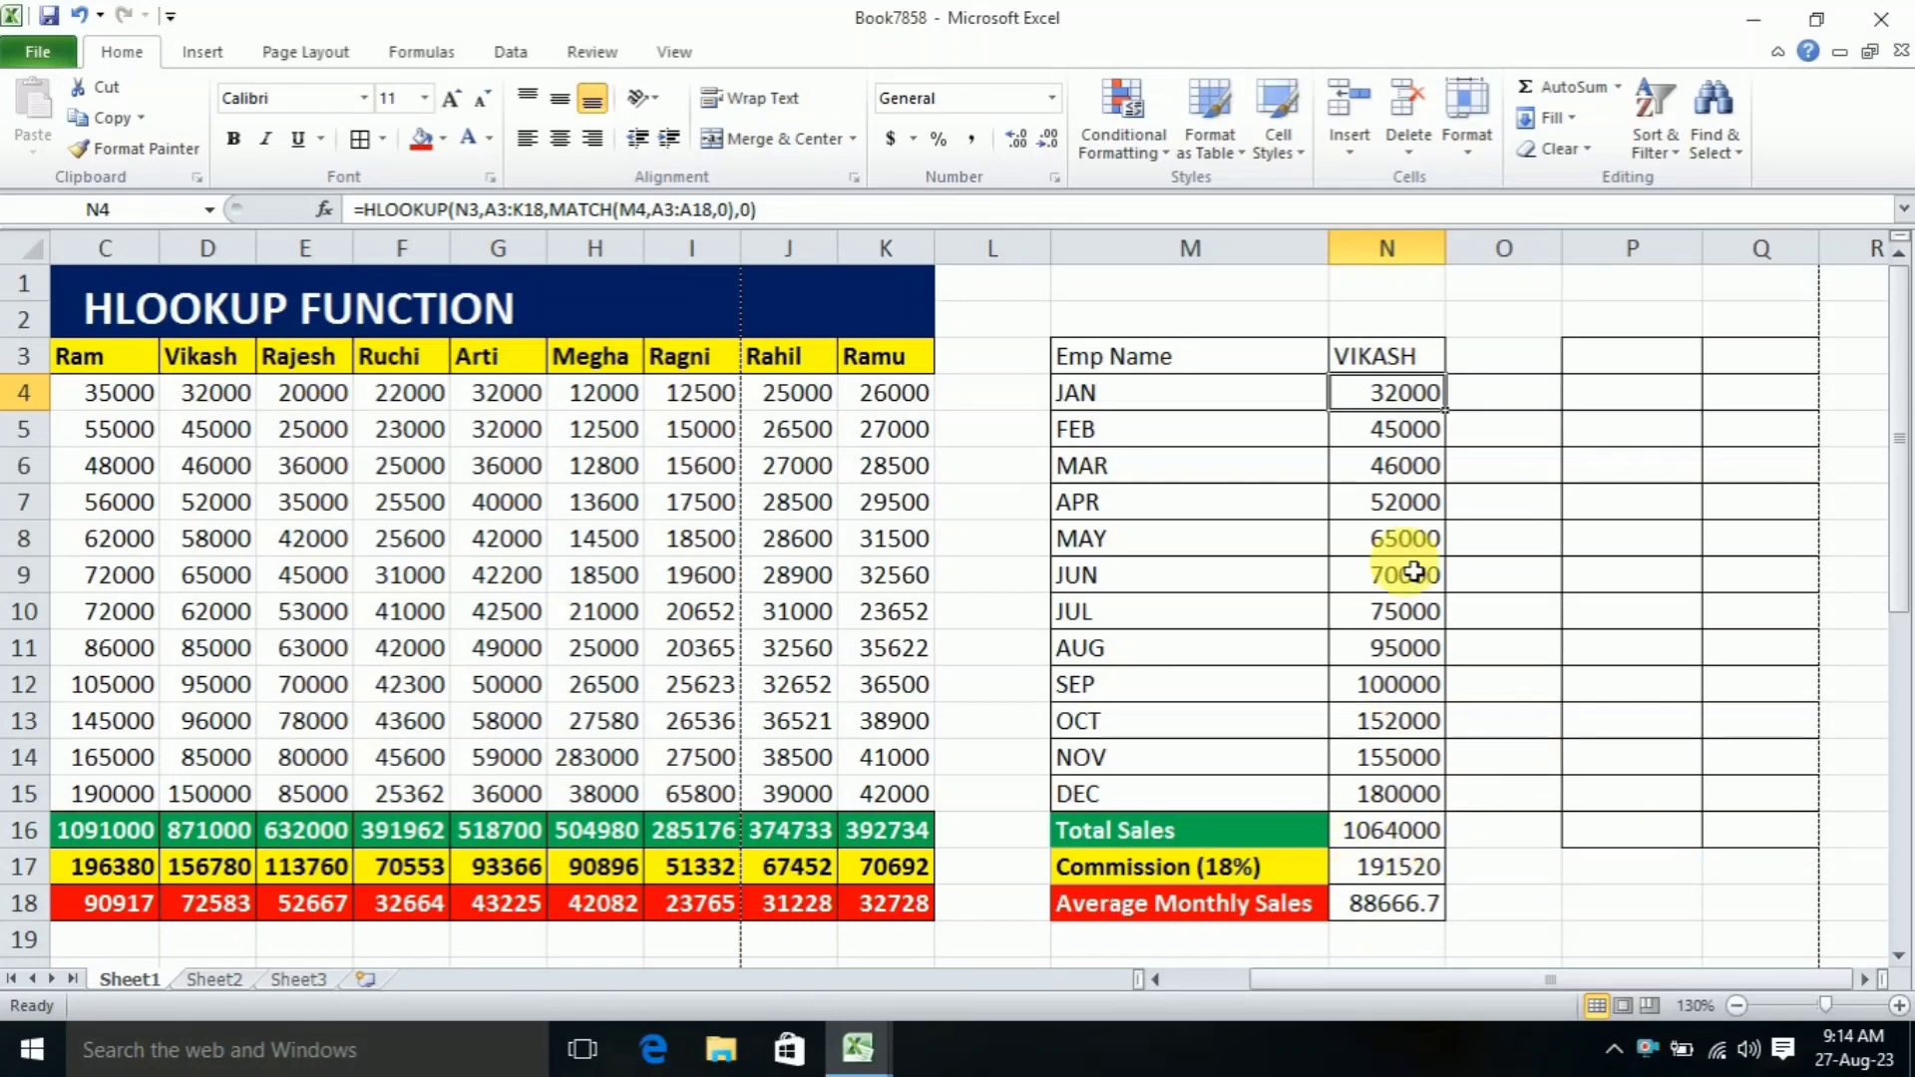
Step: Replace the lookup name in N3 with the employee name heading column K
{"action": "double_click", "coordinate": [1396, 356]}
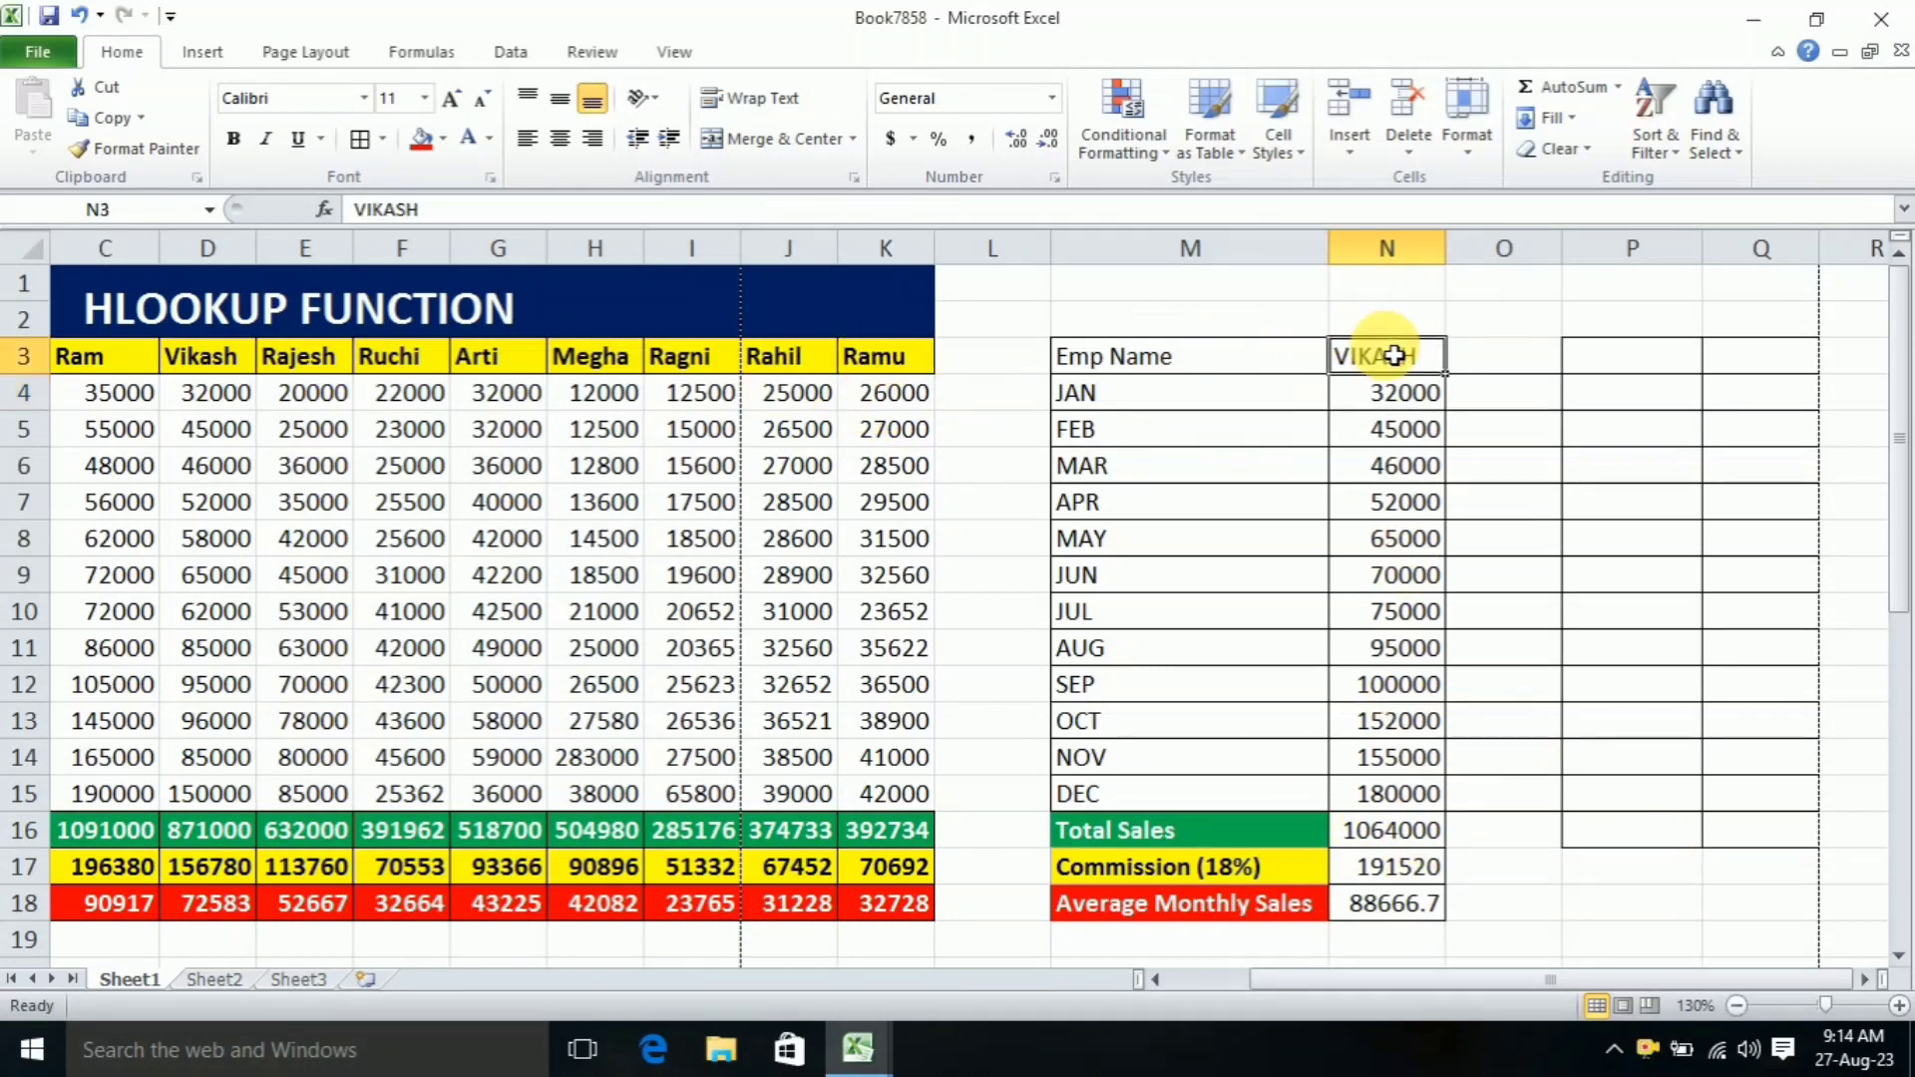
{"action": "left_click_drag", "start_coordinate": [1436, 368], "coordinate": [1342, 359]}
{"action": "left_click", "coordinate": [1453, 356]}
{"action": "double_click", "coordinate": [1440, 356]}
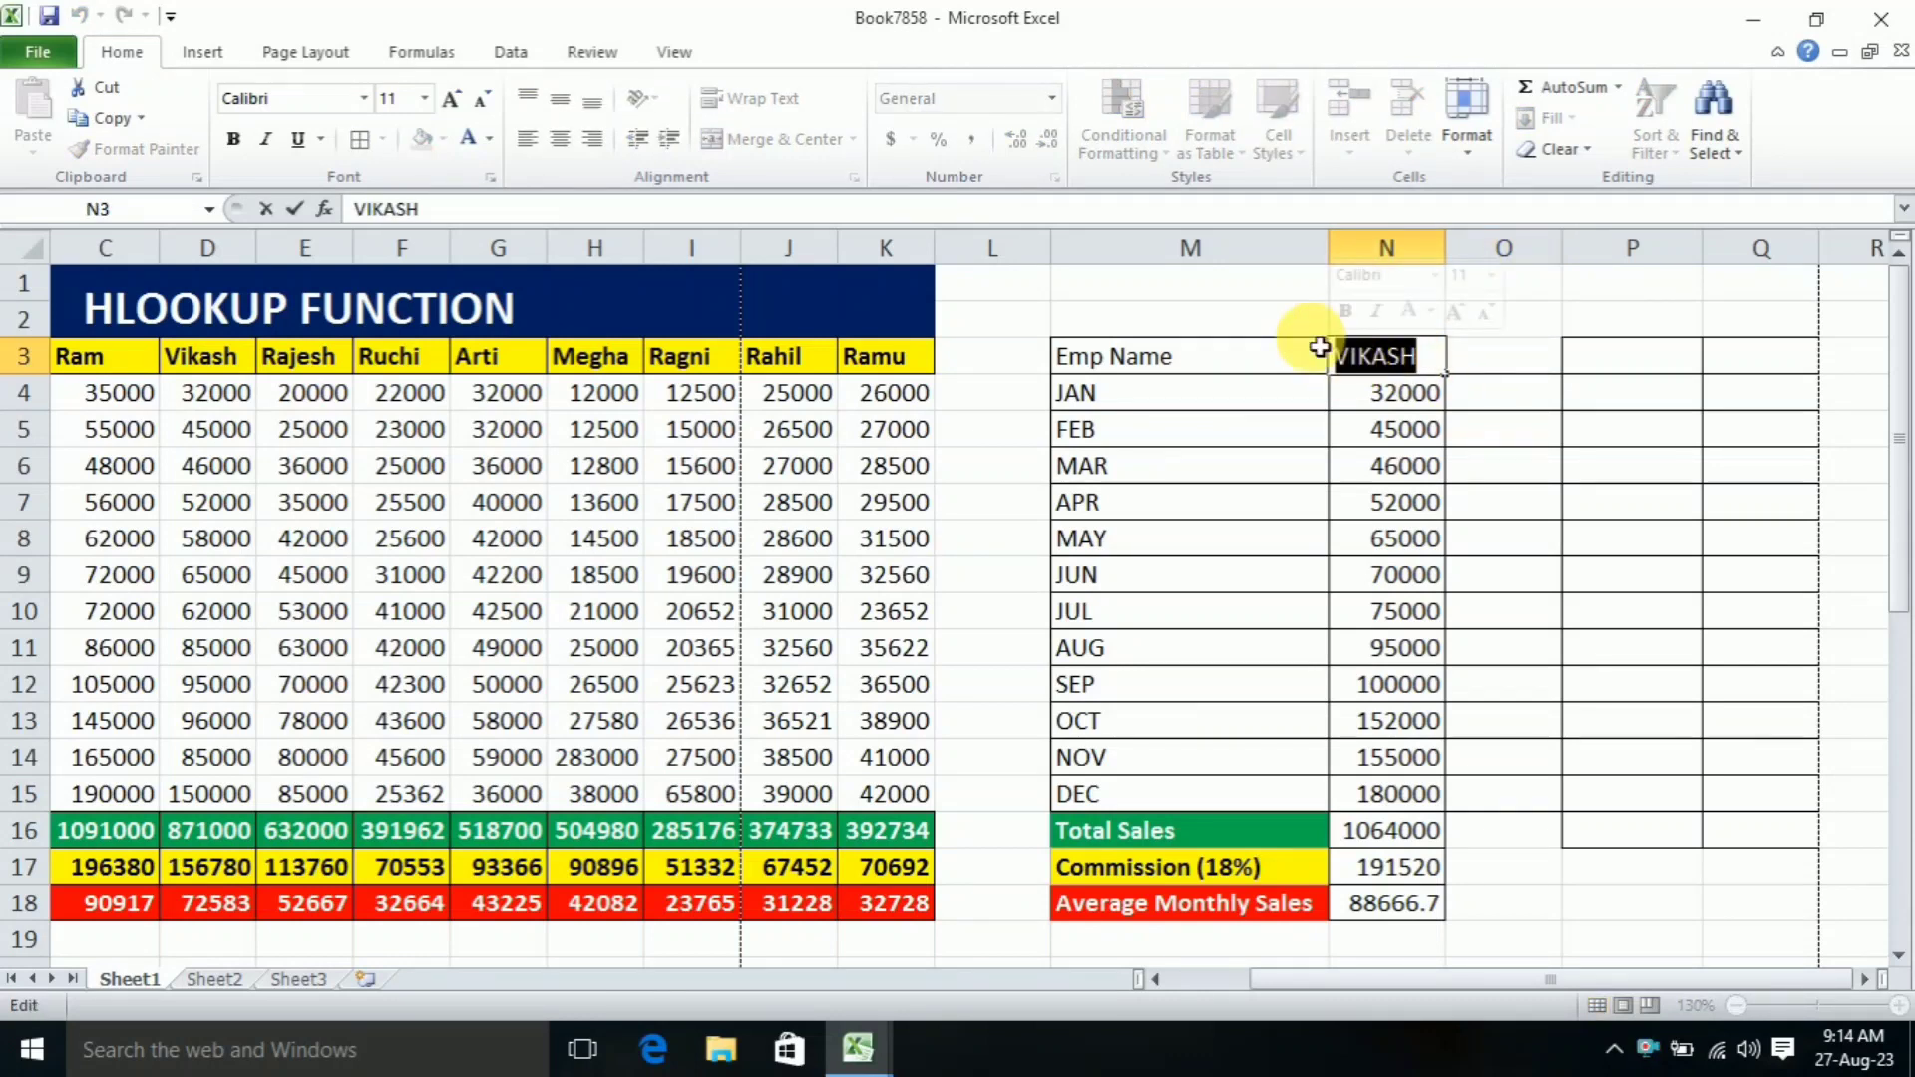
{"action": "type", "text": "RAMU"}
{"action": "key", "text": "Return"}
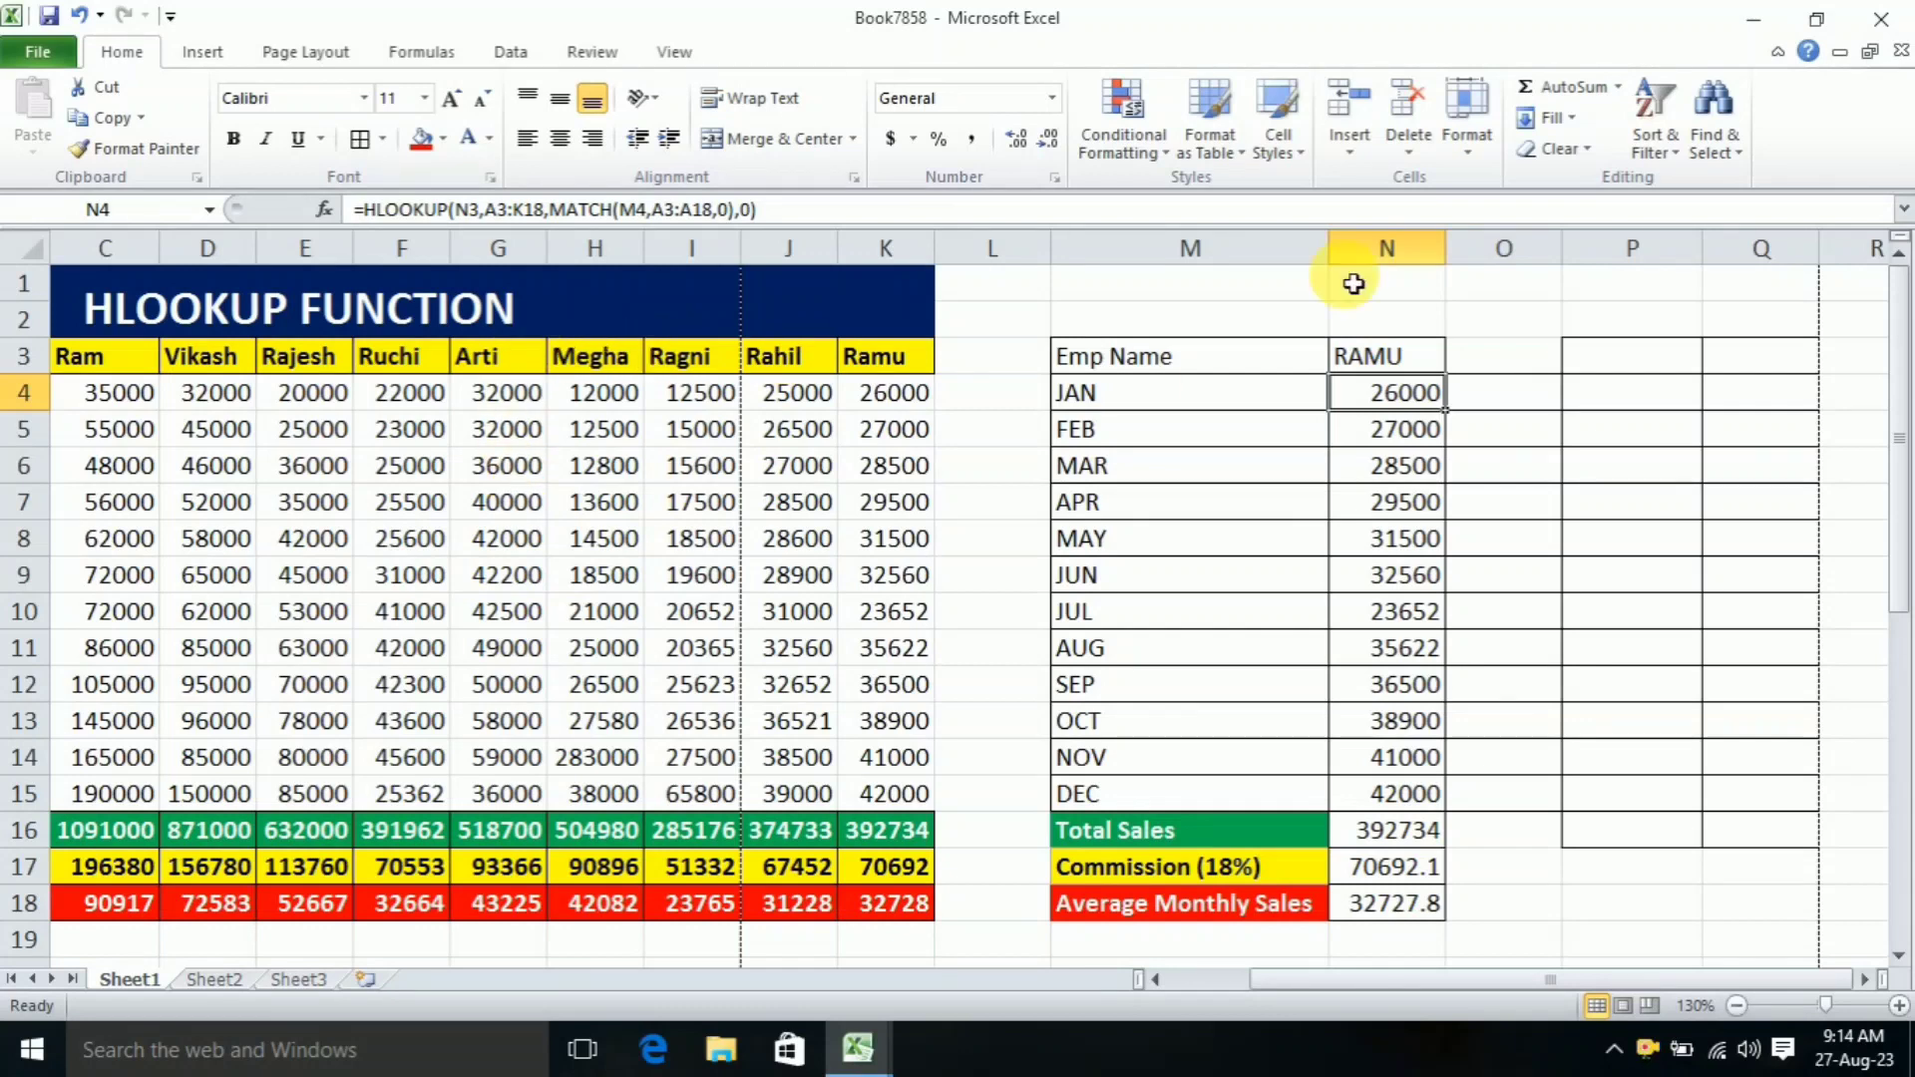
Step: Change the lookup name in N3 to the employee name heading column G
{"action": "double_click", "coordinate": [1426, 361]}
{"action": "left_click_drag", "start_coordinate": [1426, 361], "coordinate": [1339, 371]}
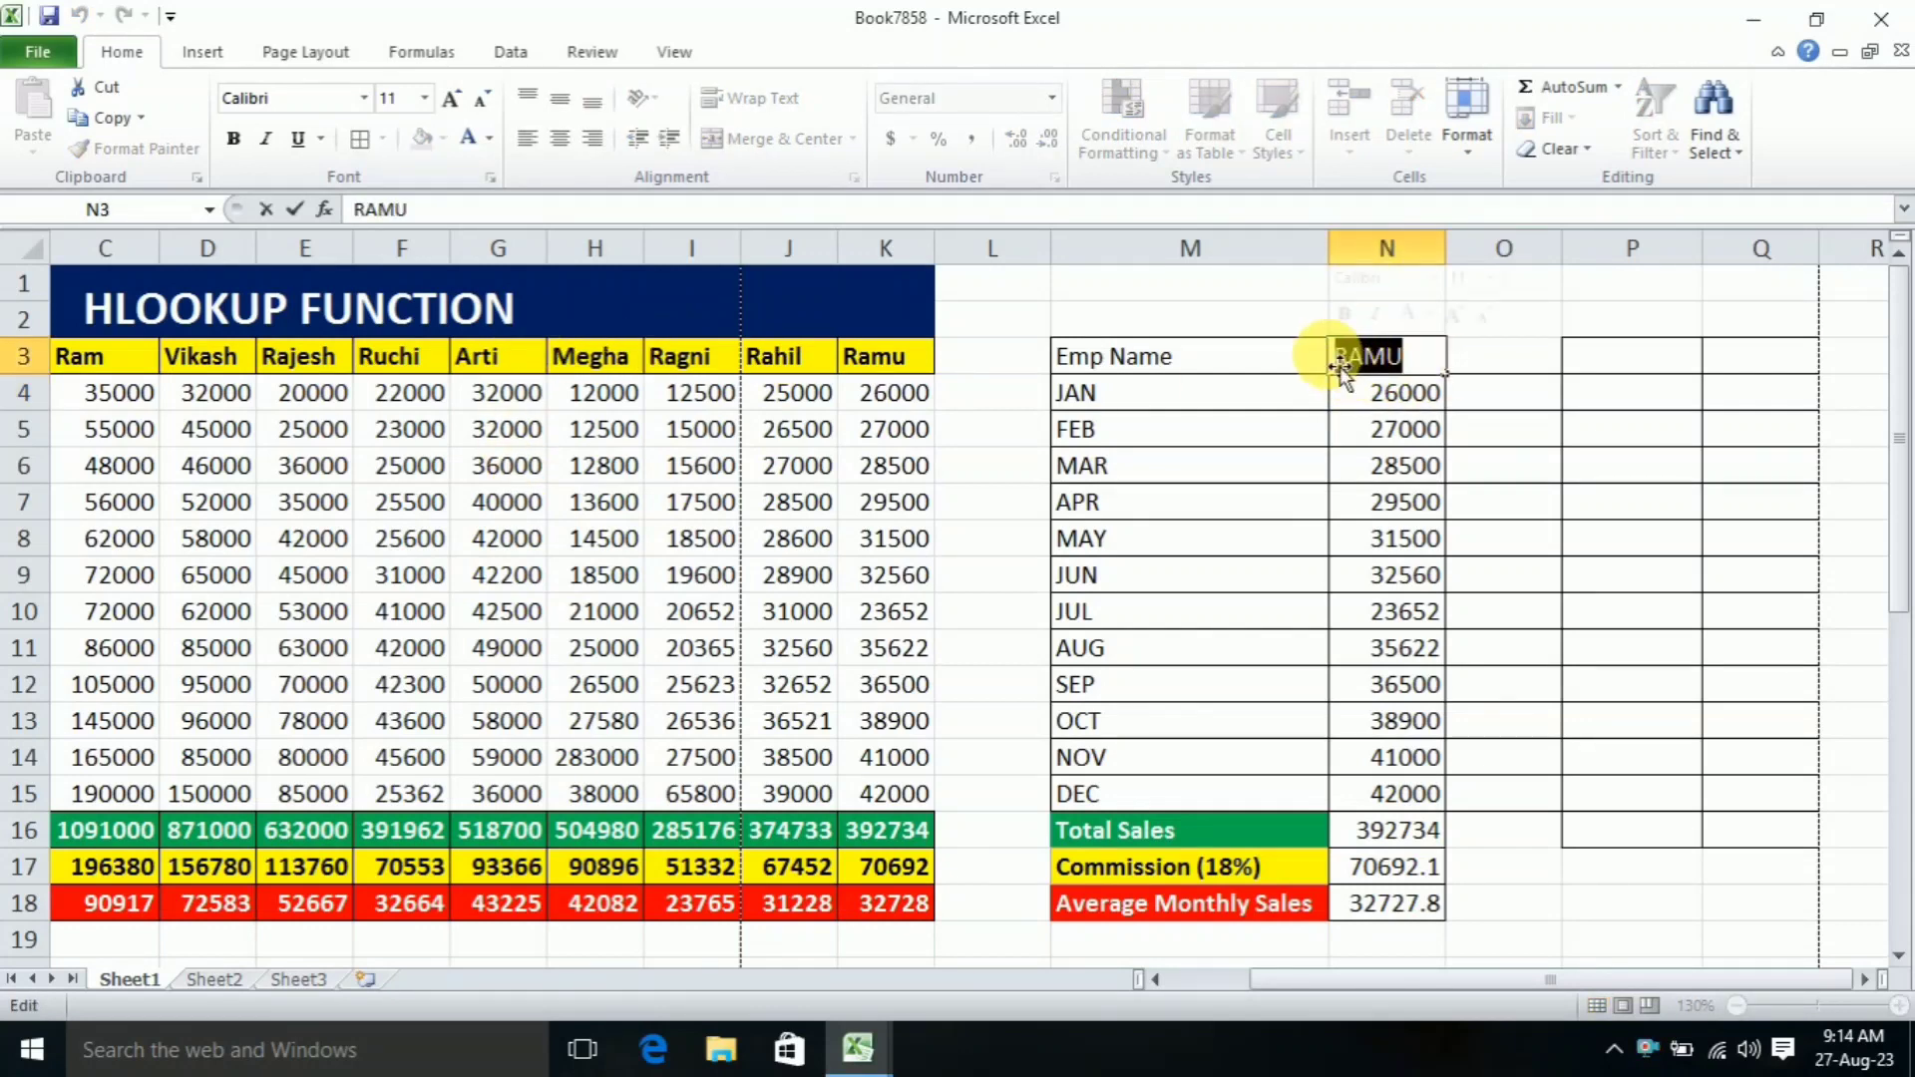
{"action": "type", "text": "ARTI"}
{"action": "key", "text": "Return"}
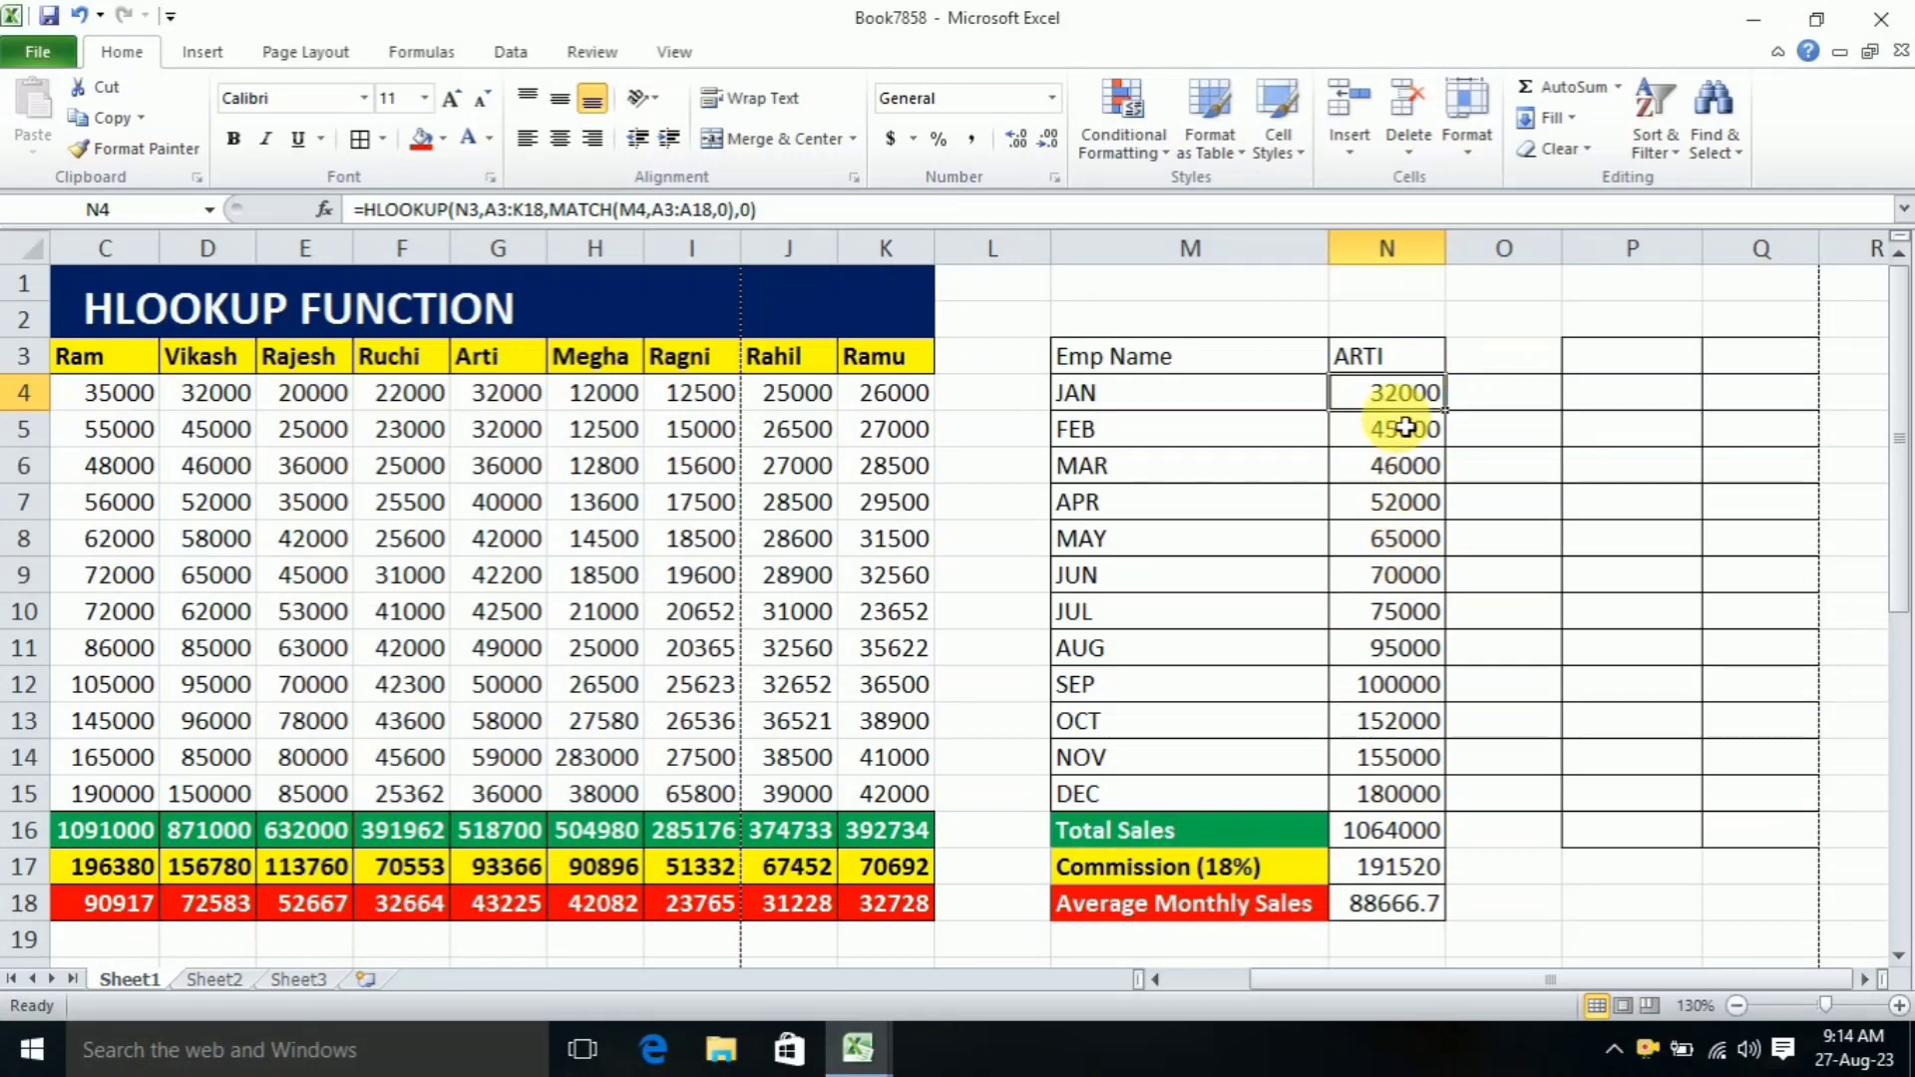
Step: Make the lookup cell and table range in the N4 HLOOKUP formula absolute as $N$3 and $A$3:$K$18
{"action": "double_click", "coordinate": [1391, 399]}
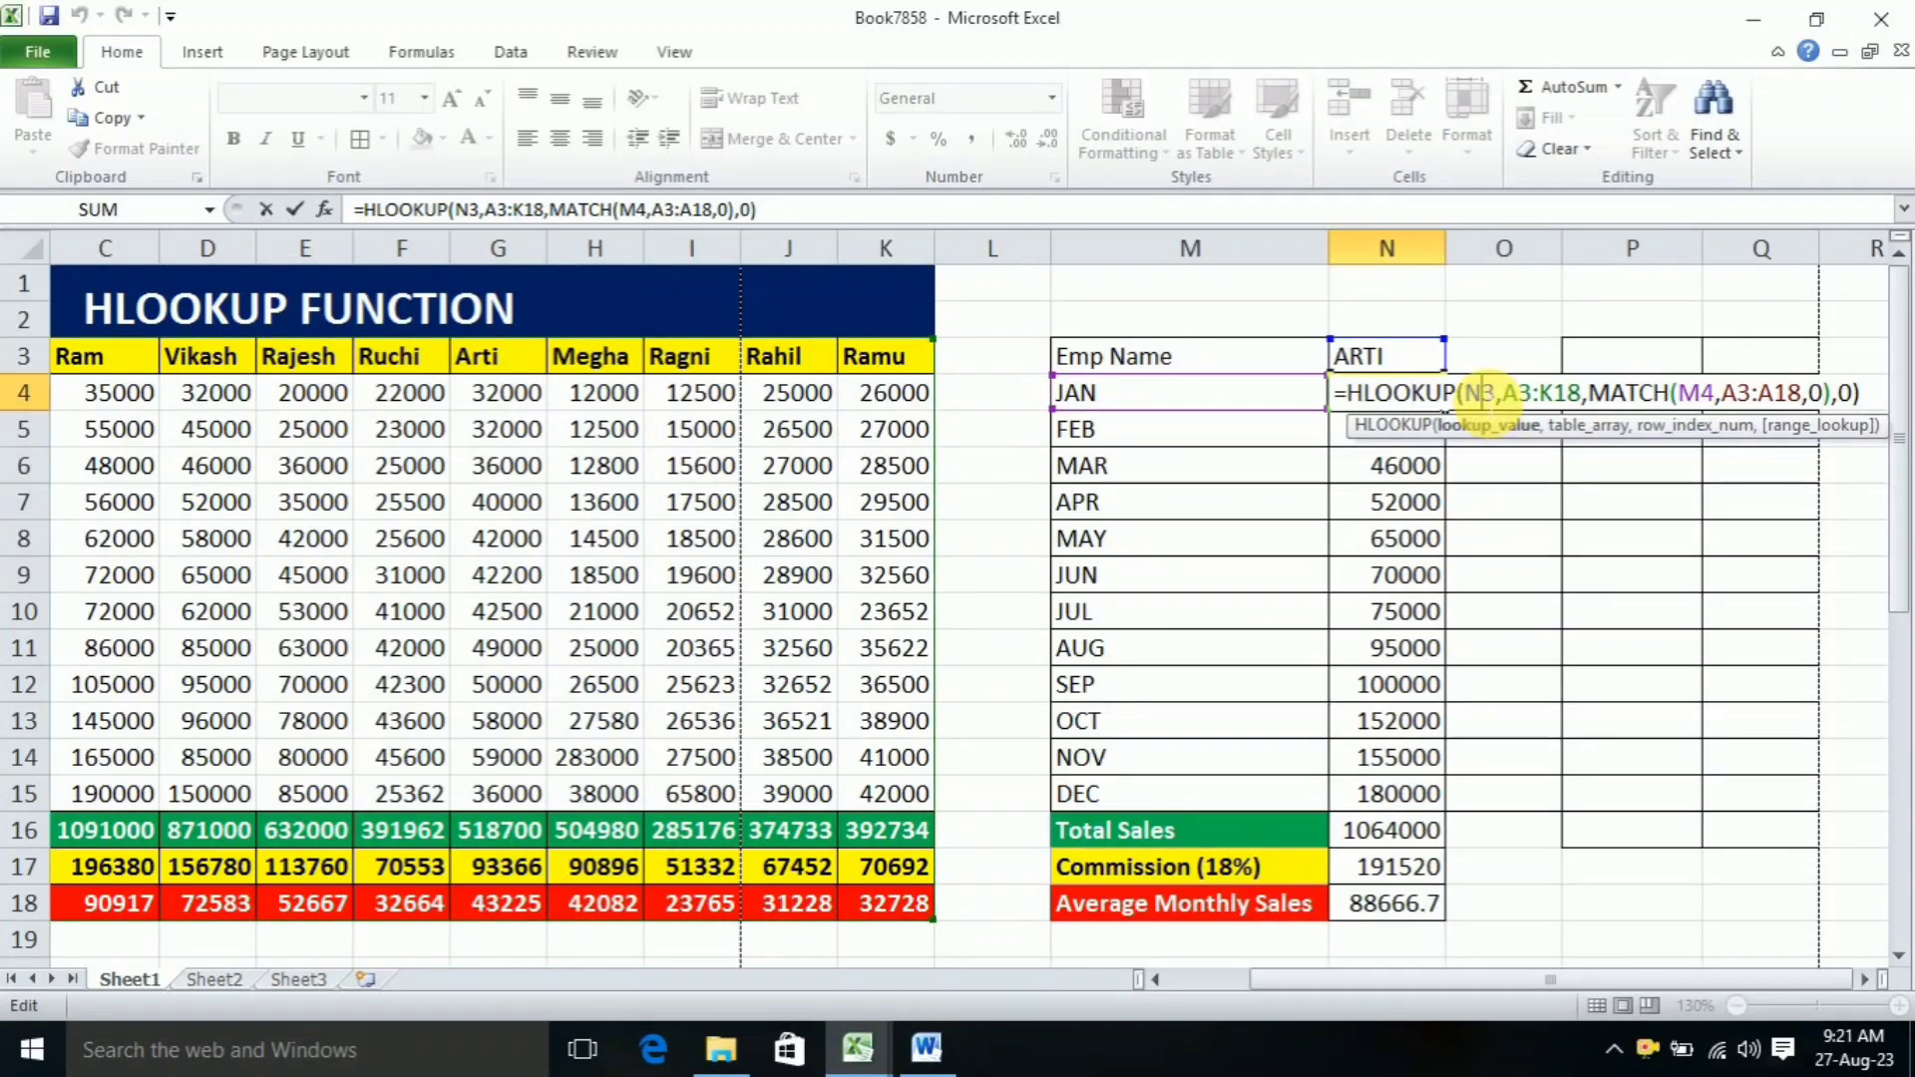
{"action": "double_click", "coordinate": [1478, 393]}
{"action": "key", "text": "F4"}
{"action": "double_click", "coordinate": [1559, 393]}
{"action": "key", "text": "F4"}
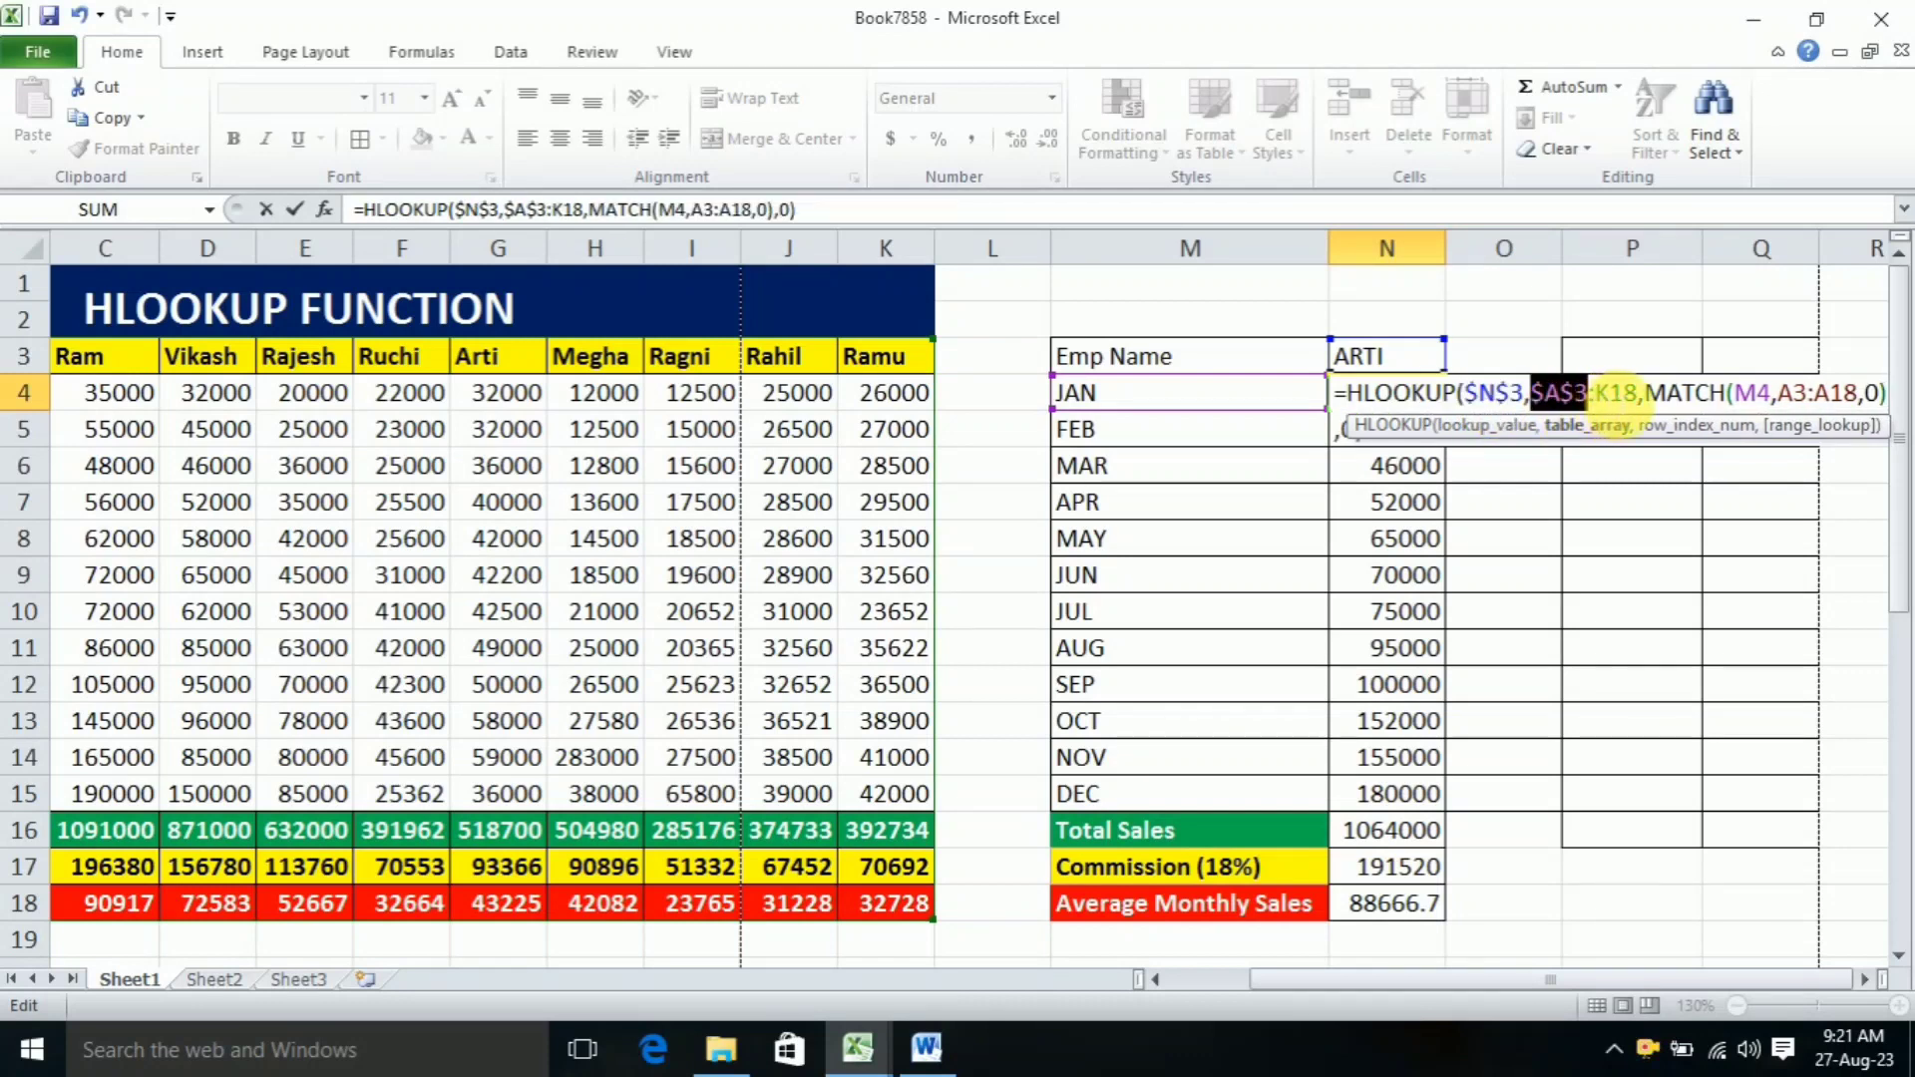
{"action": "double_click", "coordinate": [1608, 393]}
{"action": "key", "text": "F4"}
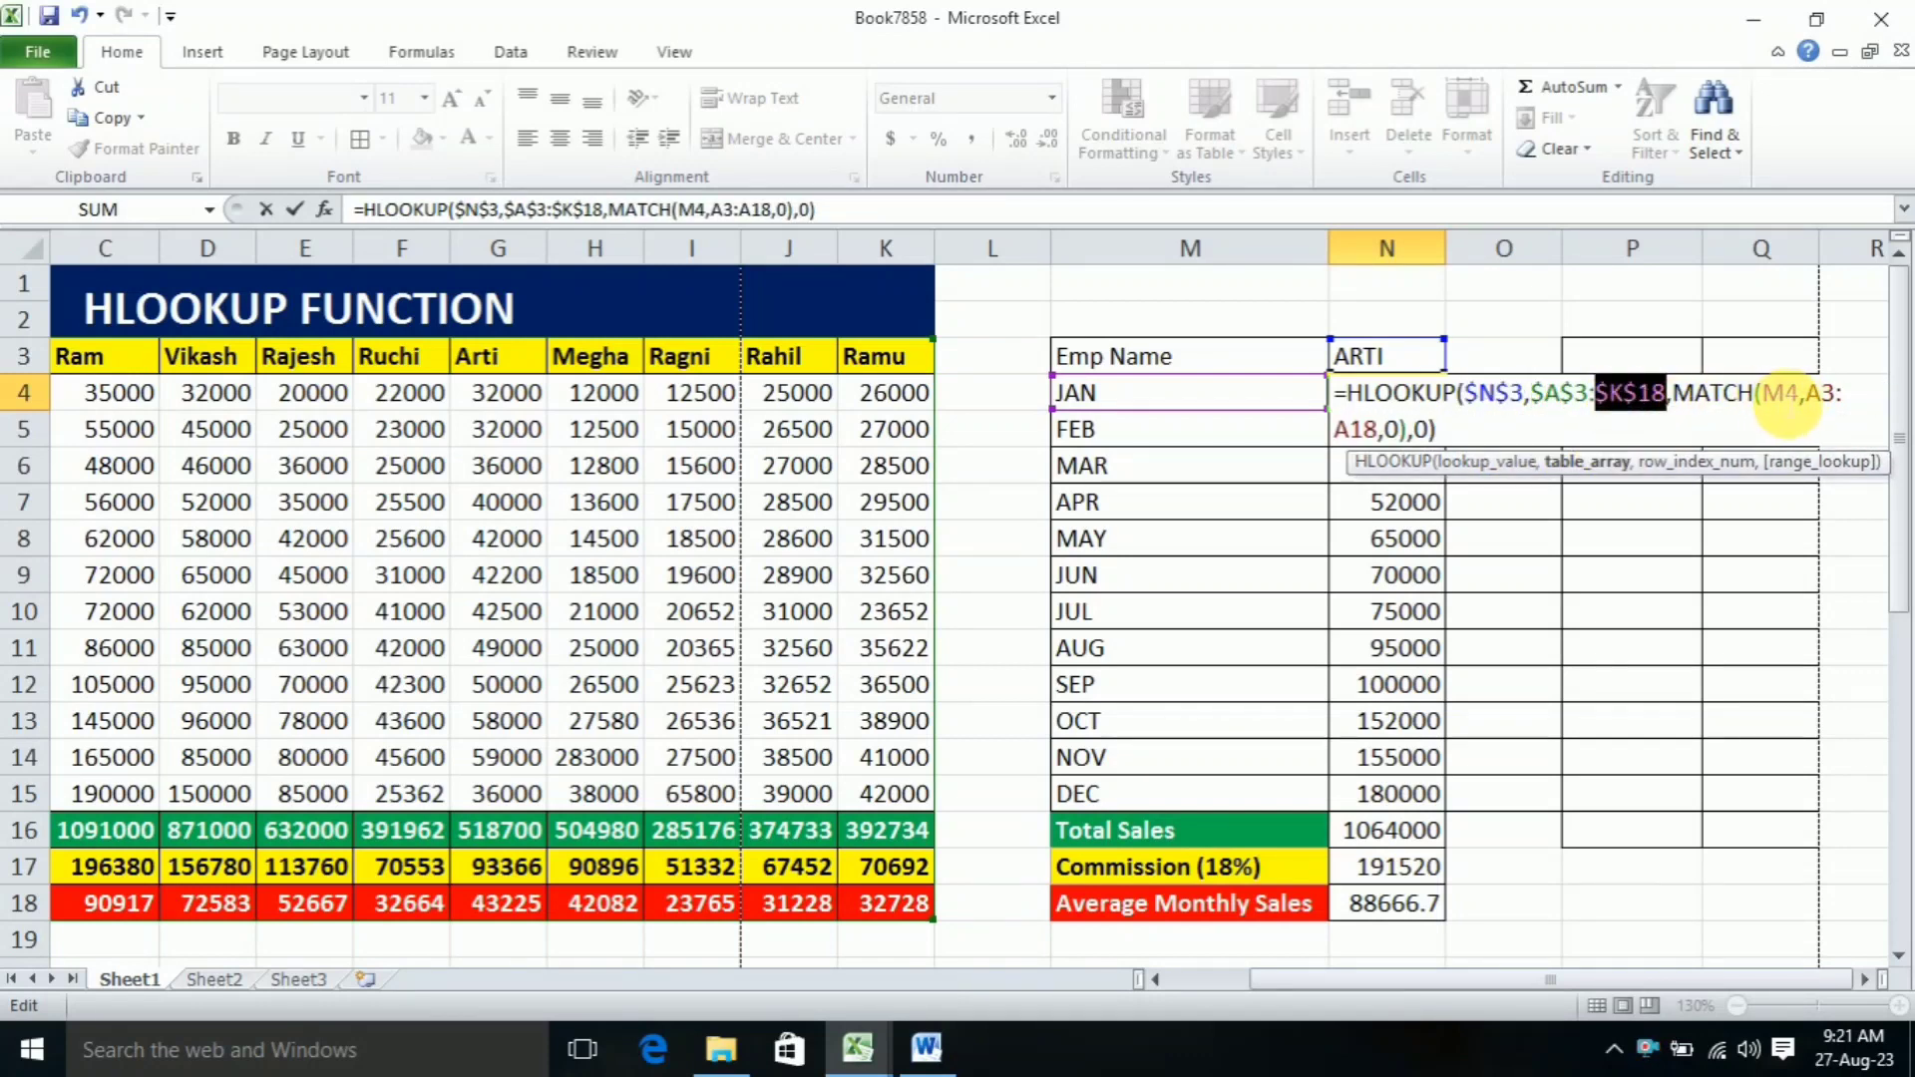
Step: Make the MATCH range in N4 absolute as $A$3:$A$18 and fill the formula down through N18
{"action": "double_click", "coordinate": [1823, 392]}
{"action": "key", "text": "F4"}
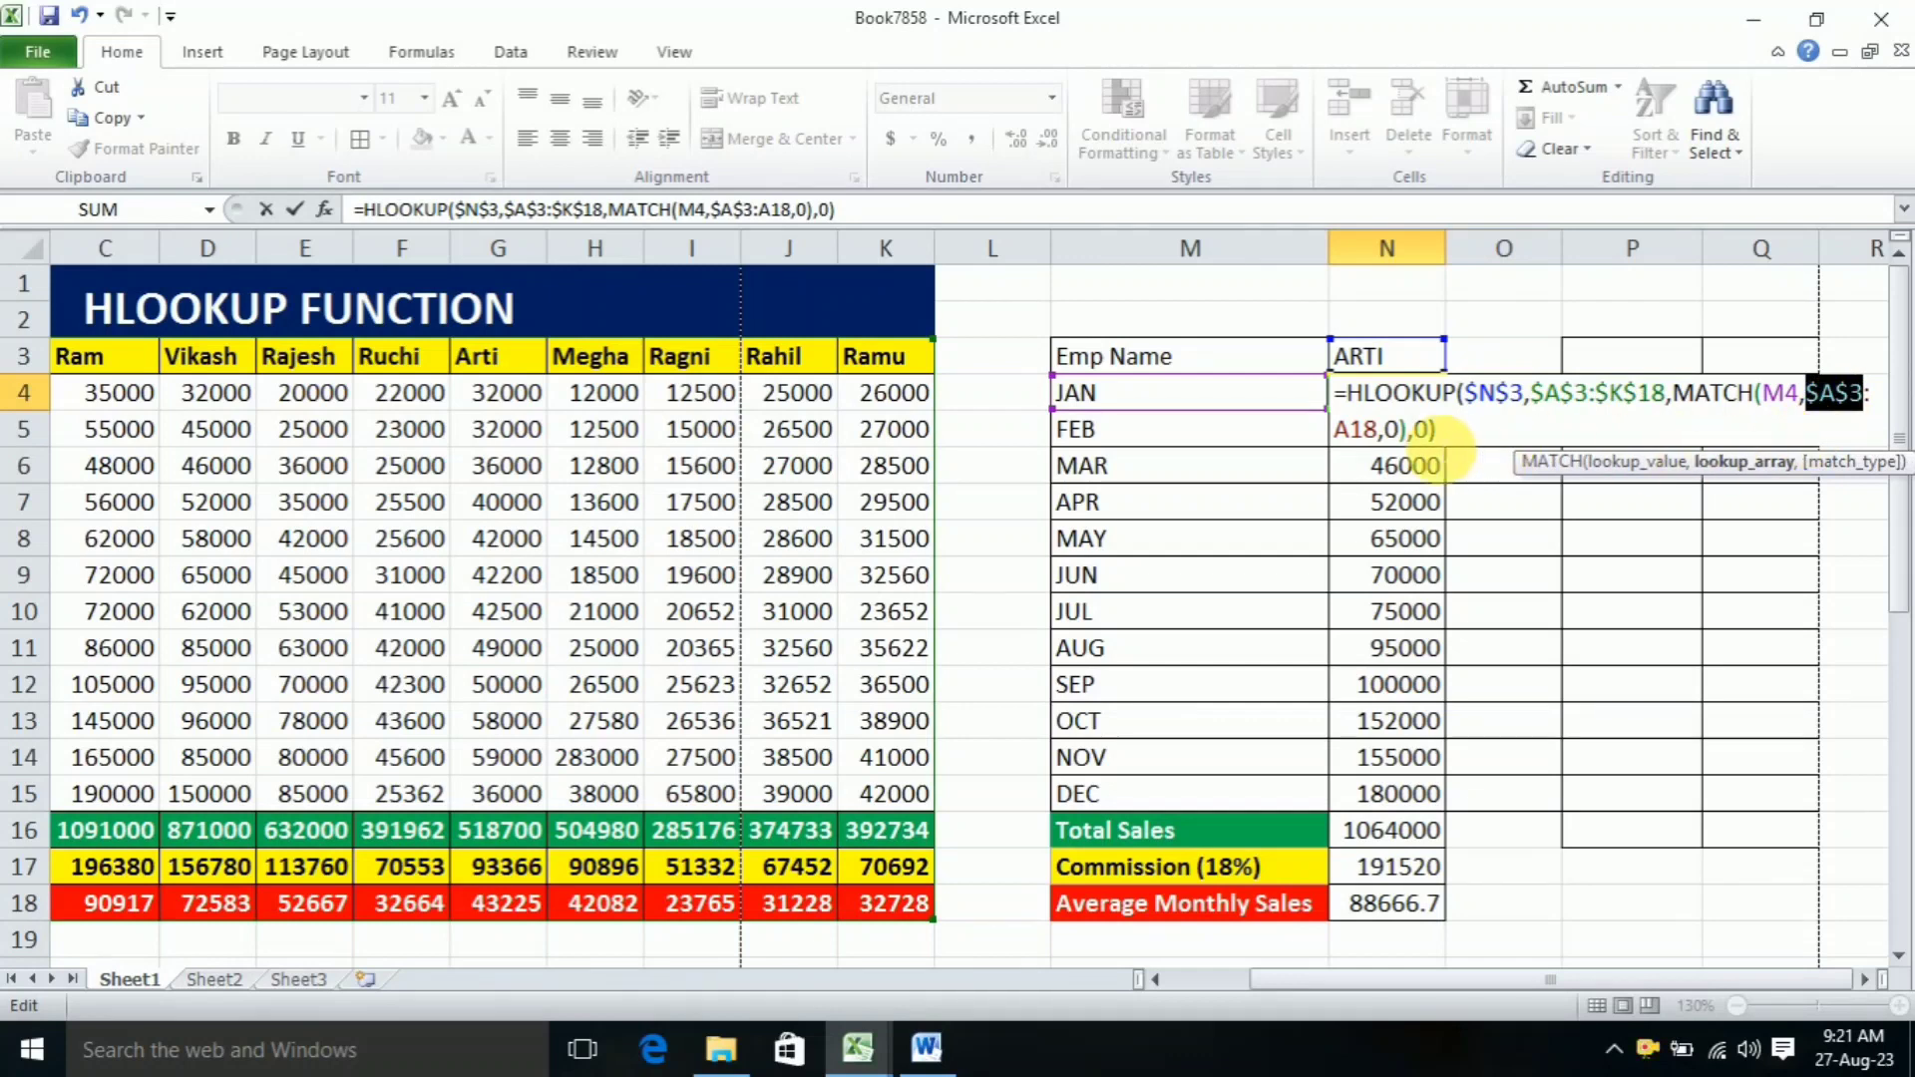
{"action": "double_click", "coordinate": [1359, 429]}
{"action": "key", "text": "F4"}
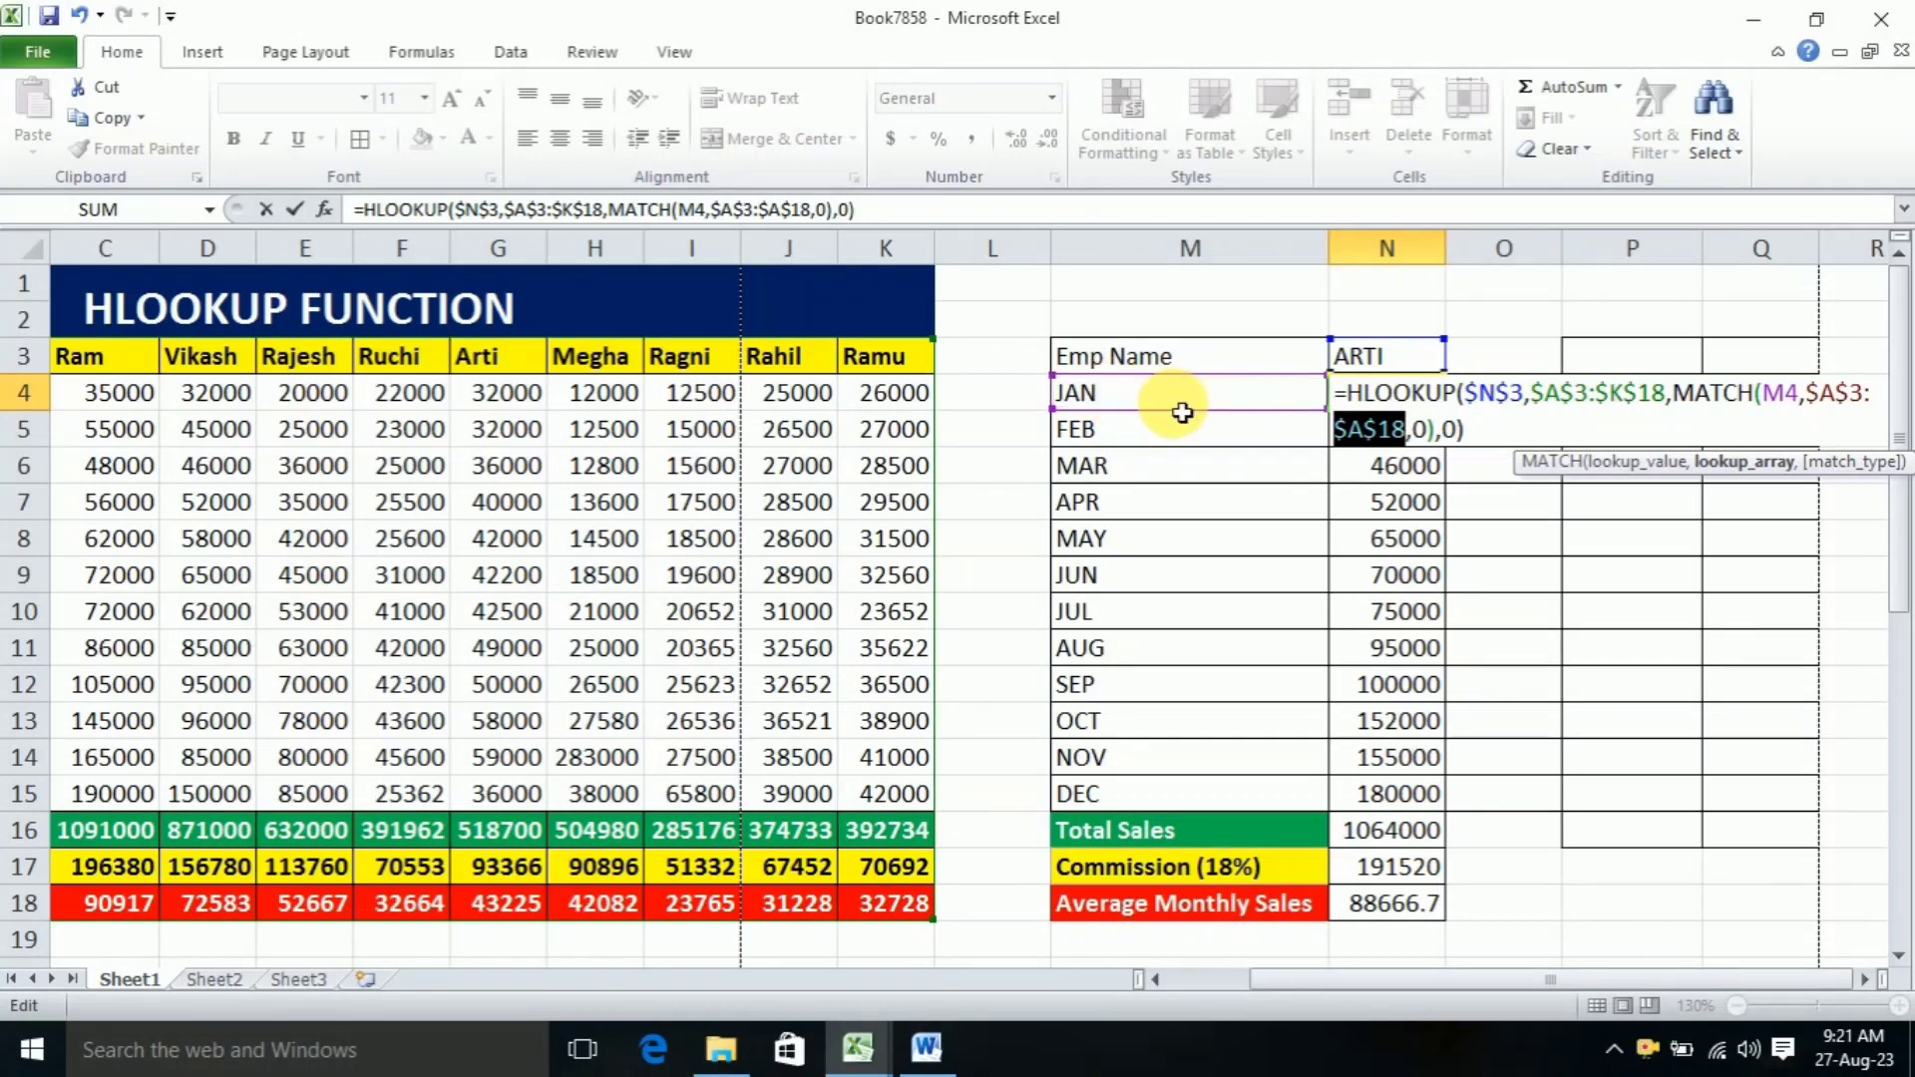
{"action": "key", "text": "Return"}
{"action": "left_click", "coordinate": [1428, 404]}
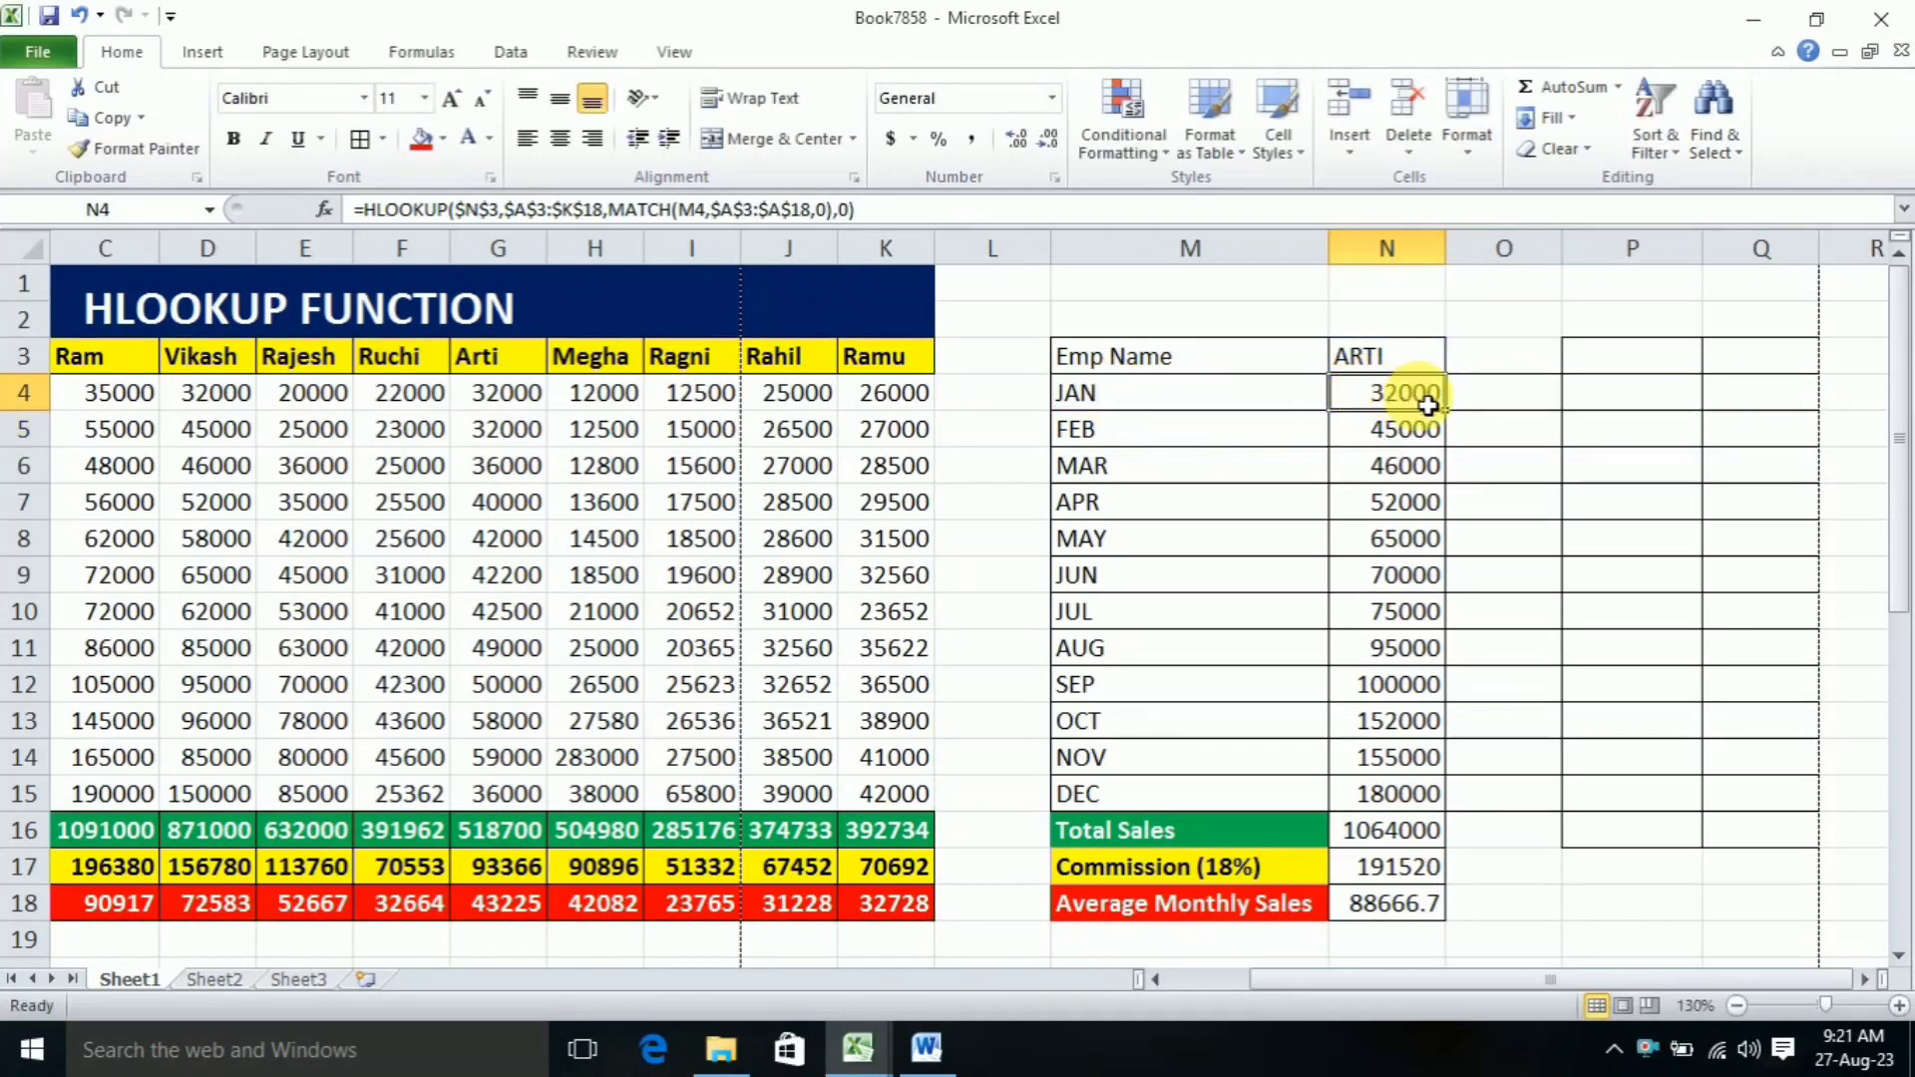
{"action": "left_click_drag", "start_coordinate": [1454, 422], "coordinate": [1426, 917]}
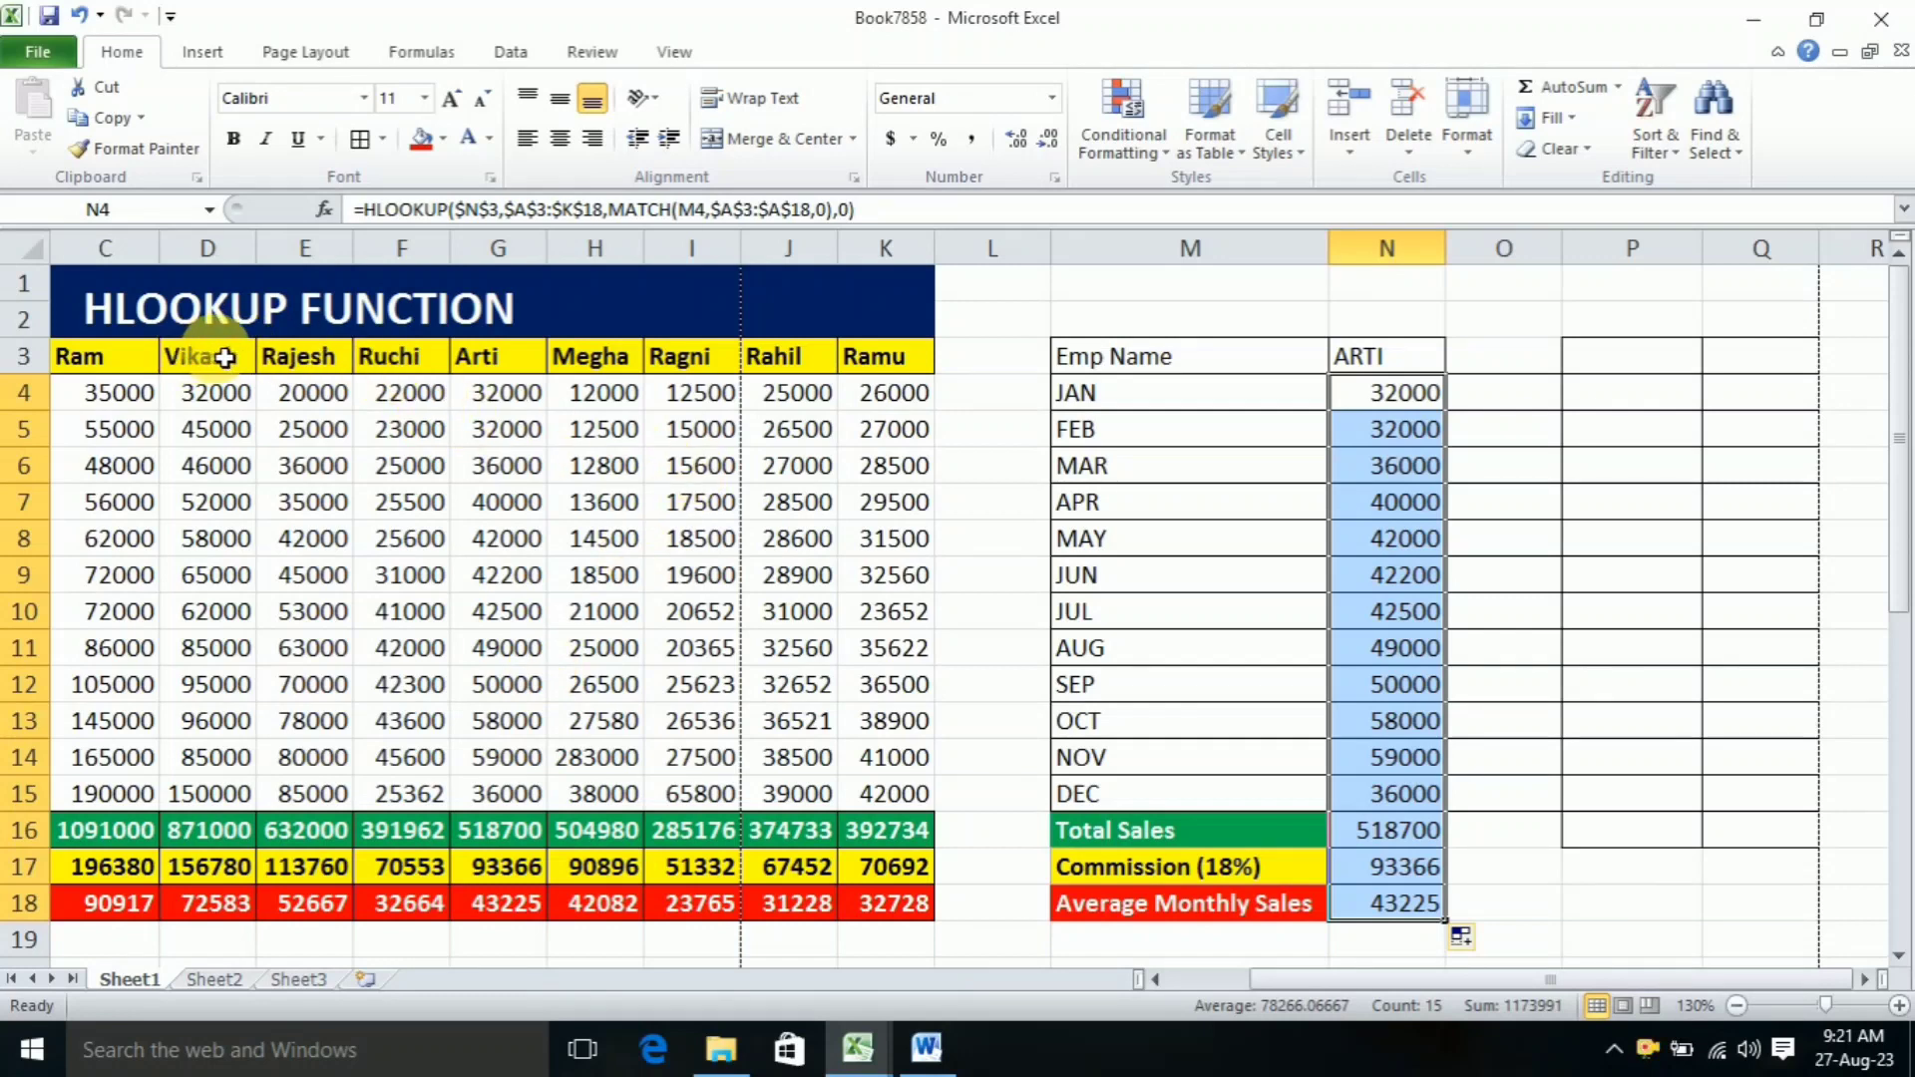
Step: Replace the lookup name in N3 with the employee name heading column D
{"action": "left_click", "coordinate": [1401, 361]}
{"action": "key", "text": "F2"}
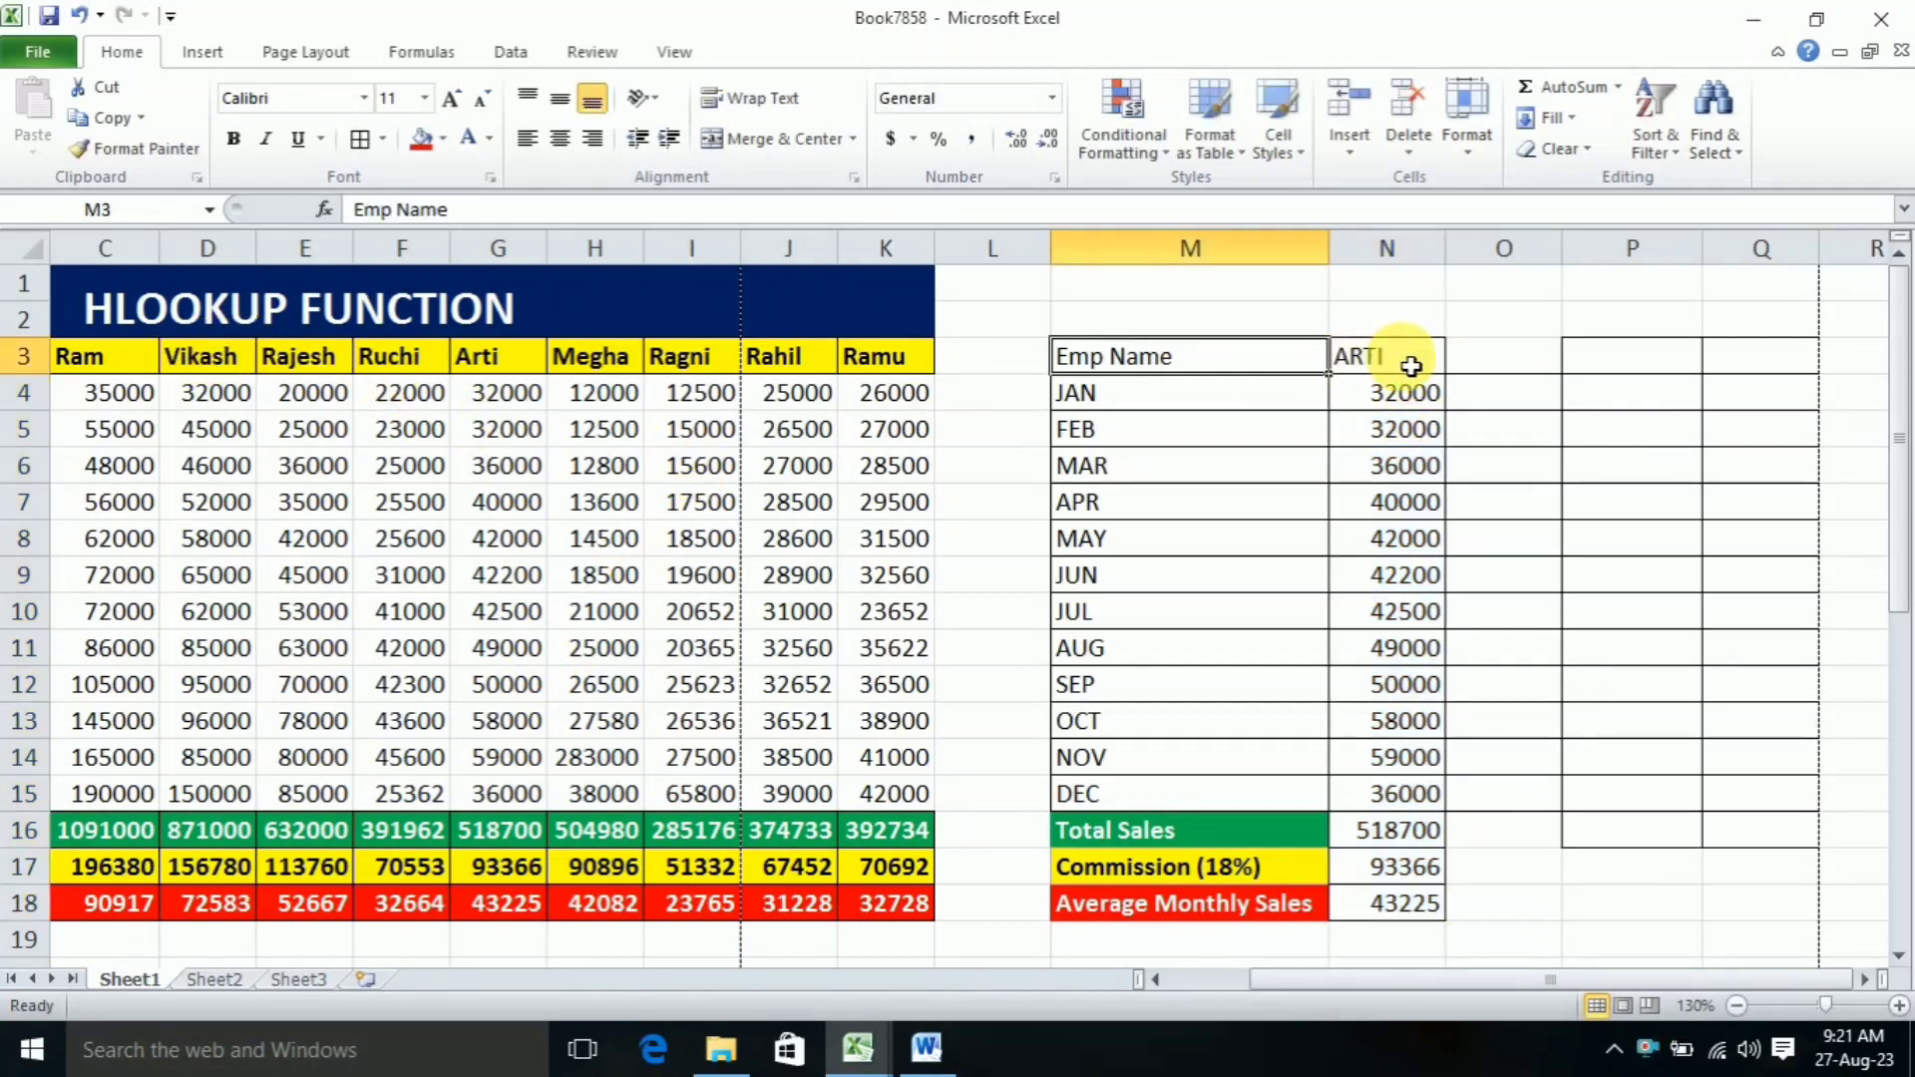
{"action": "double_click", "coordinate": [1358, 357]}
{"action": "type", "text": "V"}
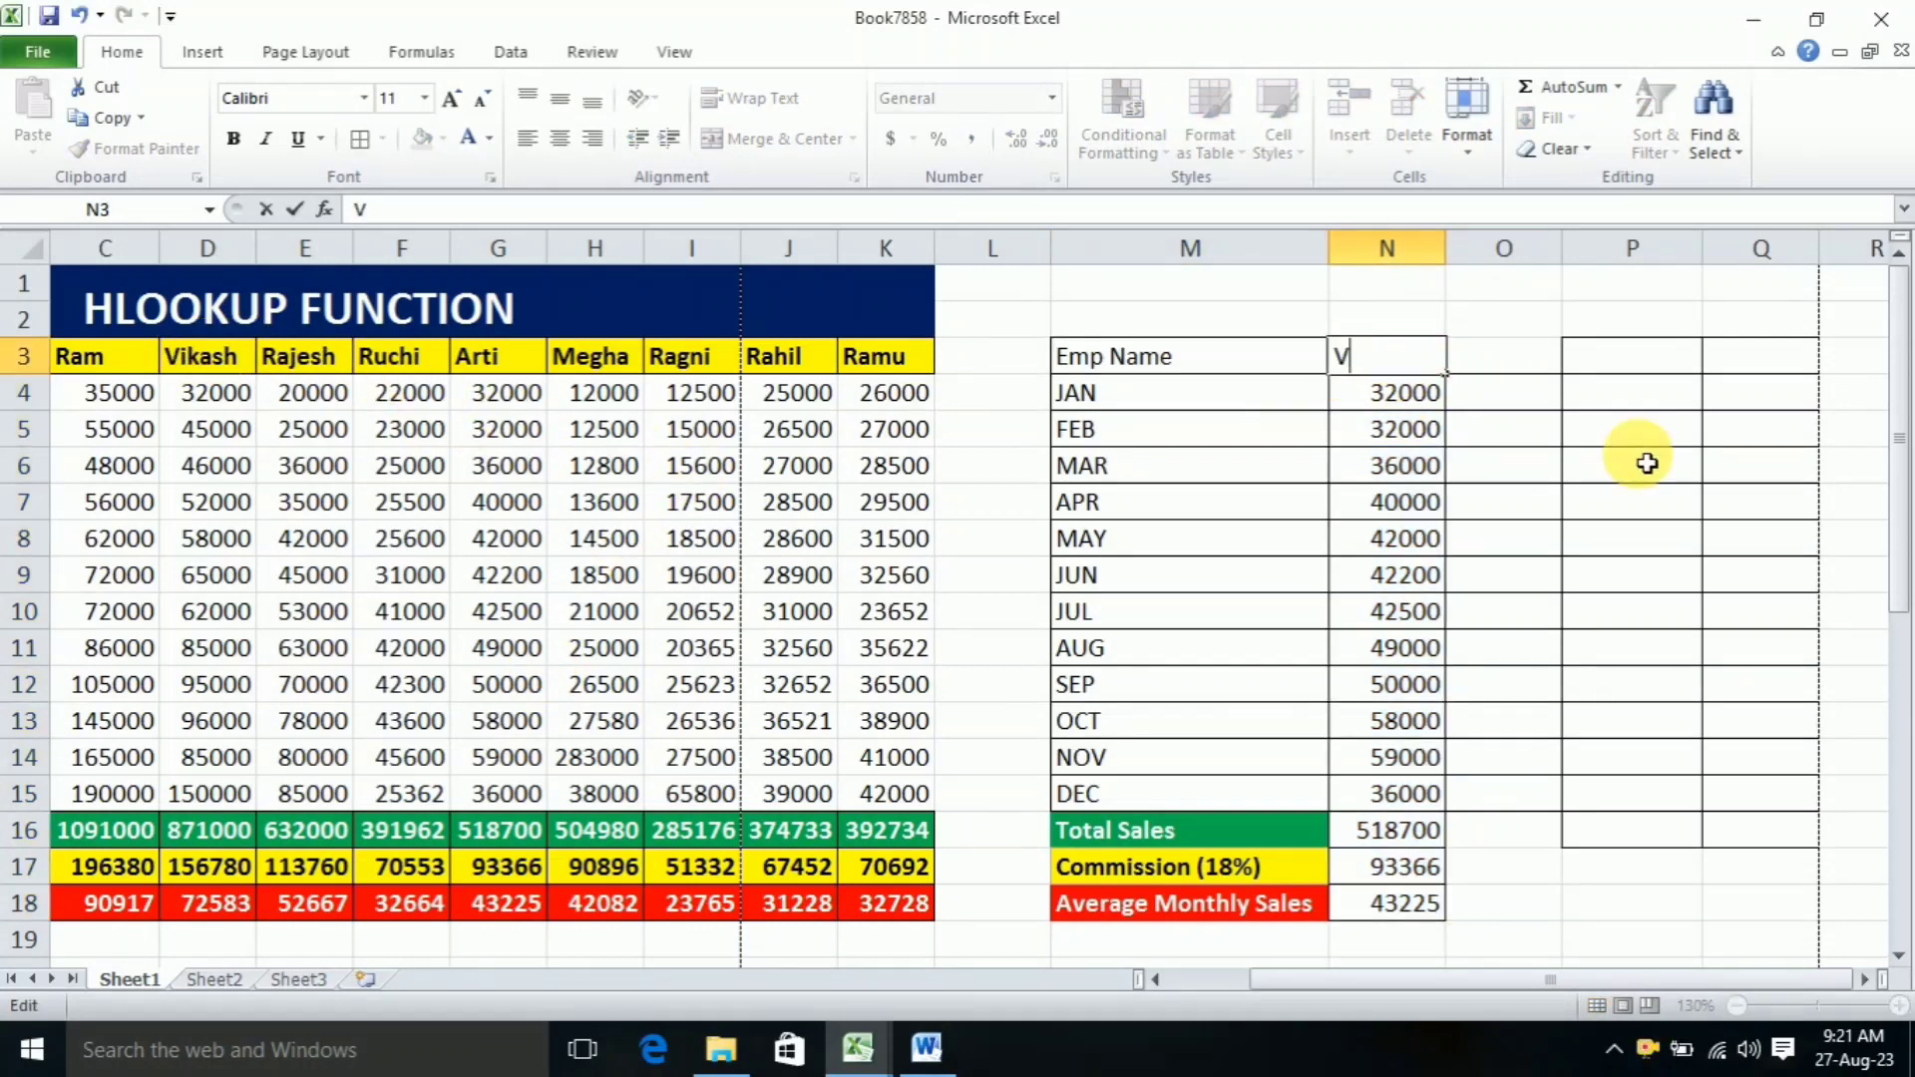
{"action": "type", "text": "IKASH"}
{"action": "key", "text": "Return"}
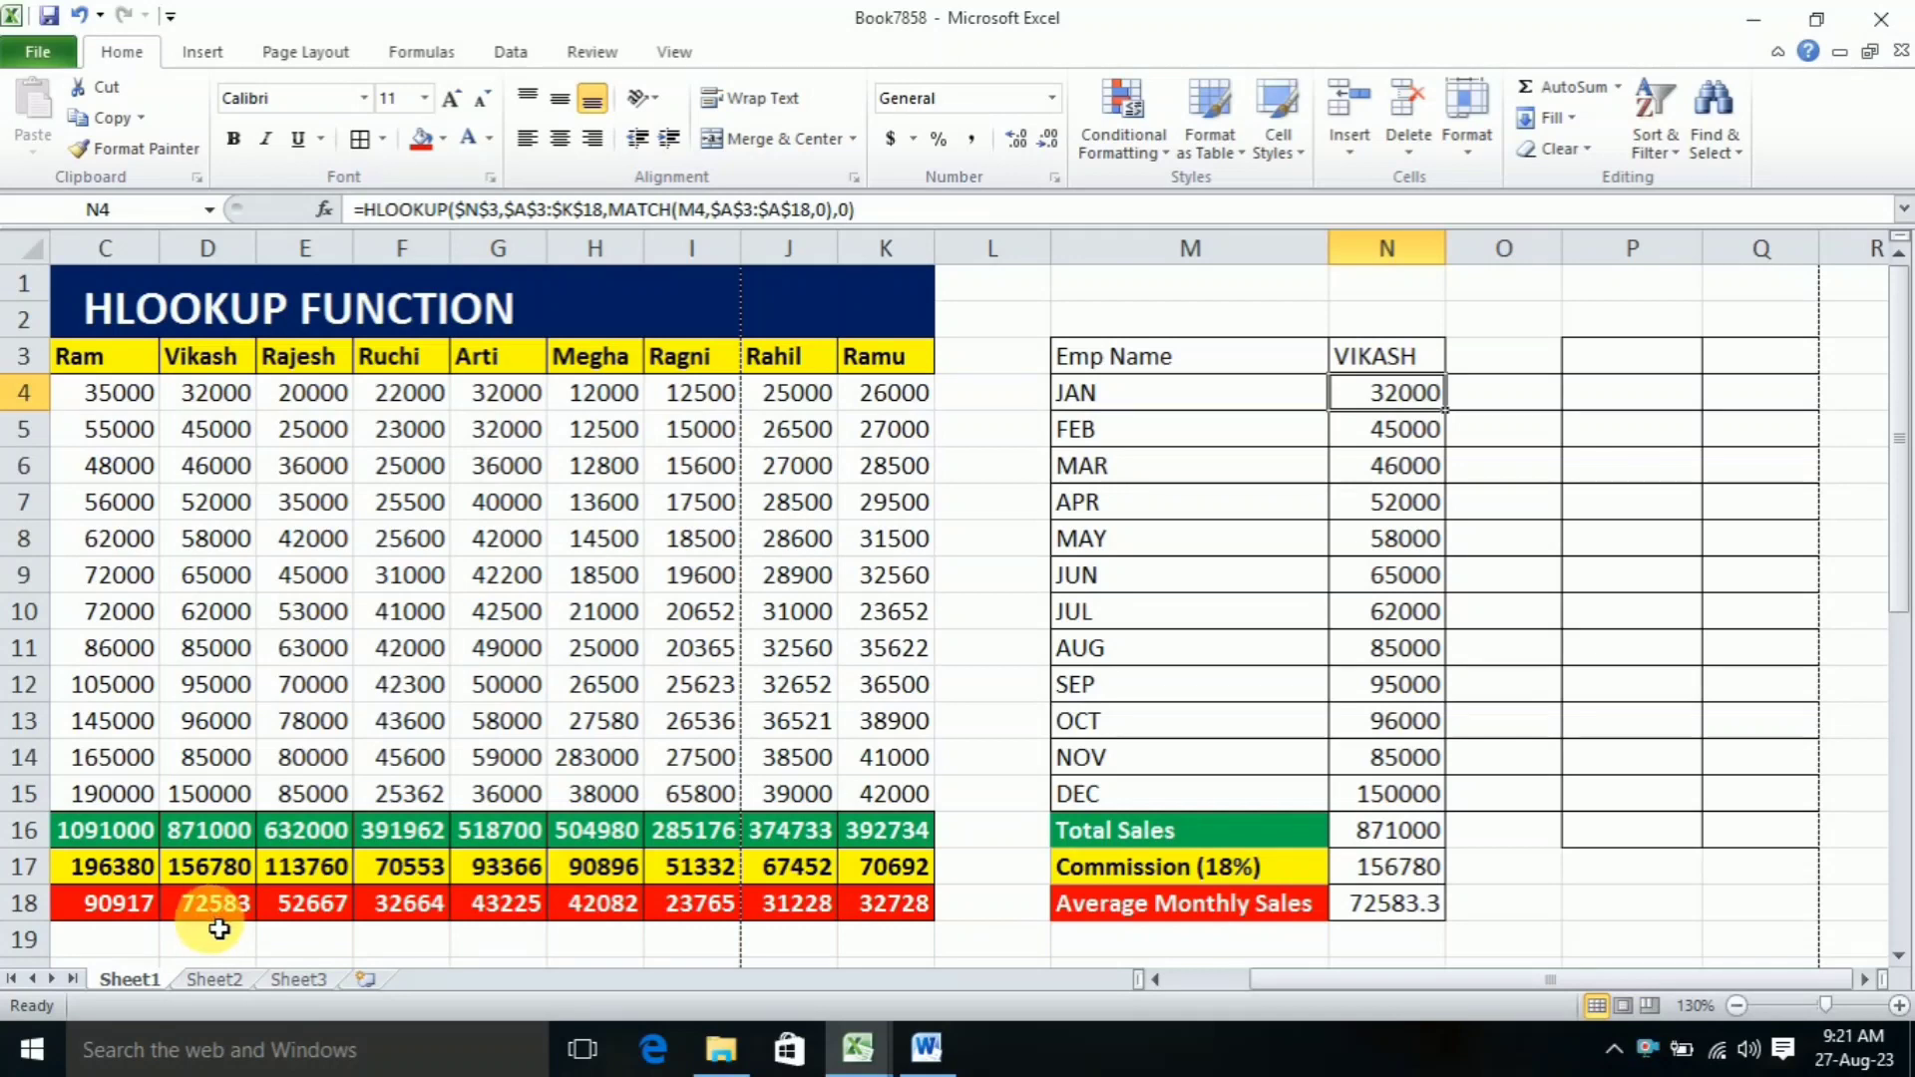
Step: Change the lookup name in N3 to the employee name heading column H
{"action": "double_click", "coordinate": [1440, 361]}
{"action": "left_click_drag", "start_coordinate": [1445, 363], "coordinate": [1325, 356]}
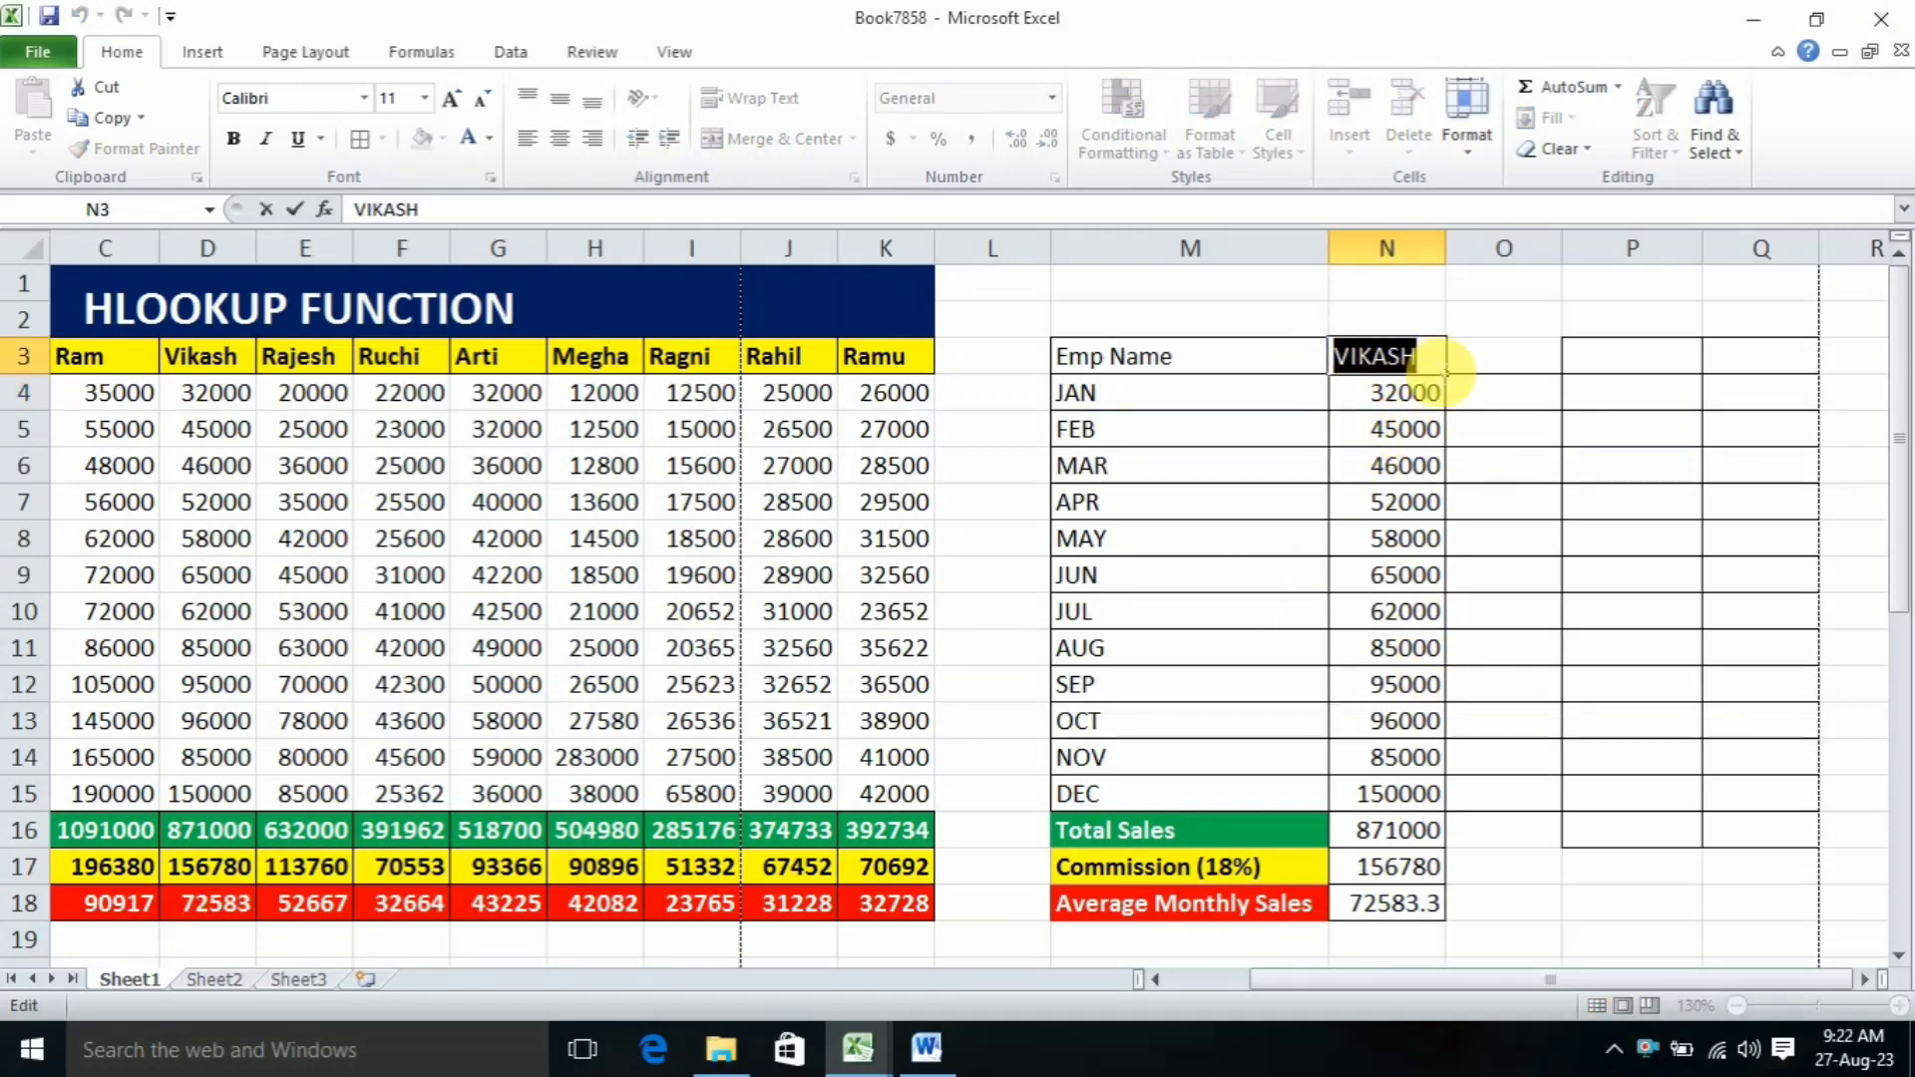
{"action": "type", "text": "MEGHA"}
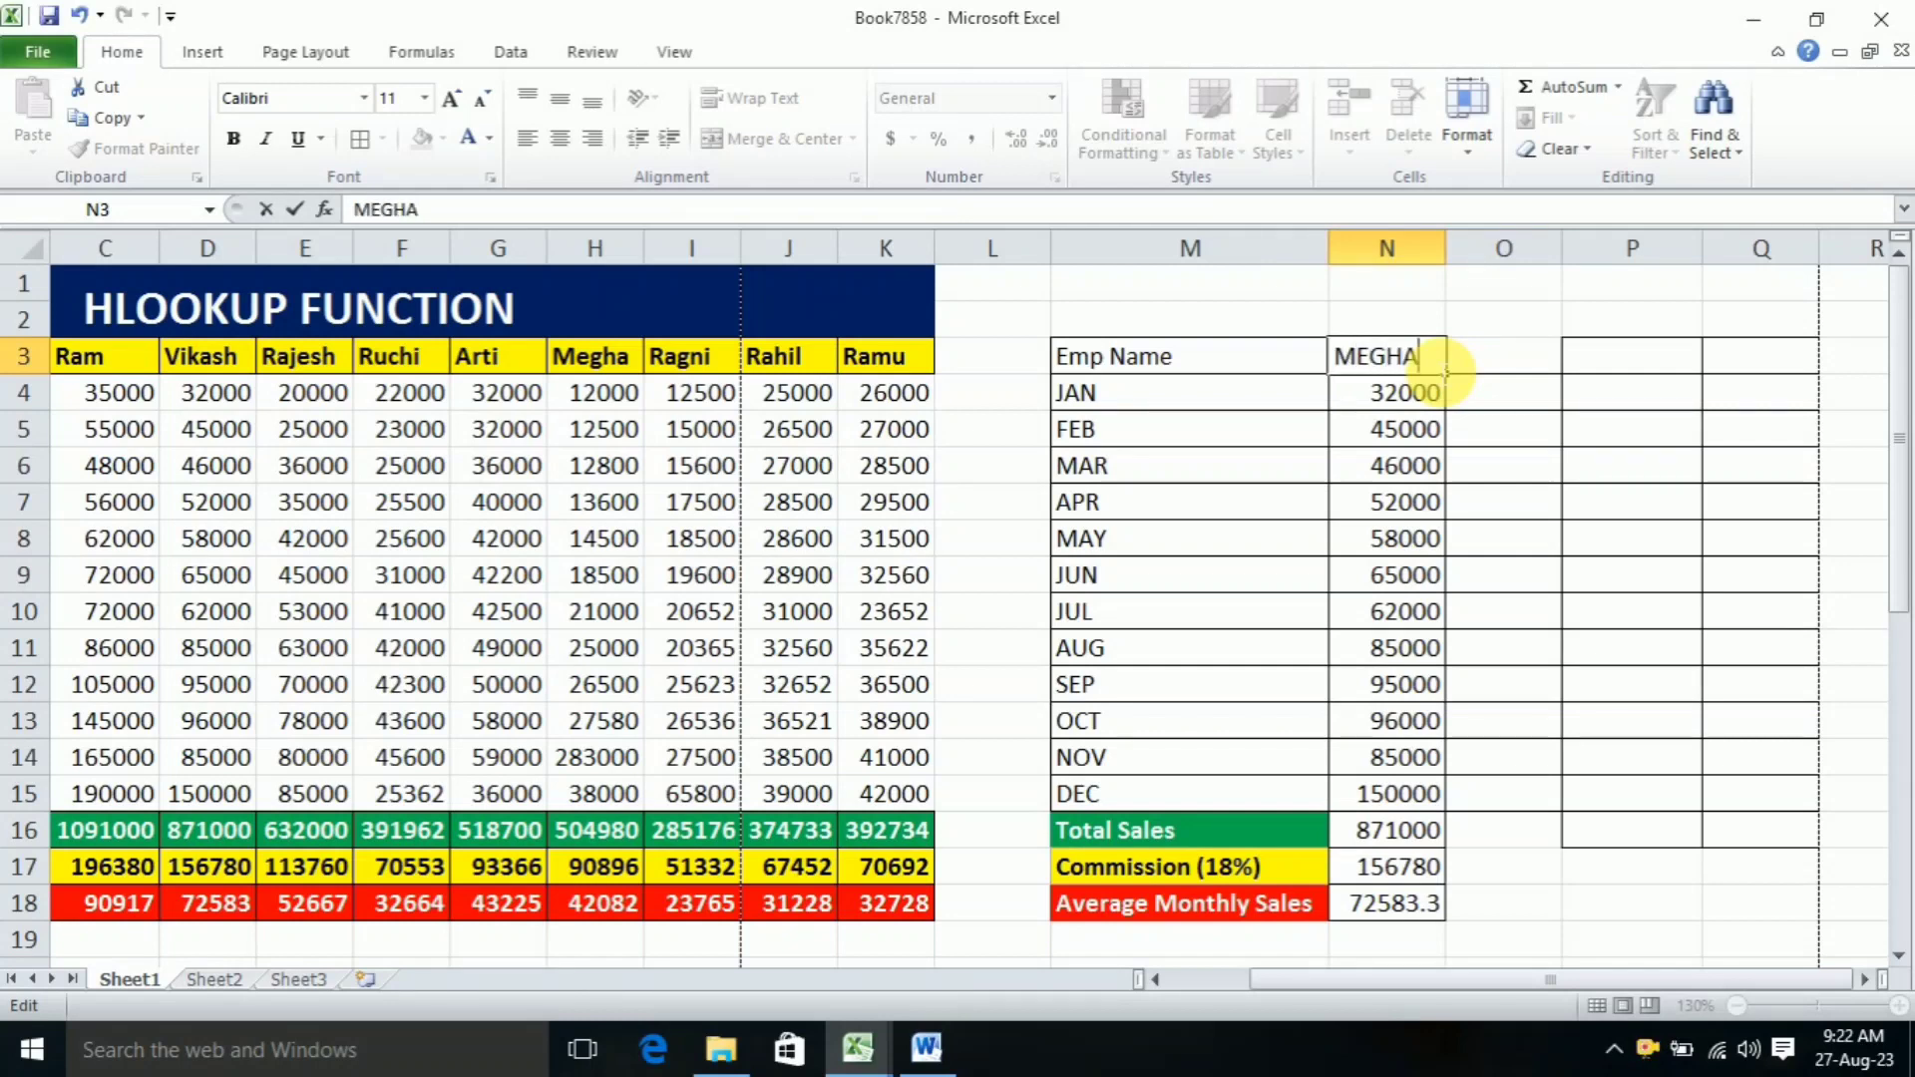
{"action": "key", "text": "Return"}
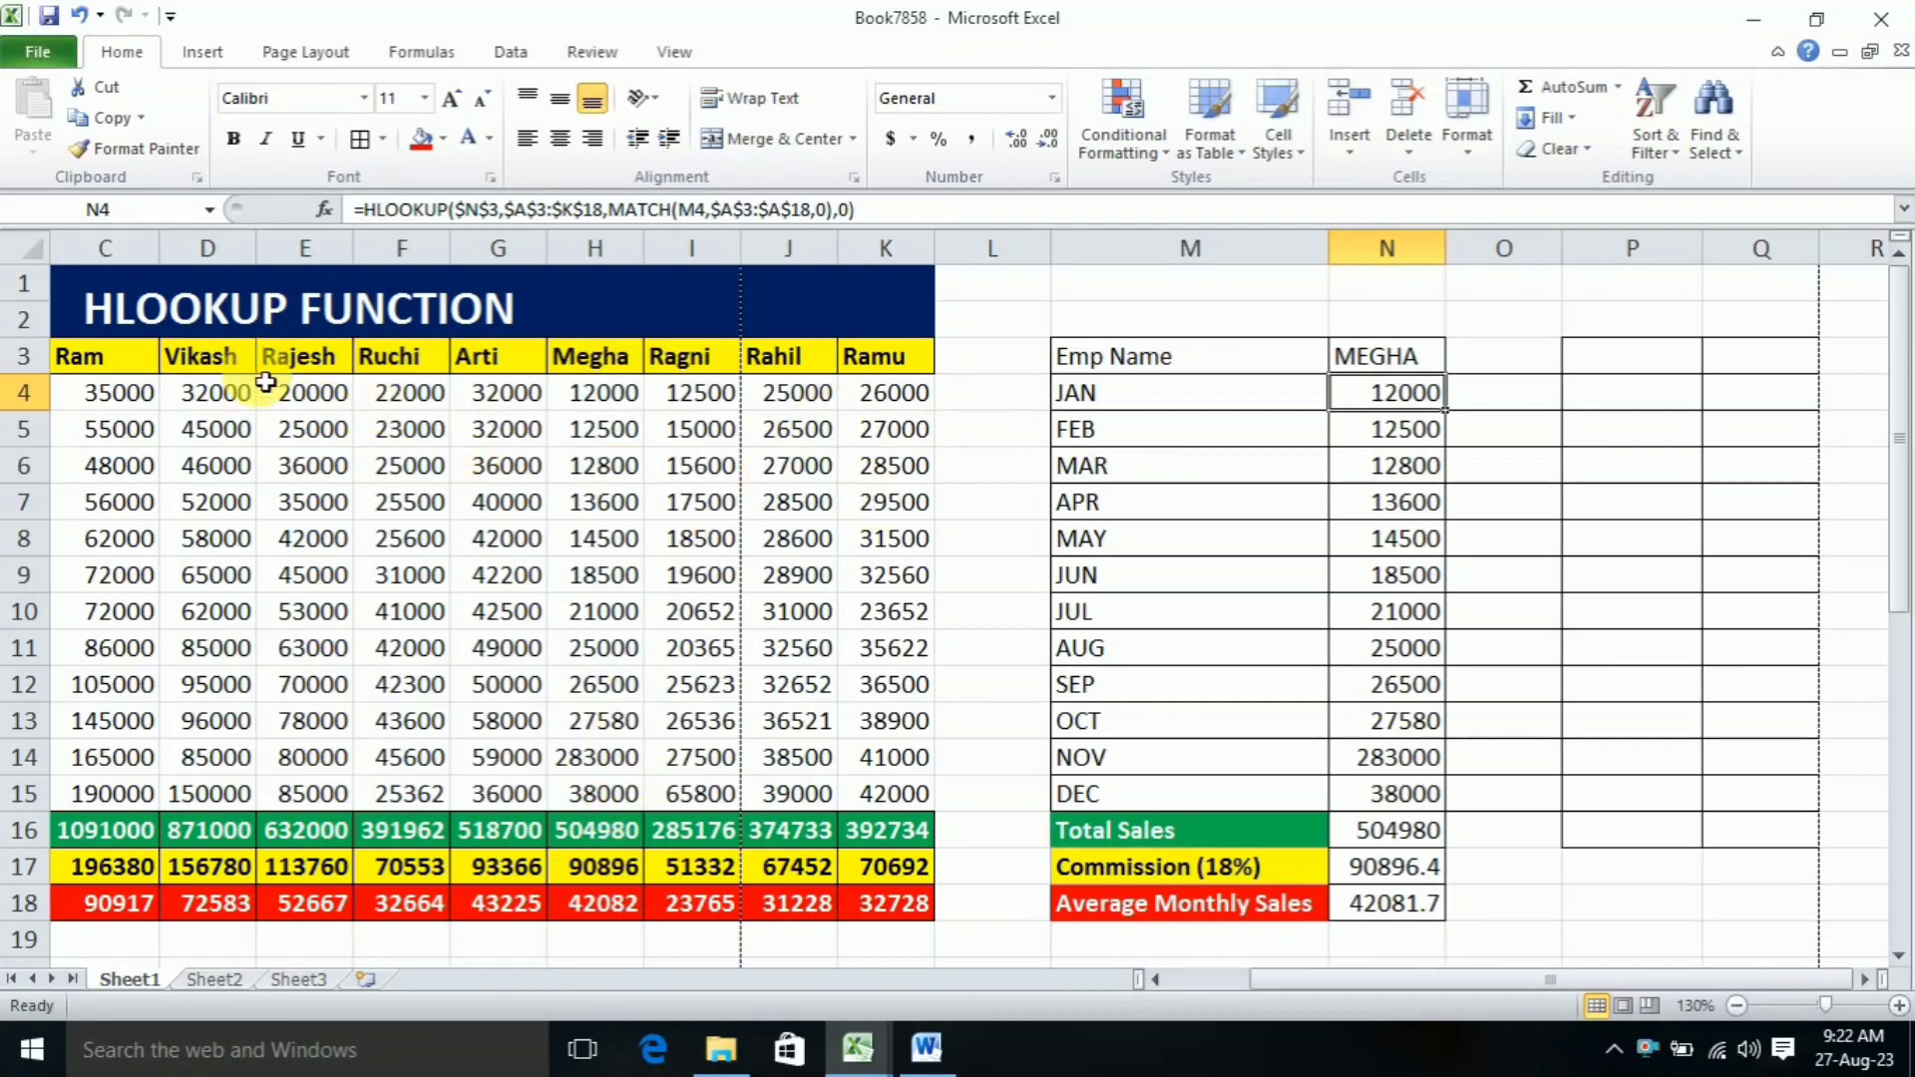
Step: Change the lookup name in N3 to the employee name heading column F
{"action": "left_click", "coordinate": [1420, 357]}
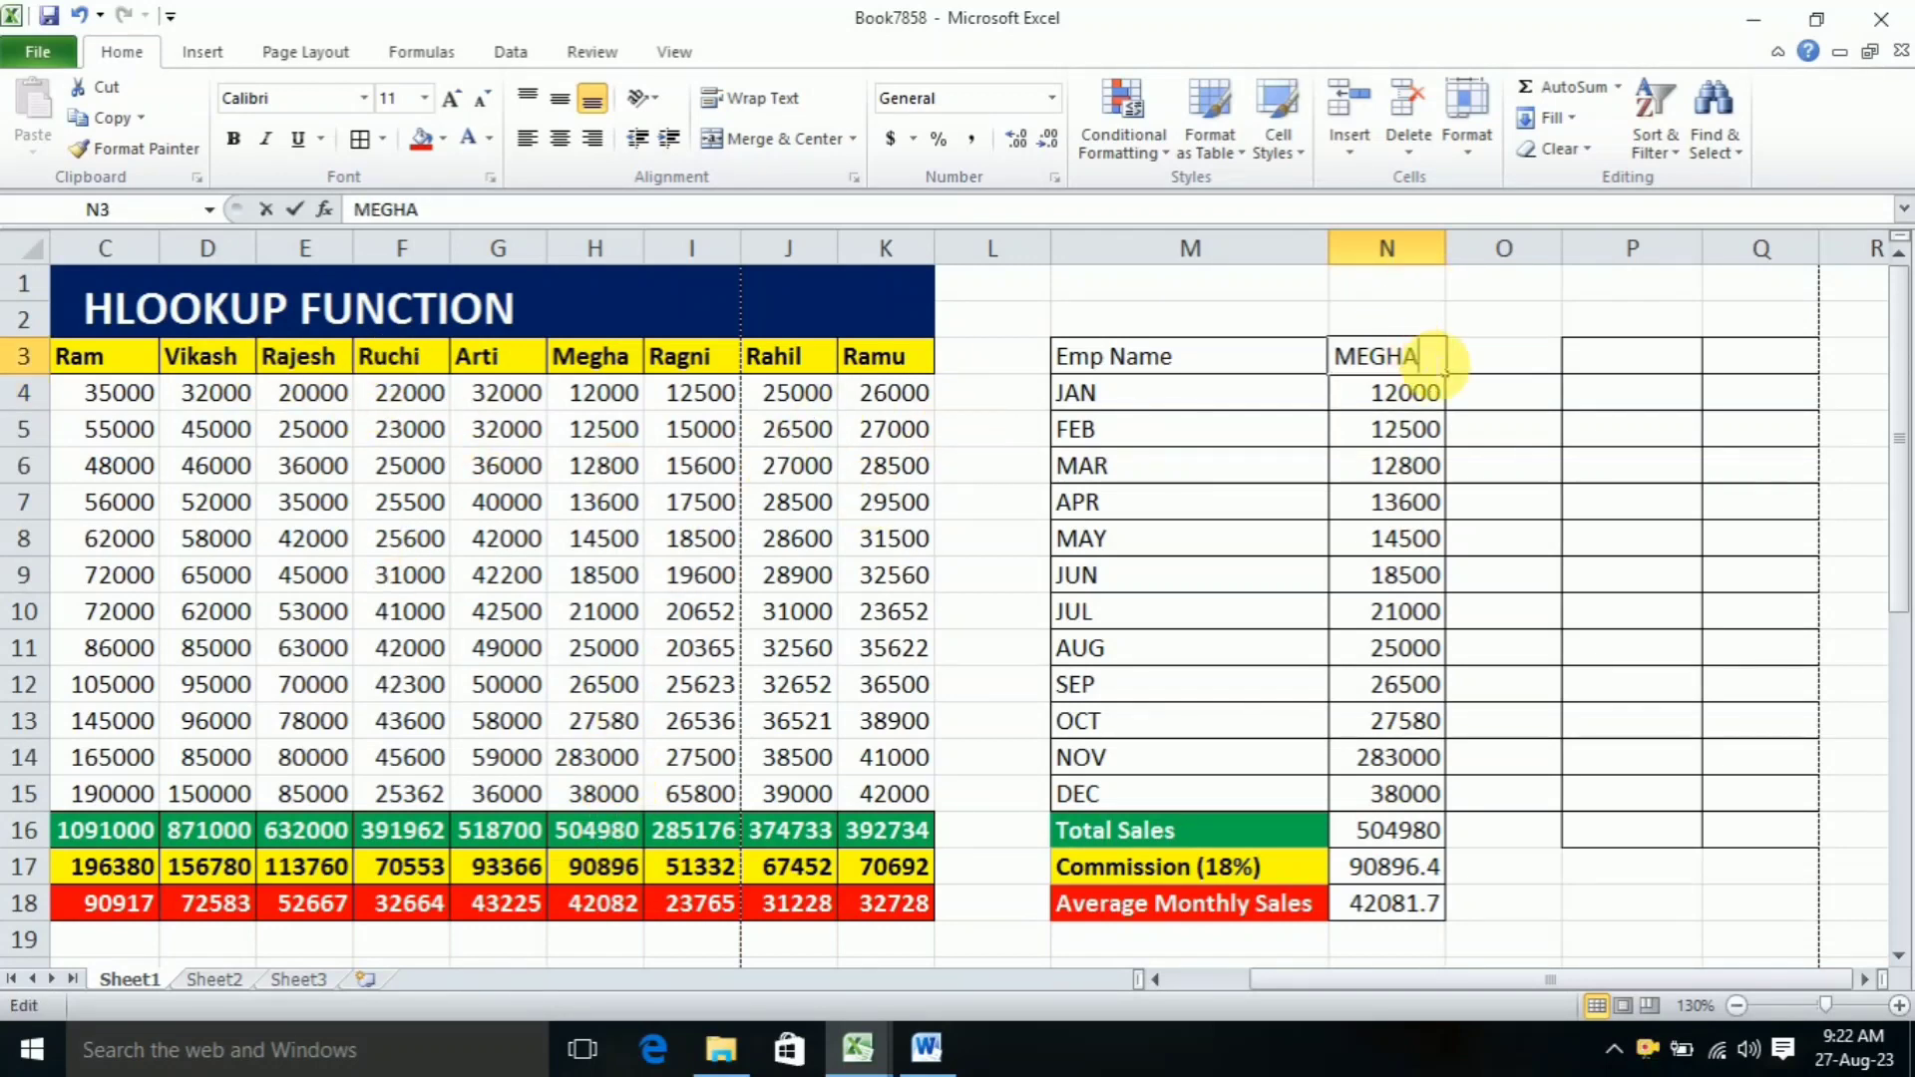
{"action": "double_click", "coordinate": [1358, 357]}
{"action": "type", "text": "RU"}
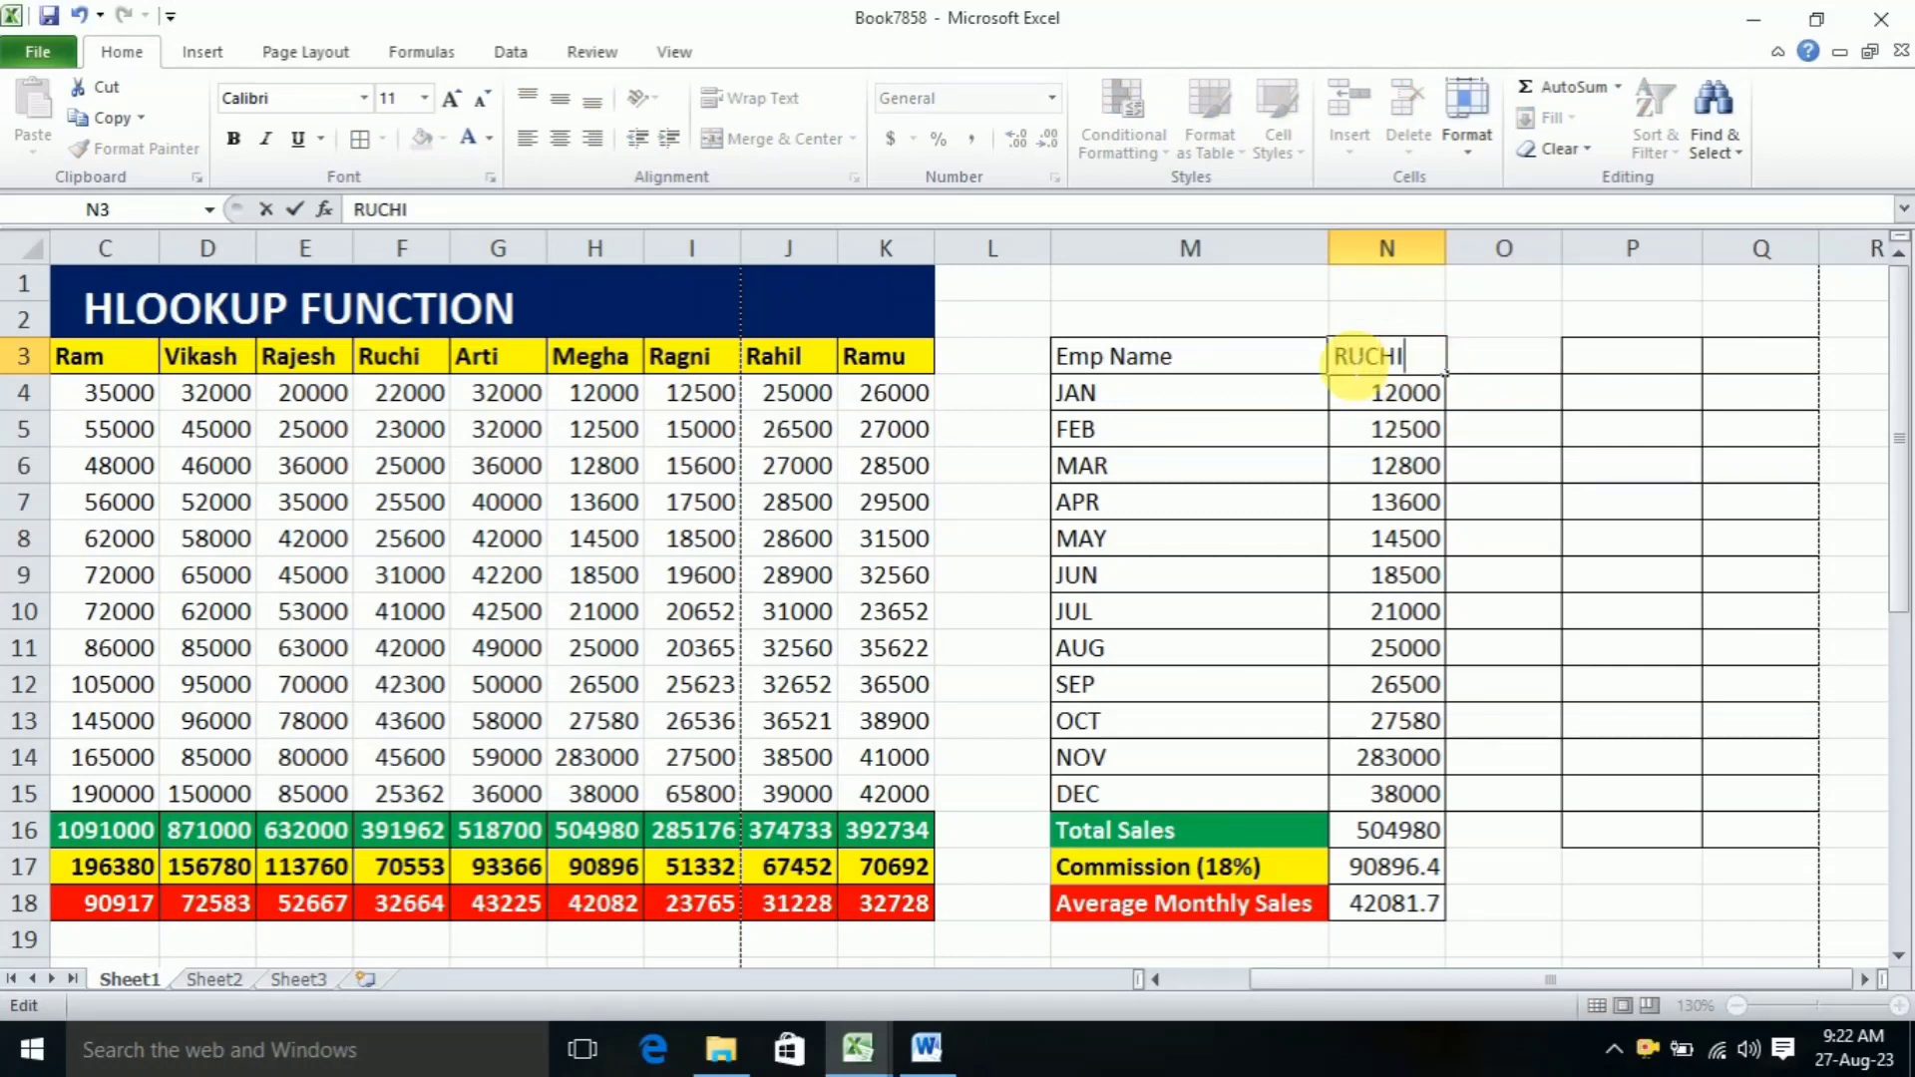
{"action": "type", "text": "CHI"}
{"action": "key", "text": "Return"}
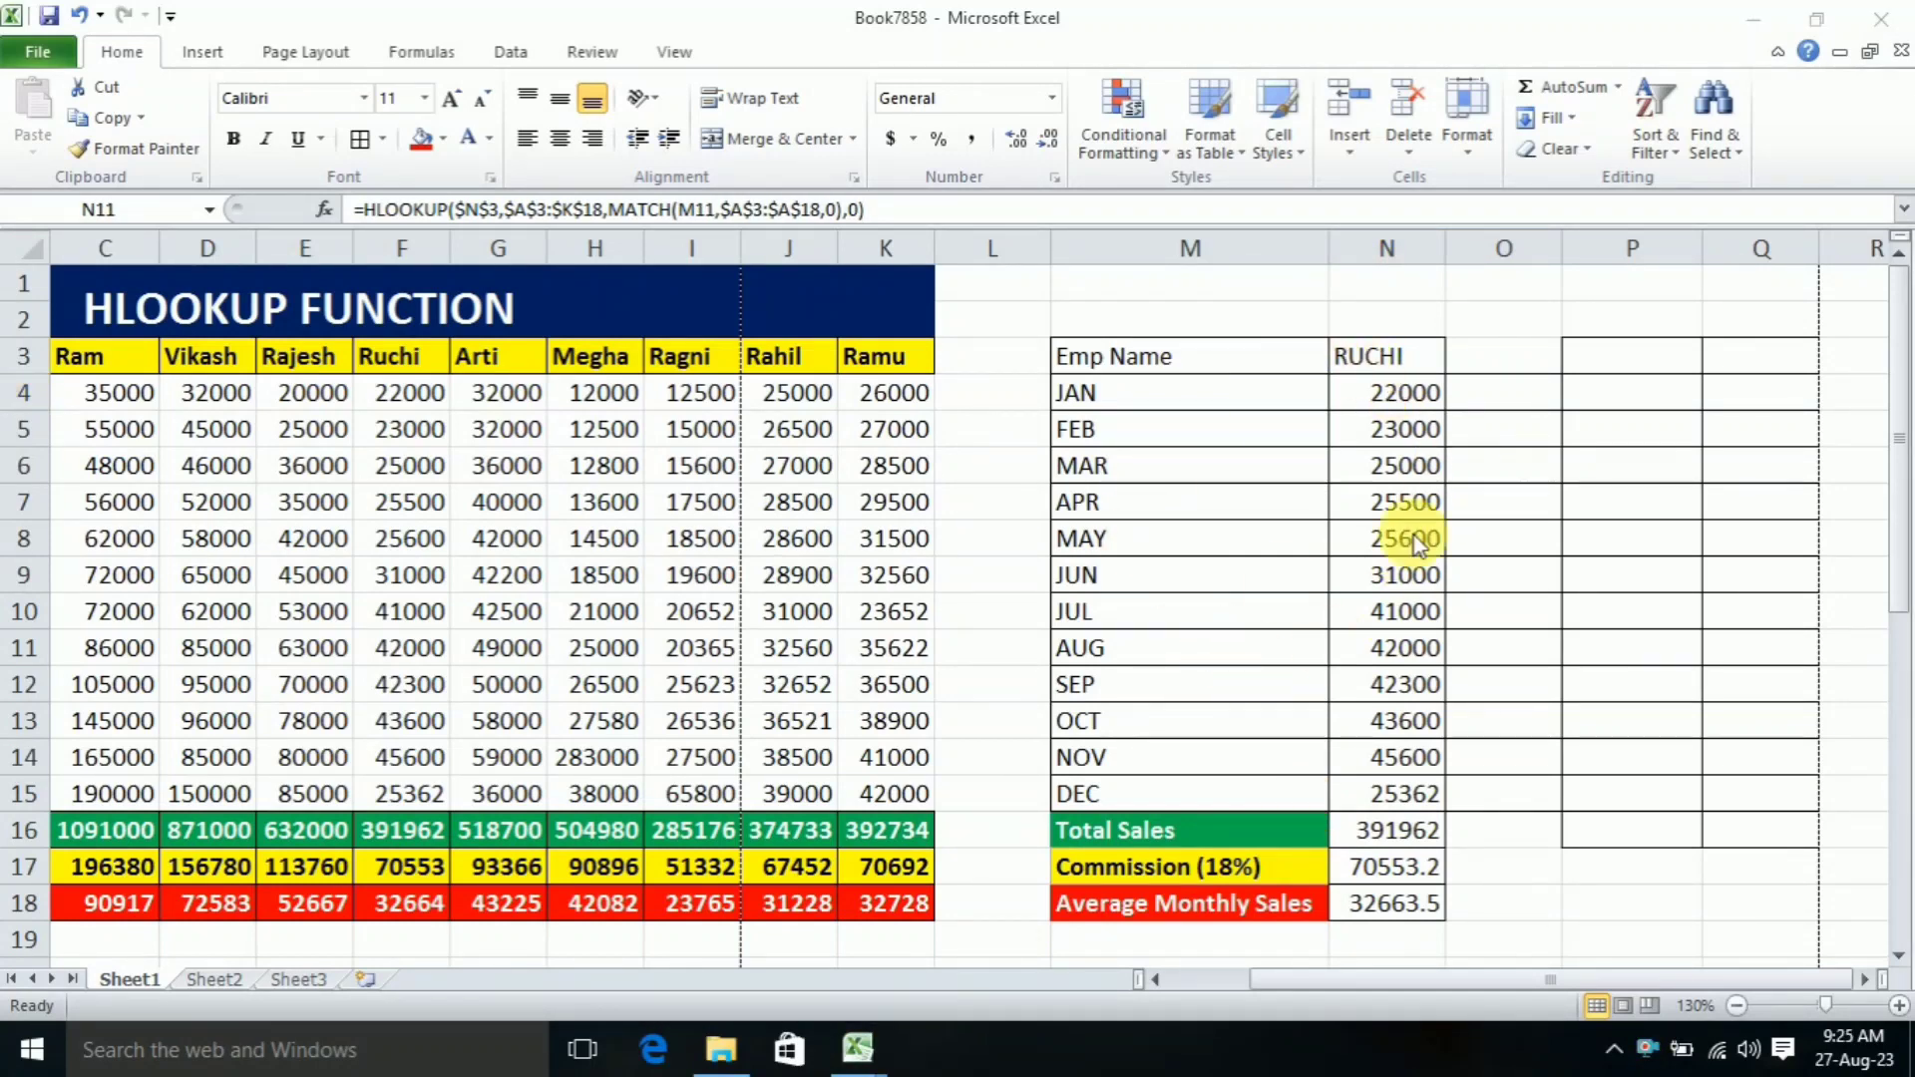
Step: Enter in N3 the name of an employee who is not in the sales table
{"action": "left_click", "coordinate": [1399, 345]}
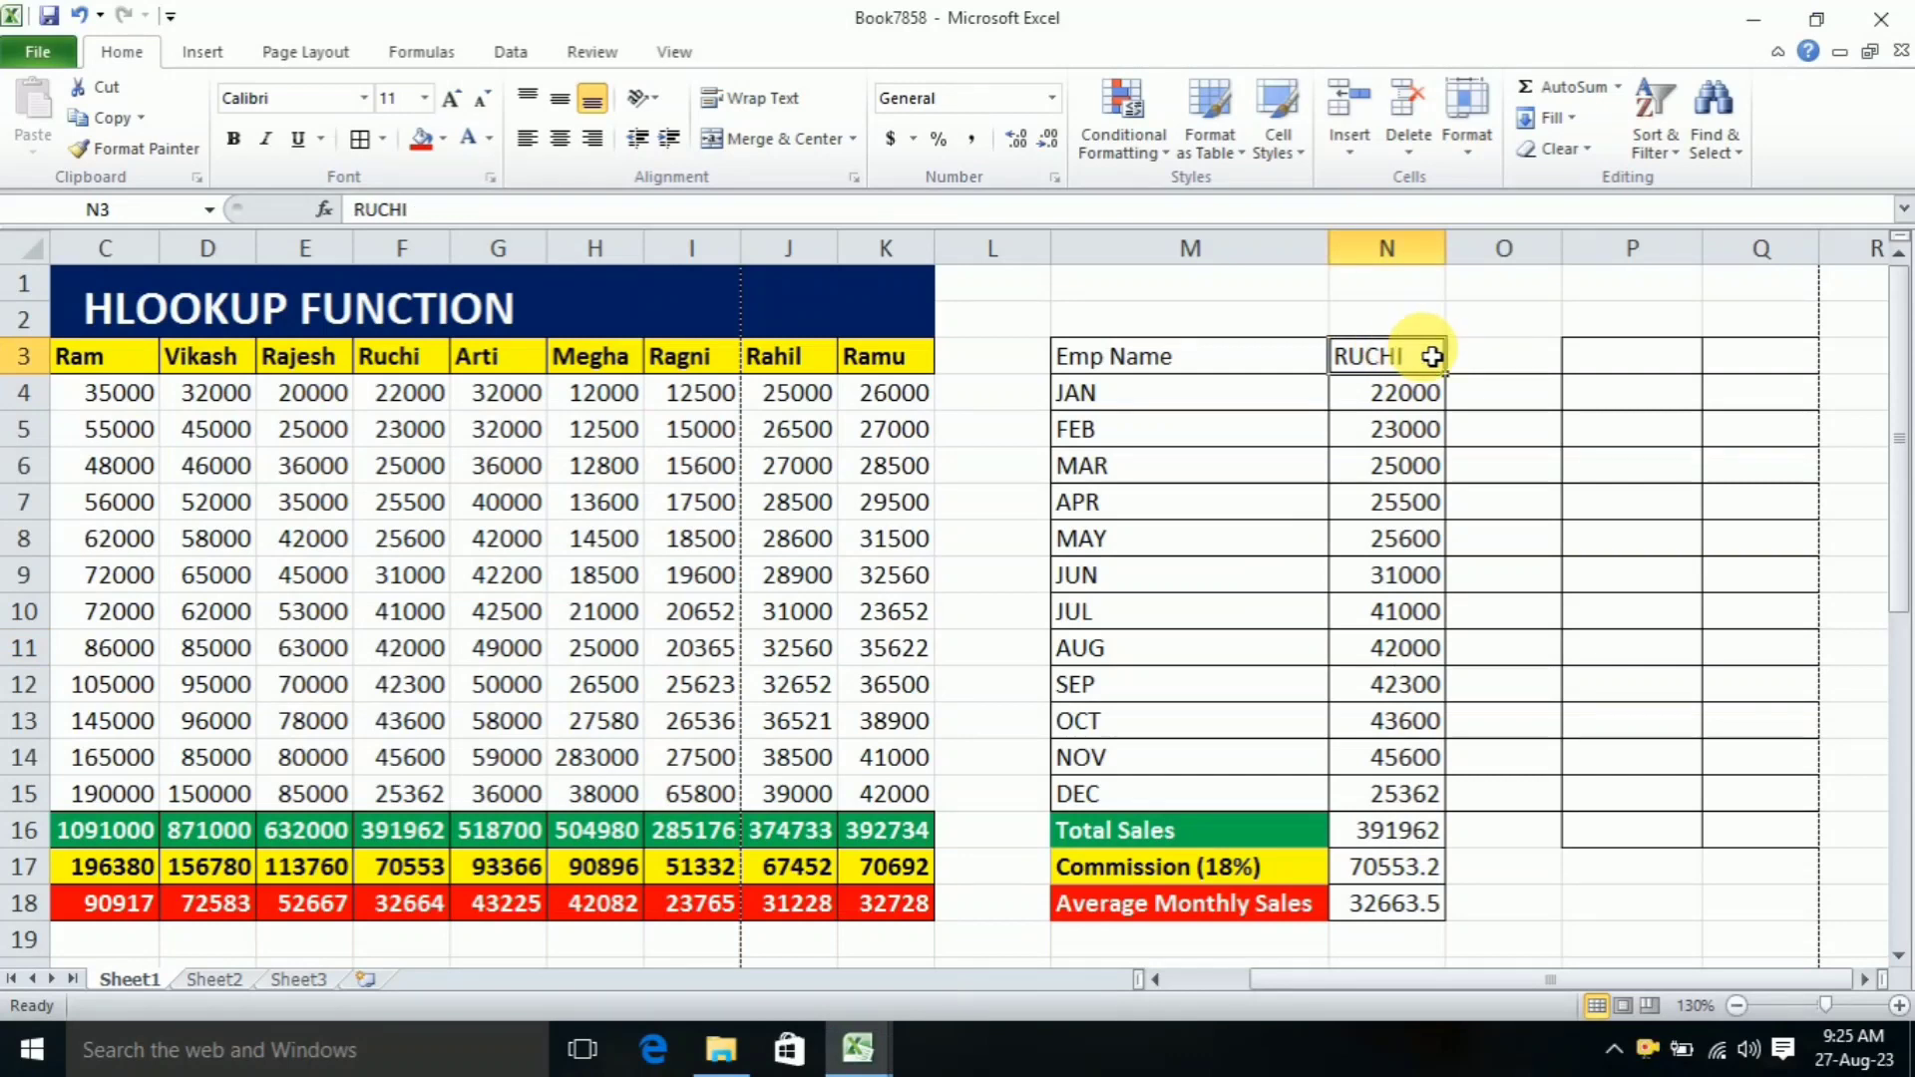
{"action": "double_click", "coordinate": [1426, 356]}
{"action": "left_click_drag", "start_coordinate": [1426, 356], "coordinate": [1347, 394]}
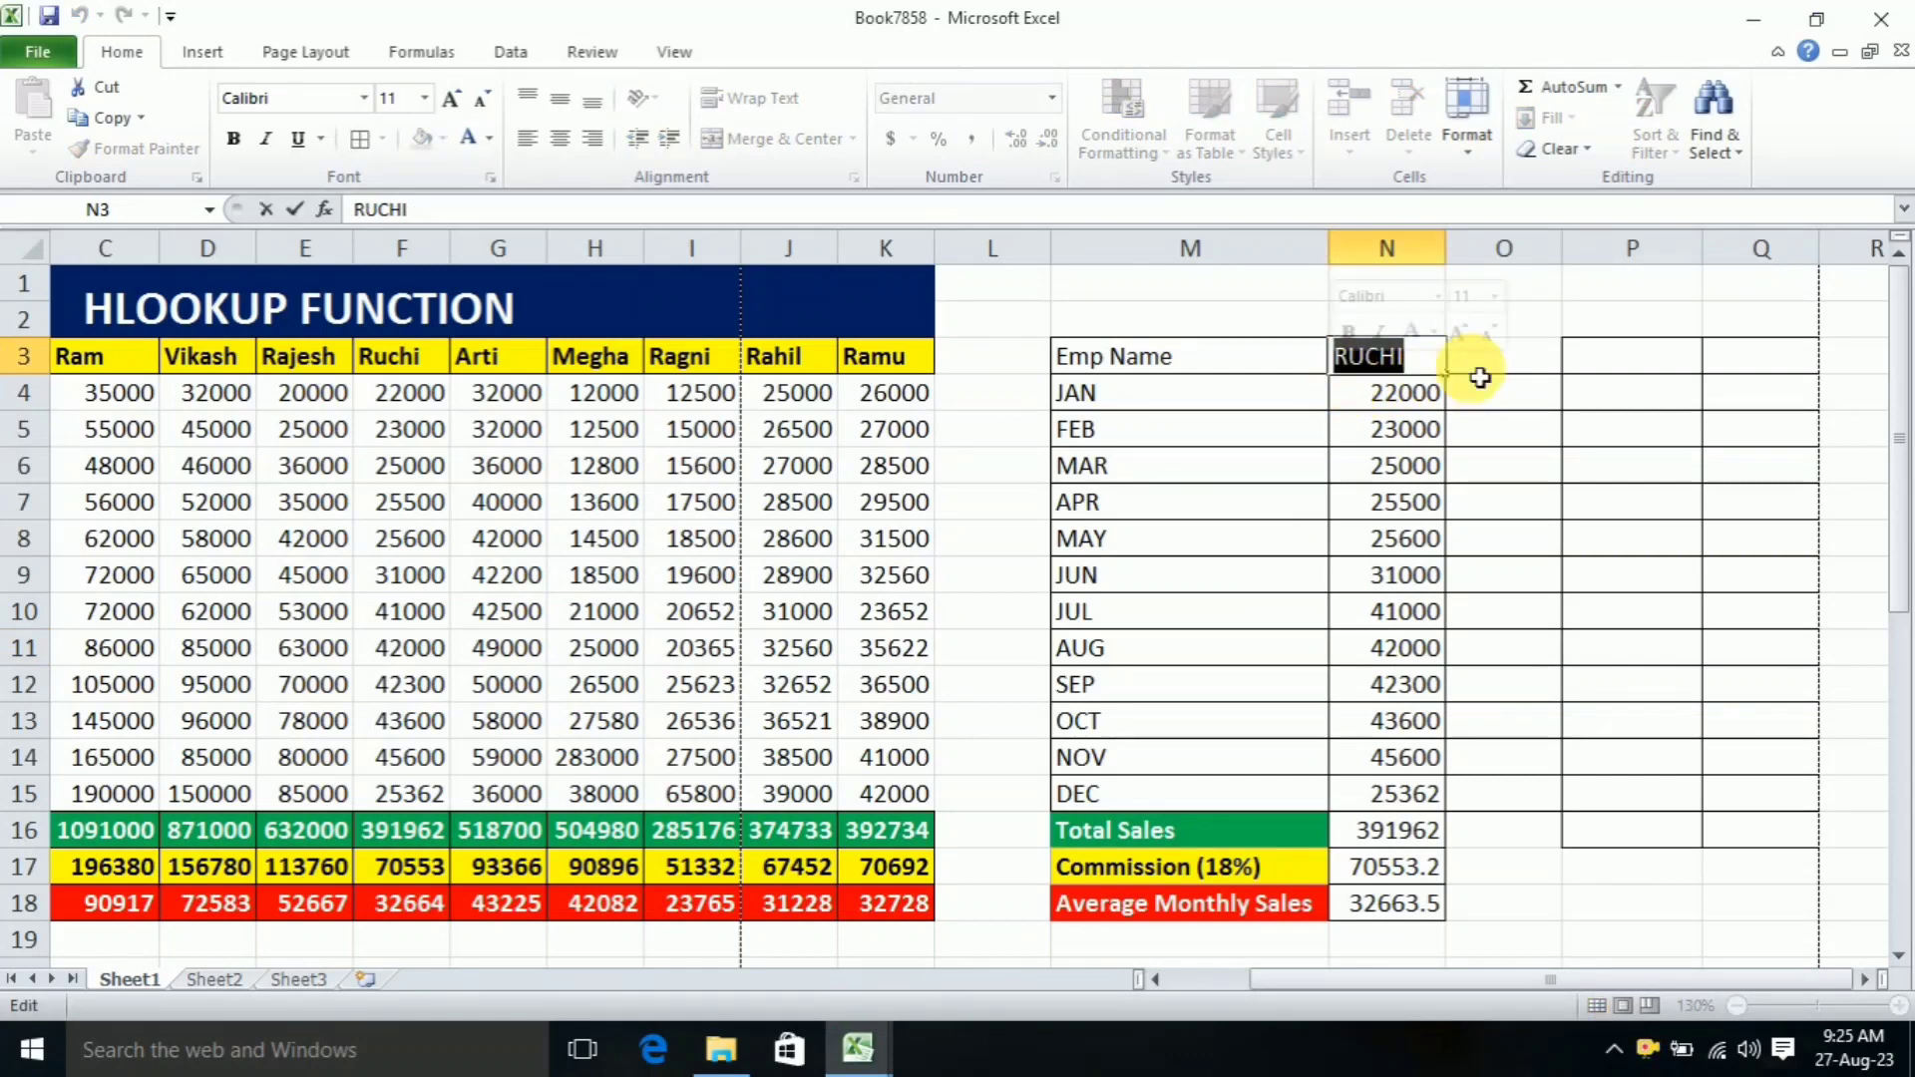
{"action": "type", "text": "r"}
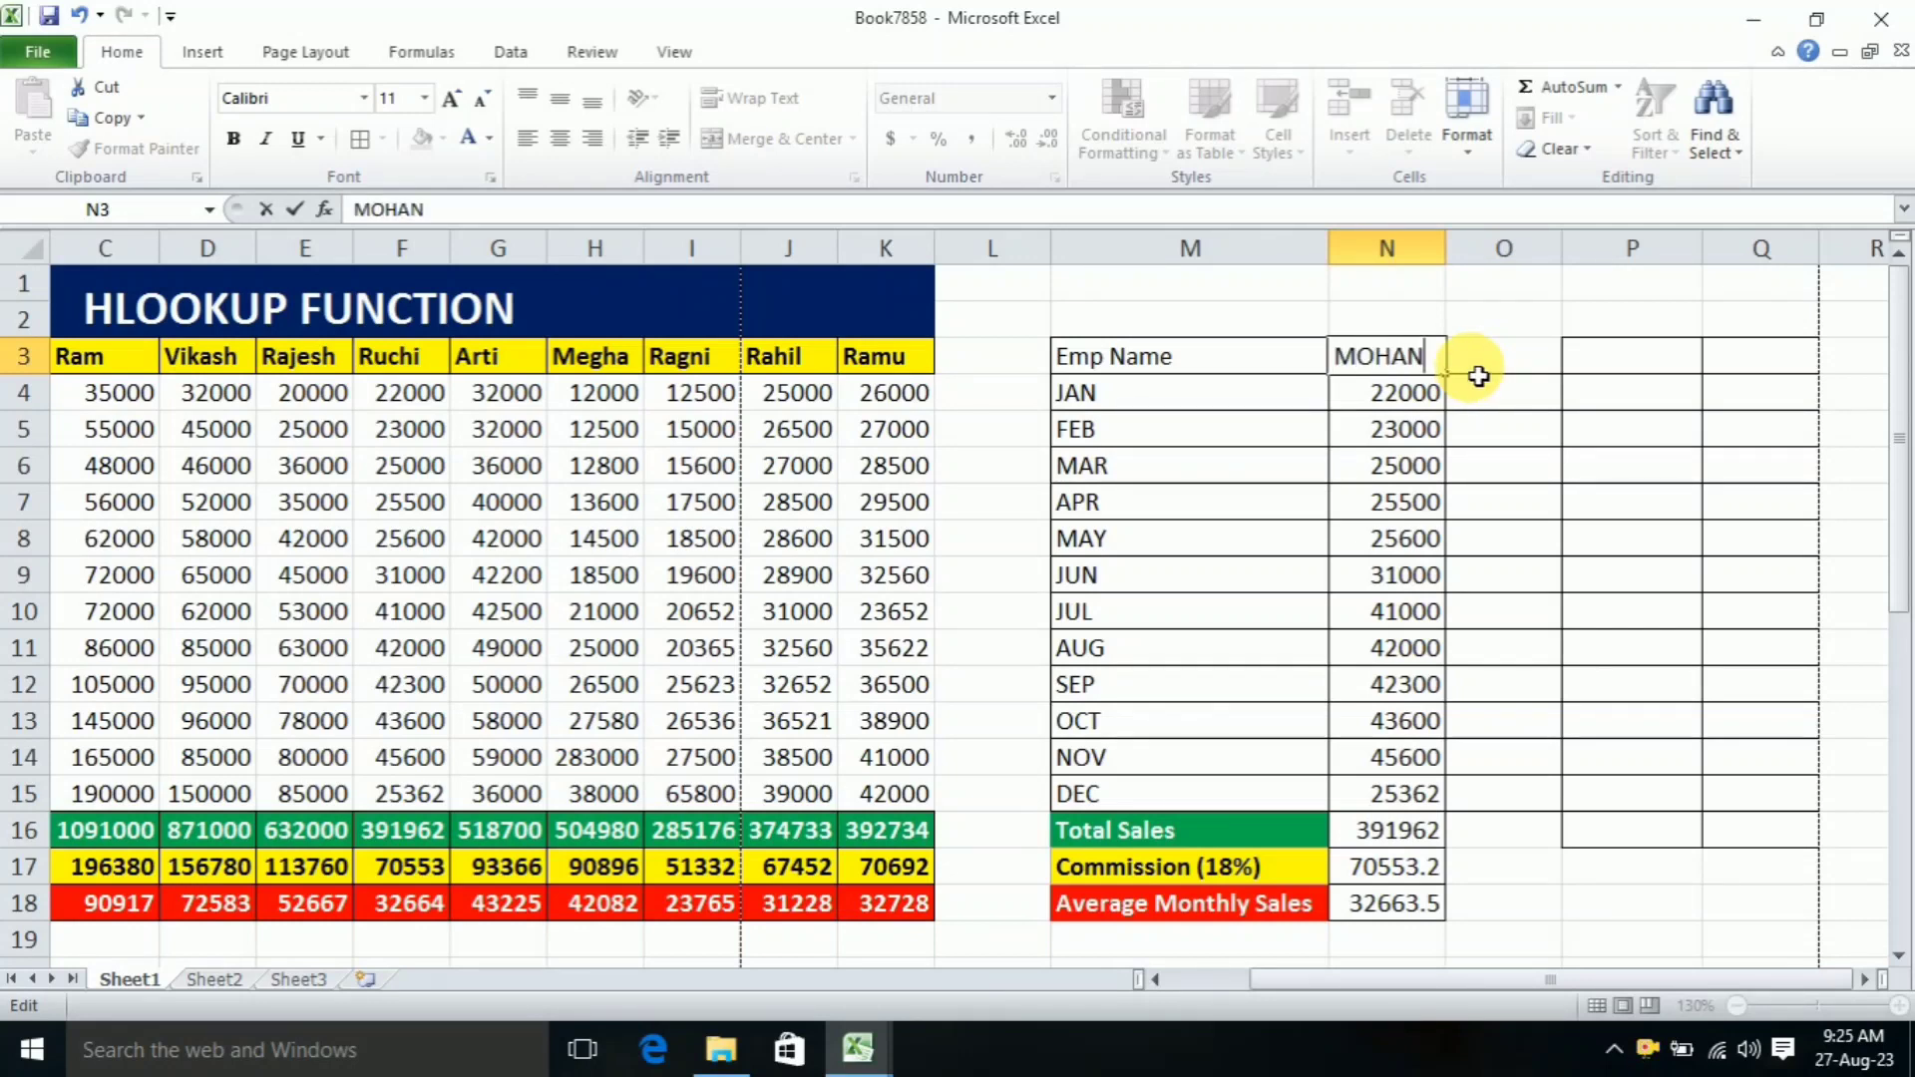
{"action": "key", "text": "Return"}
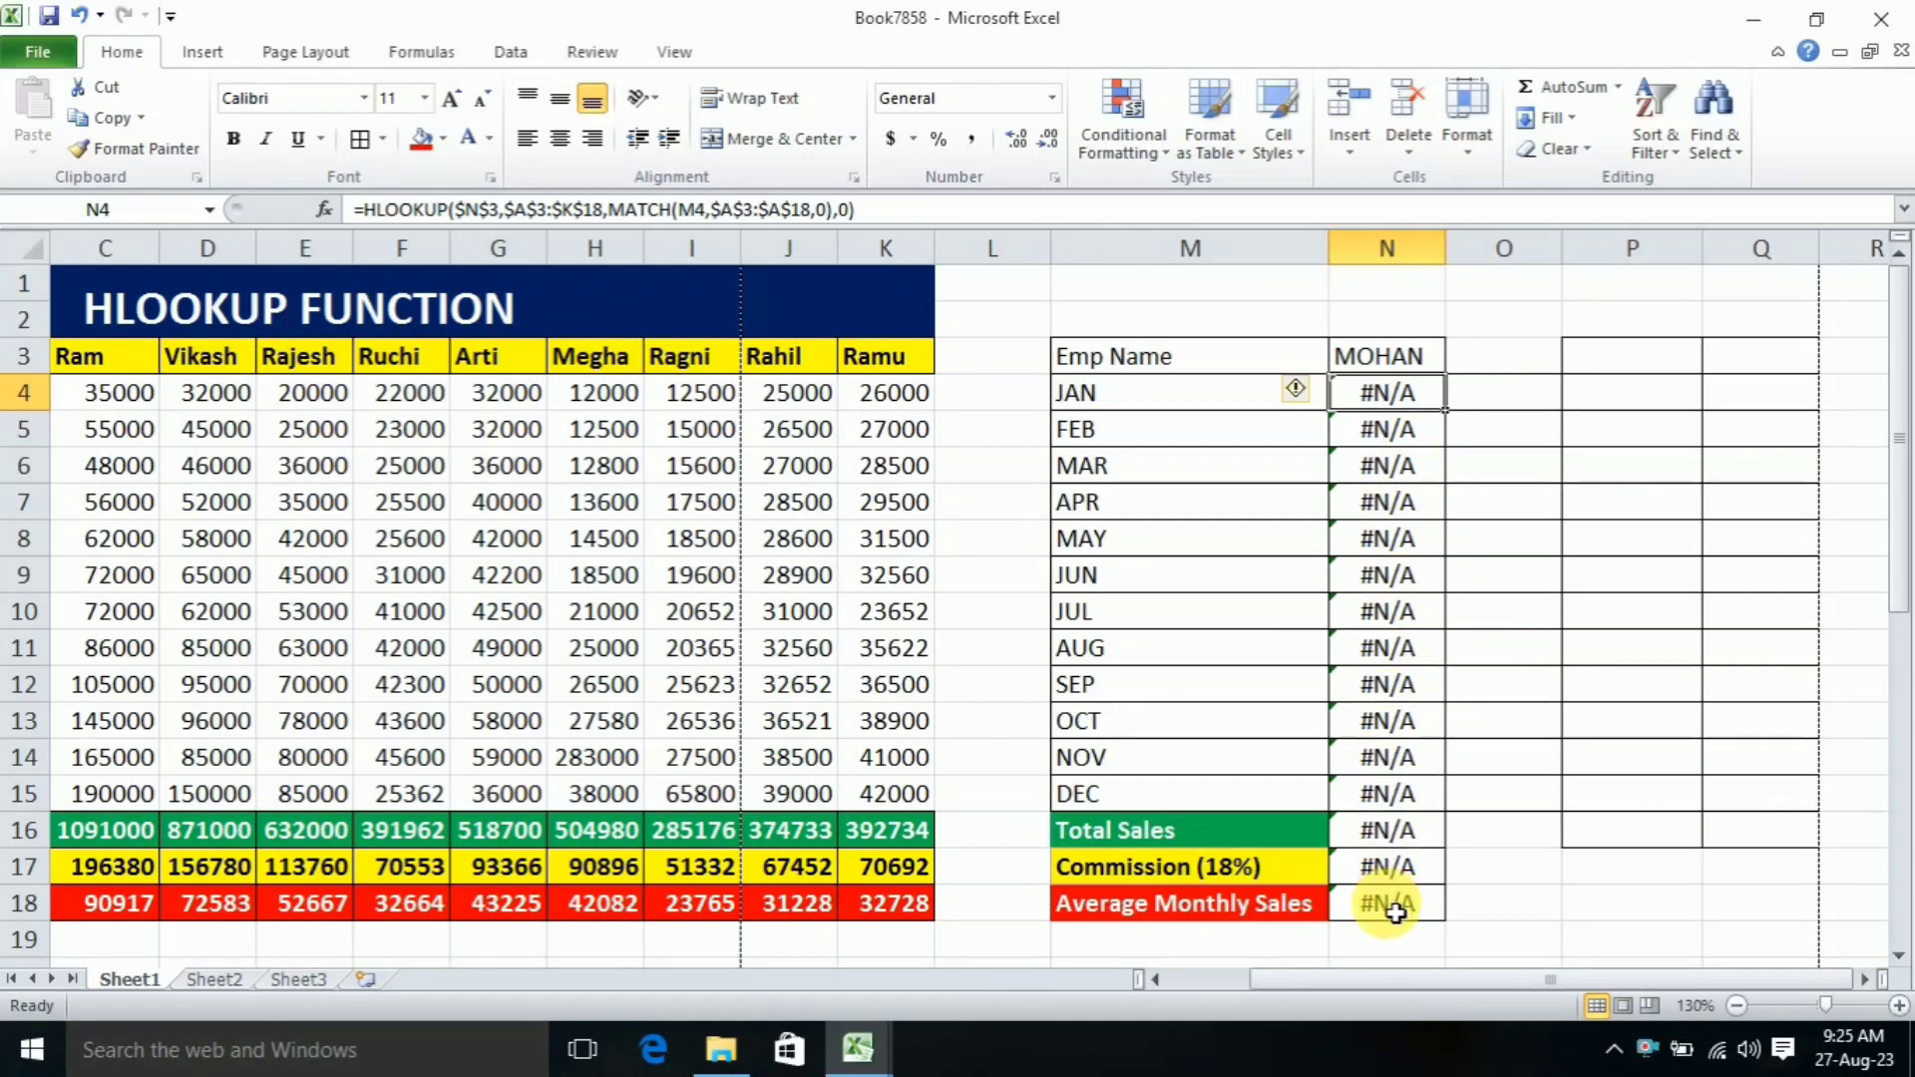
Step: Wrap the HLOOKUP formula in N4 in an IFERROR function
{"action": "double_click", "coordinate": [1410, 398]}
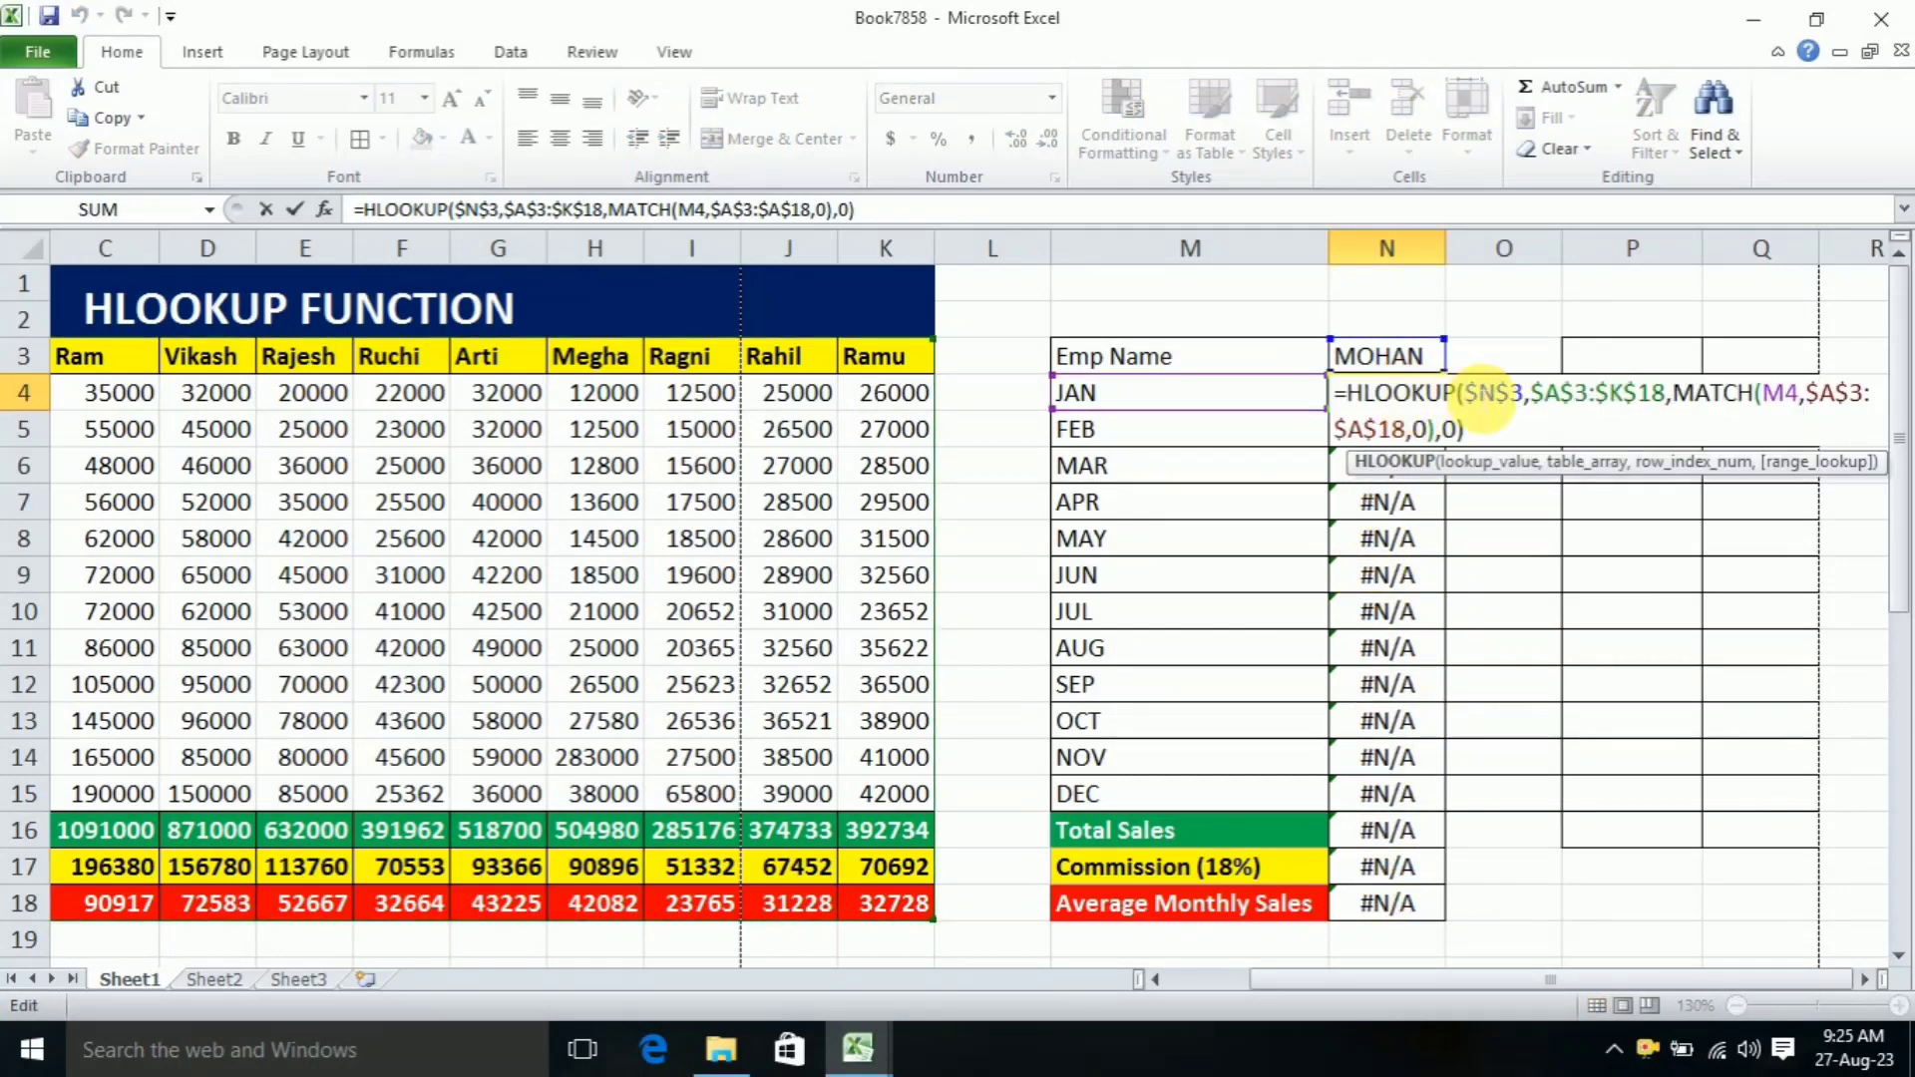
{"action": "type", "text": "IF"}
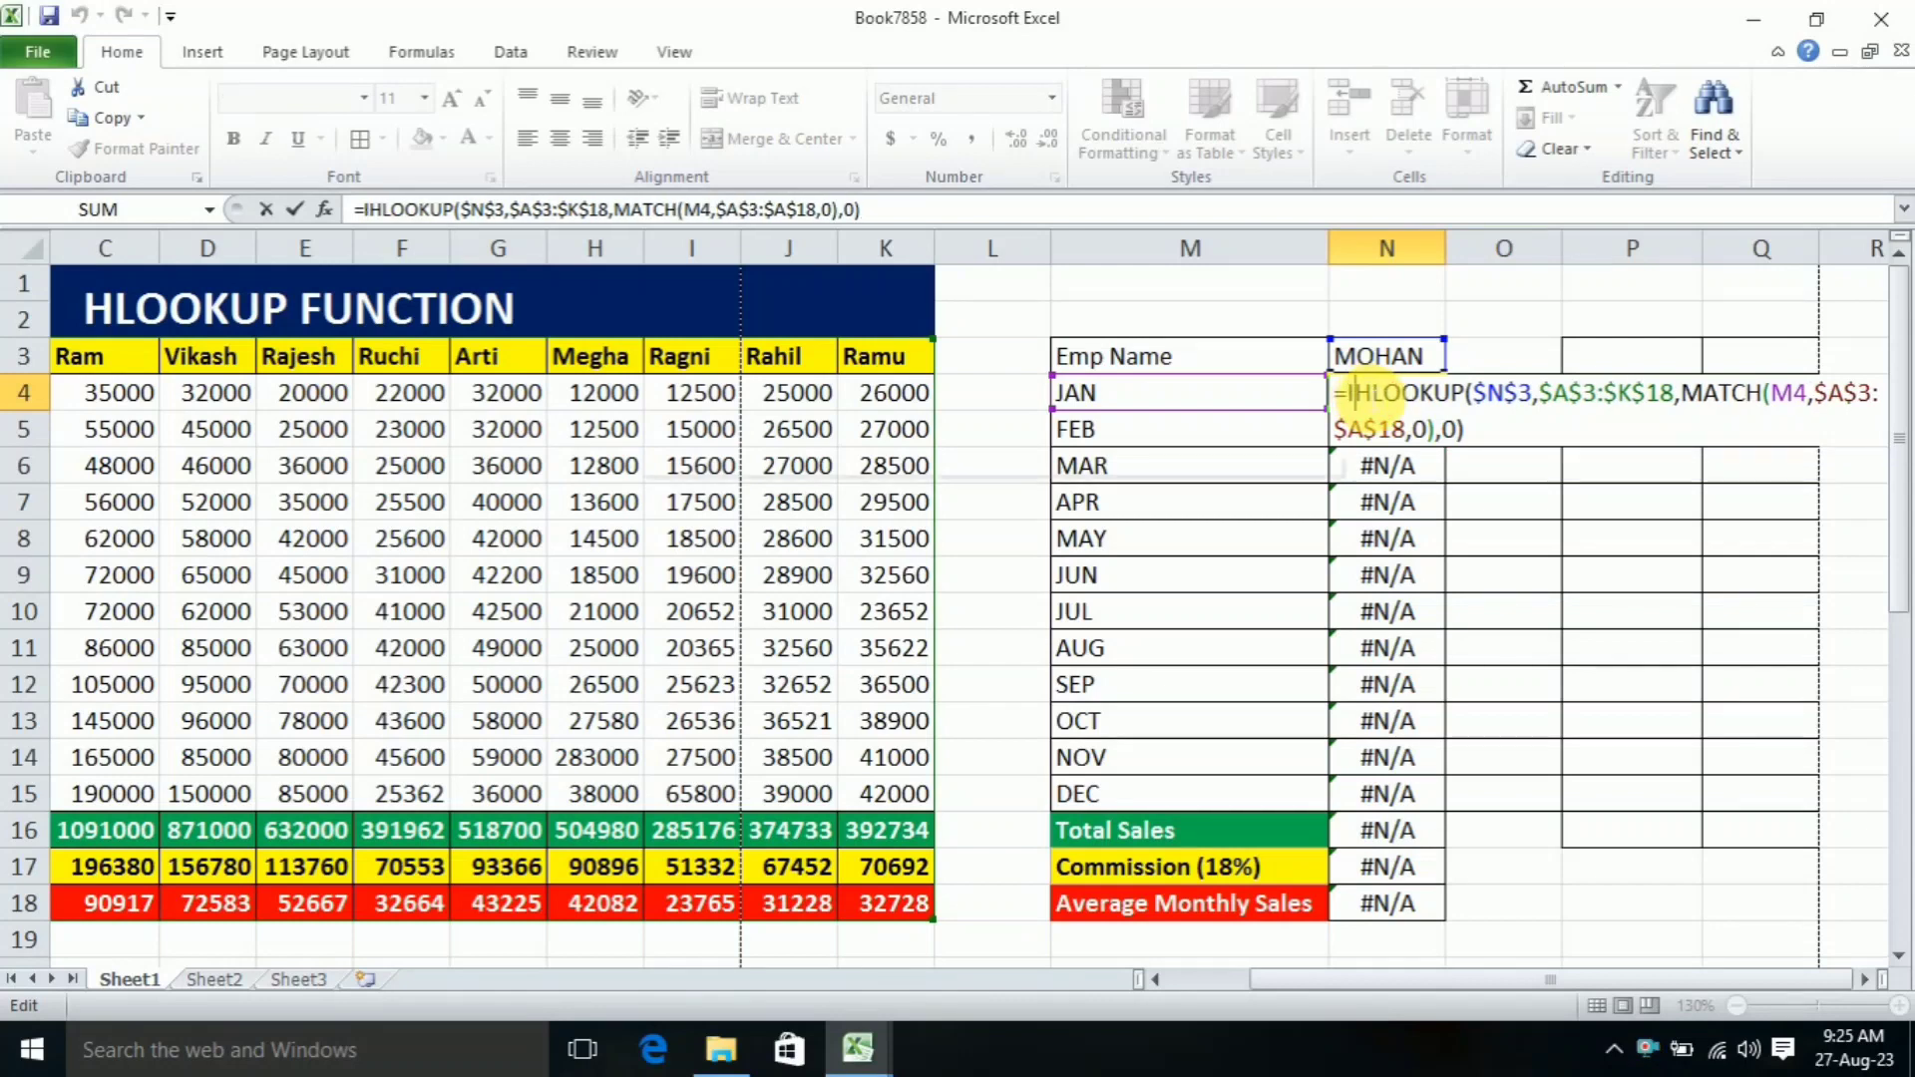
{"action": "type", "text": "ER"}
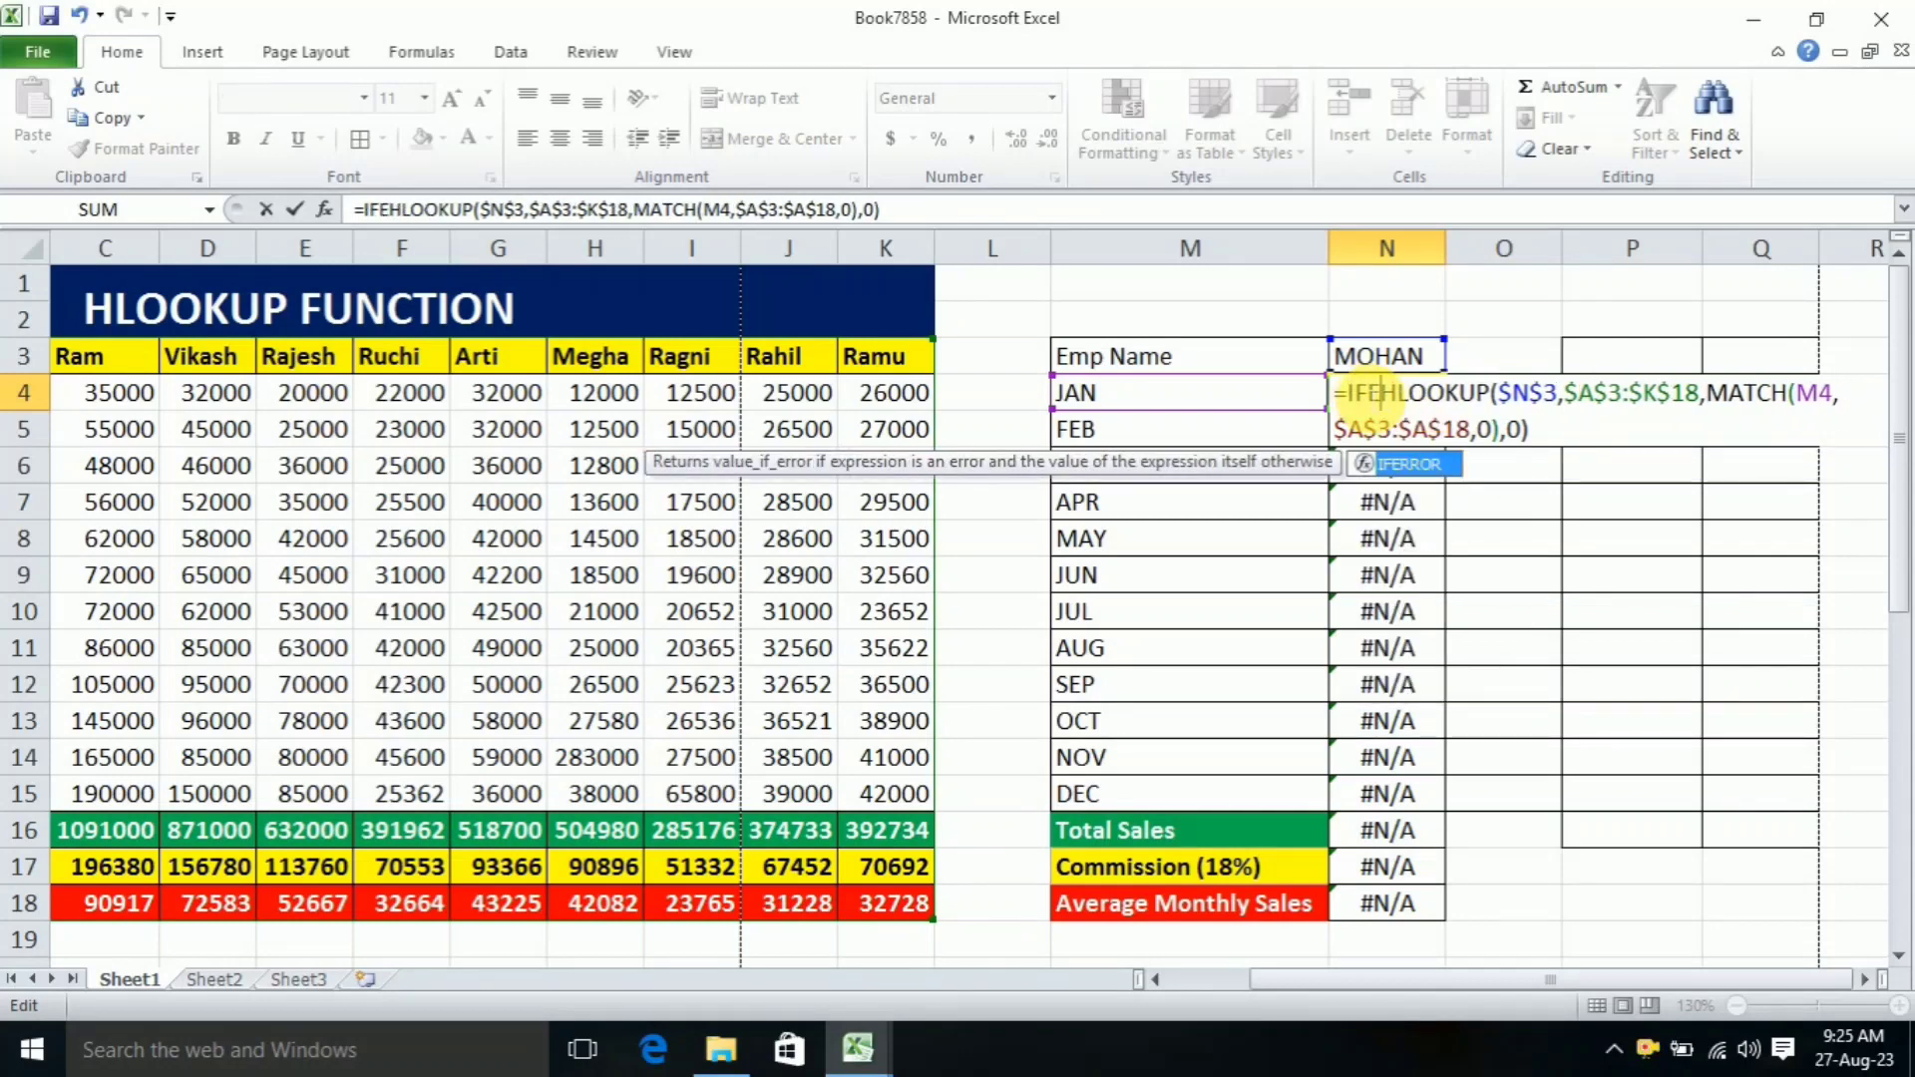
{"action": "type", "text": "R"}
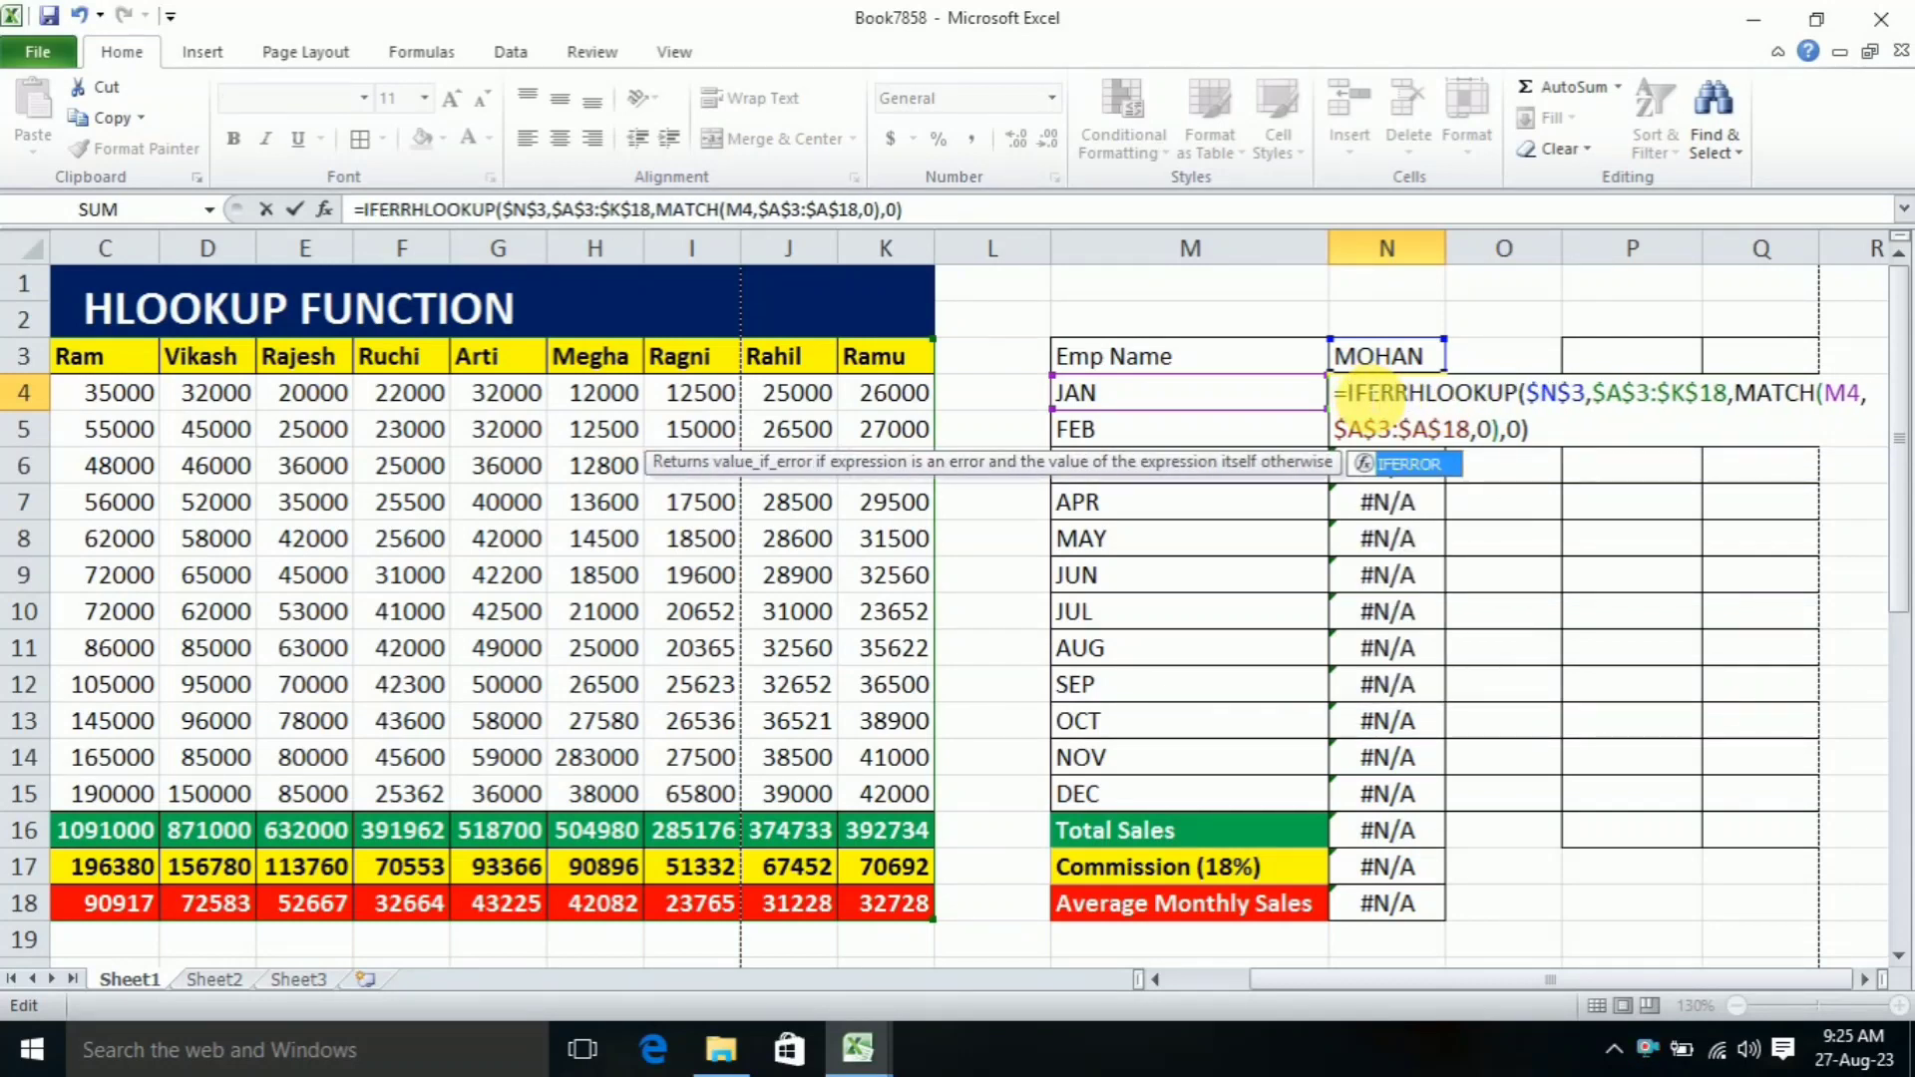
{"action": "type", "text": "OR("}
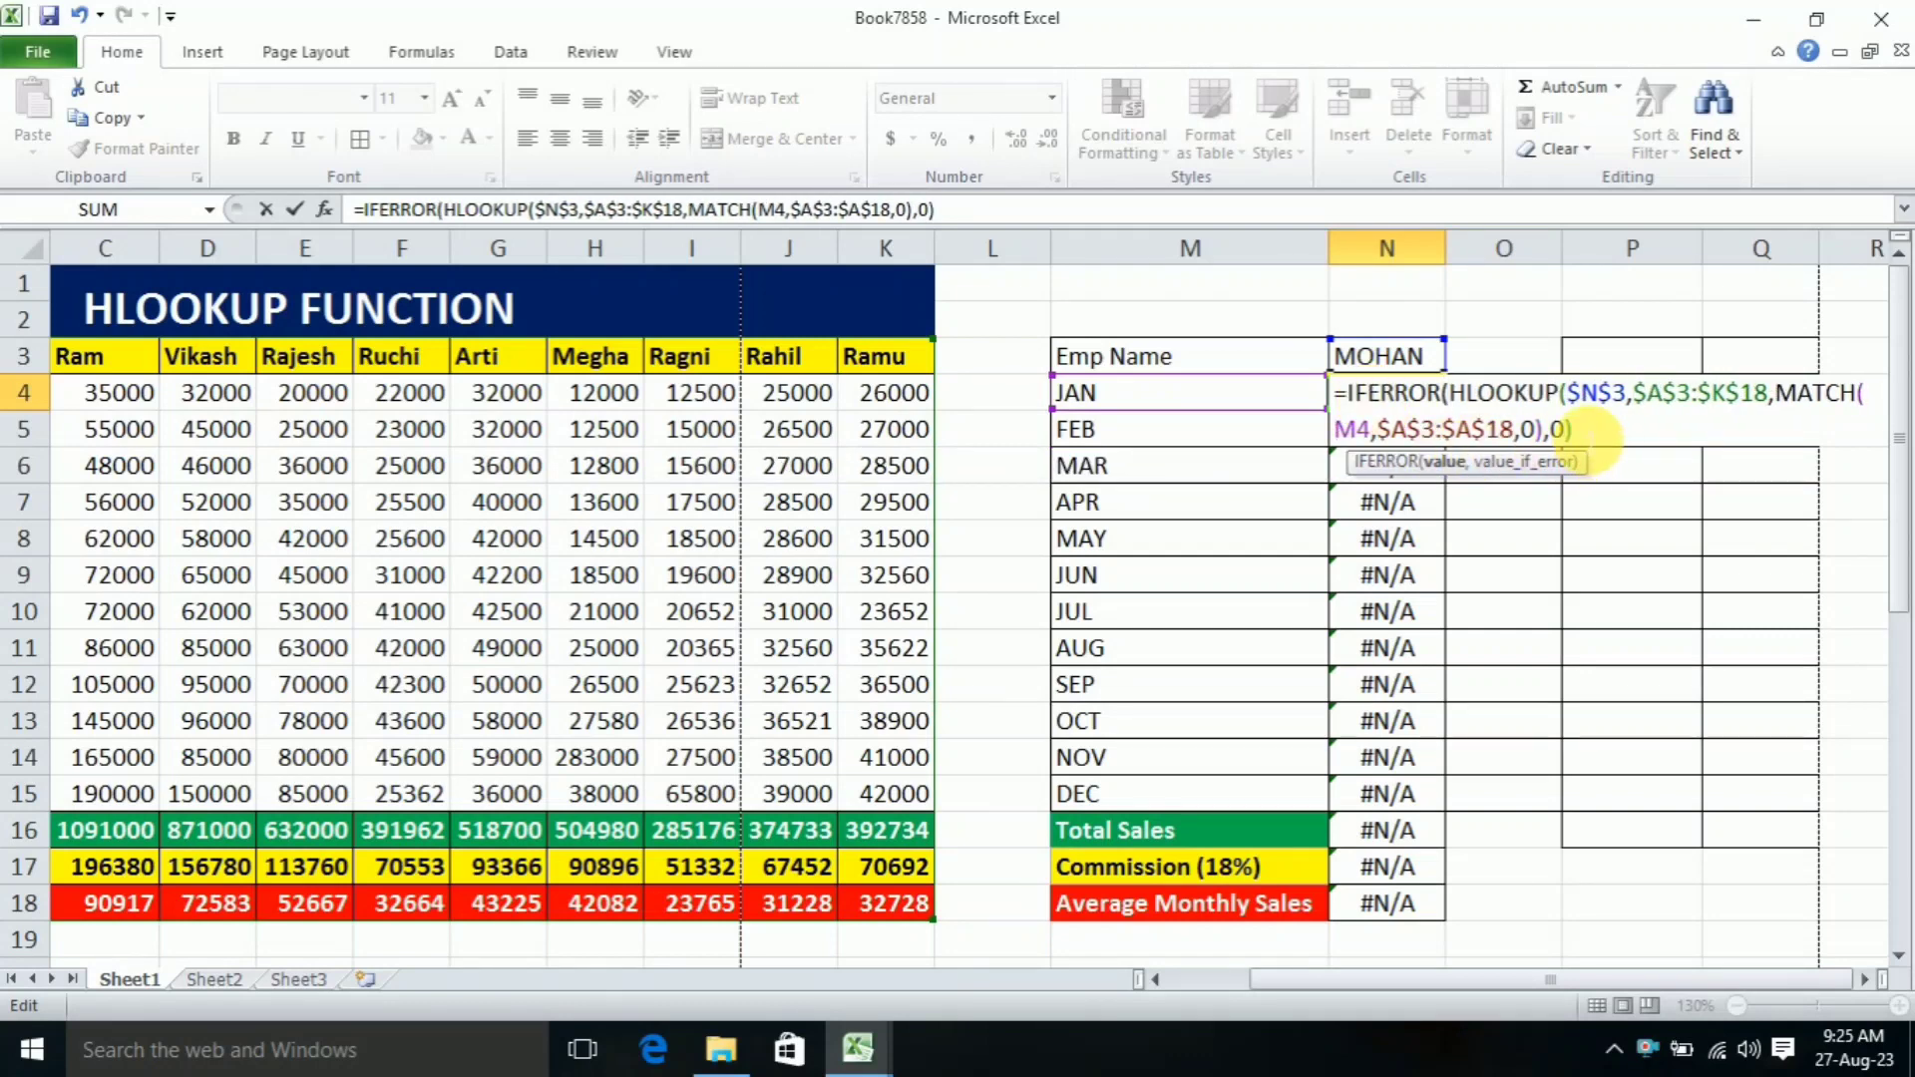
Step: Complete the IFERROR formula in N4 with the quoted fallback text "NO RECORD"
{"action": "left_click", "coordinate": [1595, 439]}
{"action": "type", "text": ","}
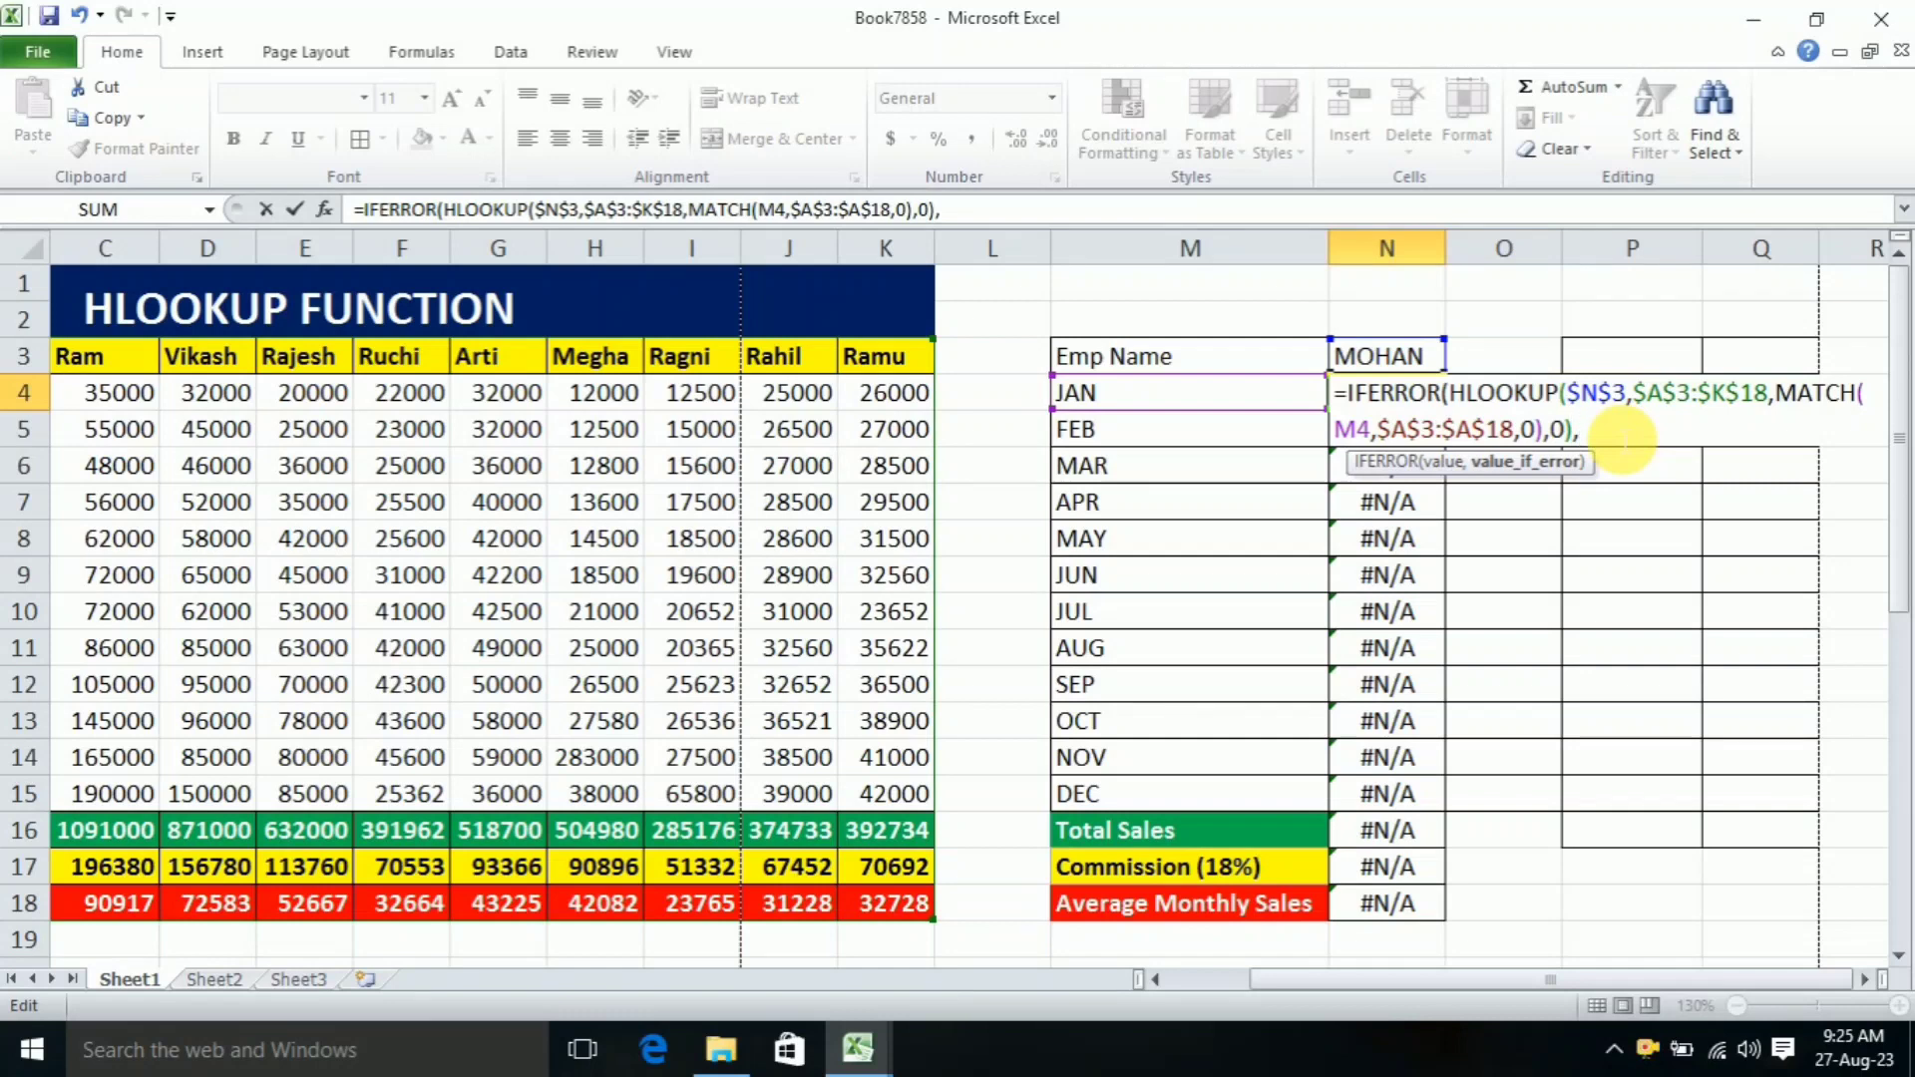
{"action": "type", "text": "N"}
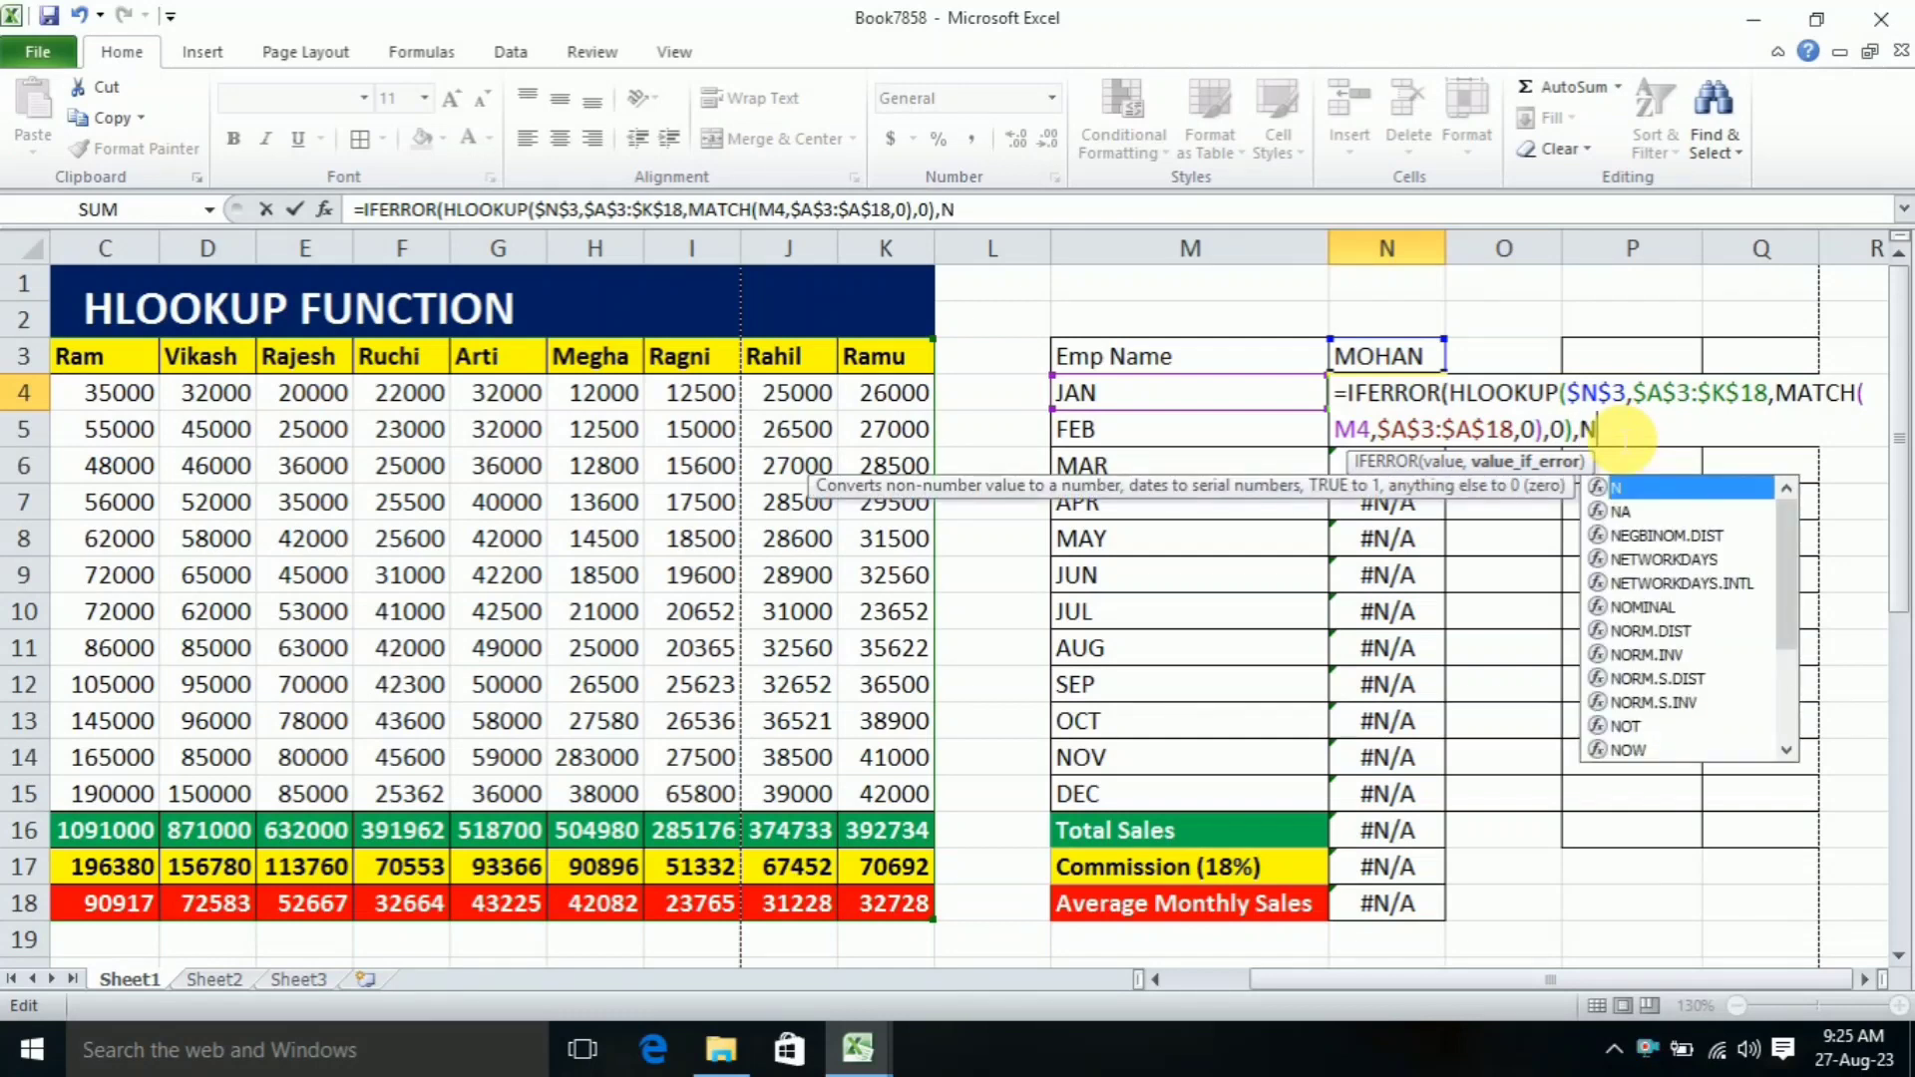
{"action": "type", "text": "O RECORD\""}
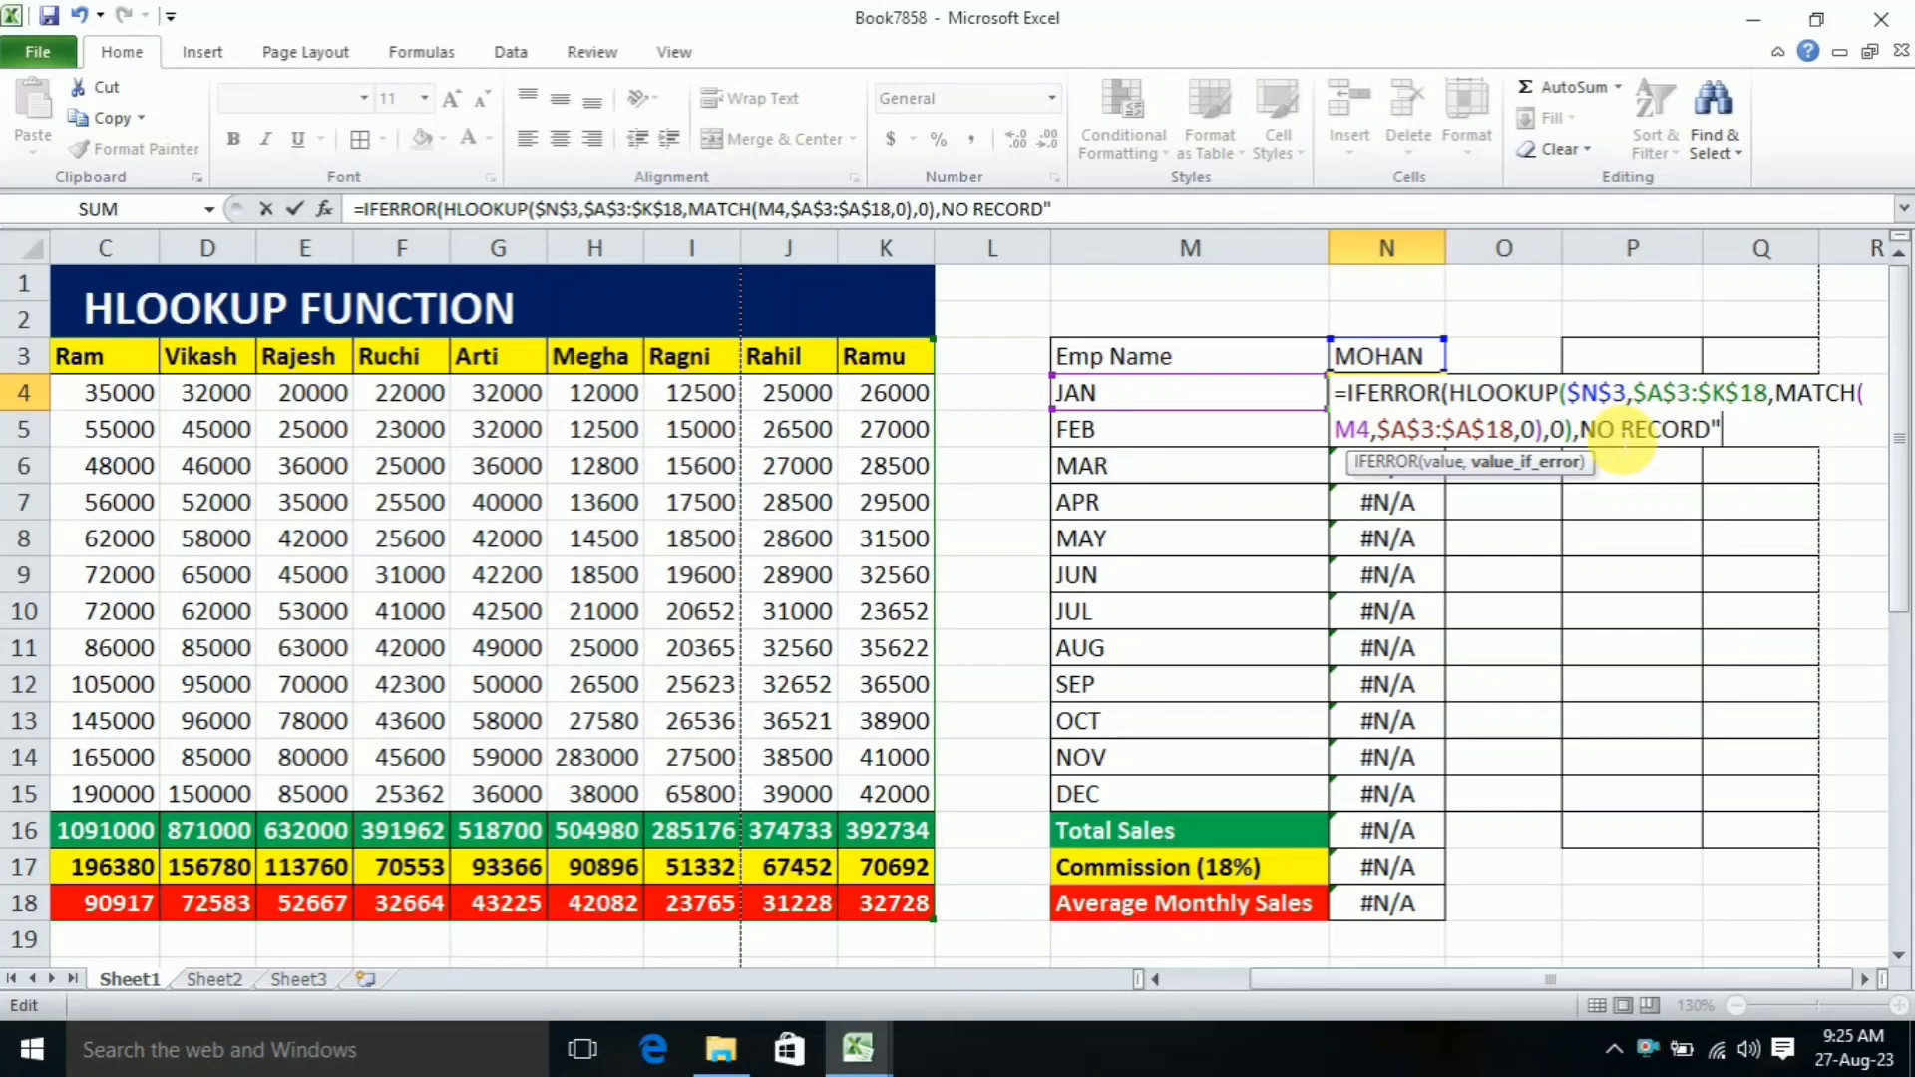
{"action": "key", "text": "Return"}
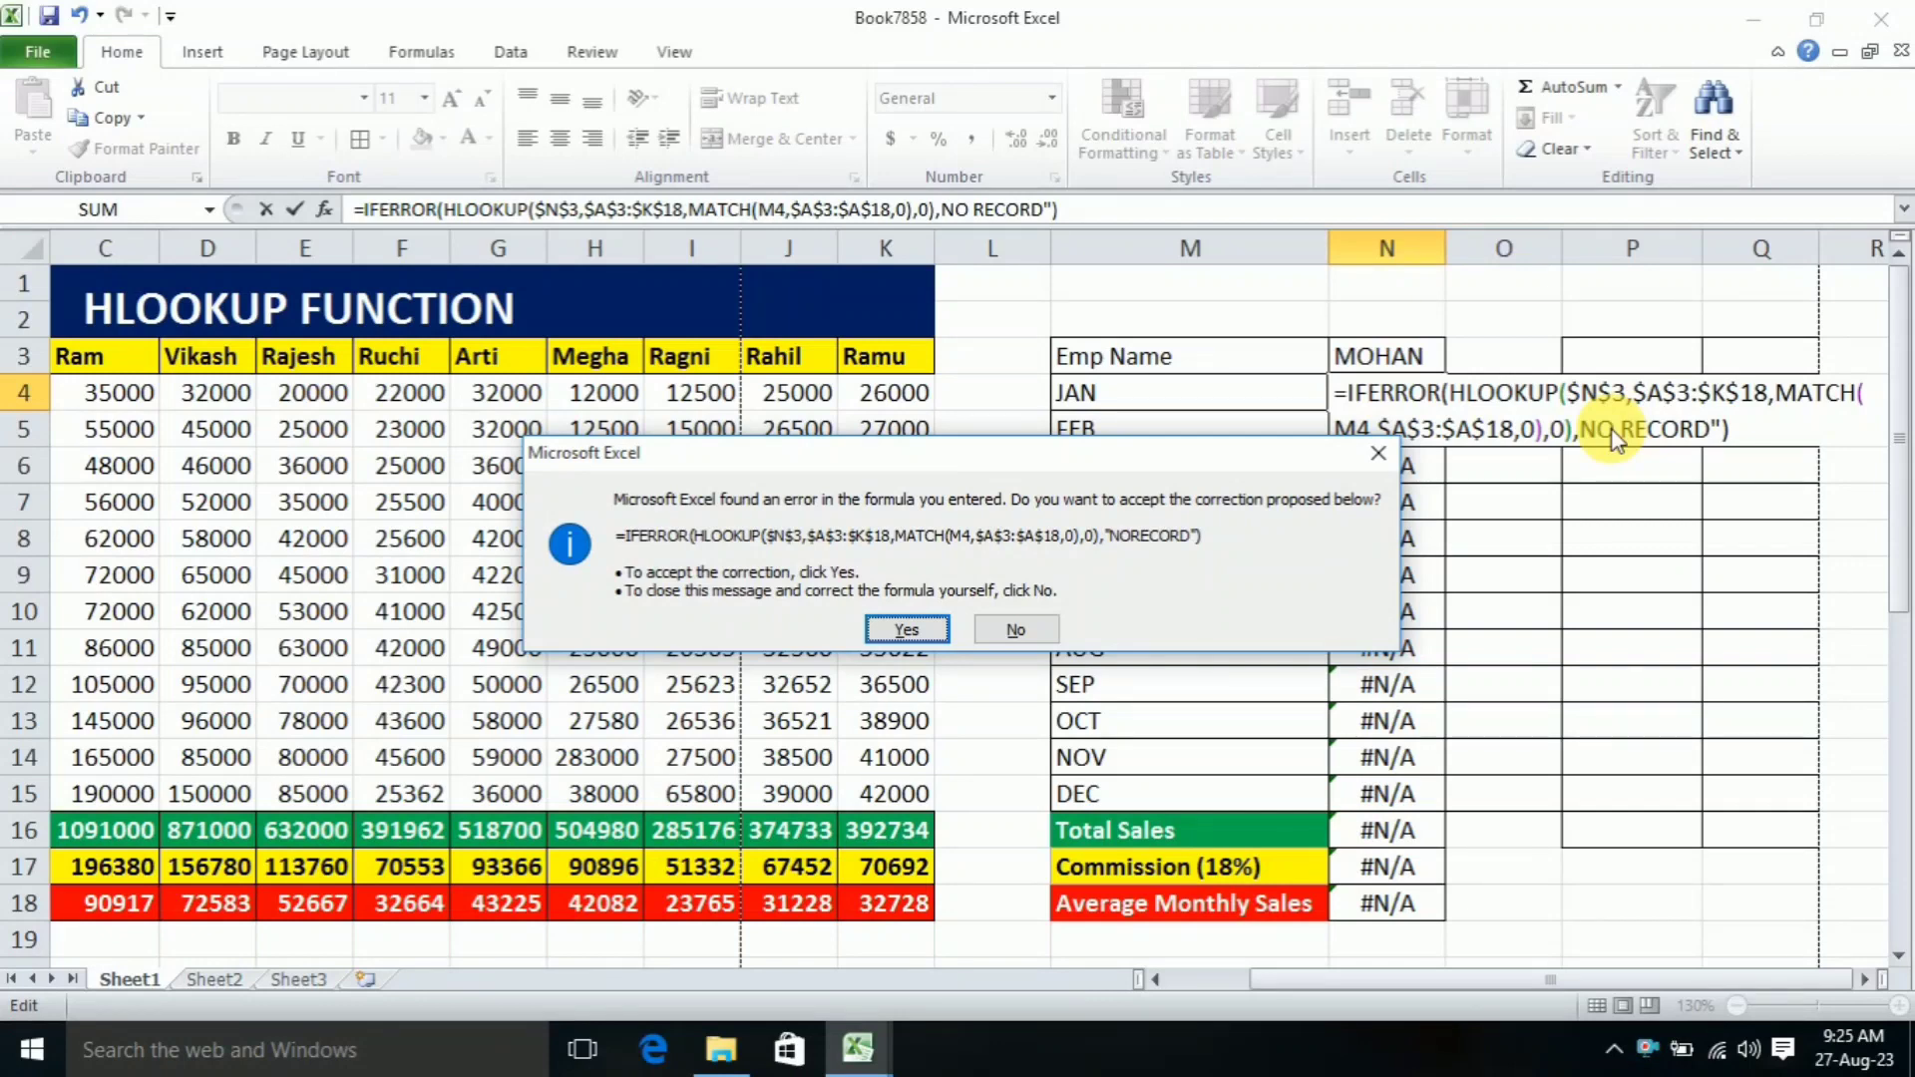
{"action": "left_click", "coordinate": [1378, 455]}
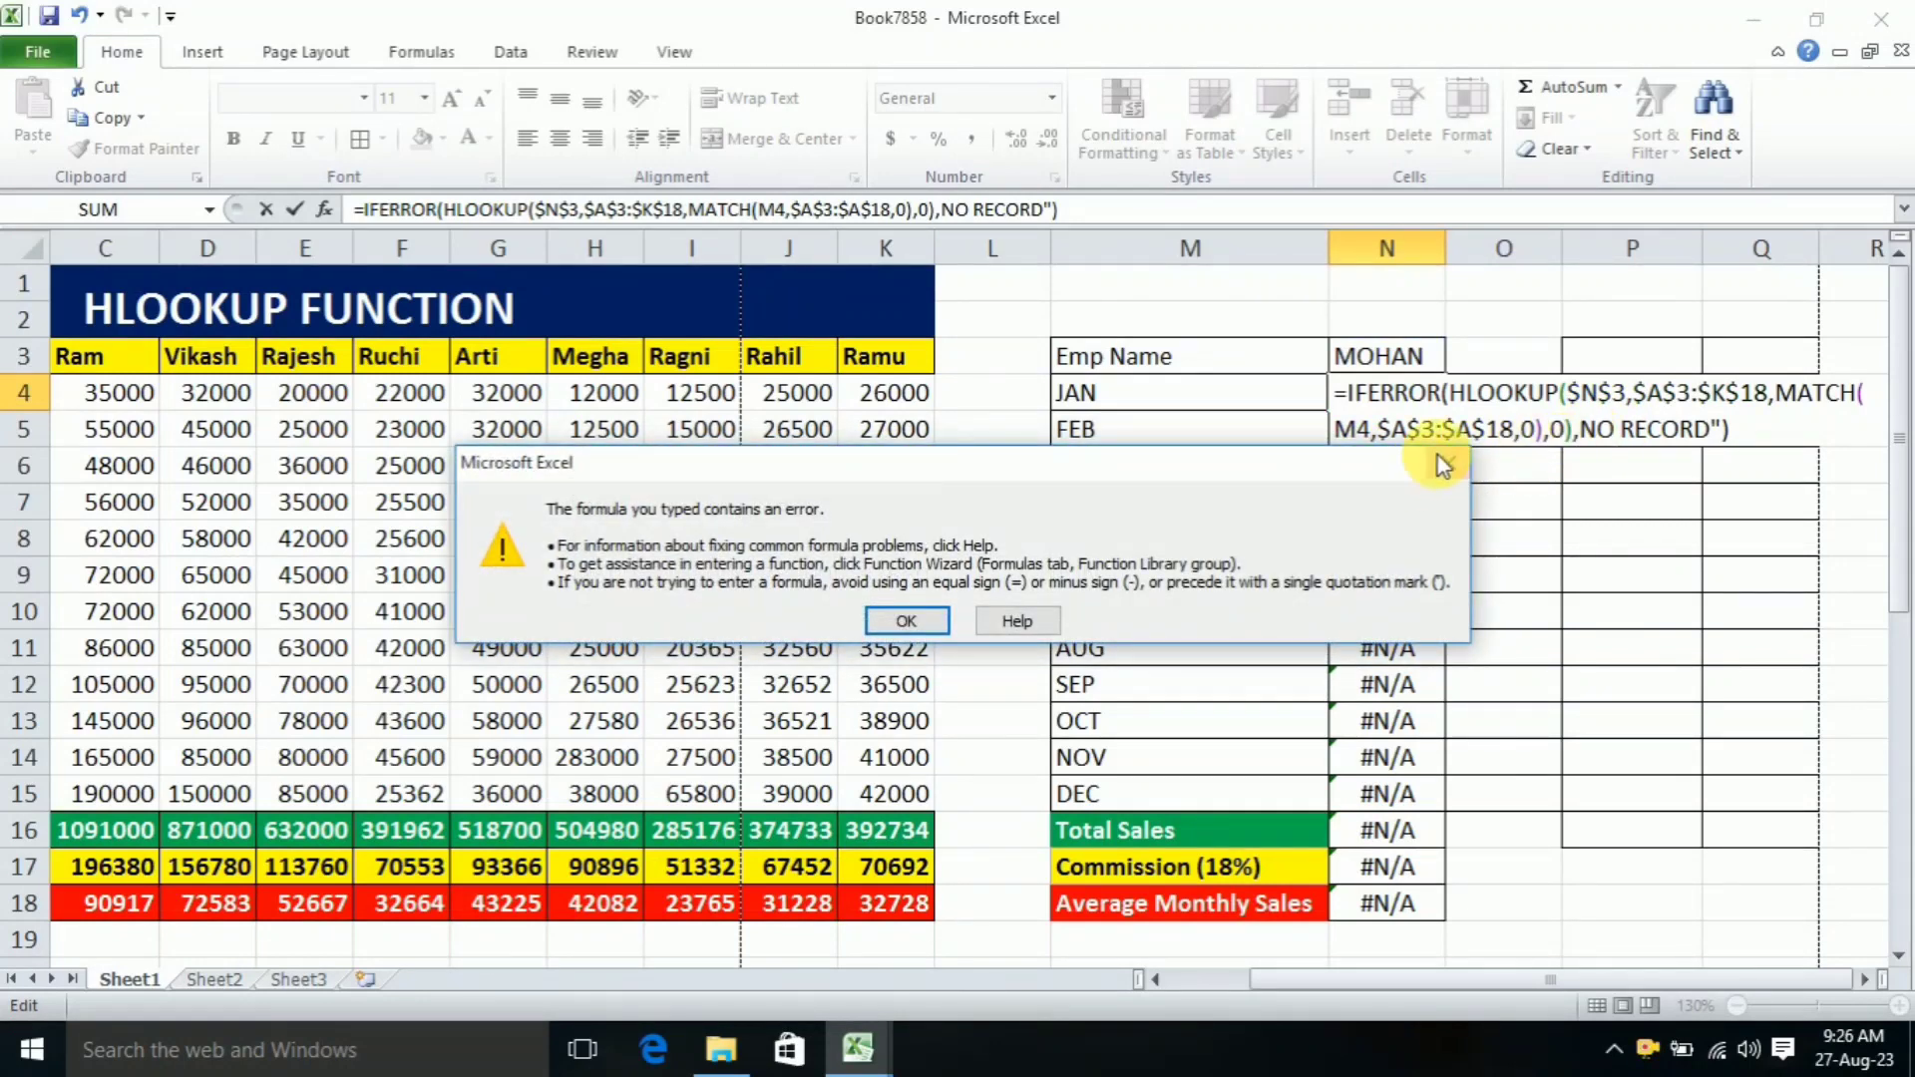
{"action": "key", "text": "Return"}
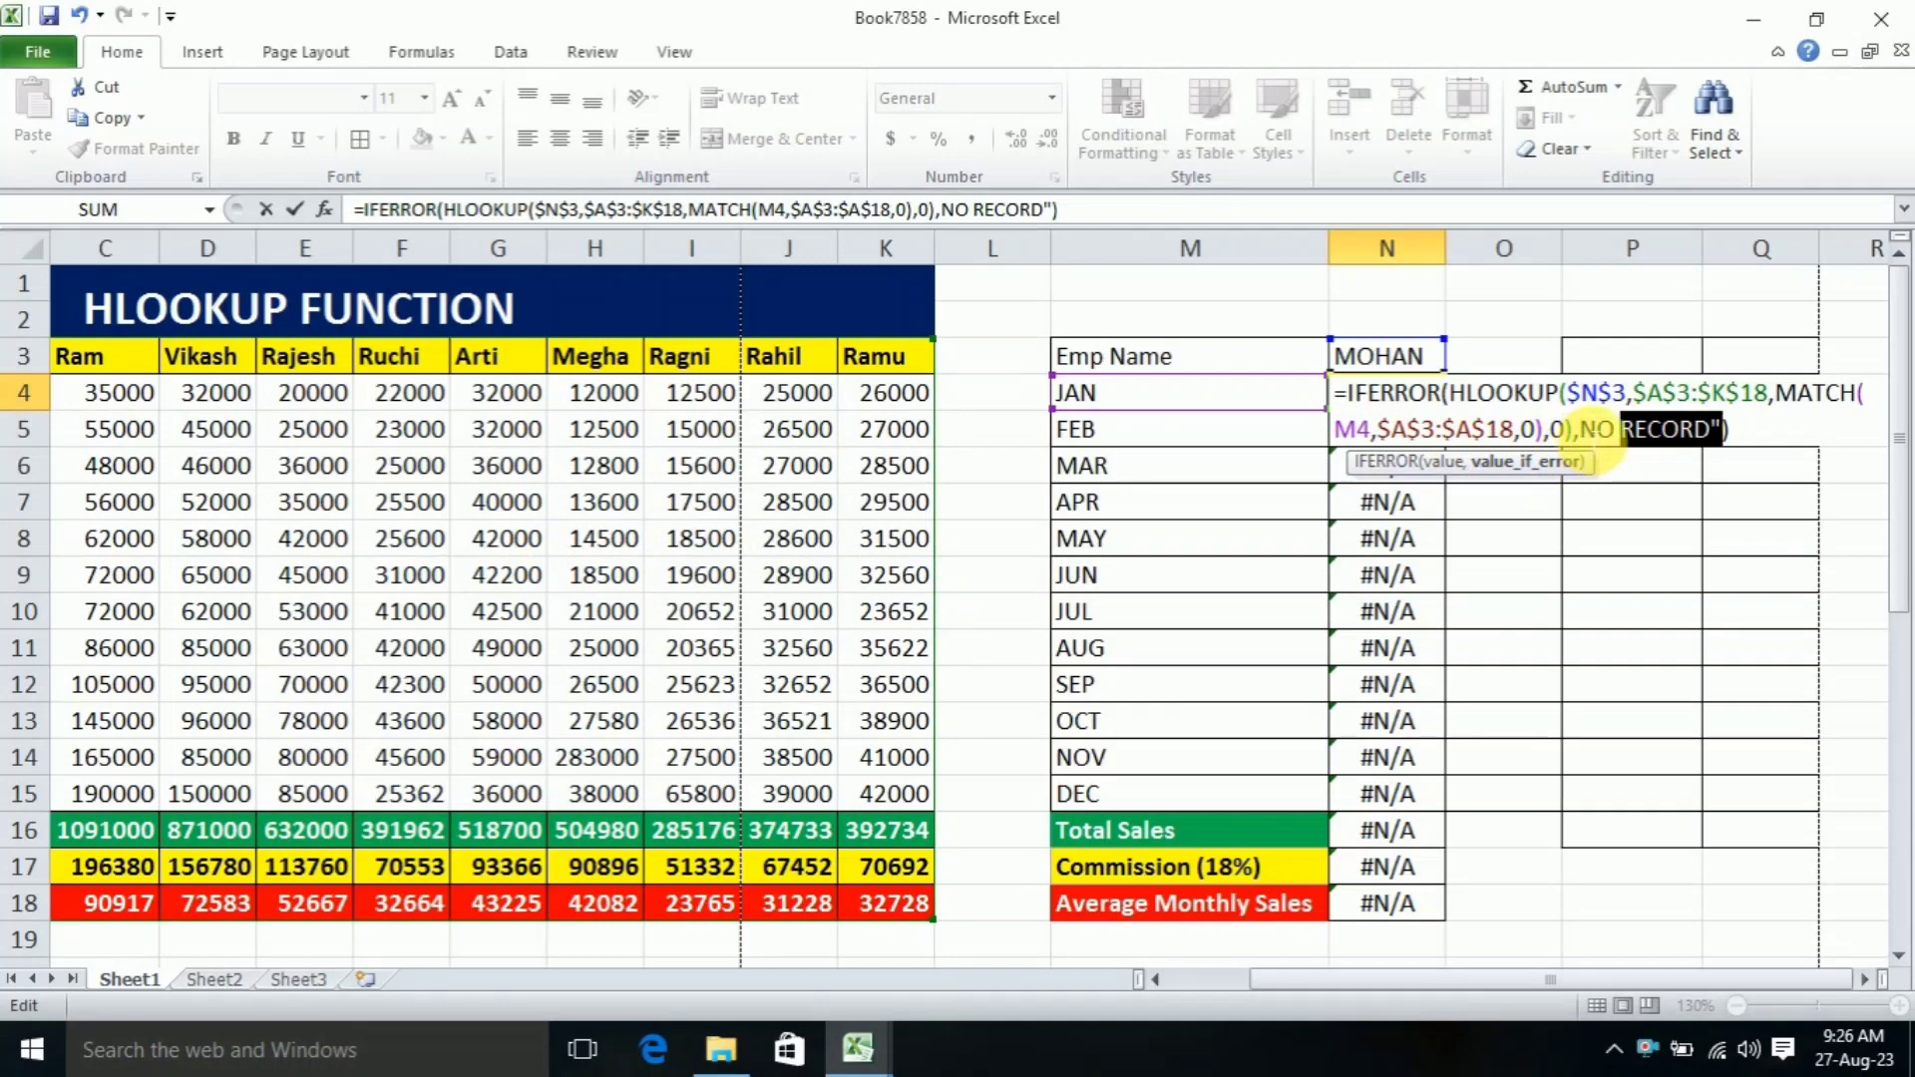
{"action": "left_click", "coordinate": [1581, 431]}
{"action": "type", "text": "\""}
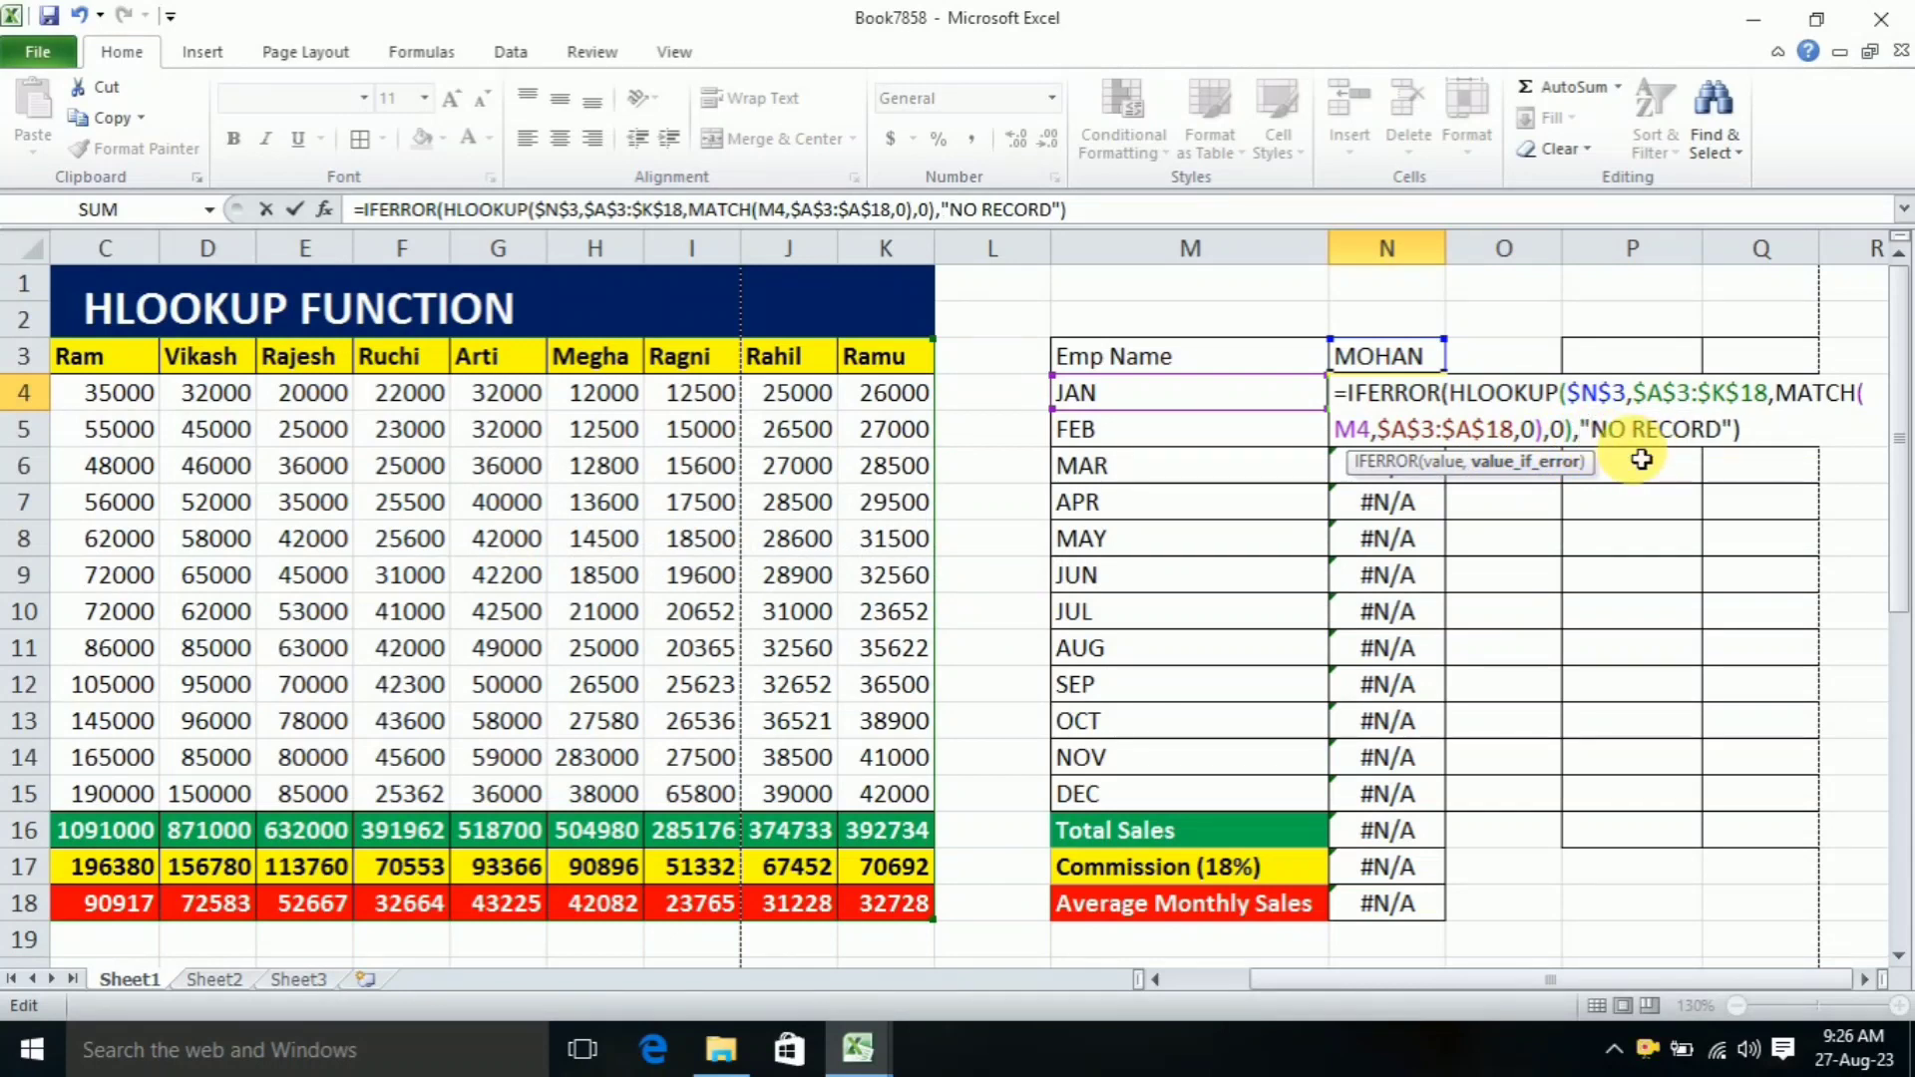
{"action": "key", "text": "Return"}
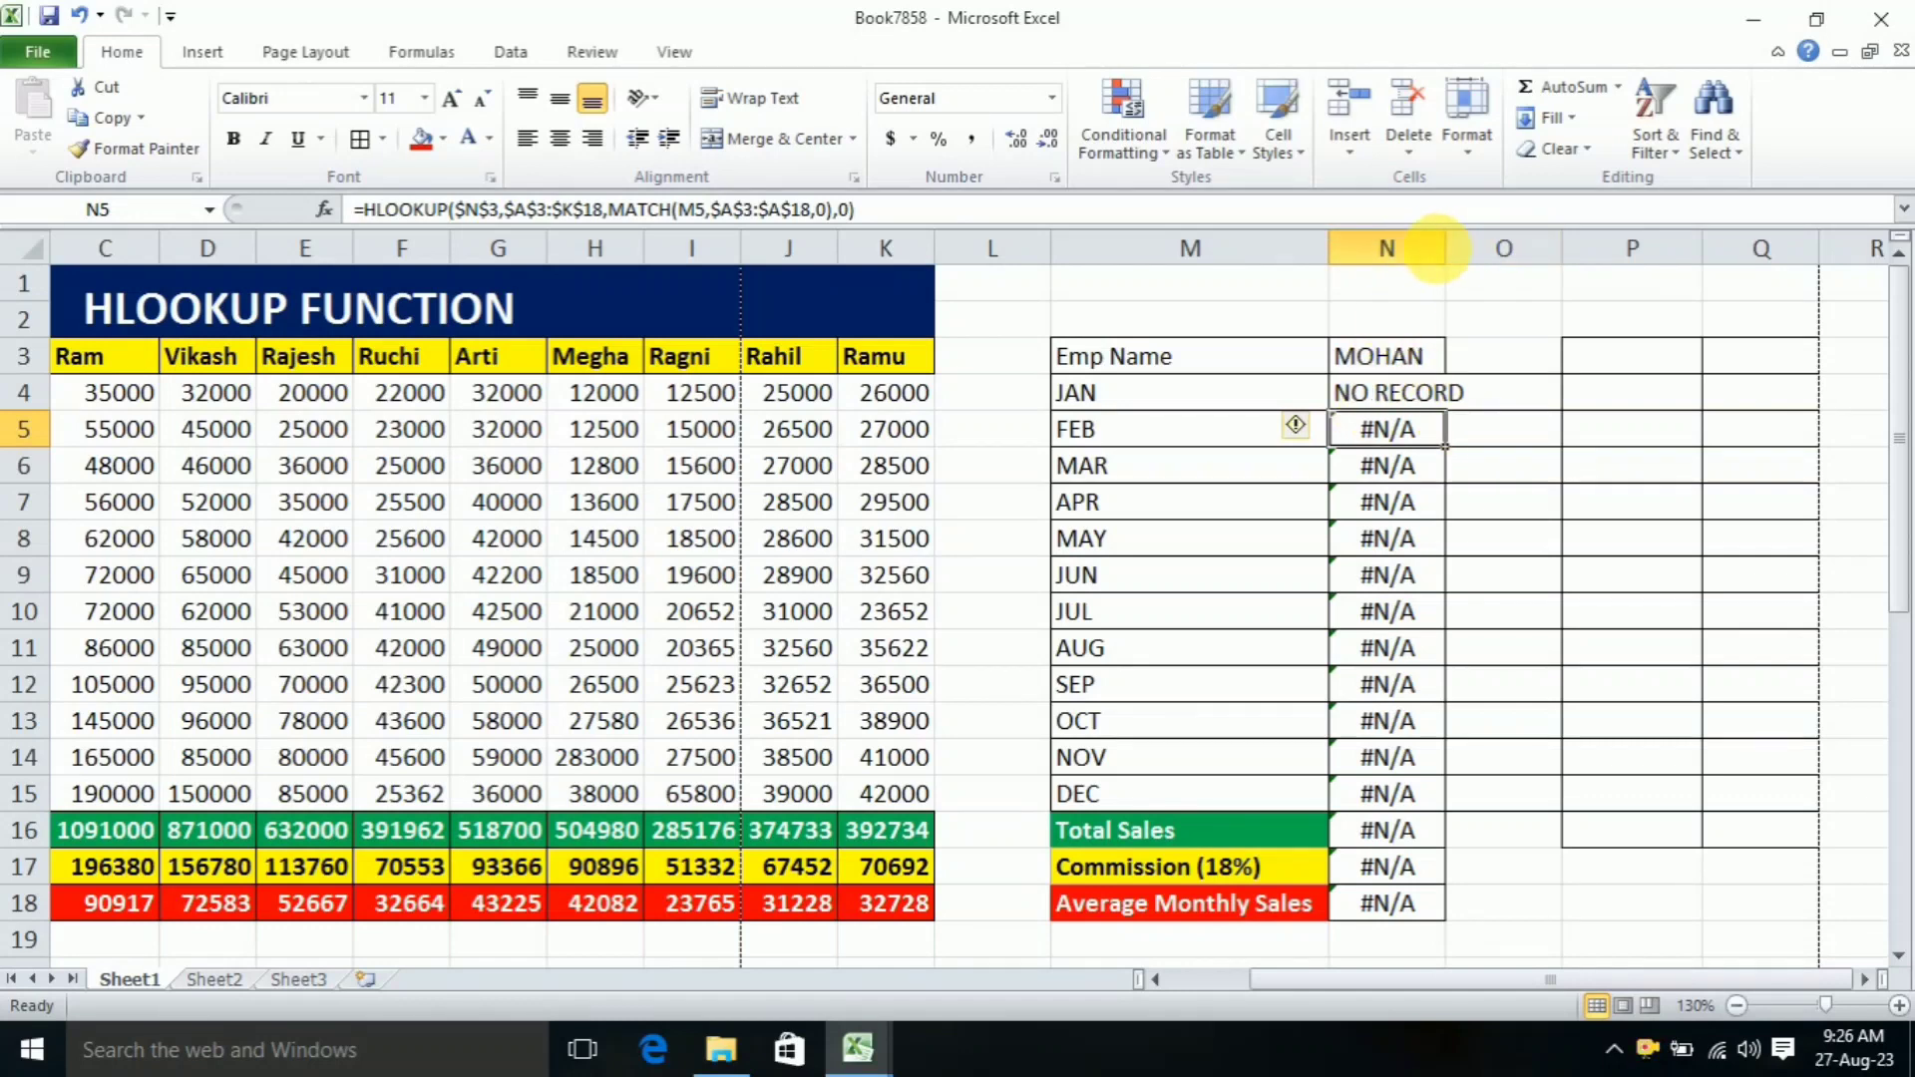
Step: AutoFit column N and fill the IFERROR formula from N4 down through N18
{"action": "double_click", "coordinate": [1445, 248]}
{"action": "left_click", "coordinate": [1455, 389]}
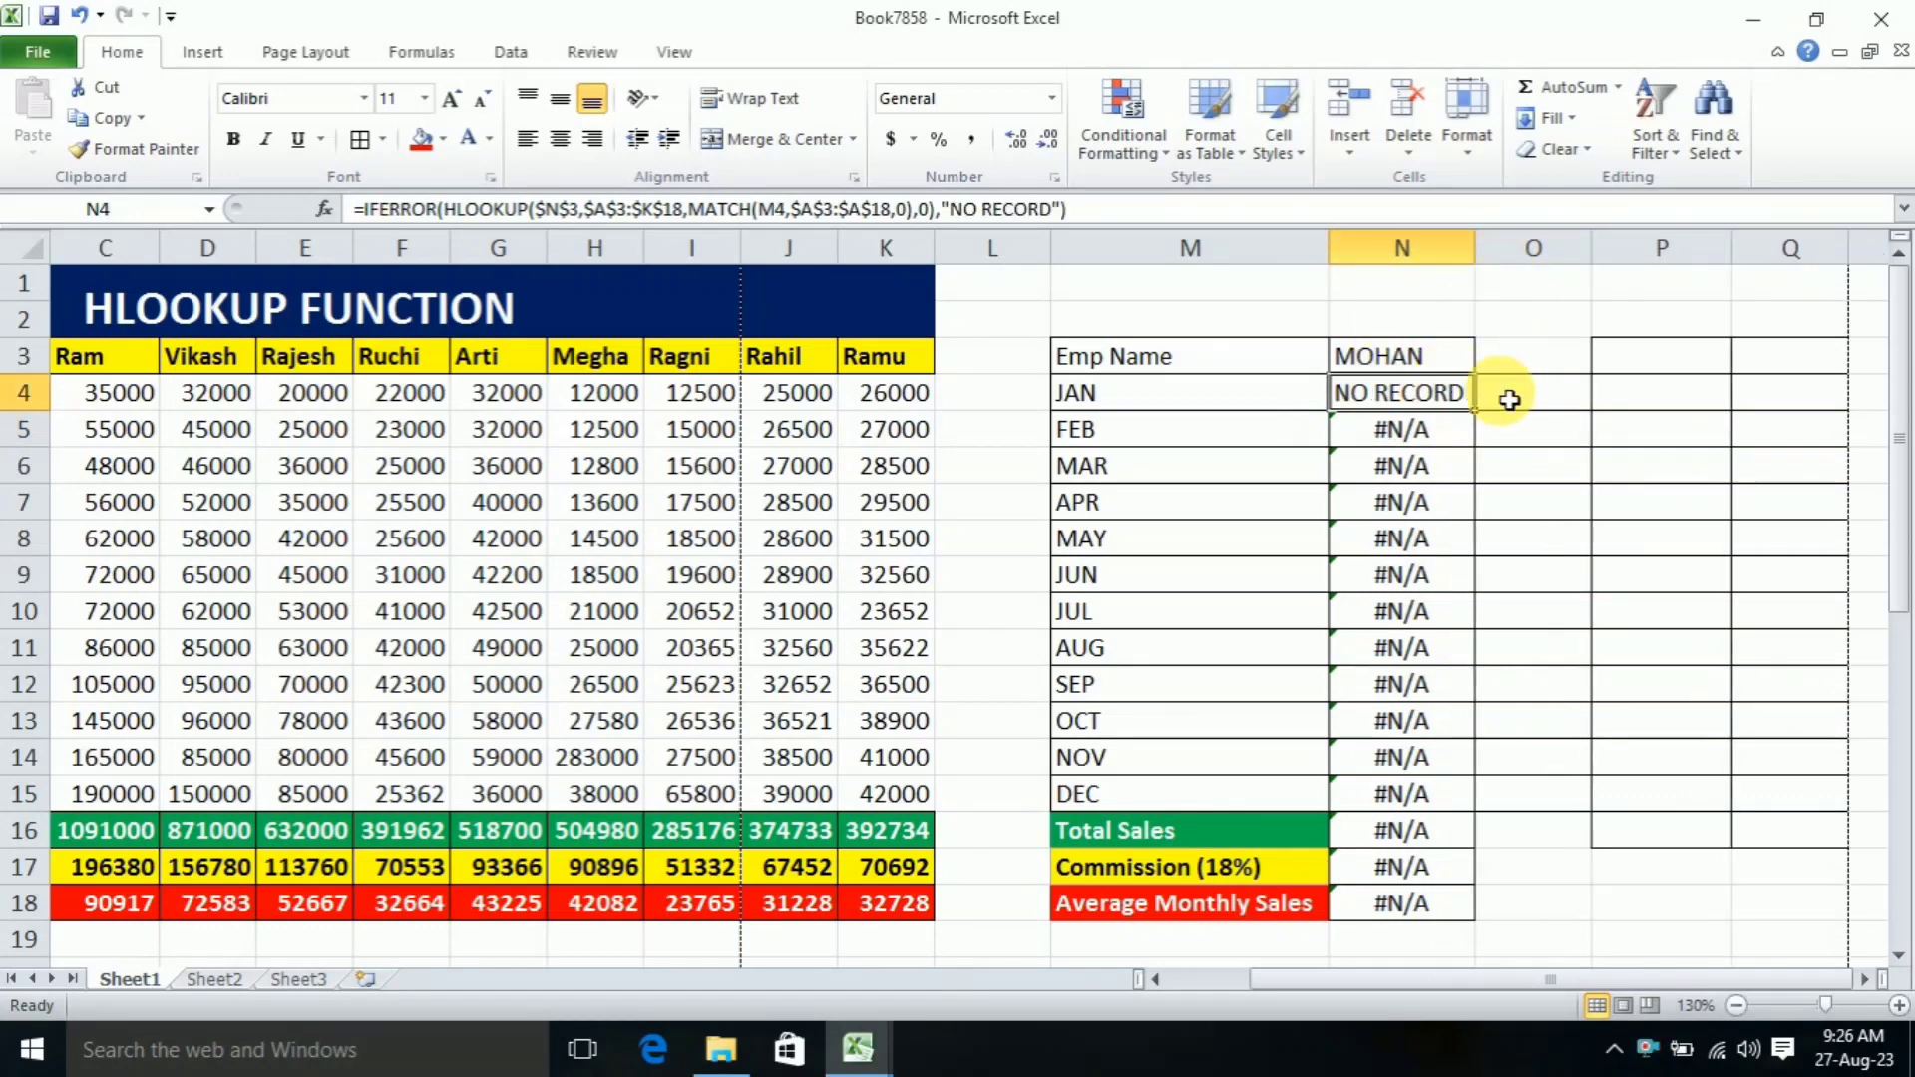
{"action": "left_click_drag", "start_coordinate": [1475, 410], "coordinate": [1500, 913]}
Step: Replace the lookup name in N3 with the employee name heading column K
{"action": "left_click", "coordinate": [1445, 376]}
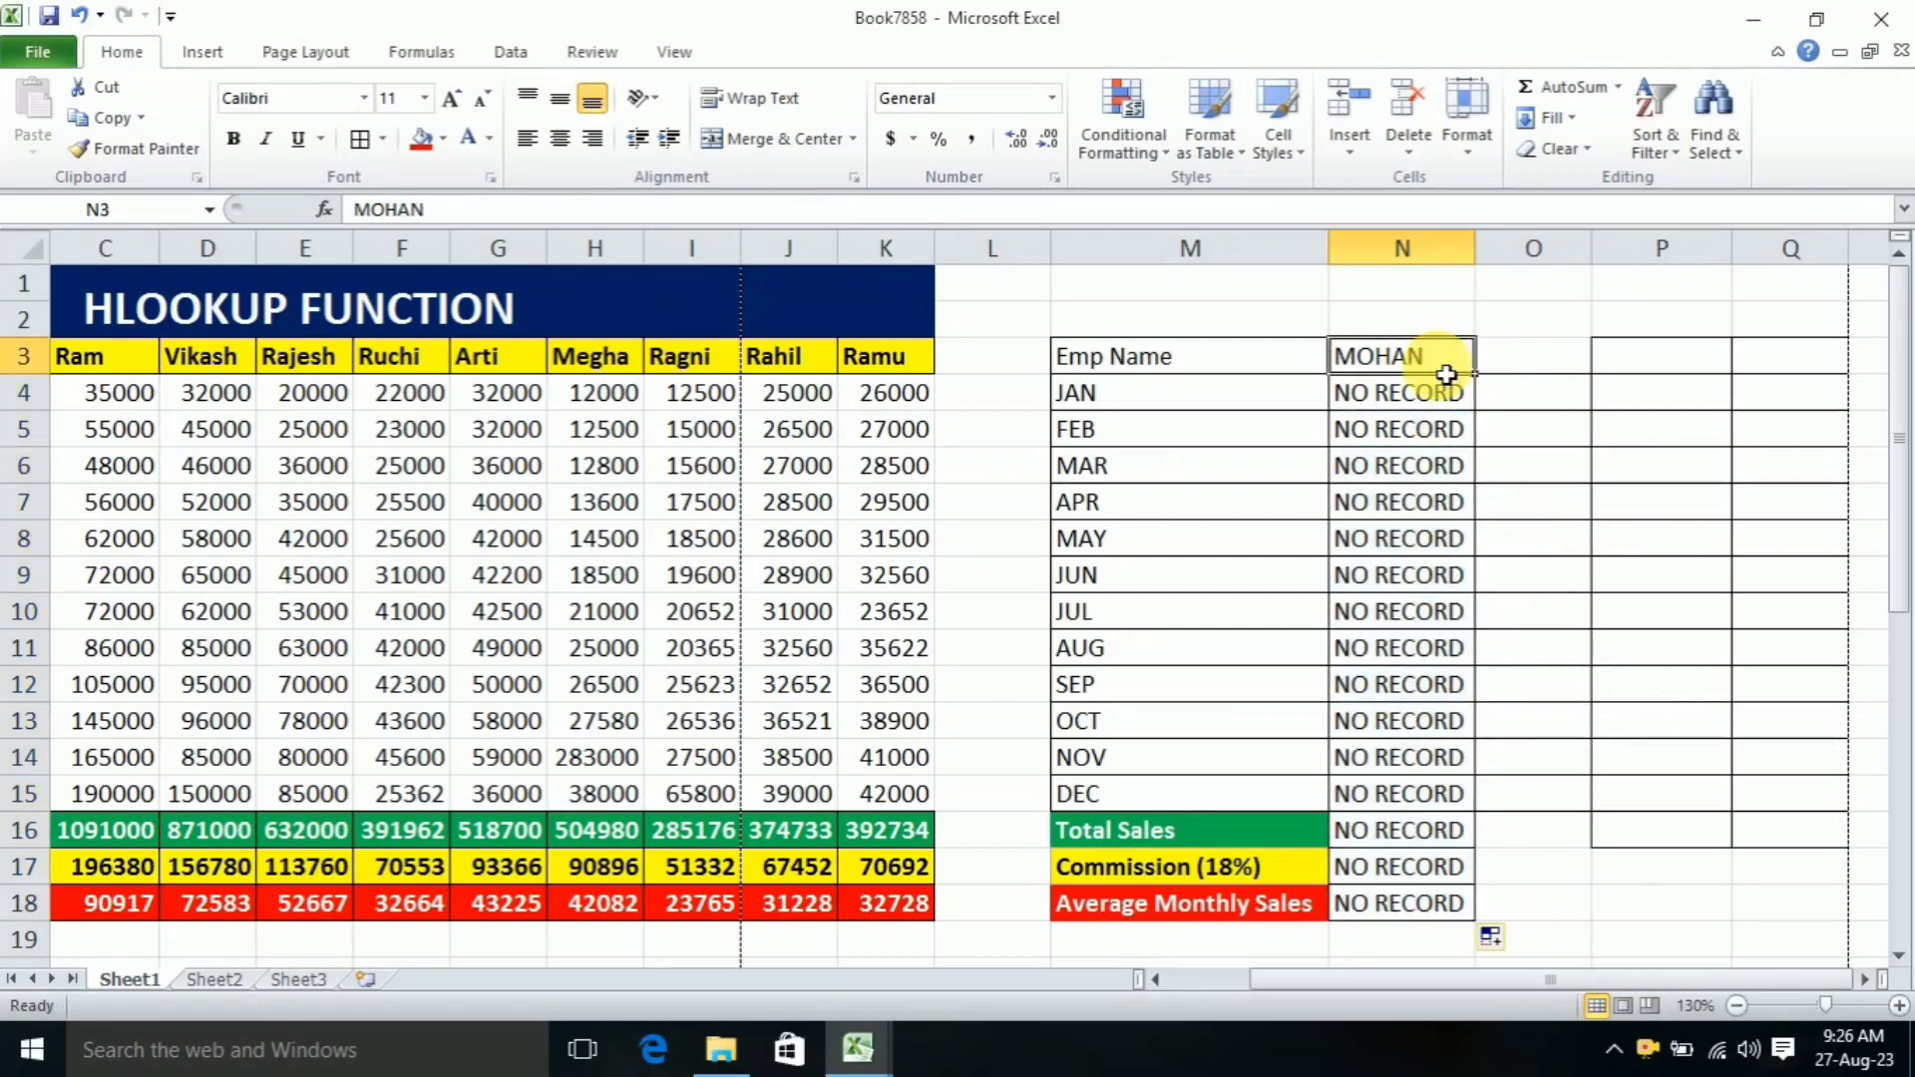
{"action": "double_click", "coordinate": [1351, 361]}
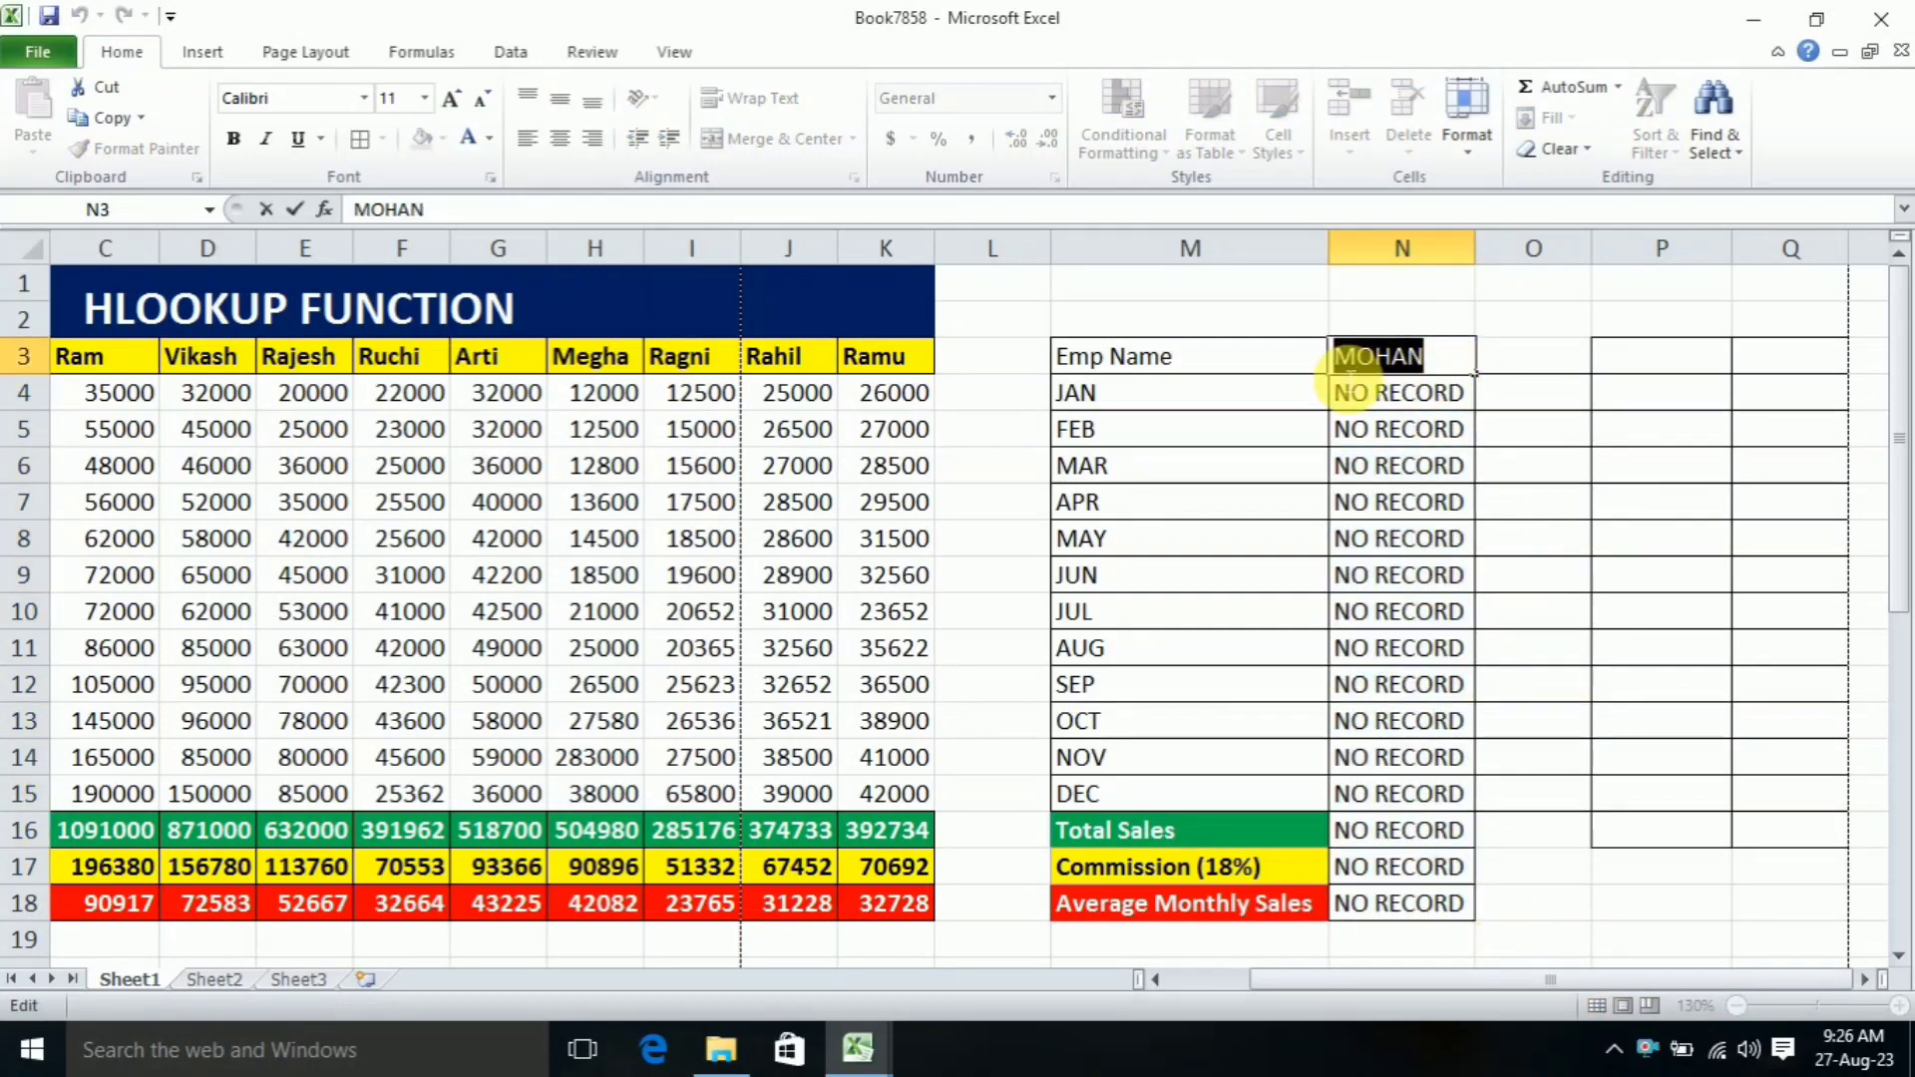
{"action": "type", "text": "RAMU"}
{"action": "key", "text": "Return"}
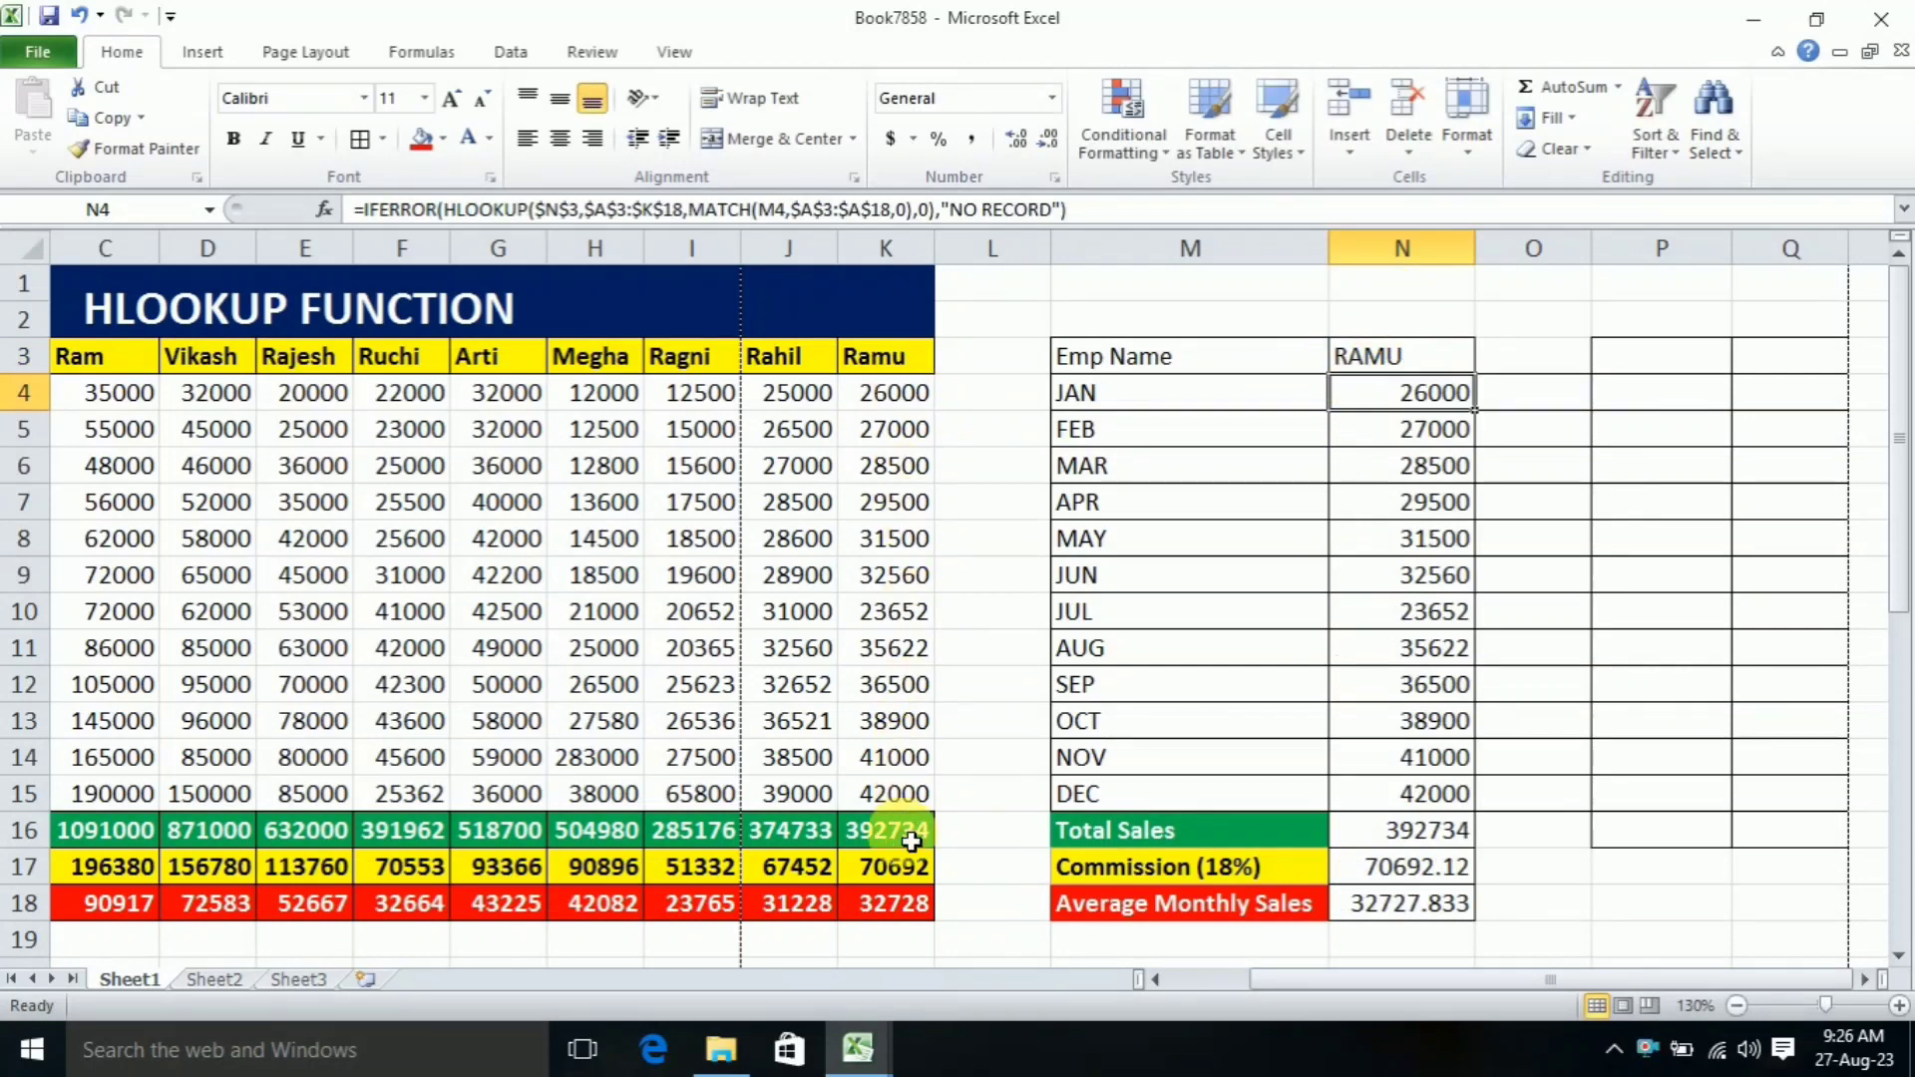
Step: Test the fallback by entering in N3 another employee name that is missing from the sales table
{"action": "double_click", "coordinate": [1427, 368]}
{"action": "left_click_drag", "start_coordinate": [1432, 369], "coordinate": [1339, 373]}
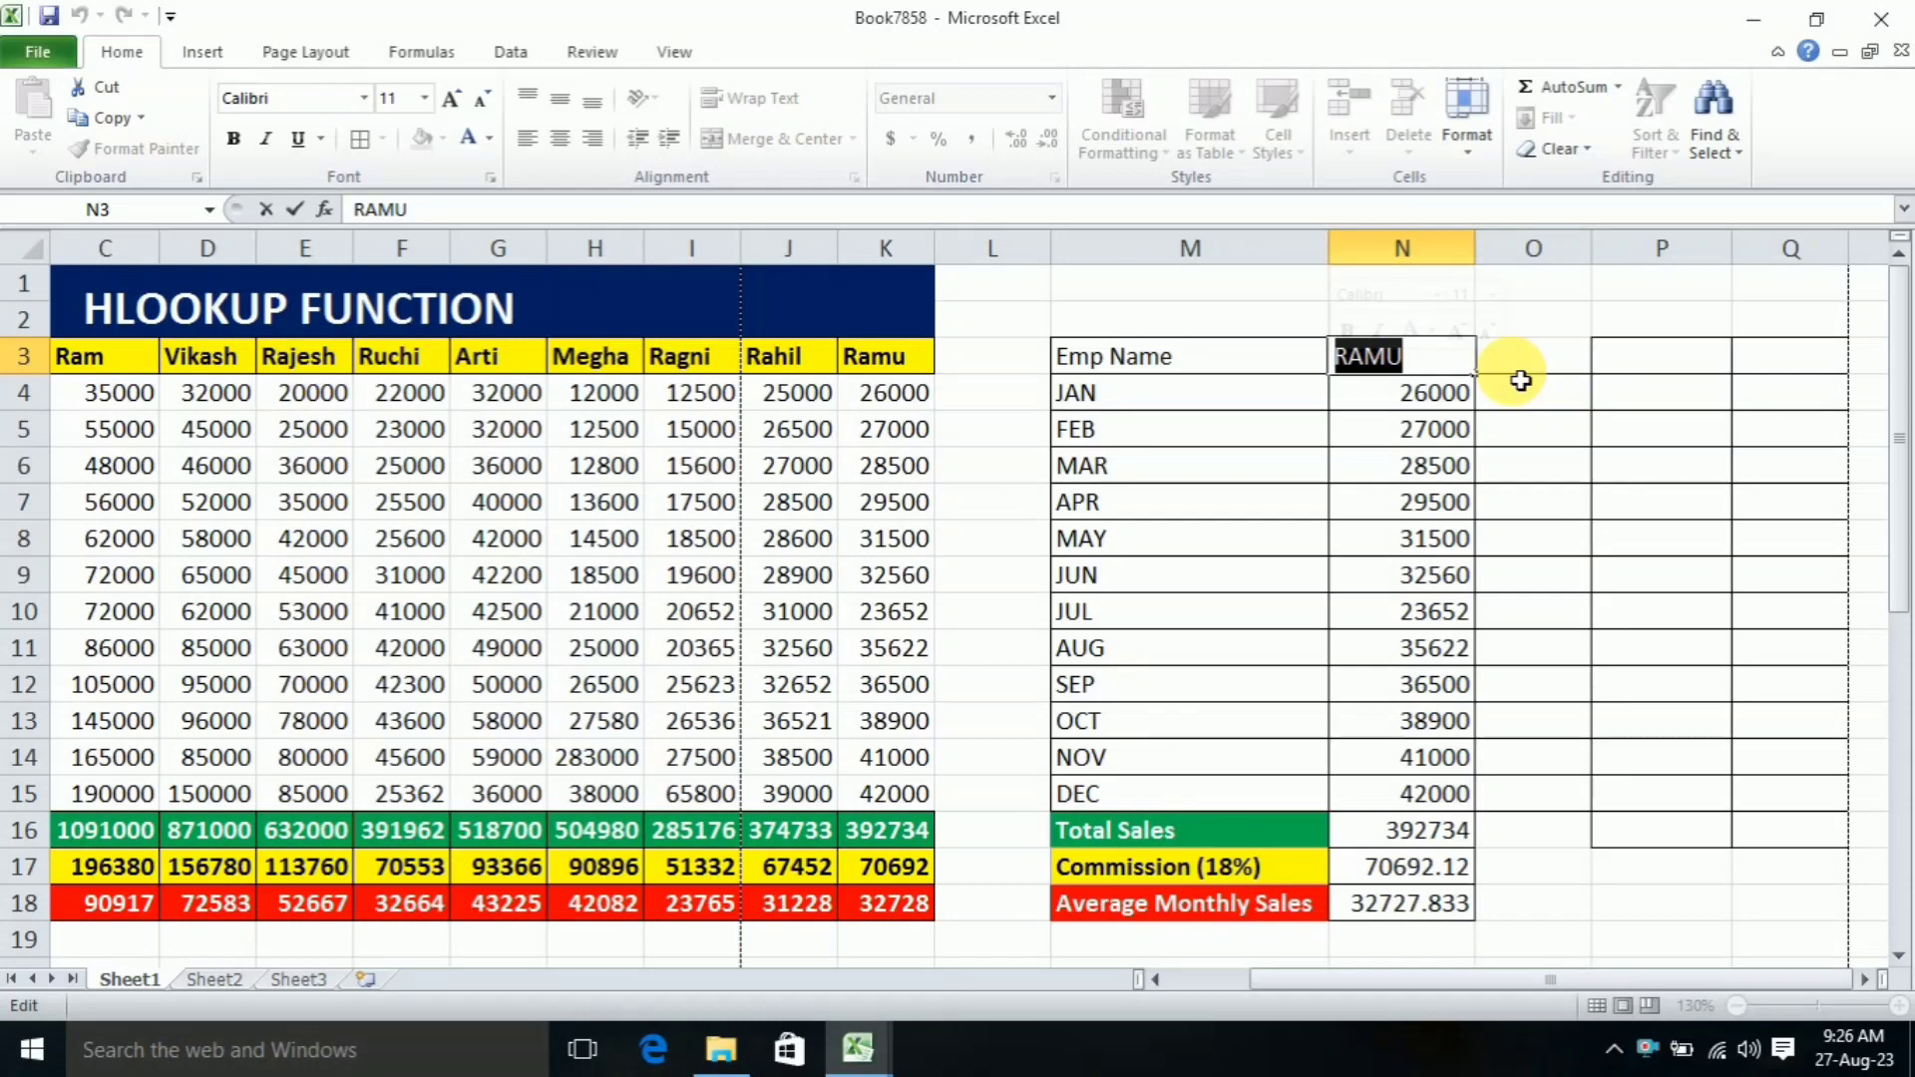
{"action": "type", "text": "VIK"}
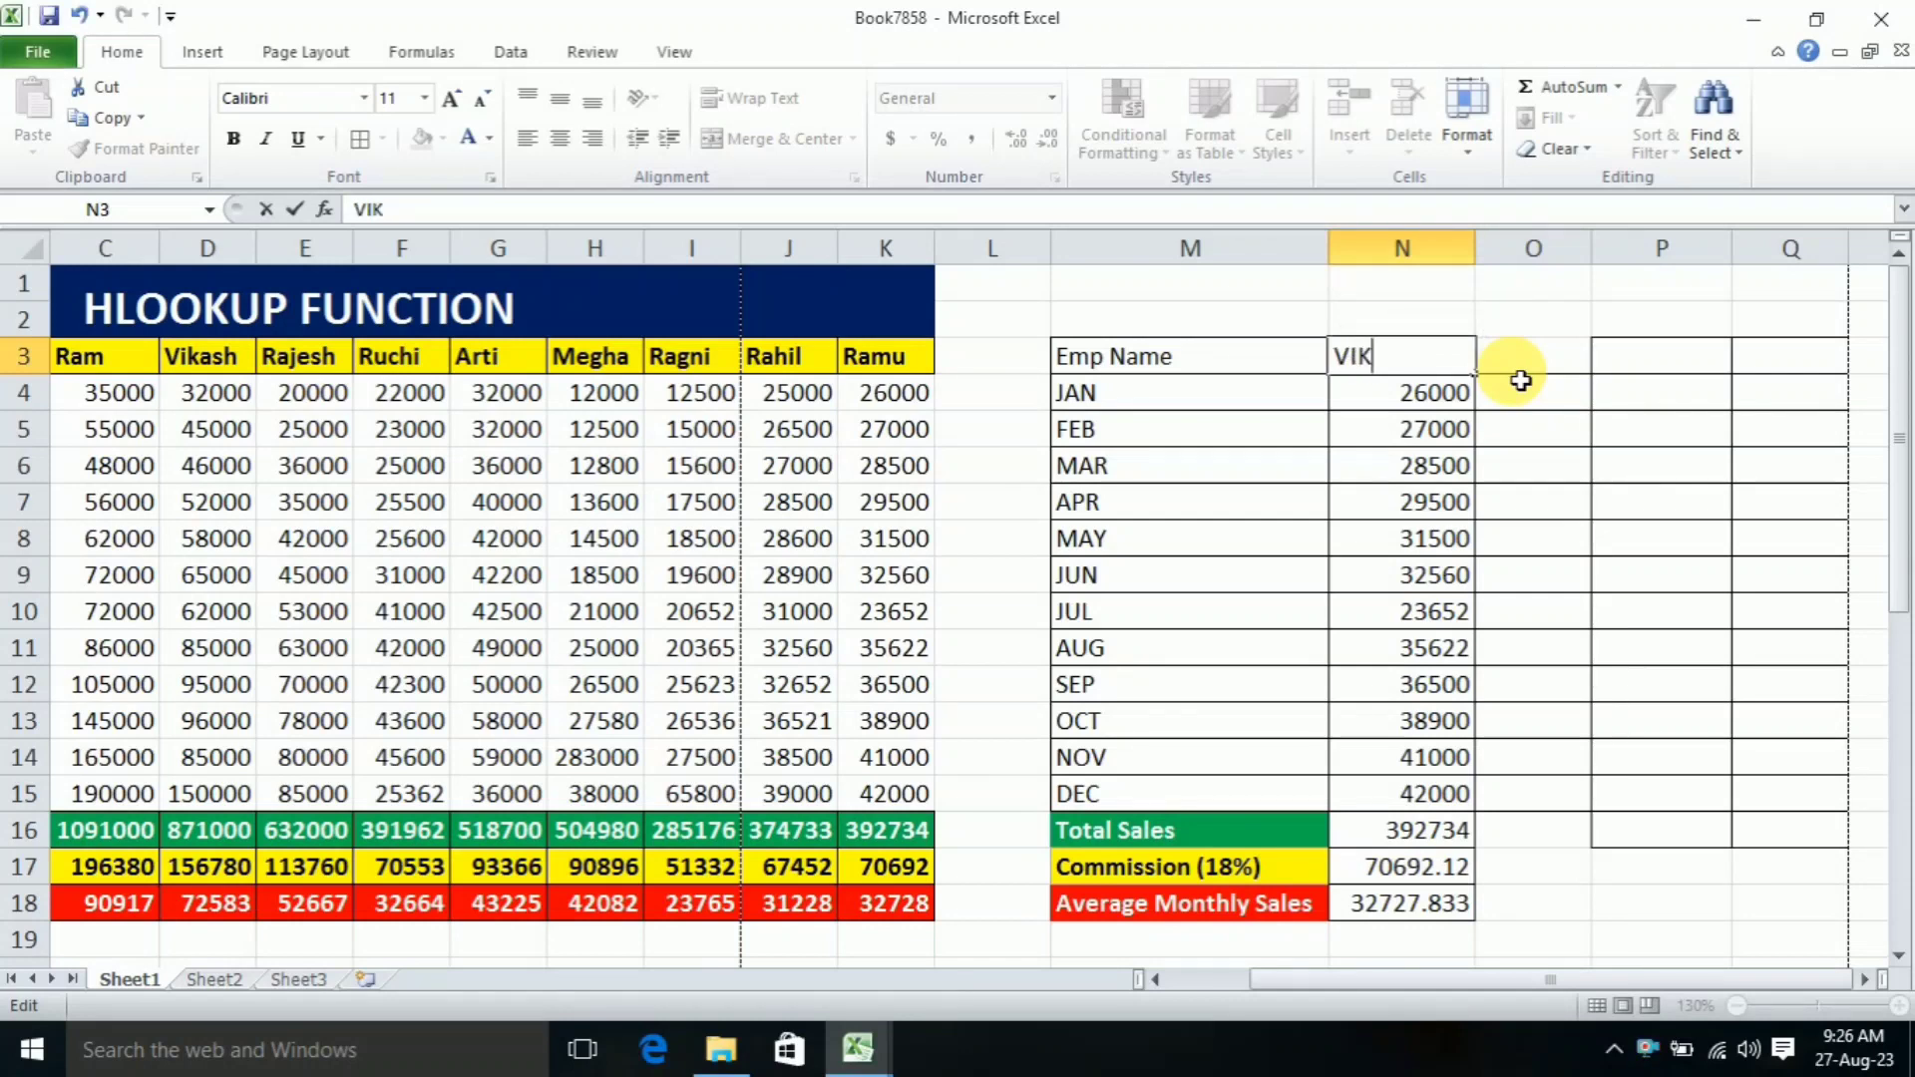
{"action": "key", "text": "Return"}
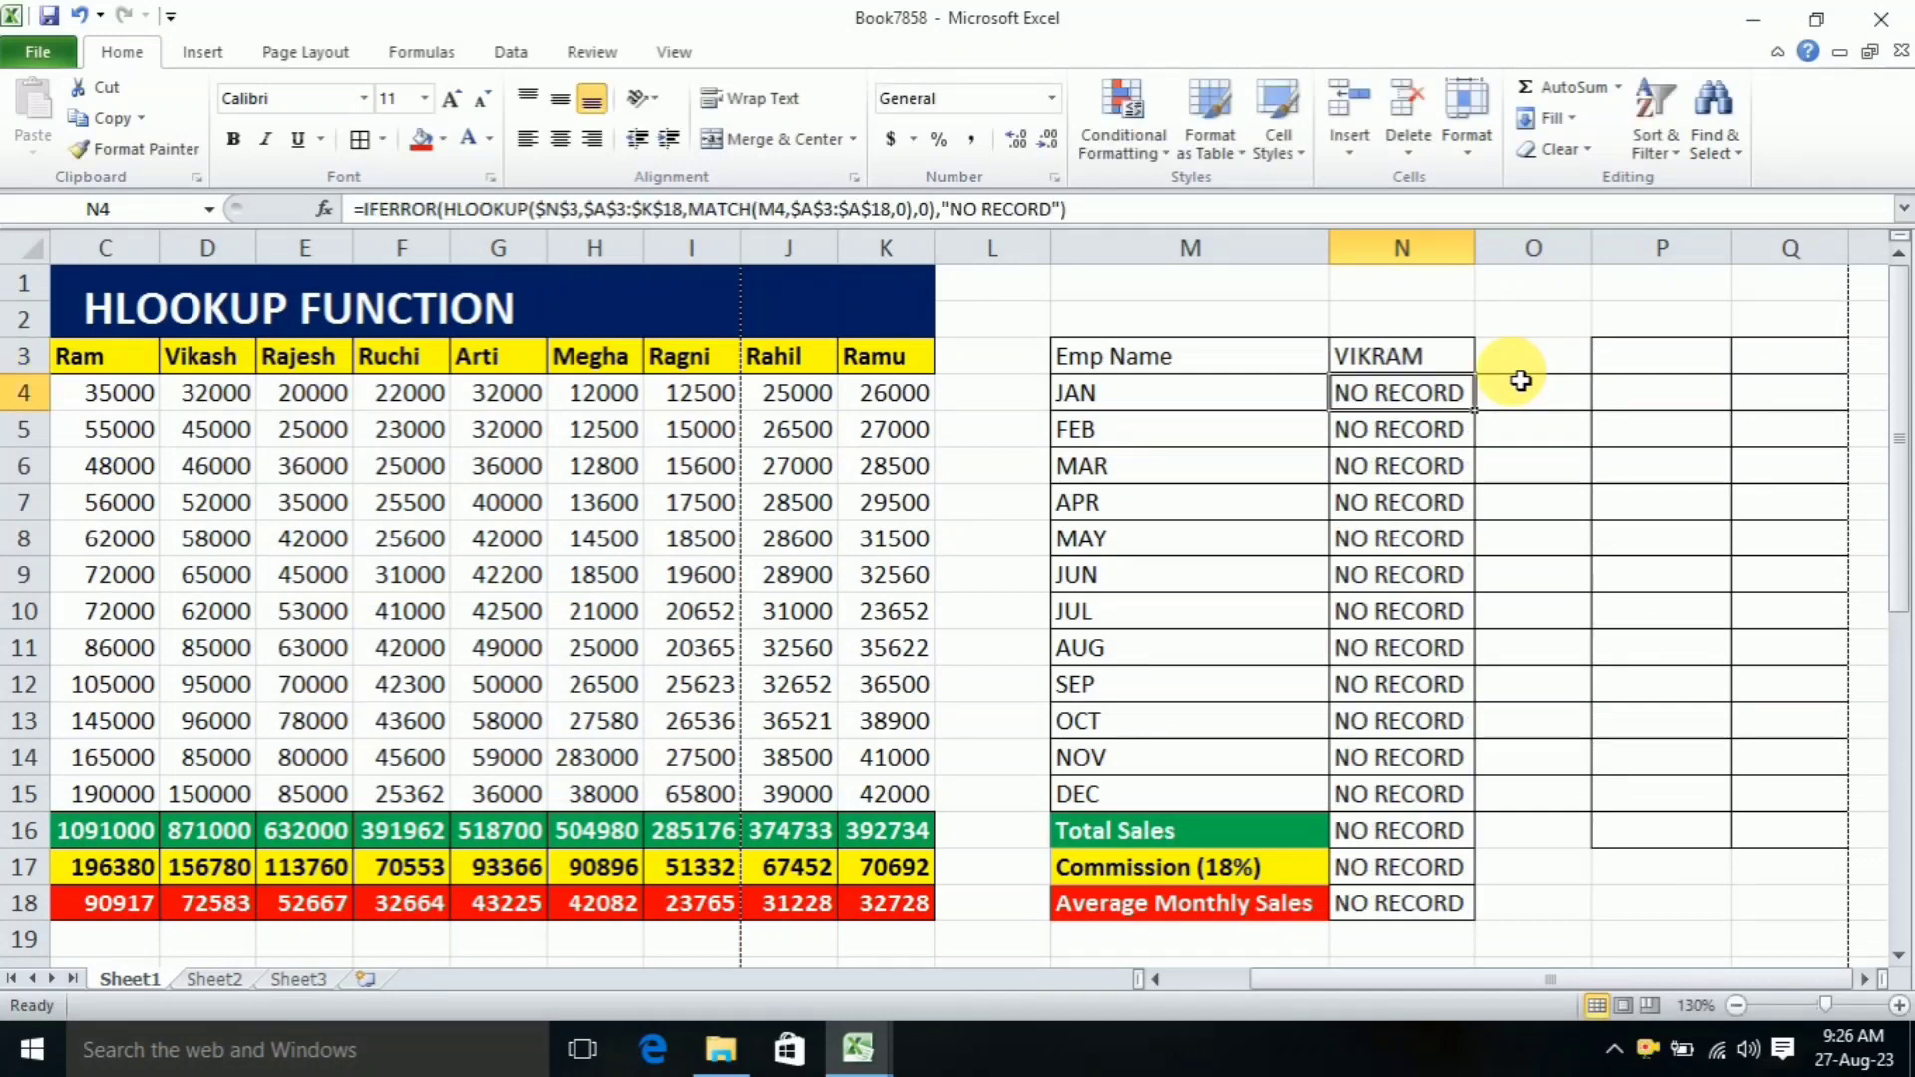
Step: Set the lookup name in N3 to the employee name heading column G
{"action": "double_click", "coordinate": [1446, 356]}
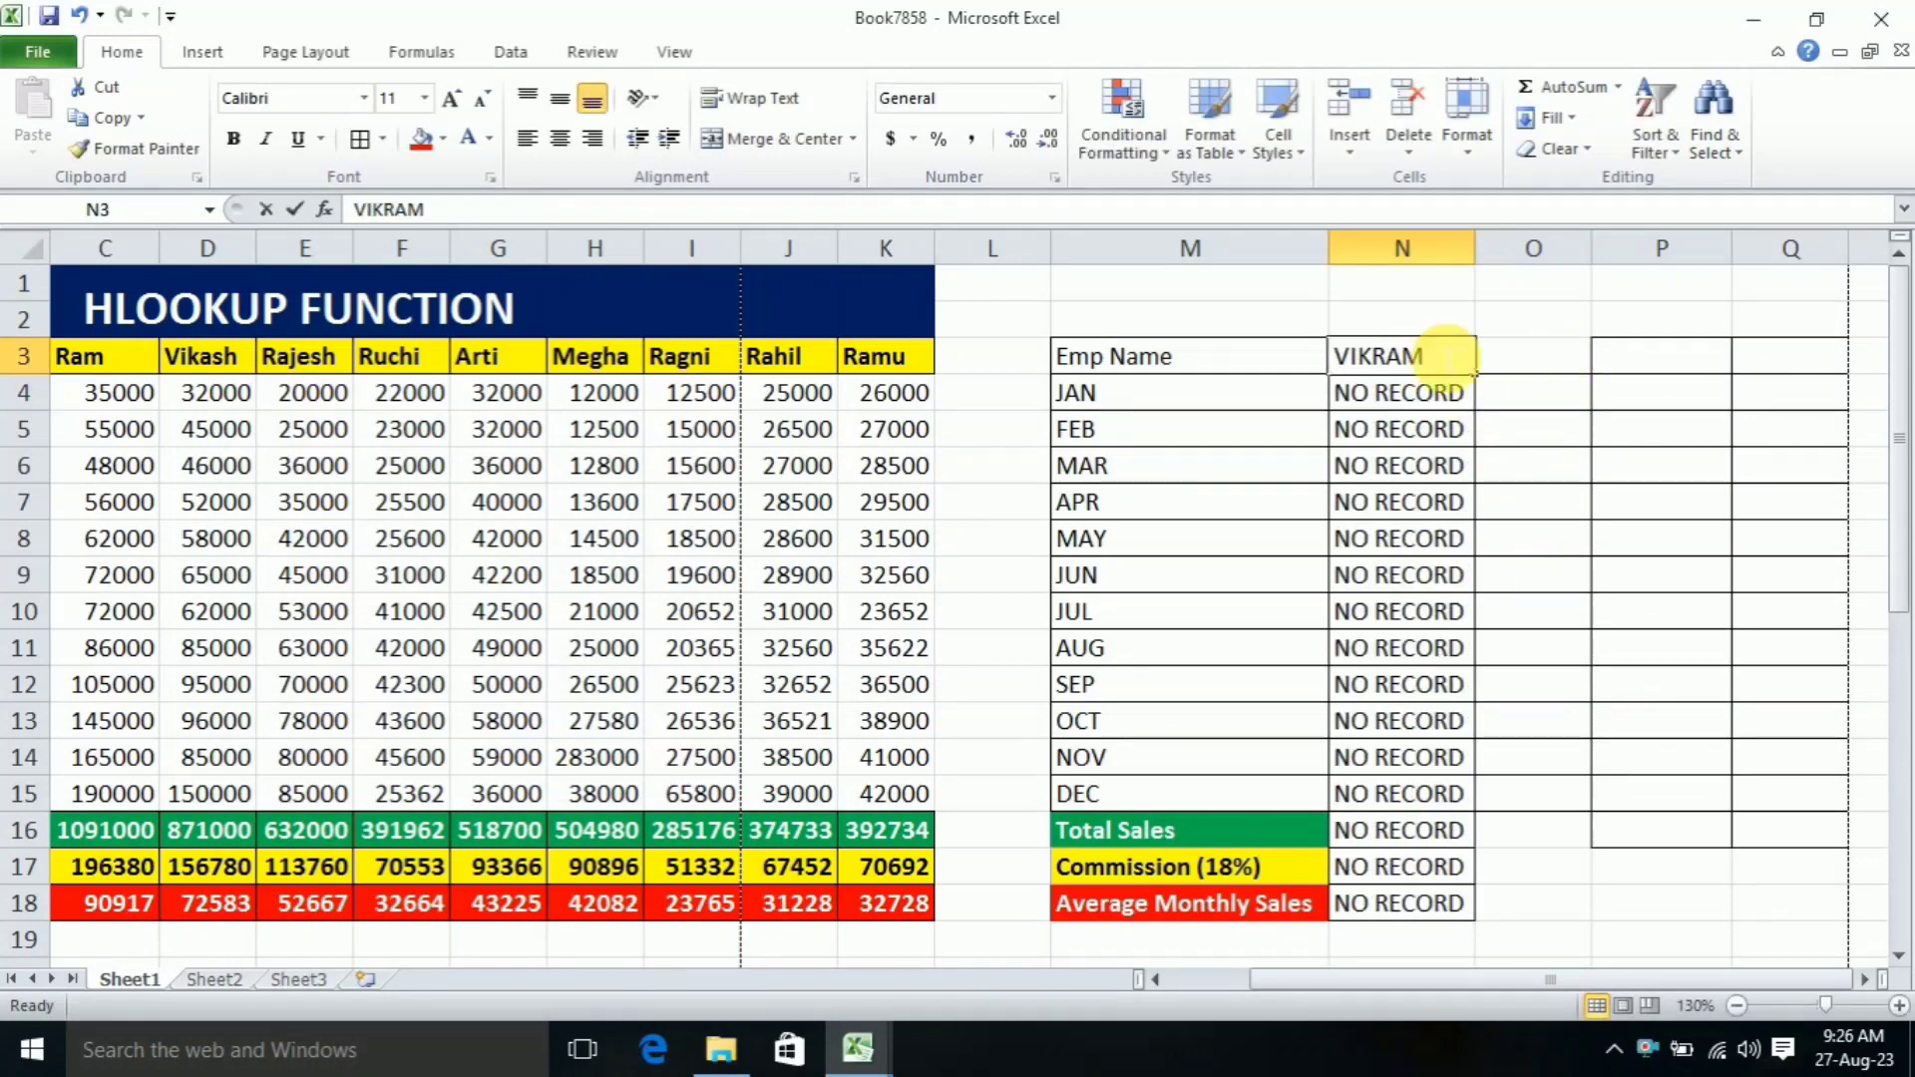
{"action": "double_click", "coordinate": [1436, 356]}
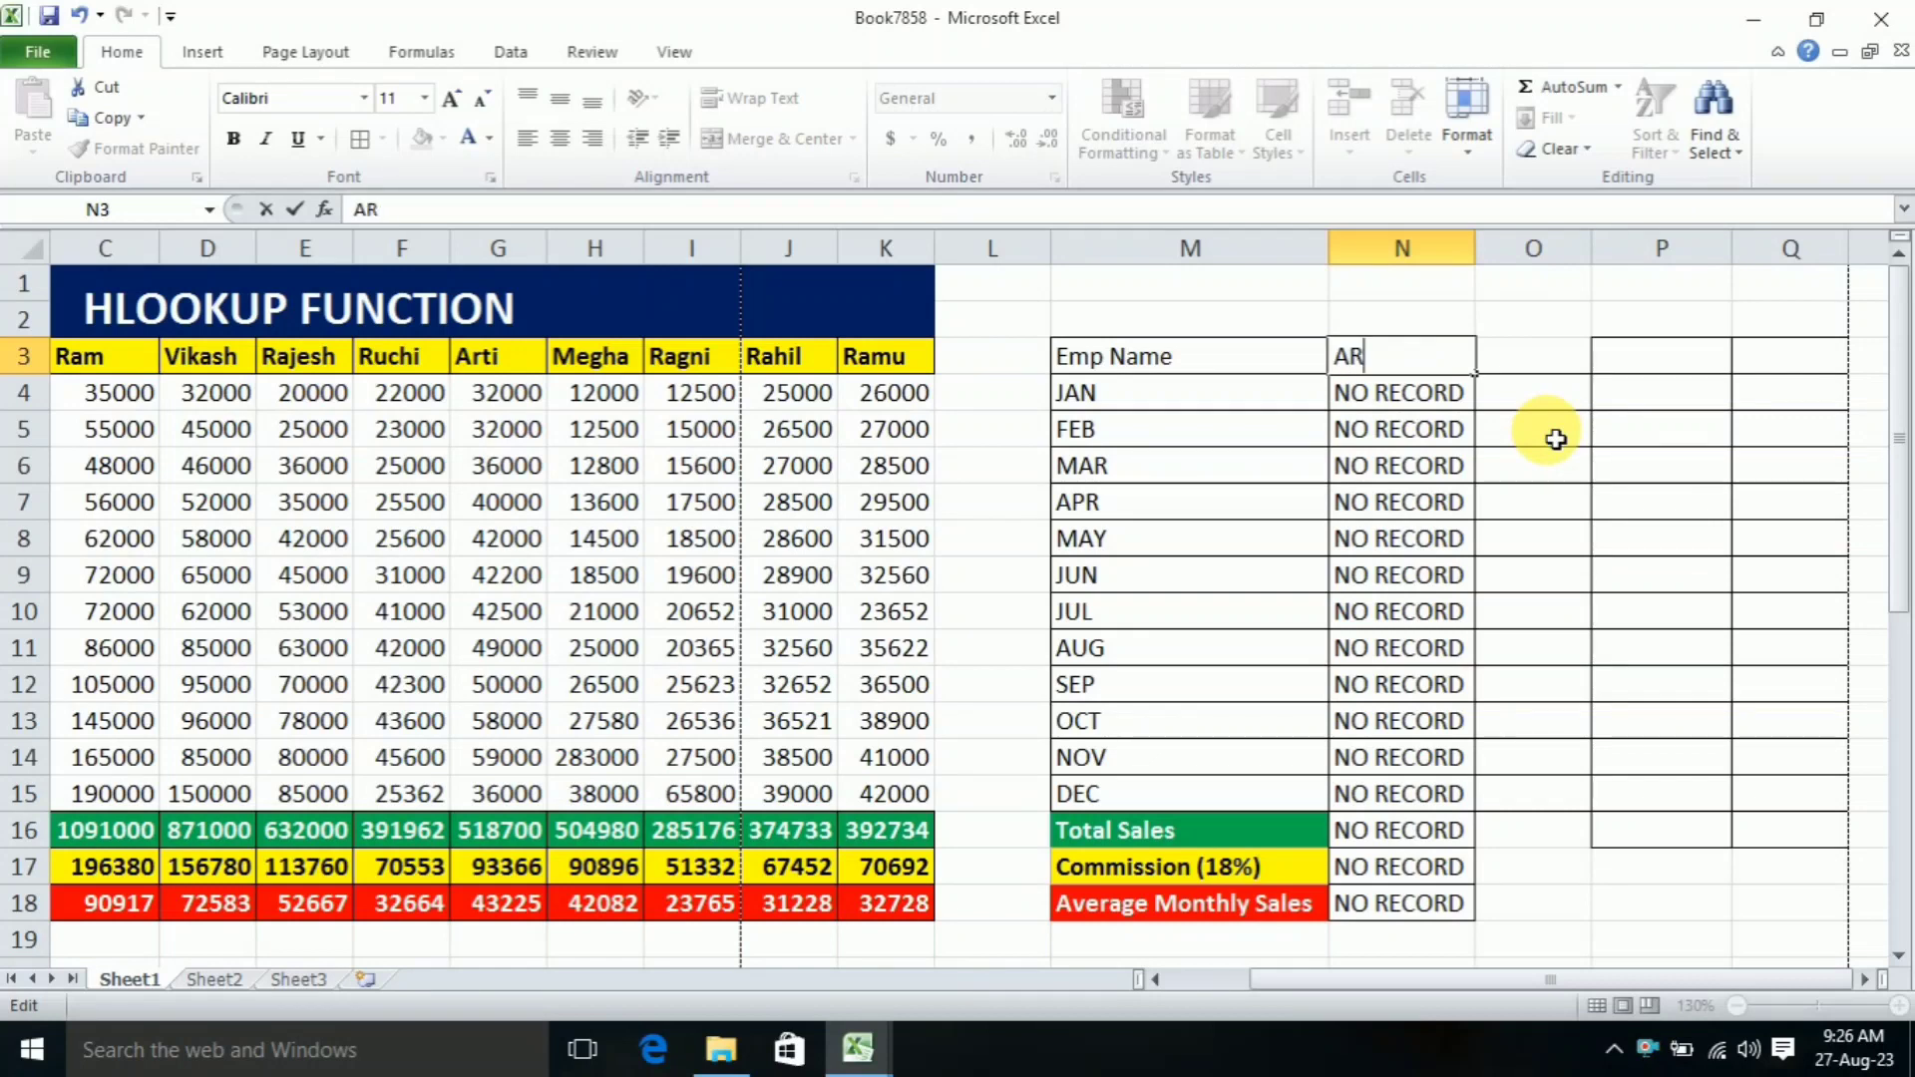
{"action": "key", "text": "Return"}
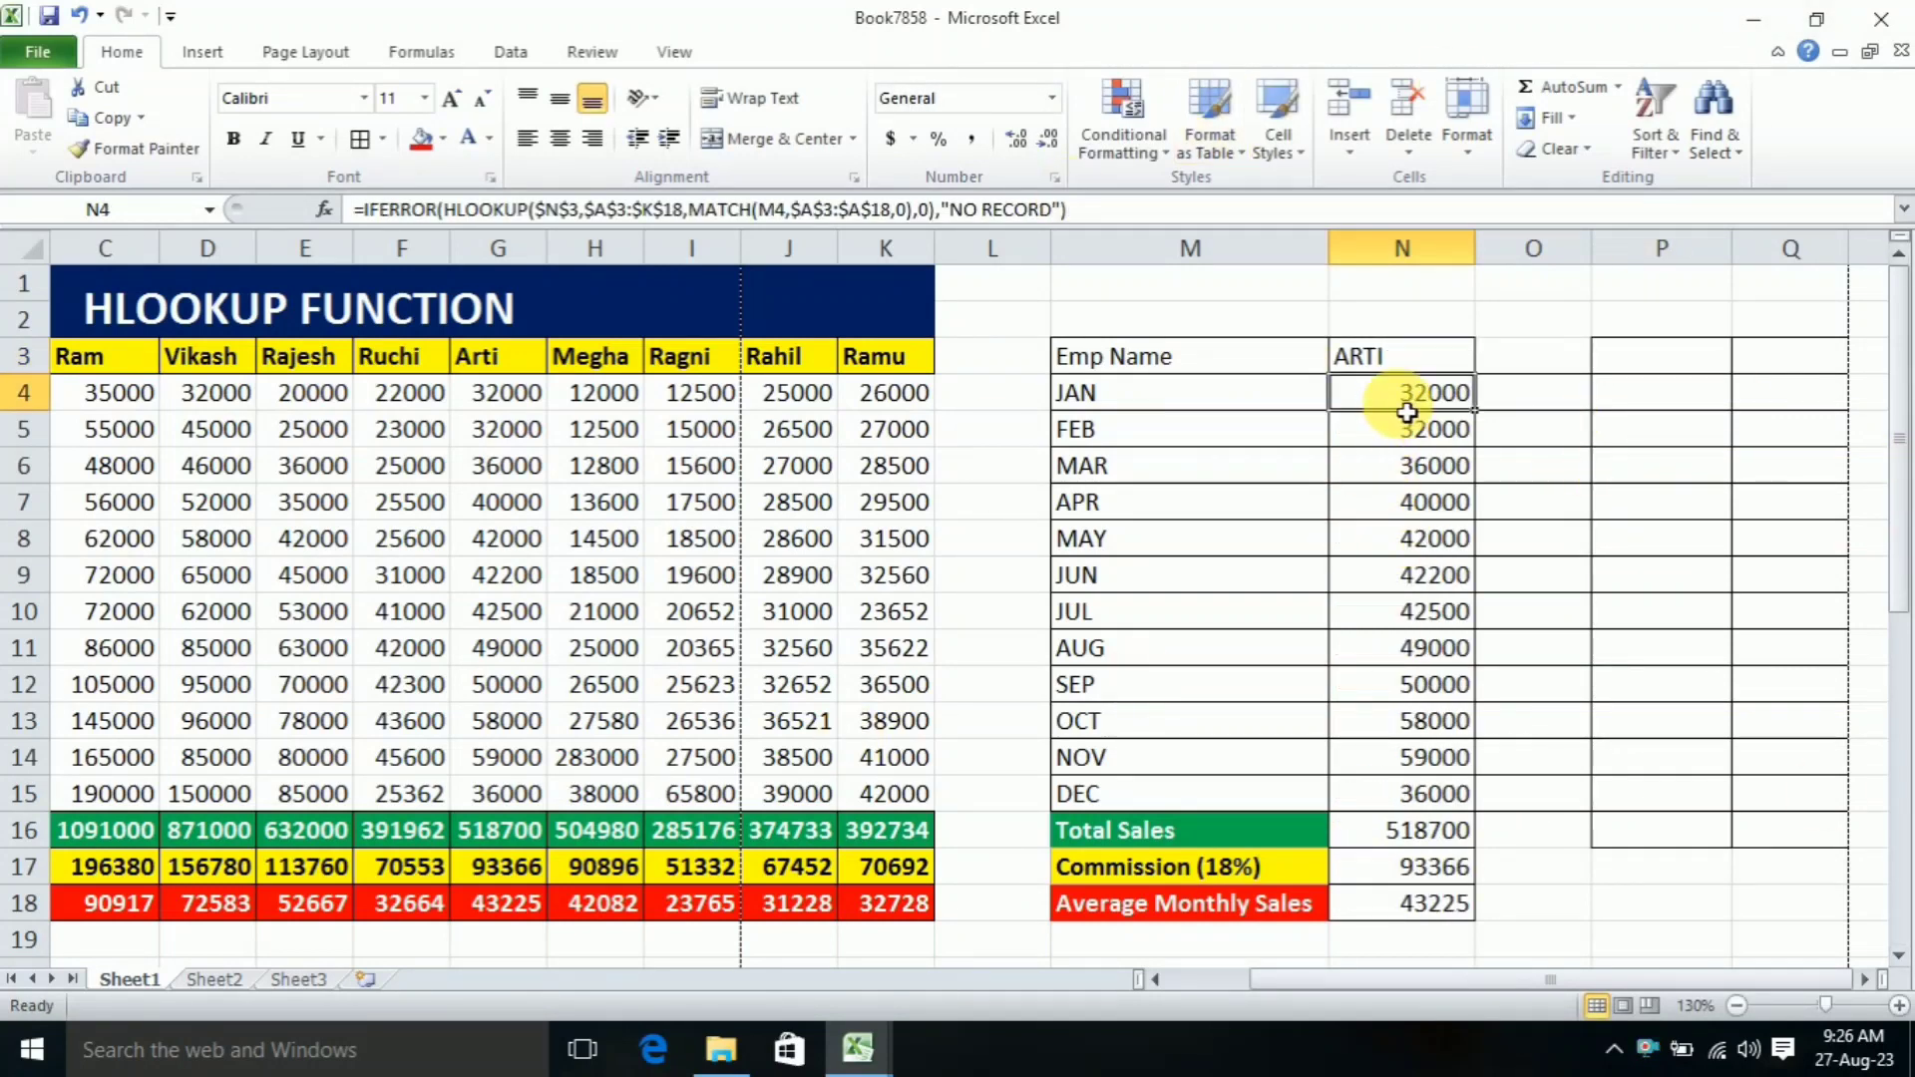
Step: Examine the complete IFERROR formula with nested HLOOKUP and MATCH in N4
{"action": "left_click_drag", "start_coordinate": [356, 210], "coordinate": [846, 211]}
{"action": "left_click_drag", "start_coordinate": [1127, 214], "coordinate": [1132, 217]}
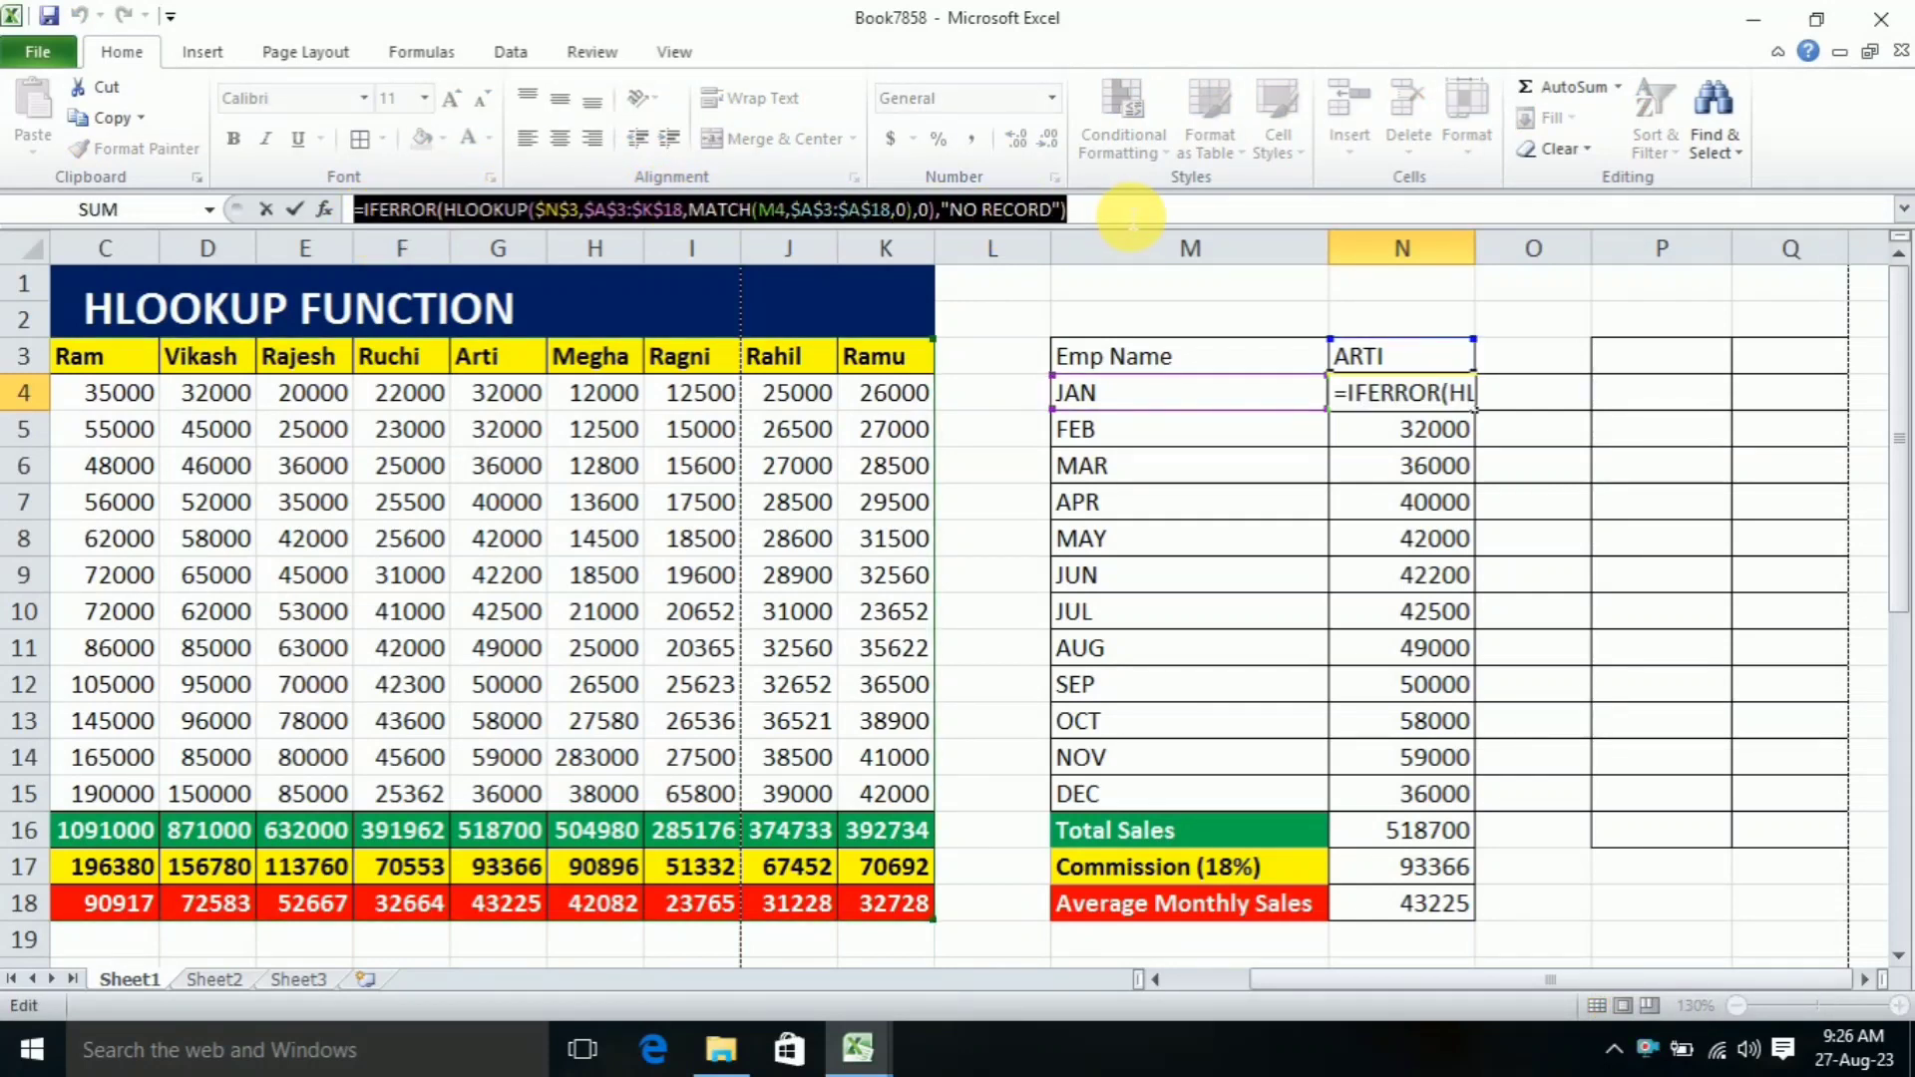
{"action": "left_click", "coordinate": [1164, 209]}
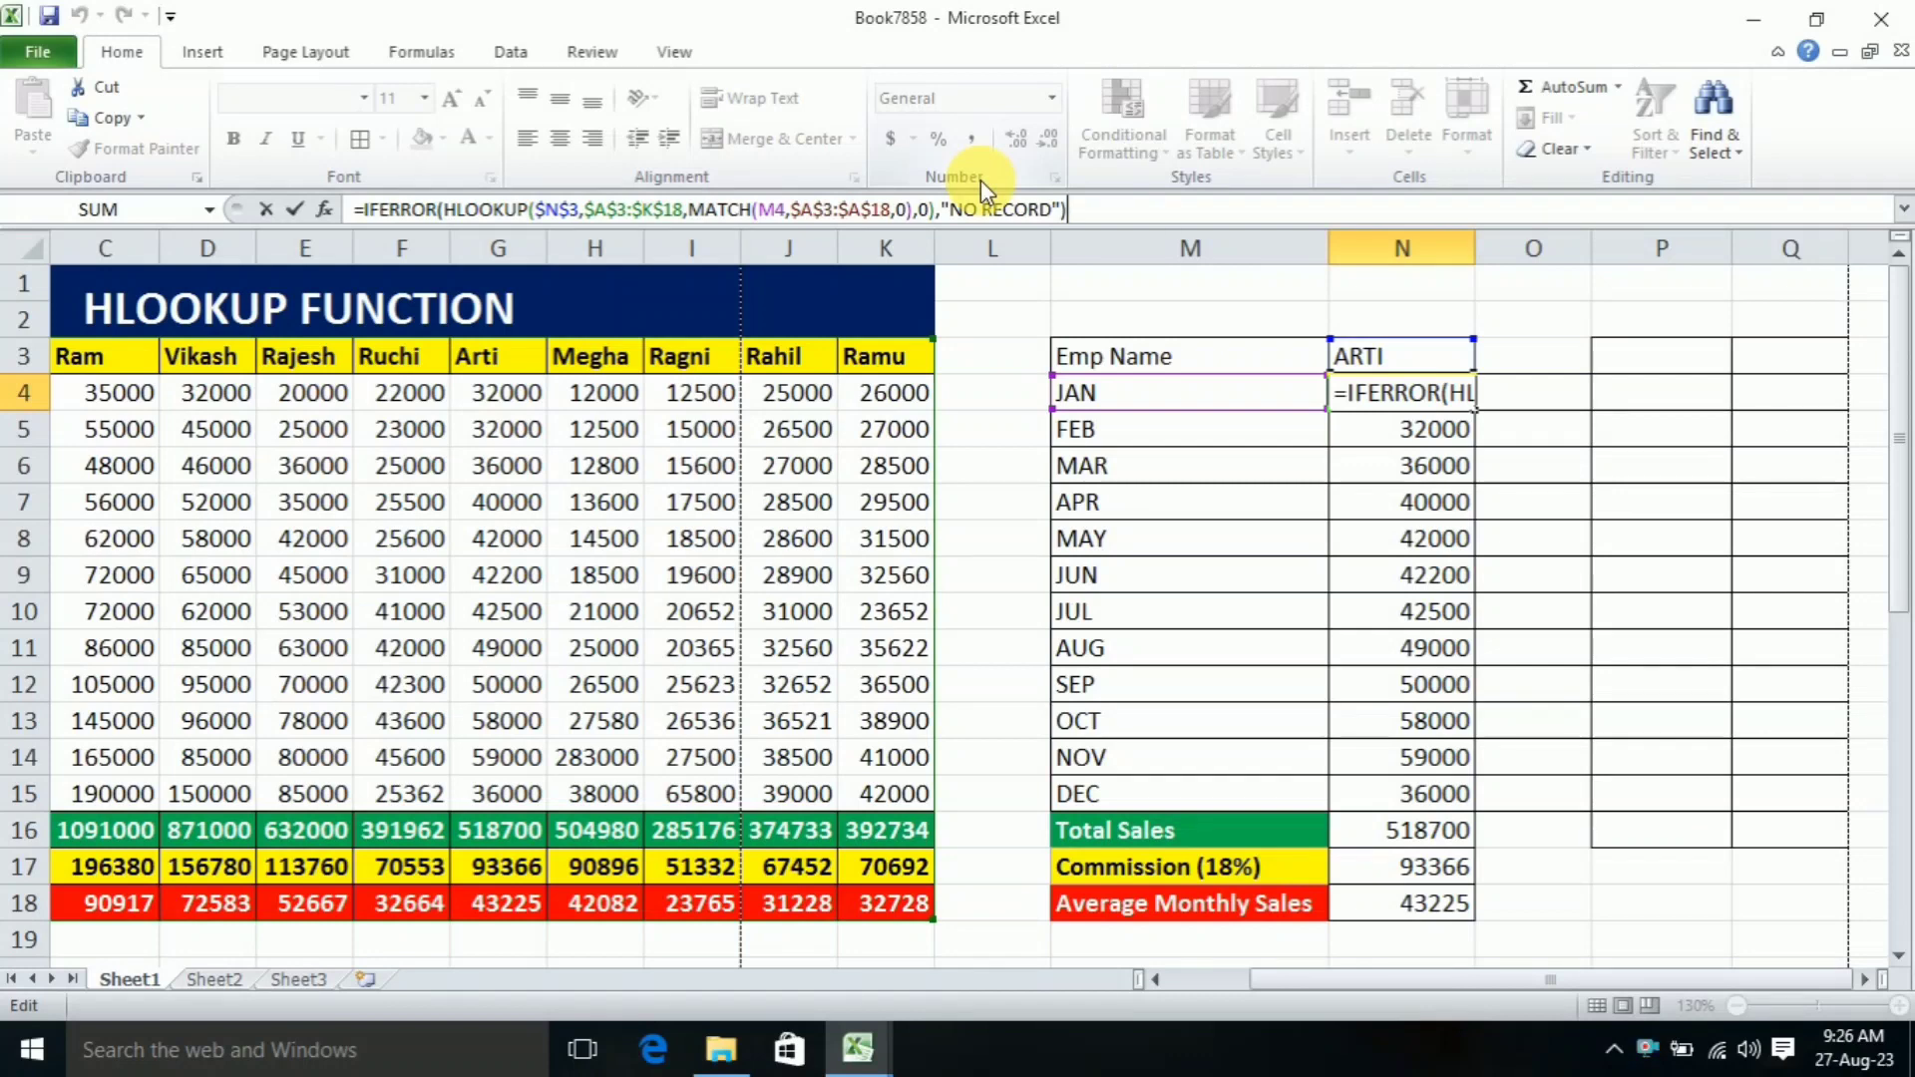
{"action": "key", "text": "Return"}
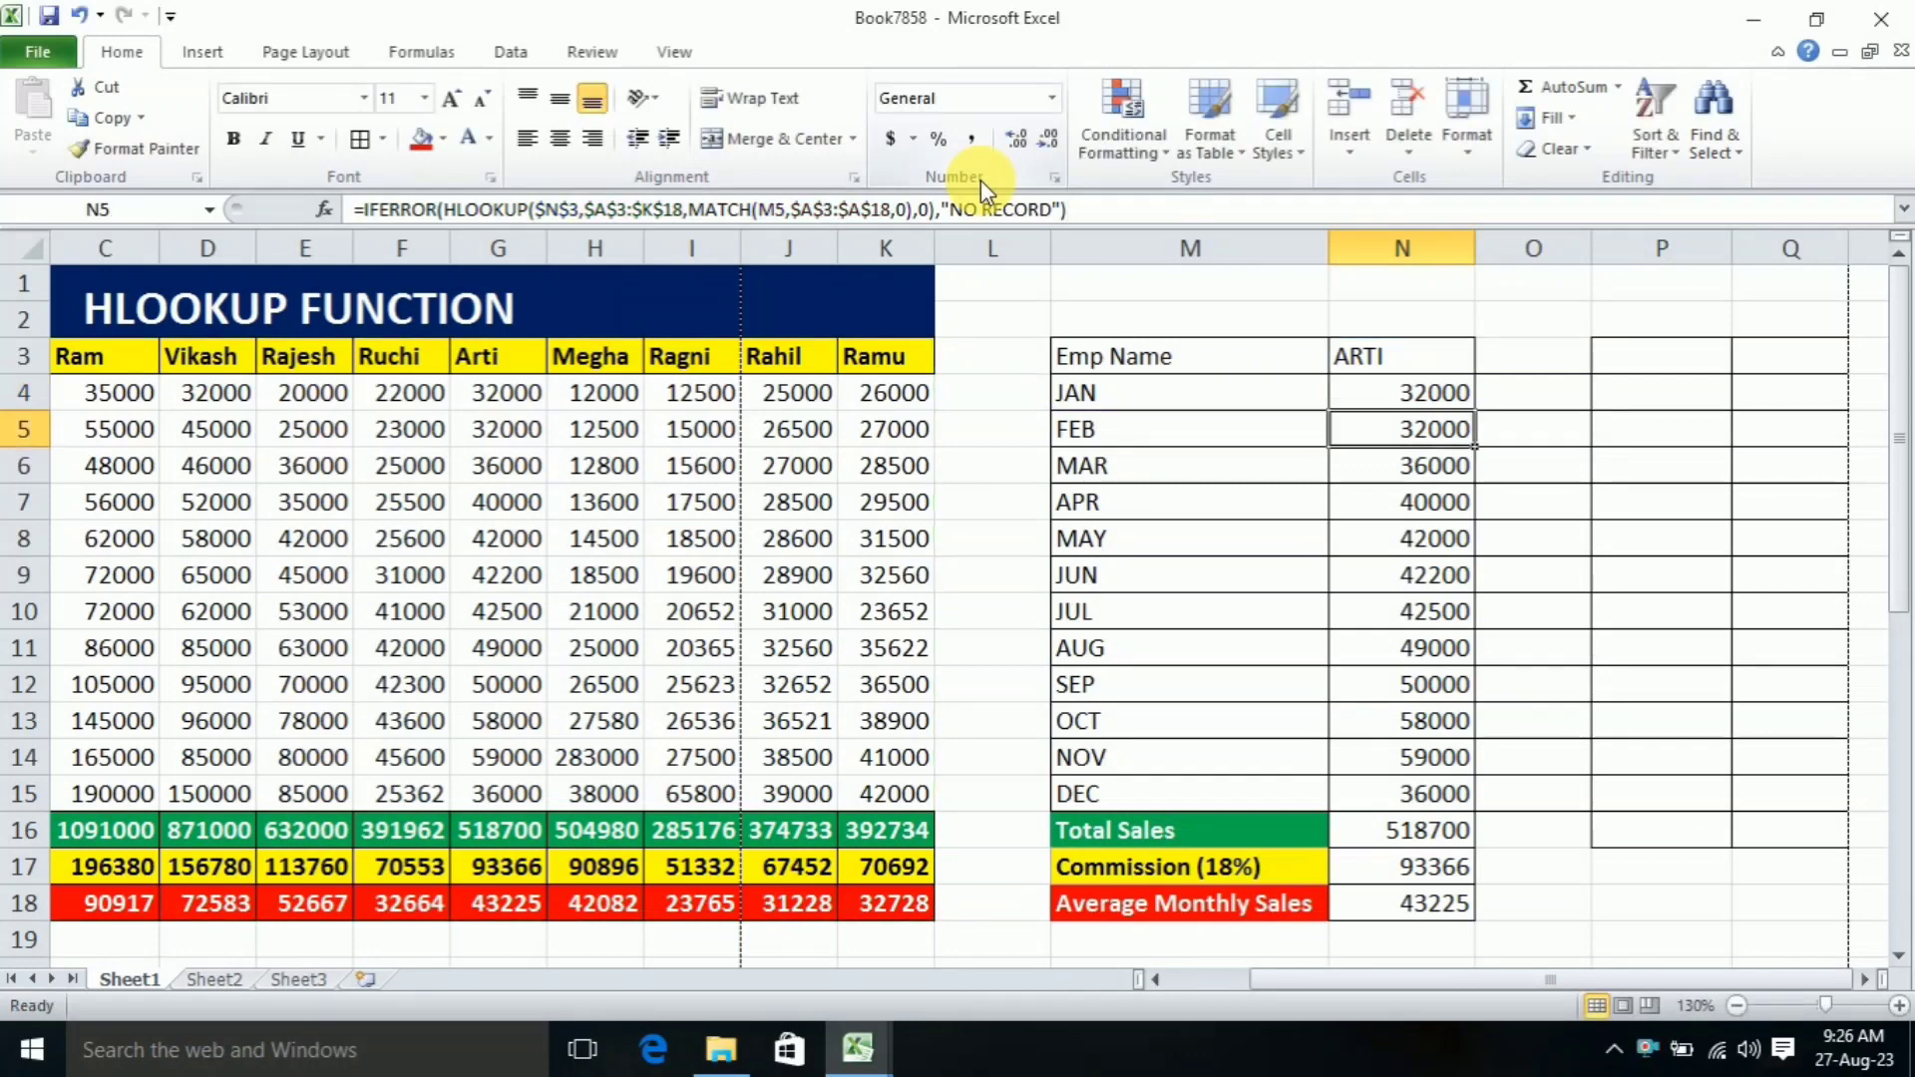